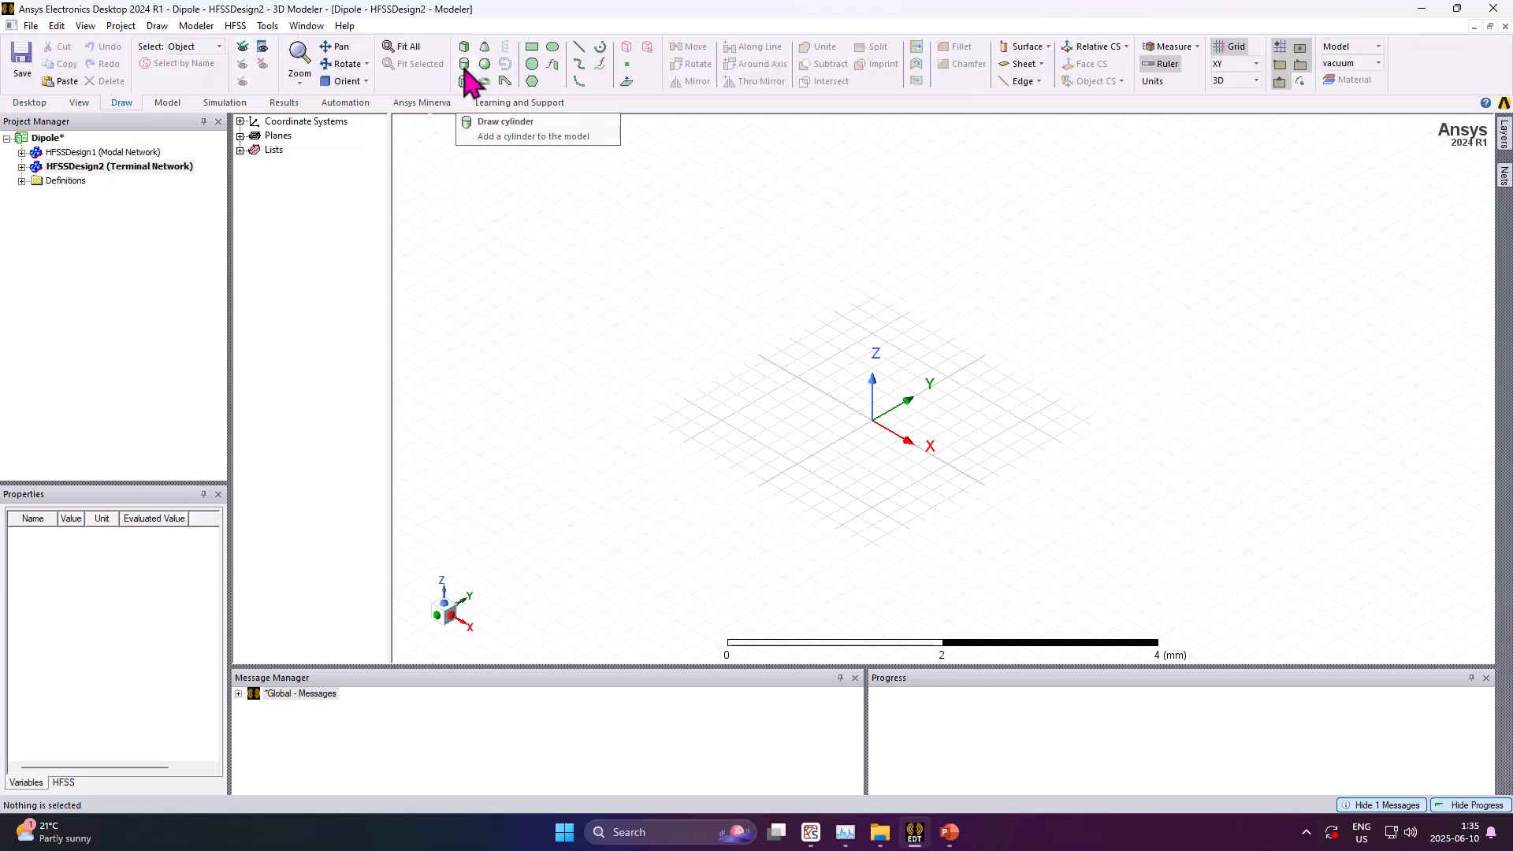
# Start a cylinder and set its center position to 0mm, 0mm, L_Gap/2, defining L_Gap as 0.5mm
pyautogui.click(465, 77)
pyautogui.moveTo(213, 47)
pyautogui.mouseDown()
pyautogui.moveTo(233, 61)
pyautogui.moveTo(265, 184)
pyautogui.mouseUp()
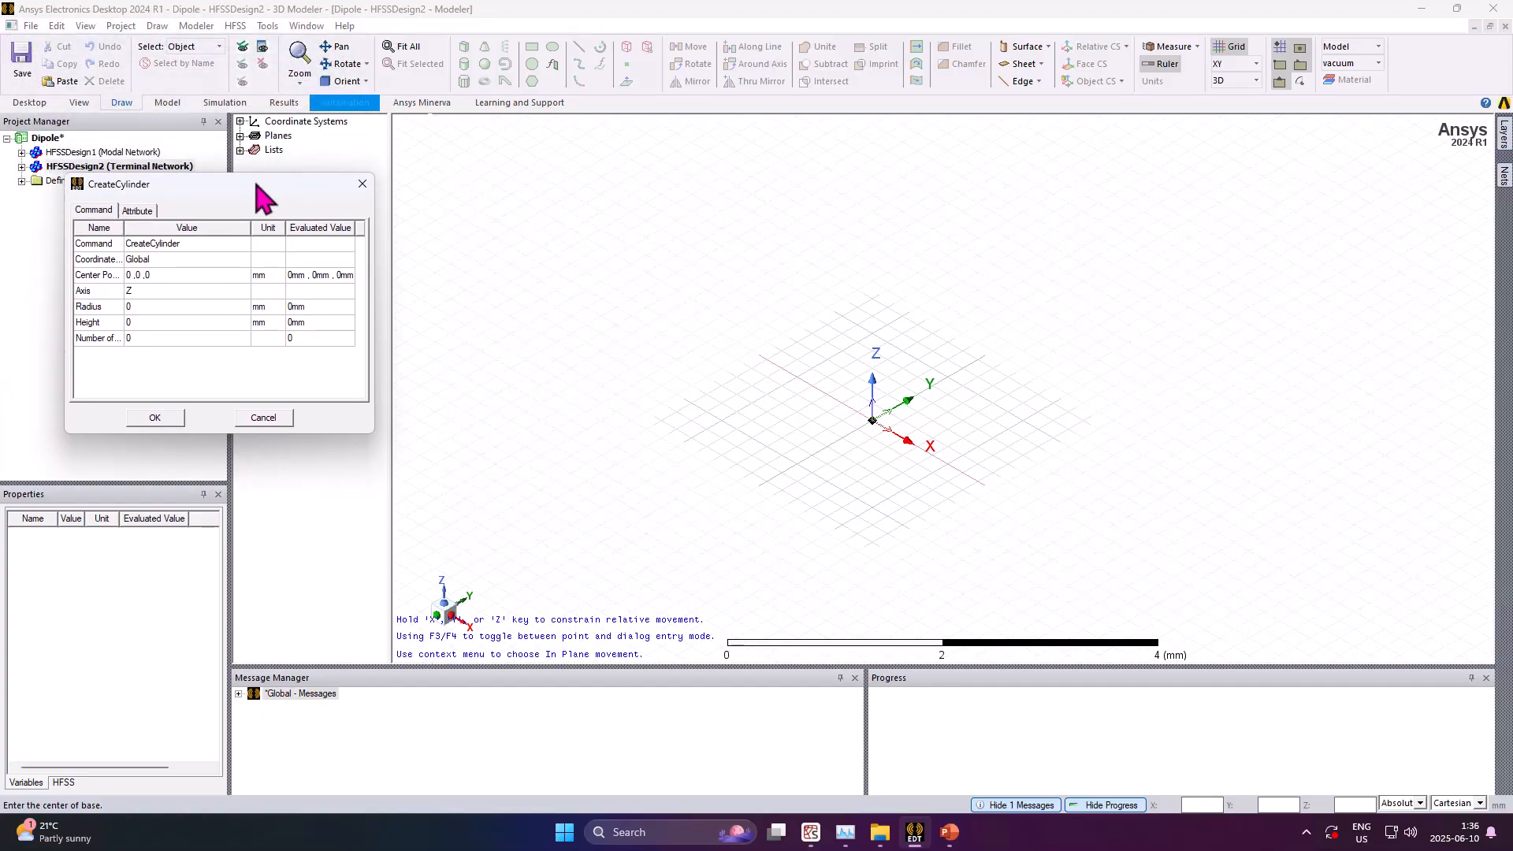
pyautogui.click(163, 275)
pyautogui.click(163, 276)
pyautogui.write('mm,0 mm')
pyautogui.write('L_Gap/2')
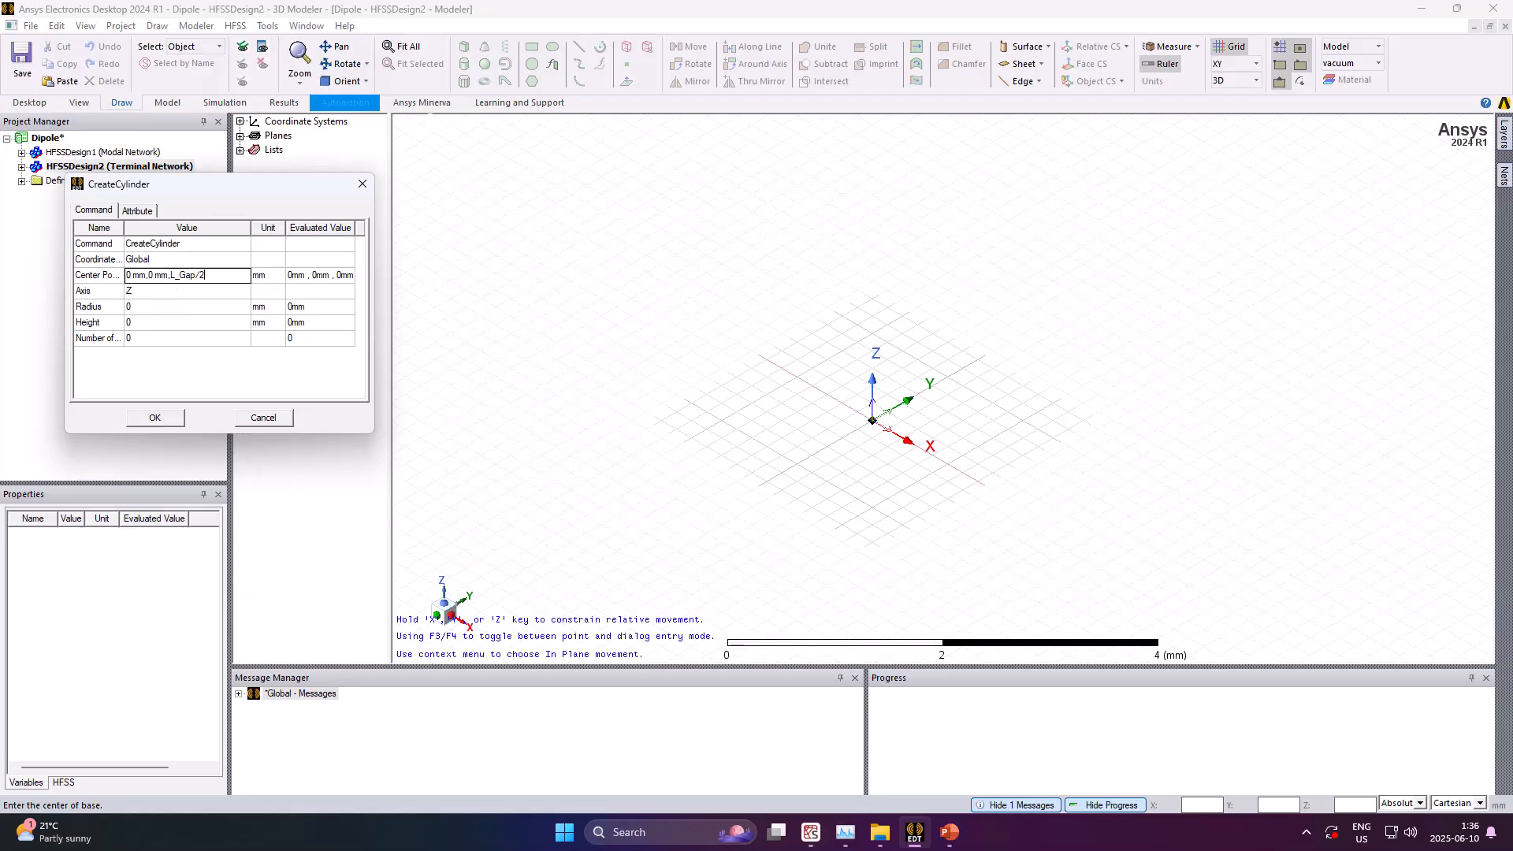
pyautogui.click(160, 309)
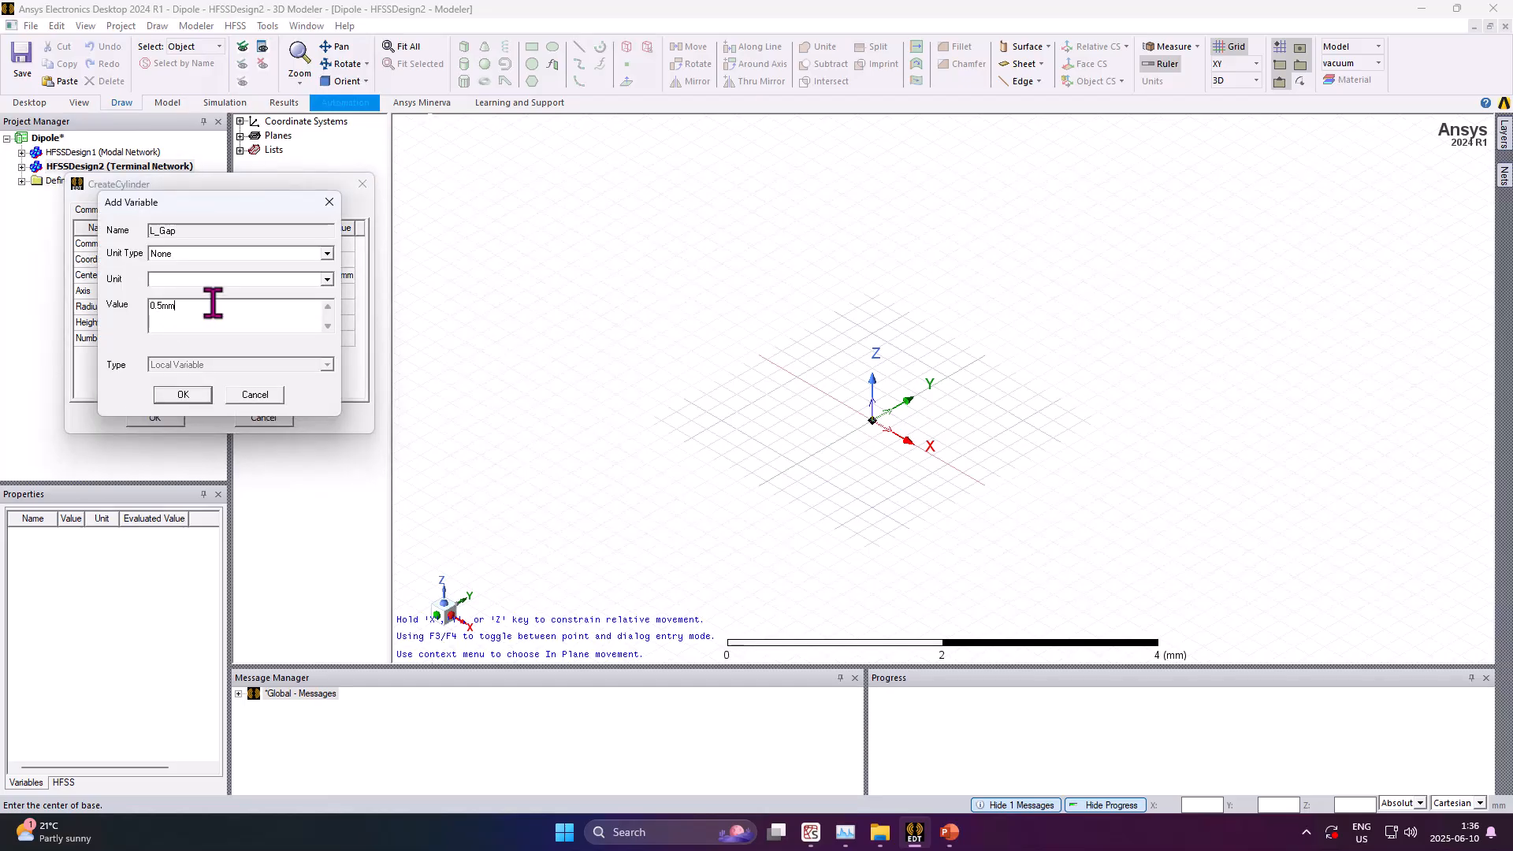
pyautogui.click(184, 395)
# Set the cylinder's radius to R_ant, defining R_ant as a 0.5 mm length variable
pyautogui.click(144, 307)
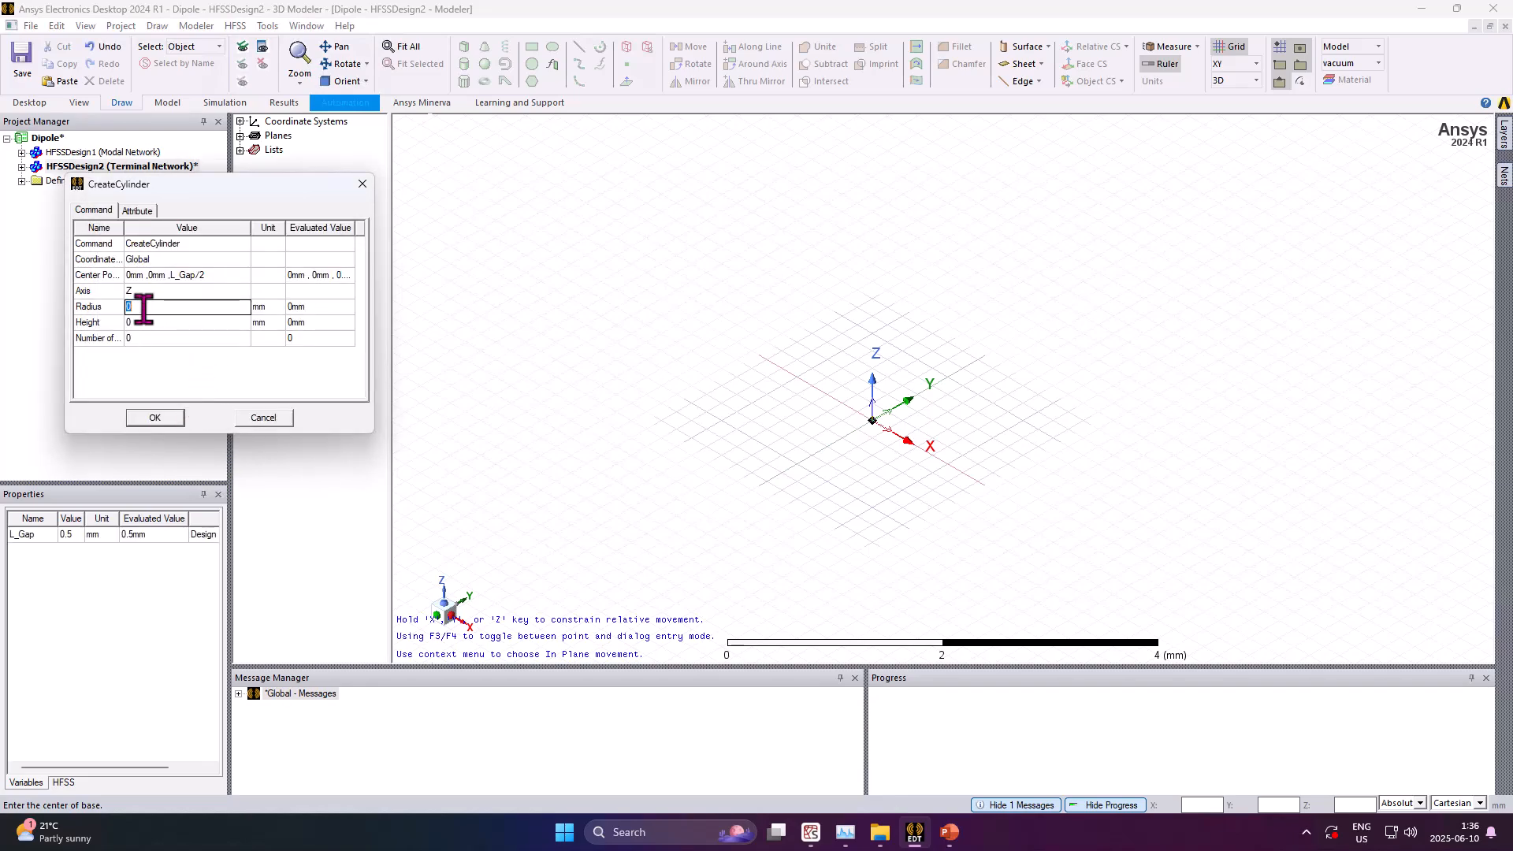
pyautogui.write('R_ant')
pyautogui.press('Return')
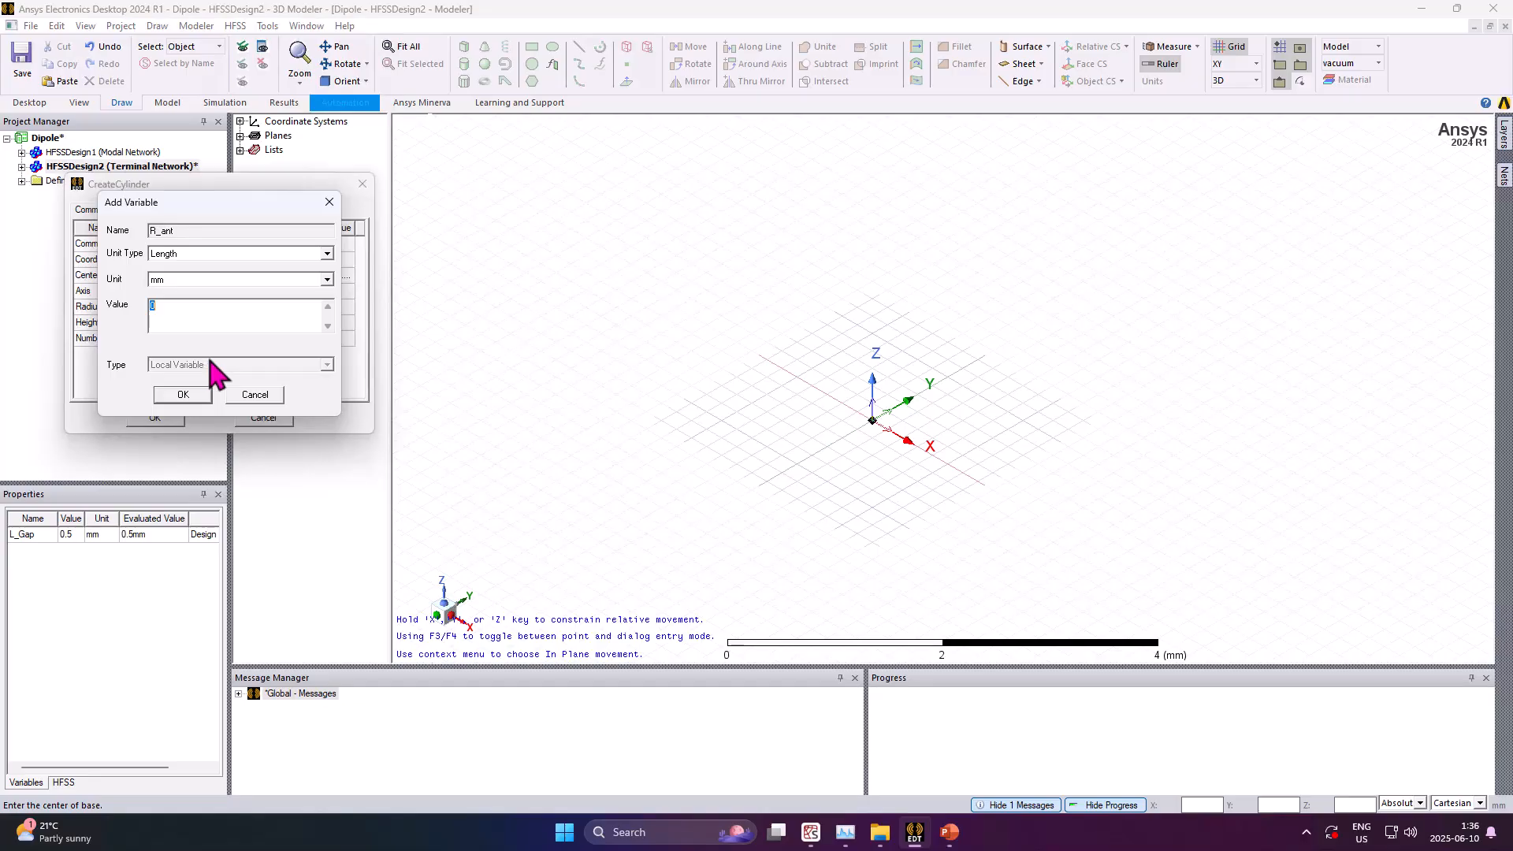
pyautogui.write('0.5mm')
pyautogui.press('BackSpace')
pyautogui.press('BackSpace')
pyautogui.press('Return')
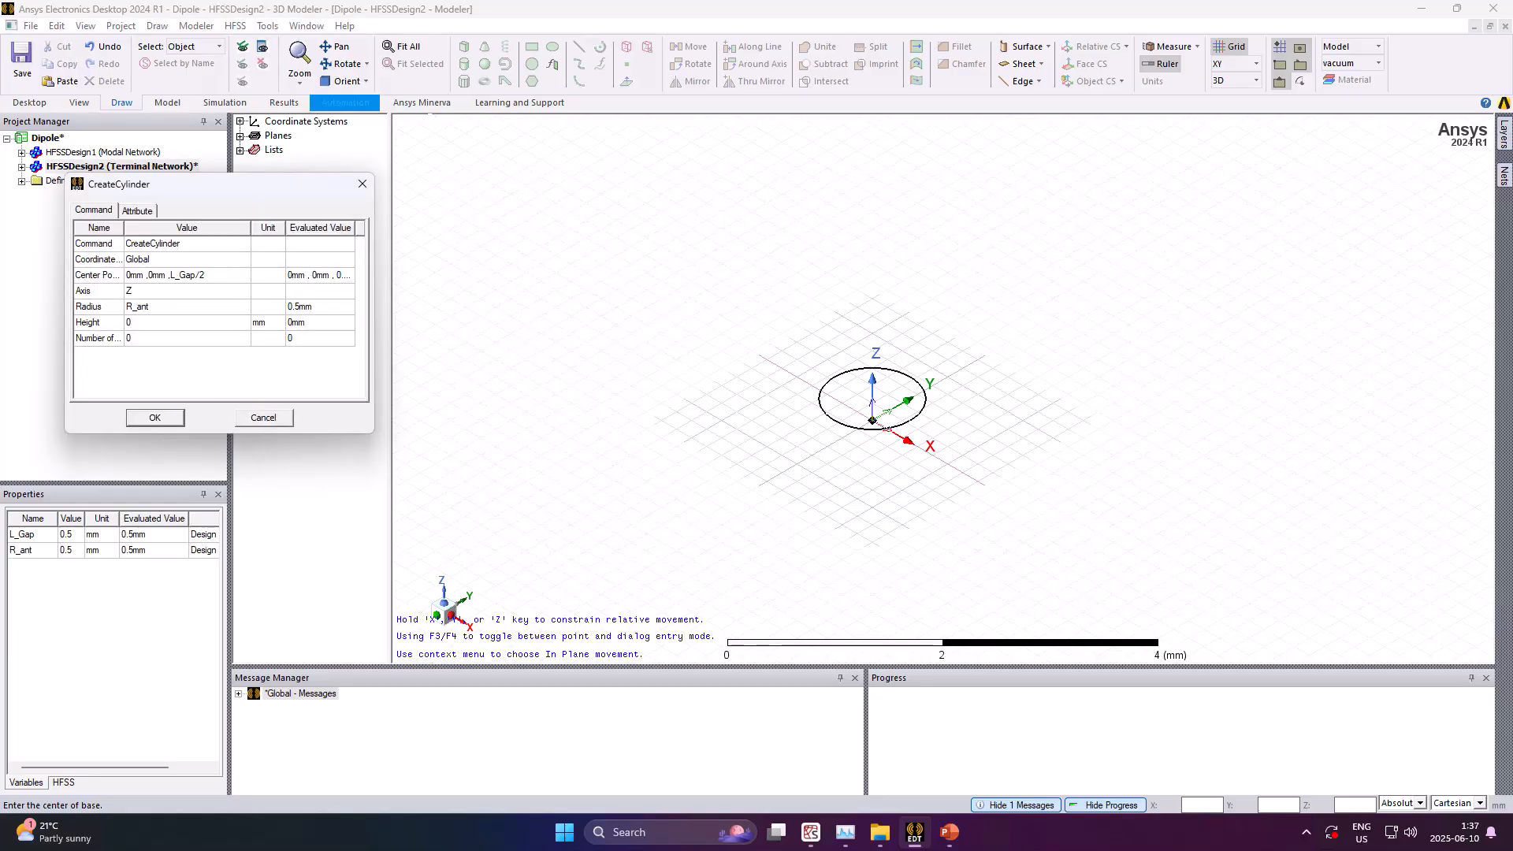
# Set the cylinder's height to L_Ant/2, defining L_Ant as 30 mm
pyautogui.click(147, 322)
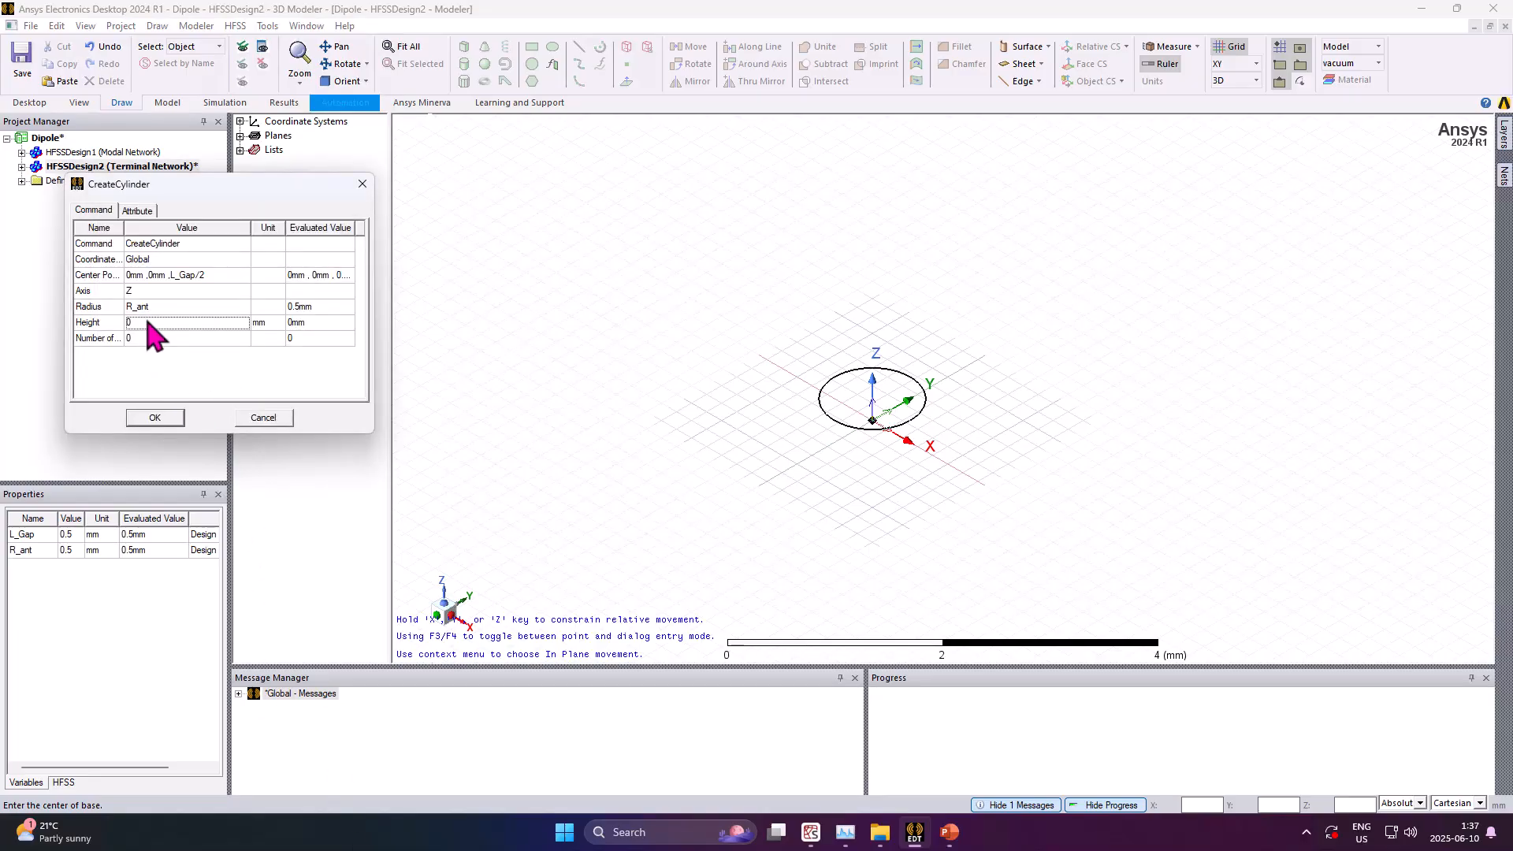
pyautogui.click(147, 322)
pyautogui.write('L_A')
pyautogui.write('nt/2')
pyautogui.click(140, 380)
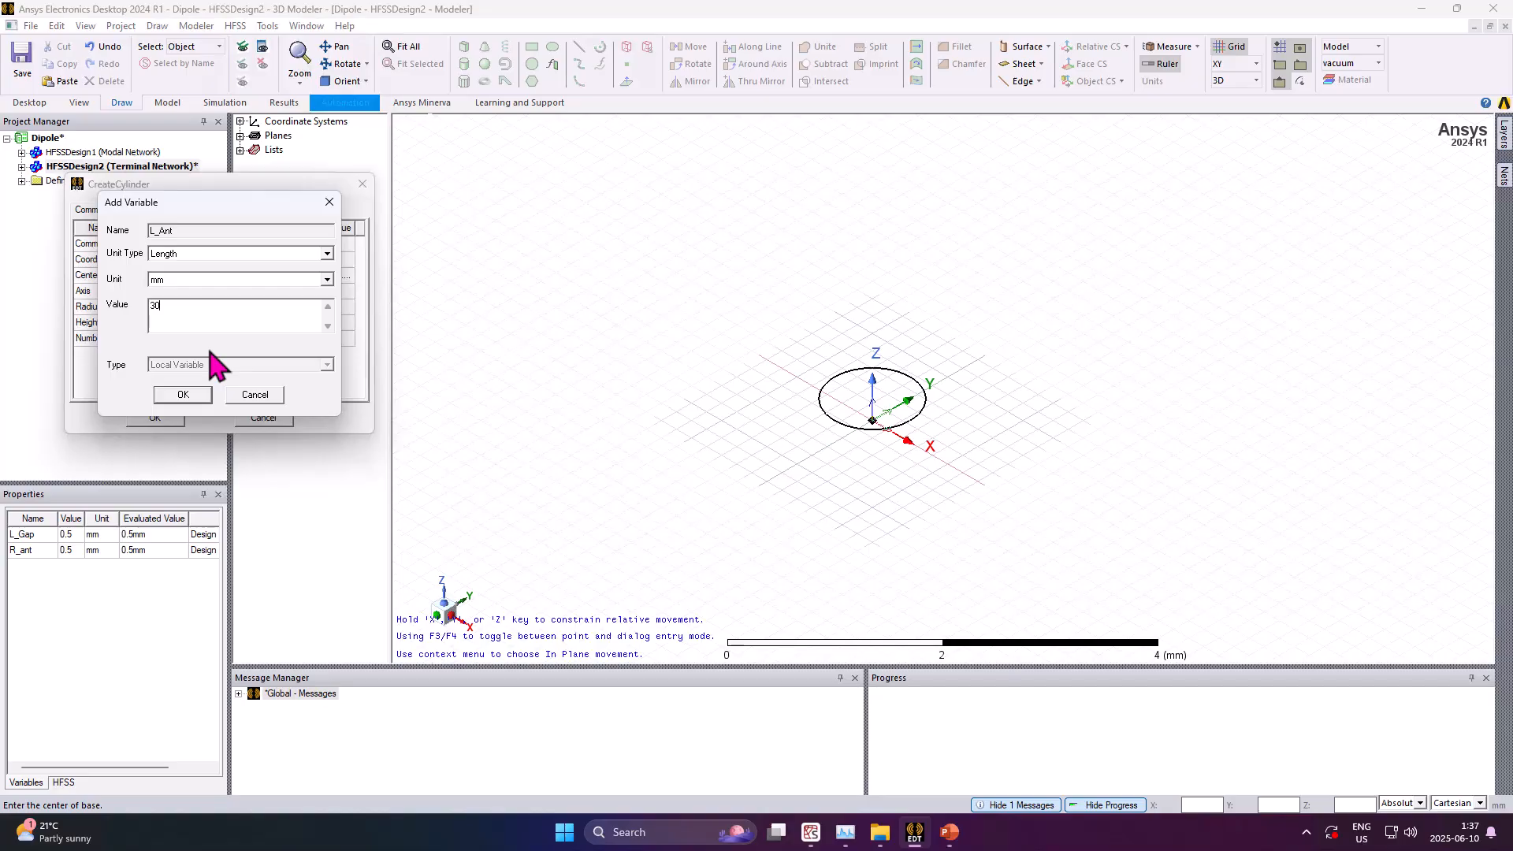
pyautogui.click(181, 396)
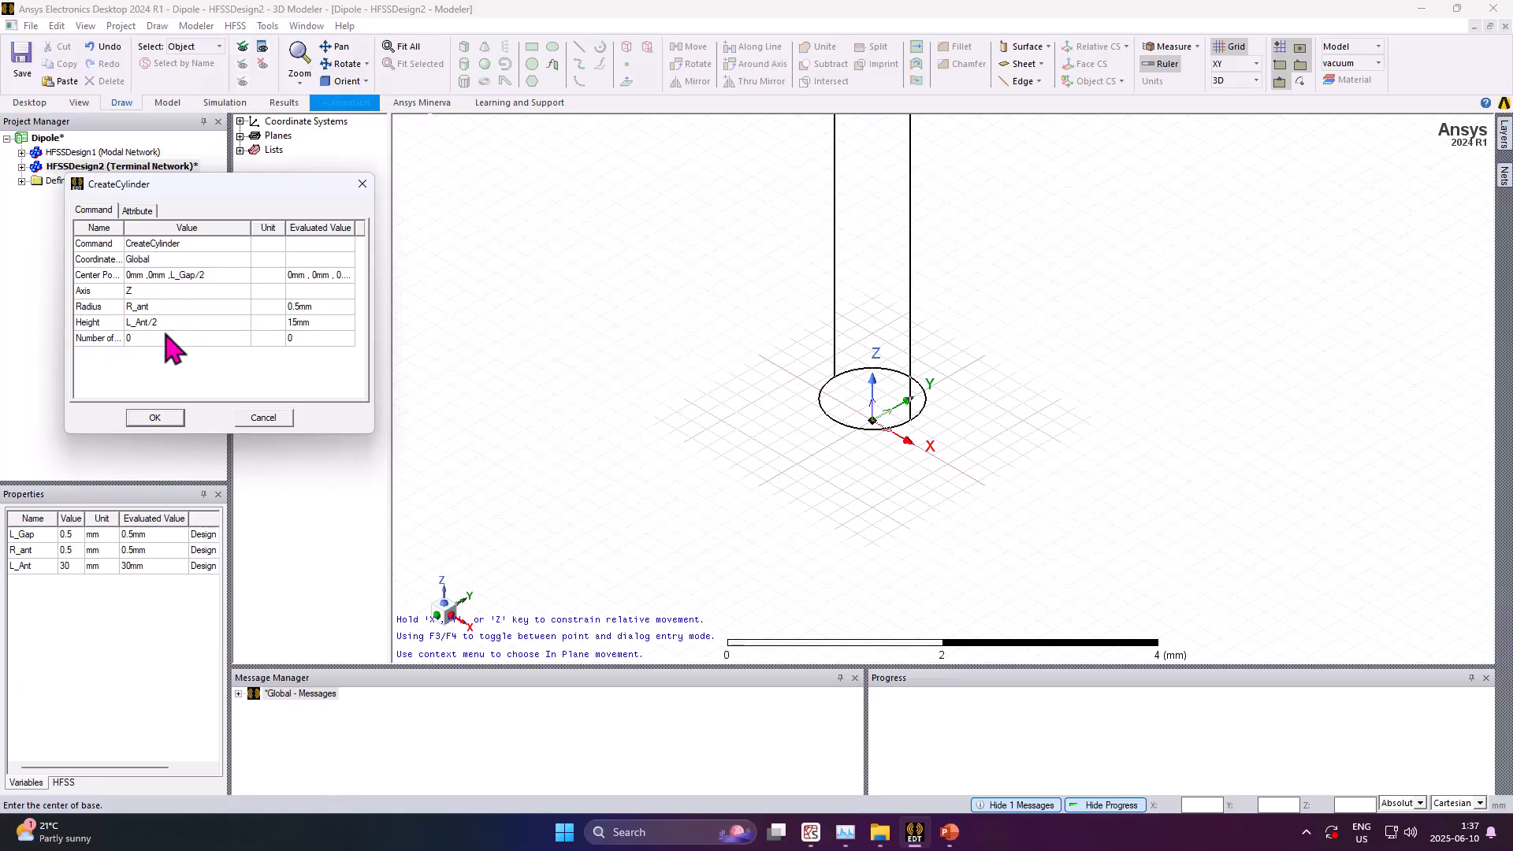
# Name the cylinder Dipole_Arm1 in its attributes
pyautogui.click(138, 211)
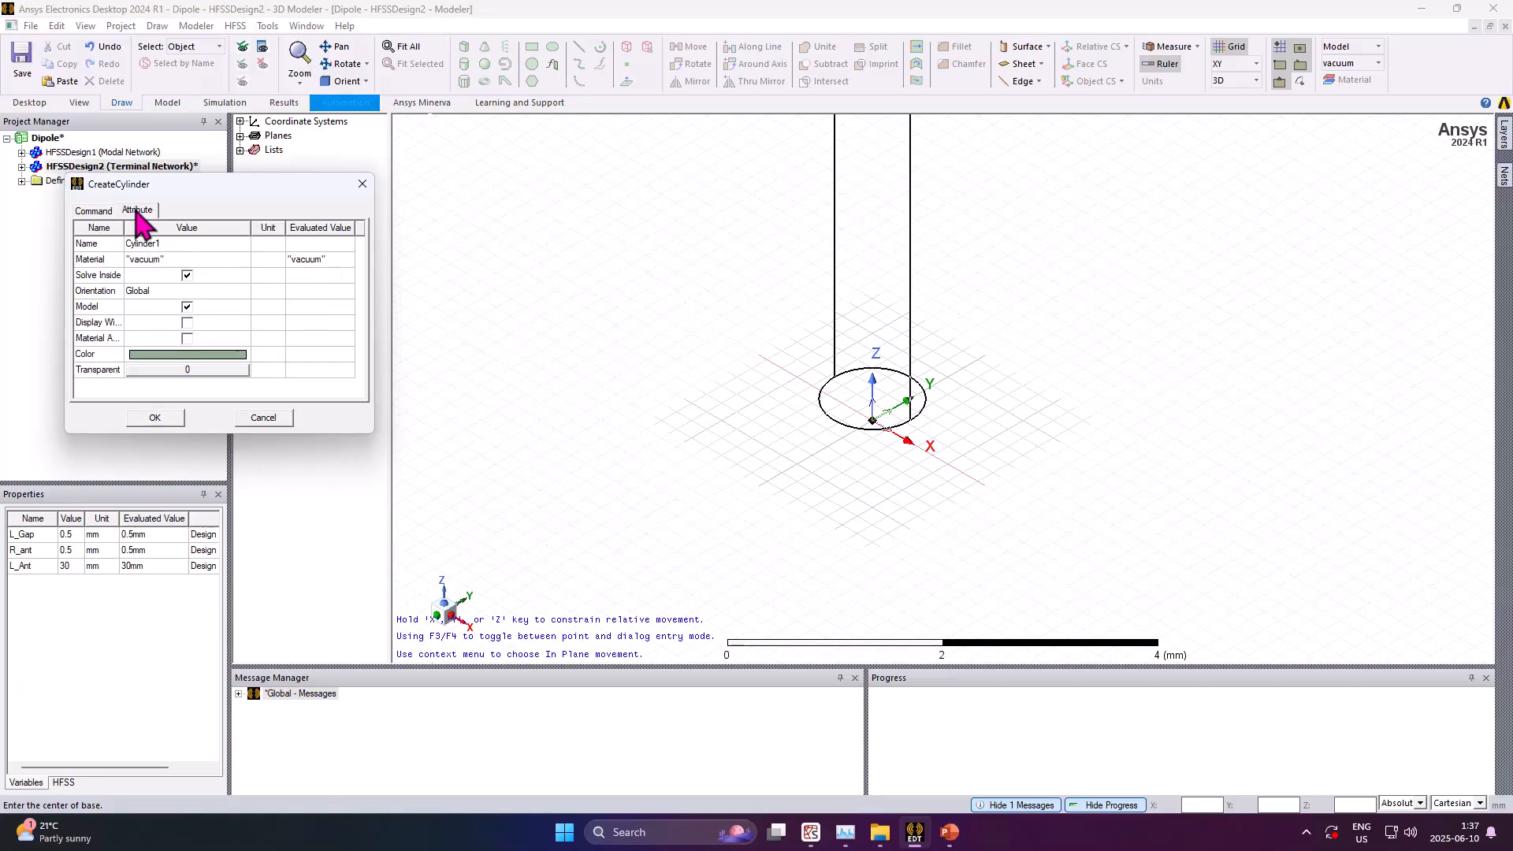
pyautogui.click(161, 244)
pyautogui.write('Dipole_Arm1')
# Assign the project copper material to the cylinder and dismiss the duplicate-definition notice
pyautogui.click(161, 260)
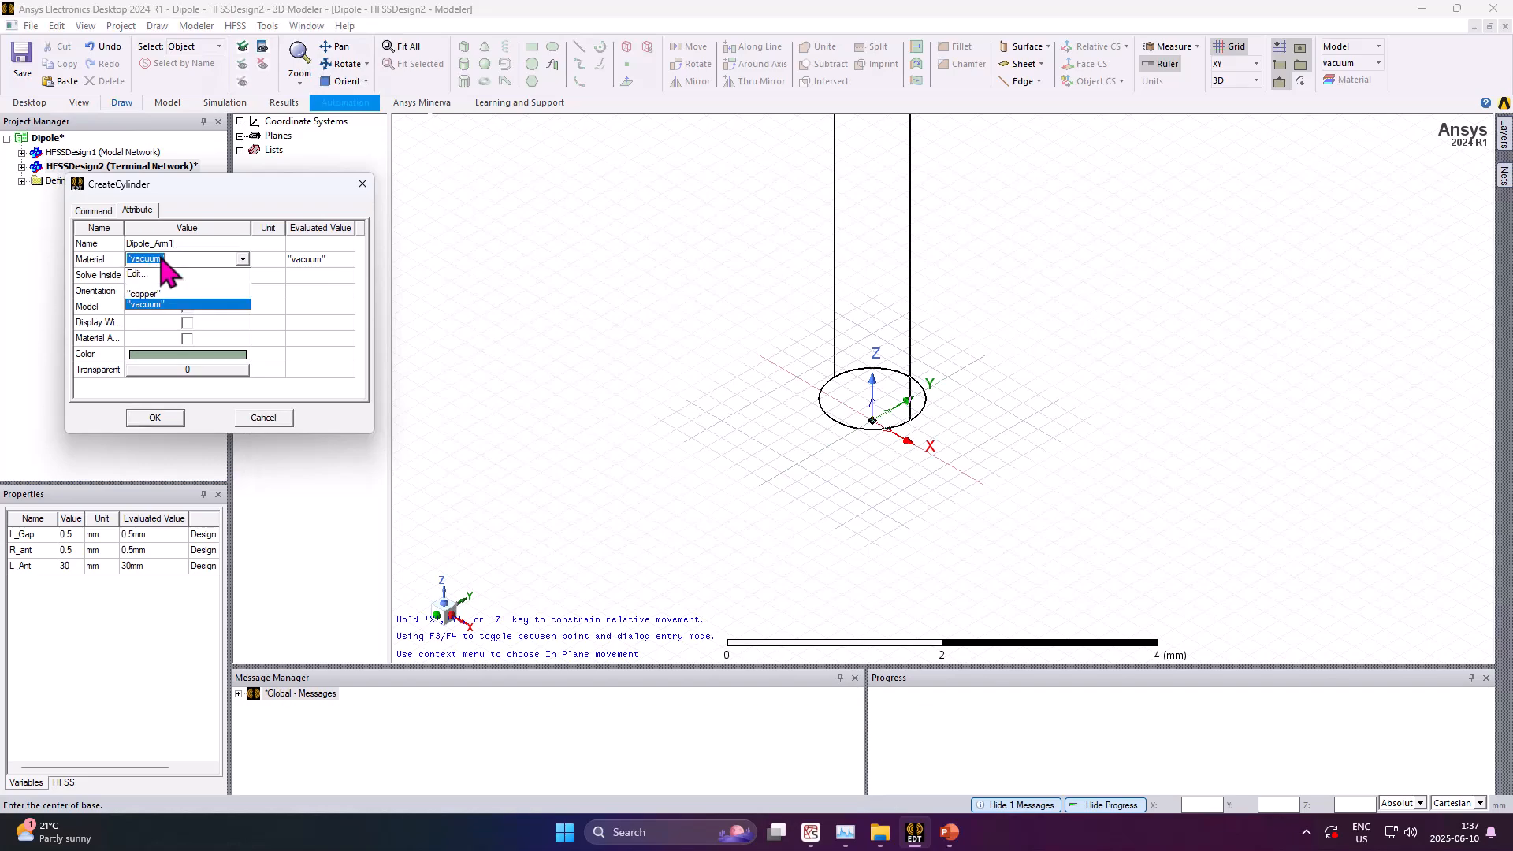
pyautogui.click(168, 274)
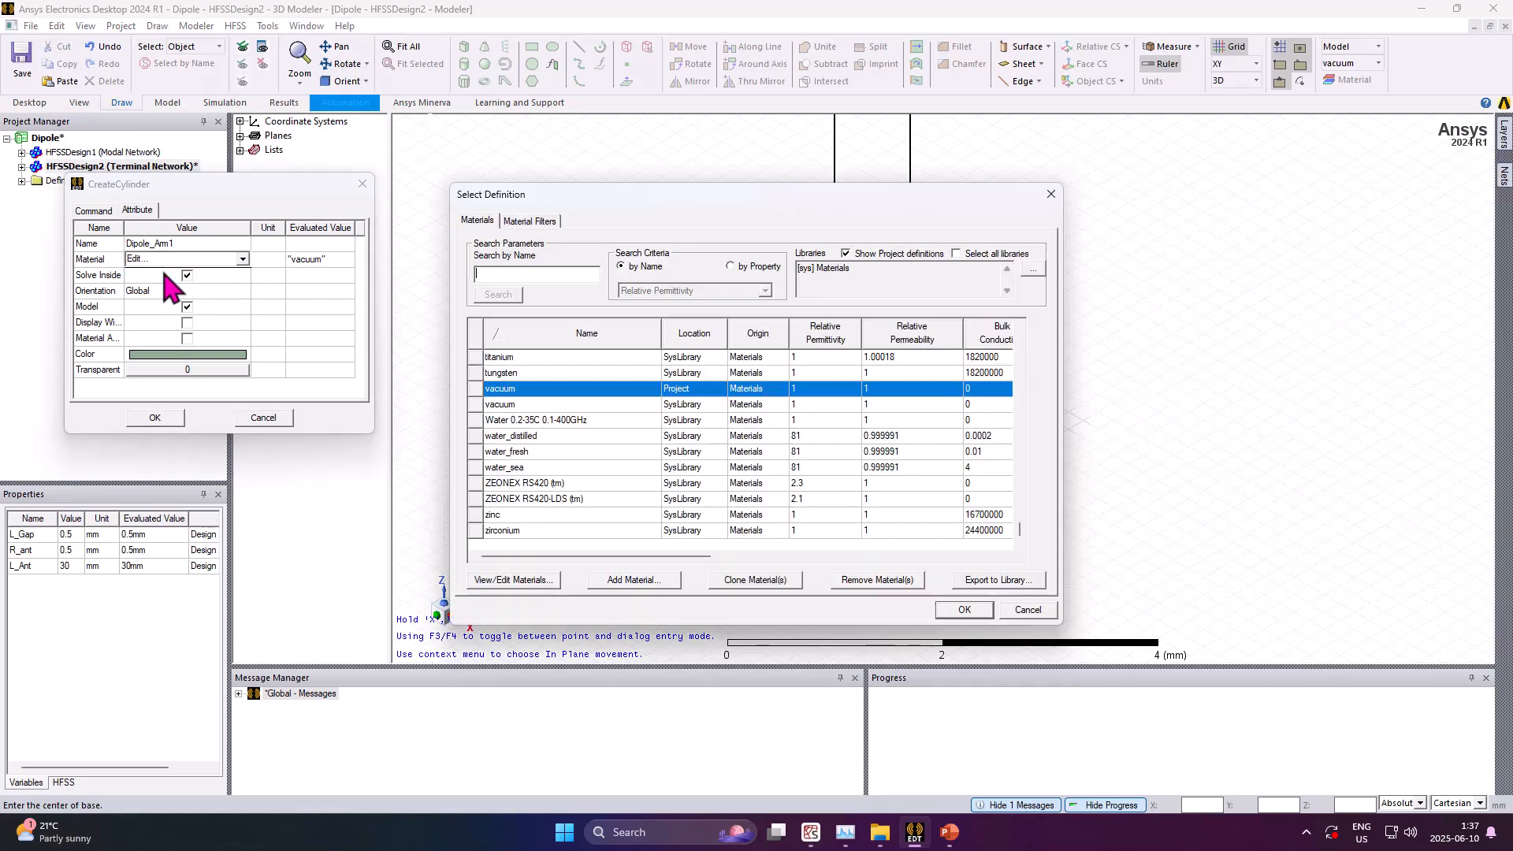
pyautogui.write('copp')
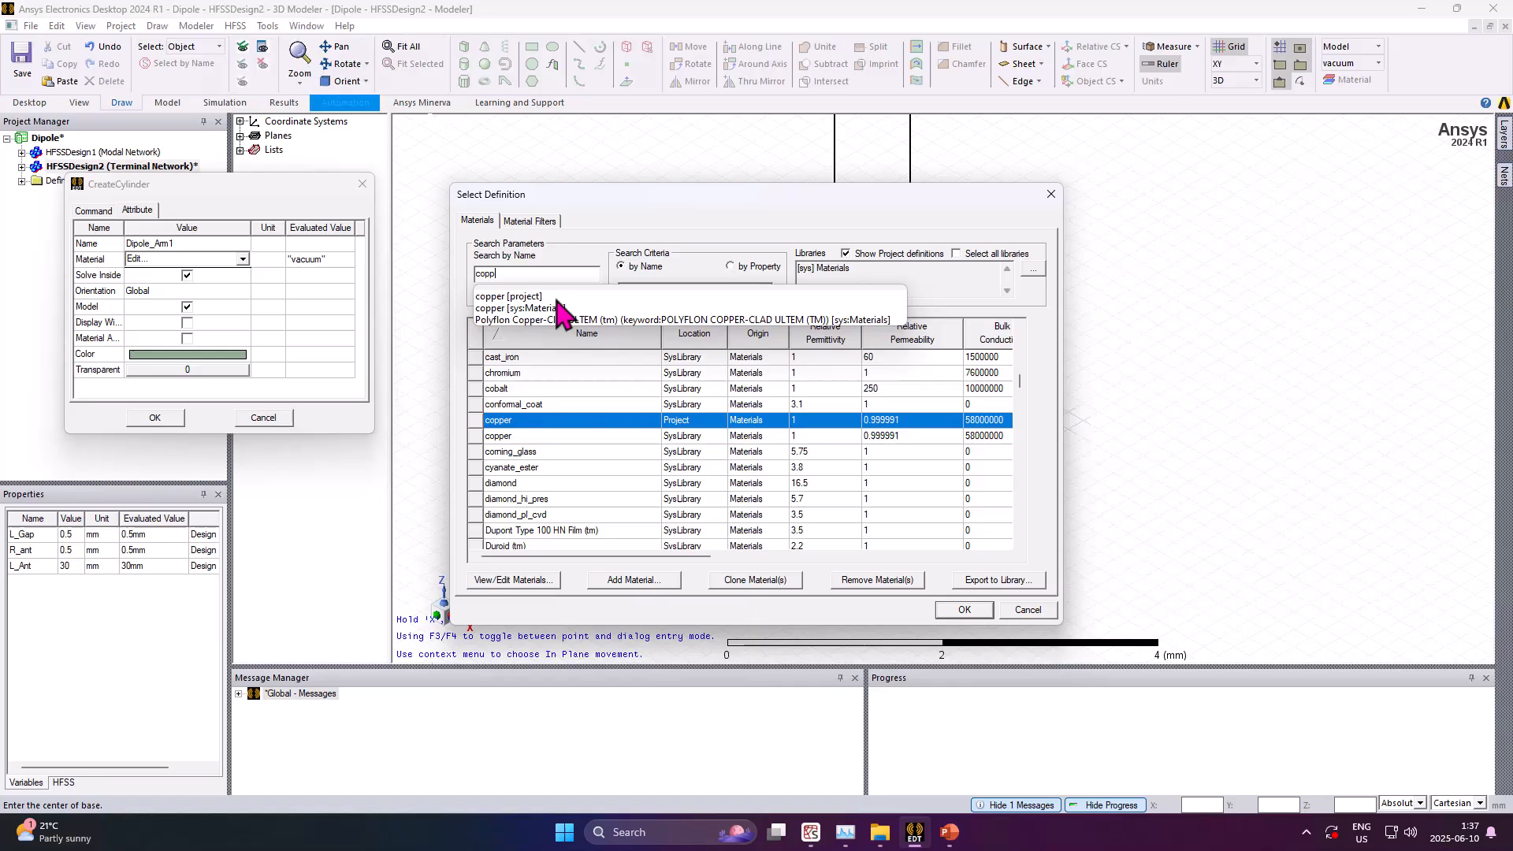
pyautogui.click(549, 297)
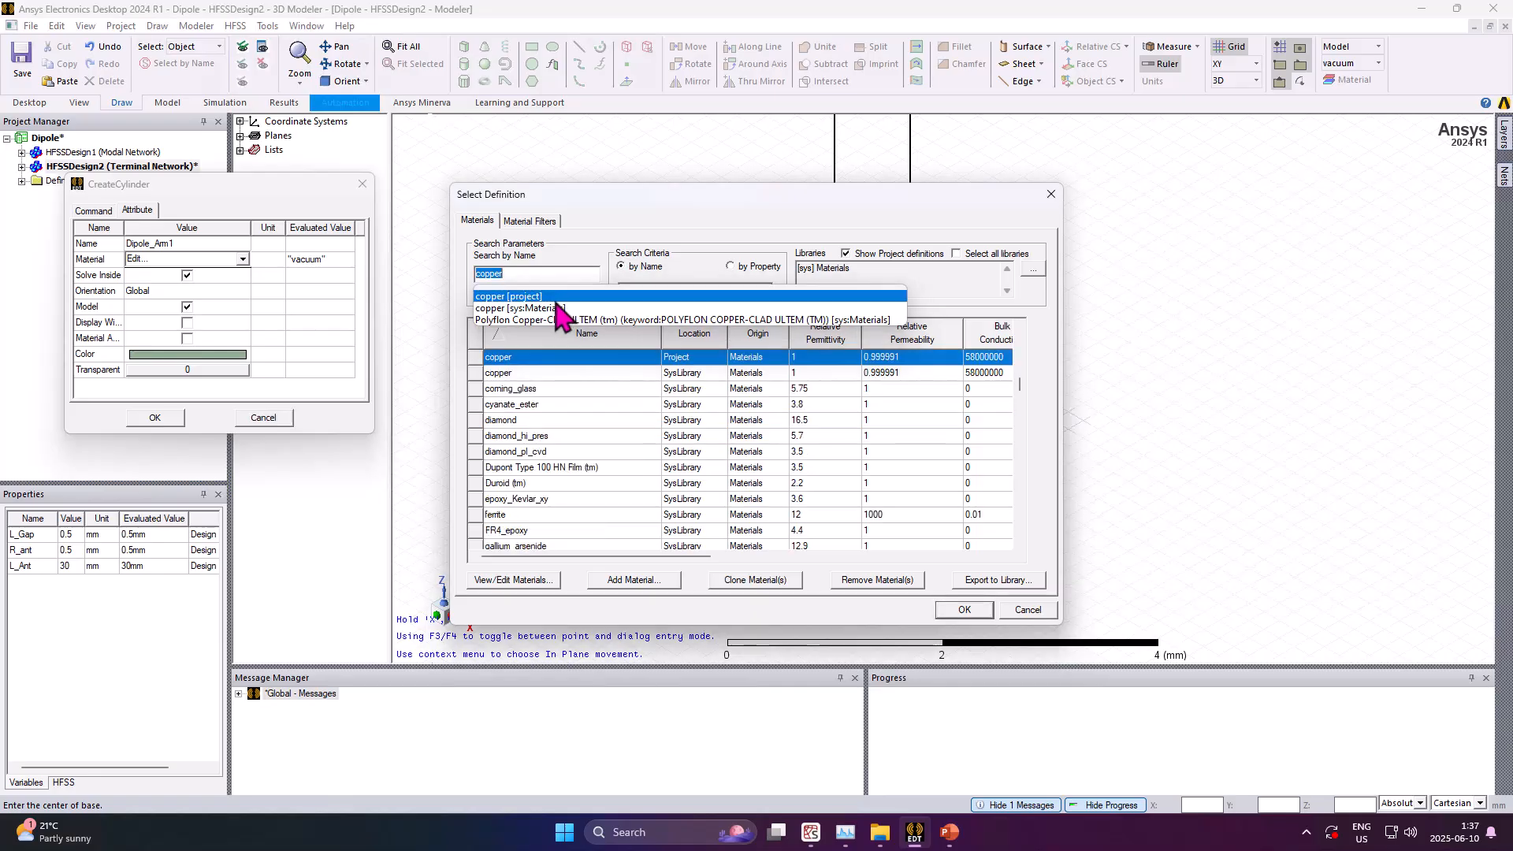
pyautogui.click(963, 619)
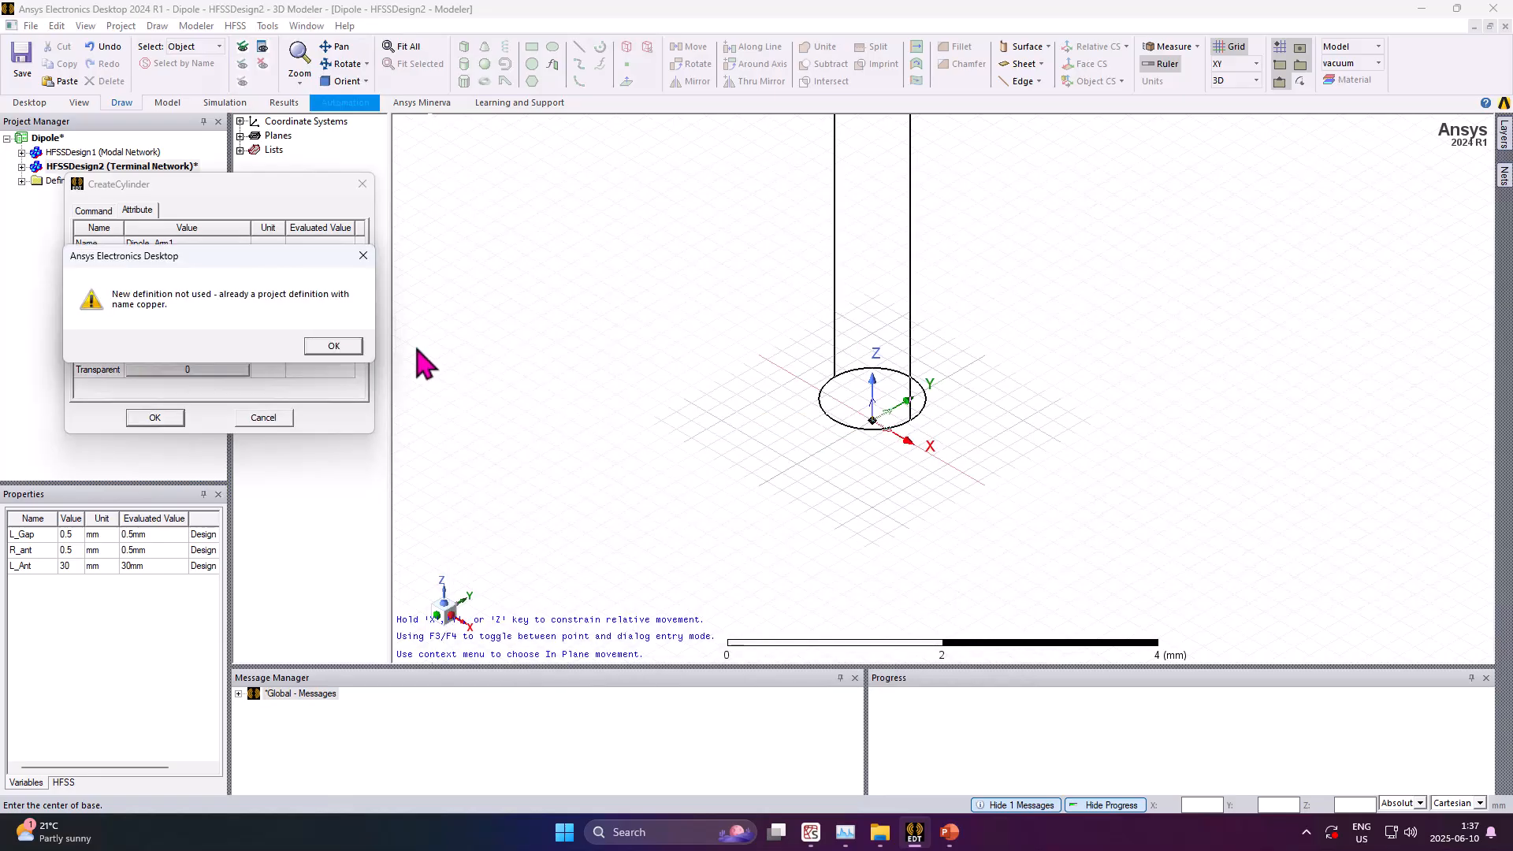
pyautogui.click(359, 351)
# Reselect copper for the cylinder from the system materials library
pyautogui.click(162, 260)
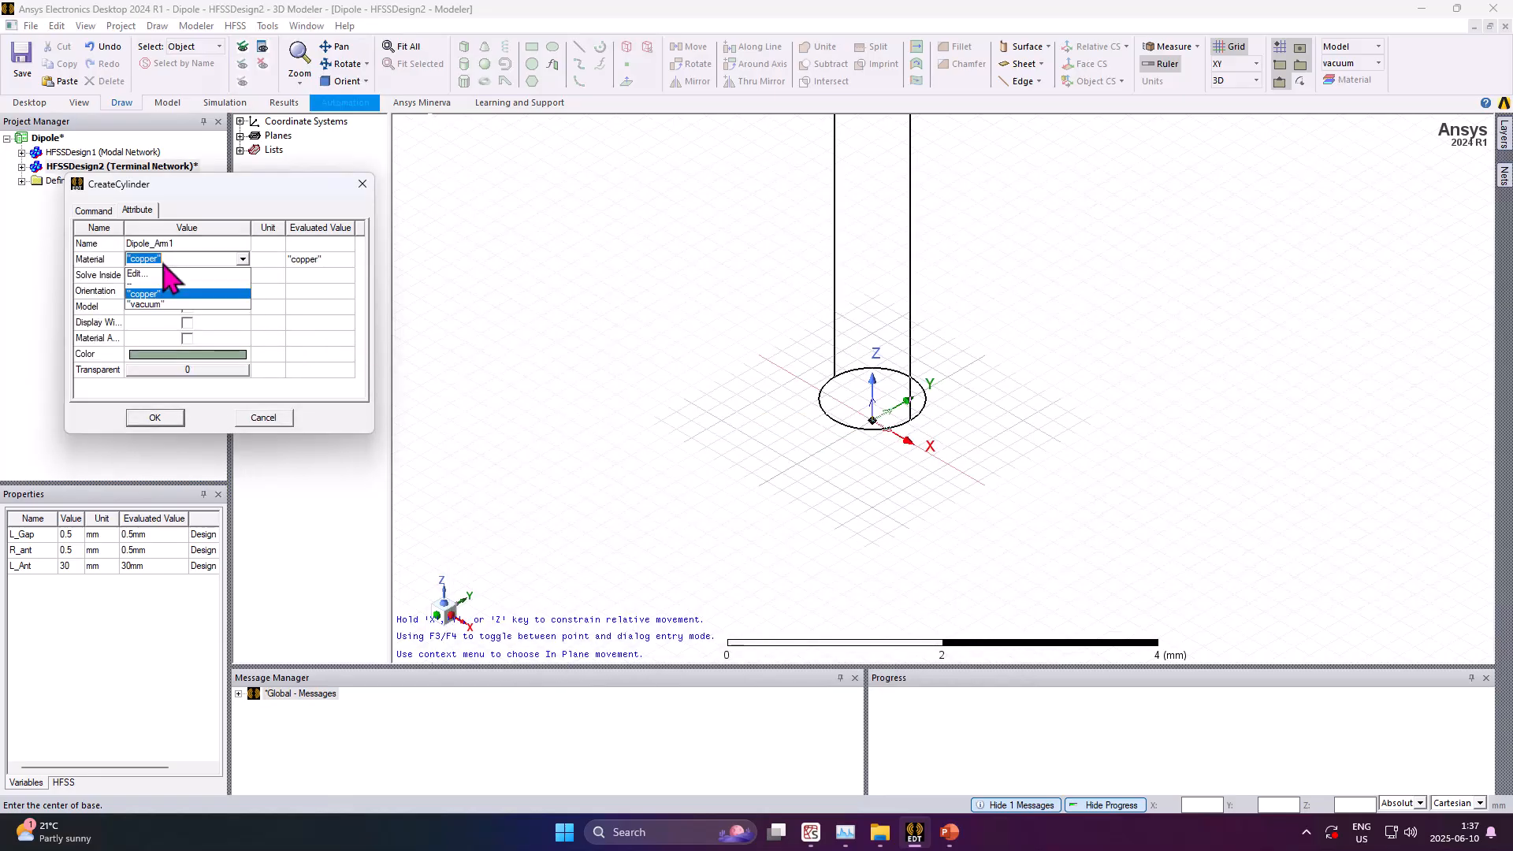
pyautogui.click(162, 274)
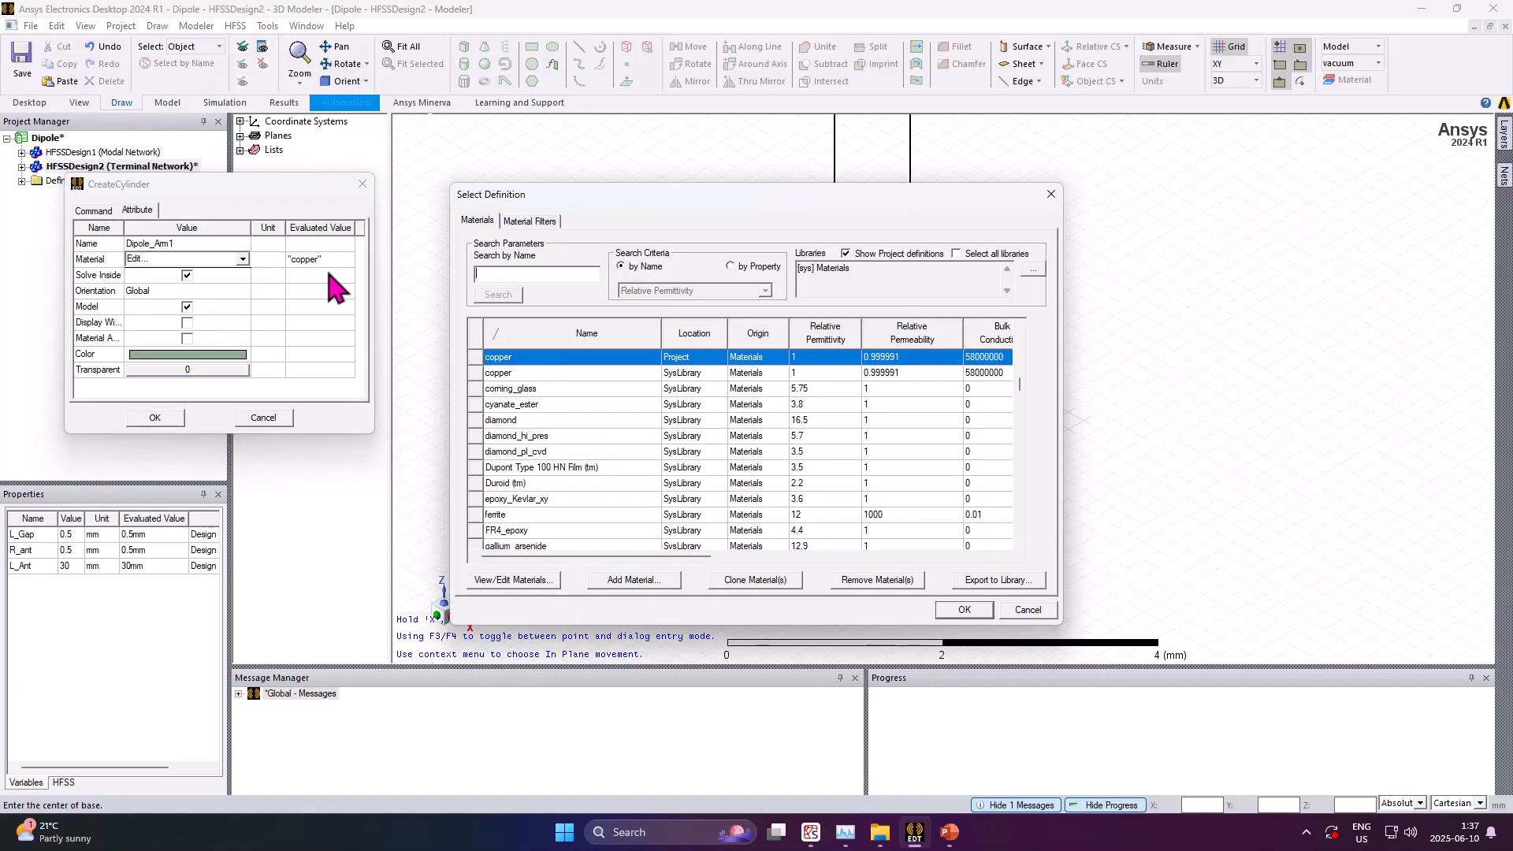
pyautogui.write('copp')
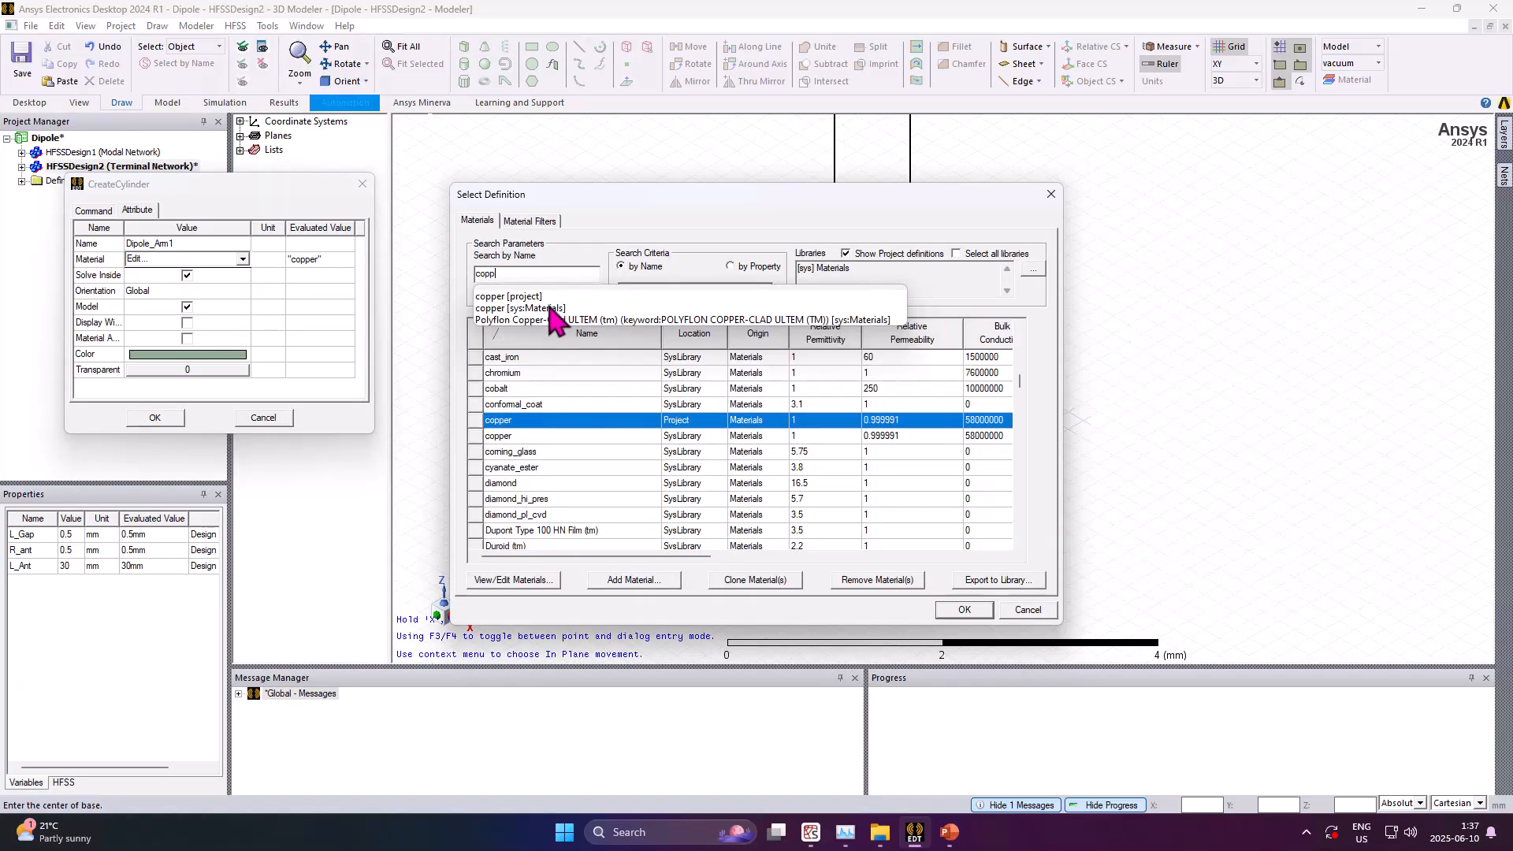
pyautogui.click(550, 309)
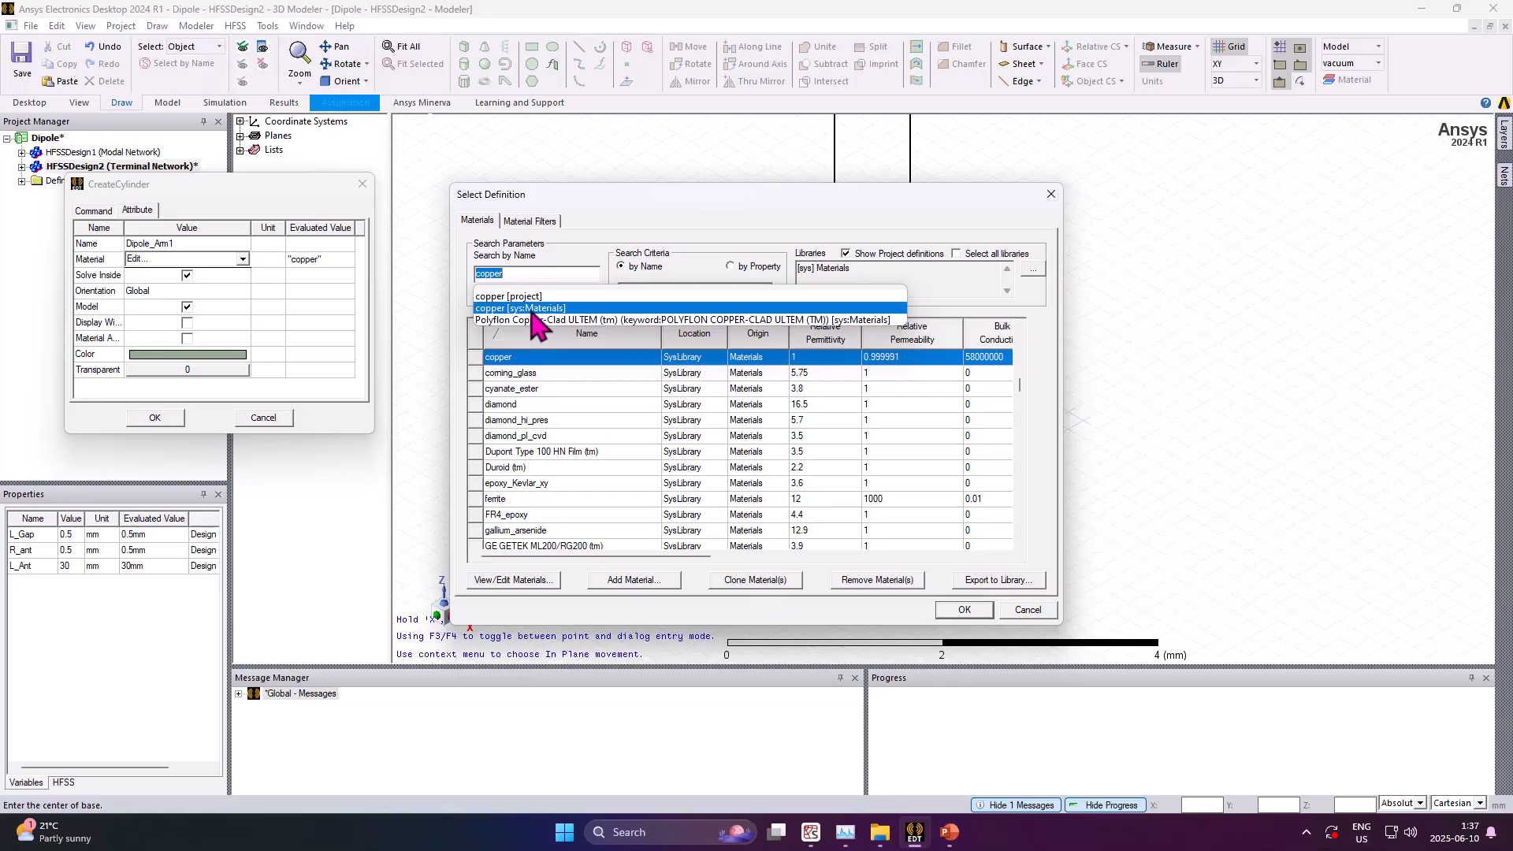
pyautogui.click(964, 609)
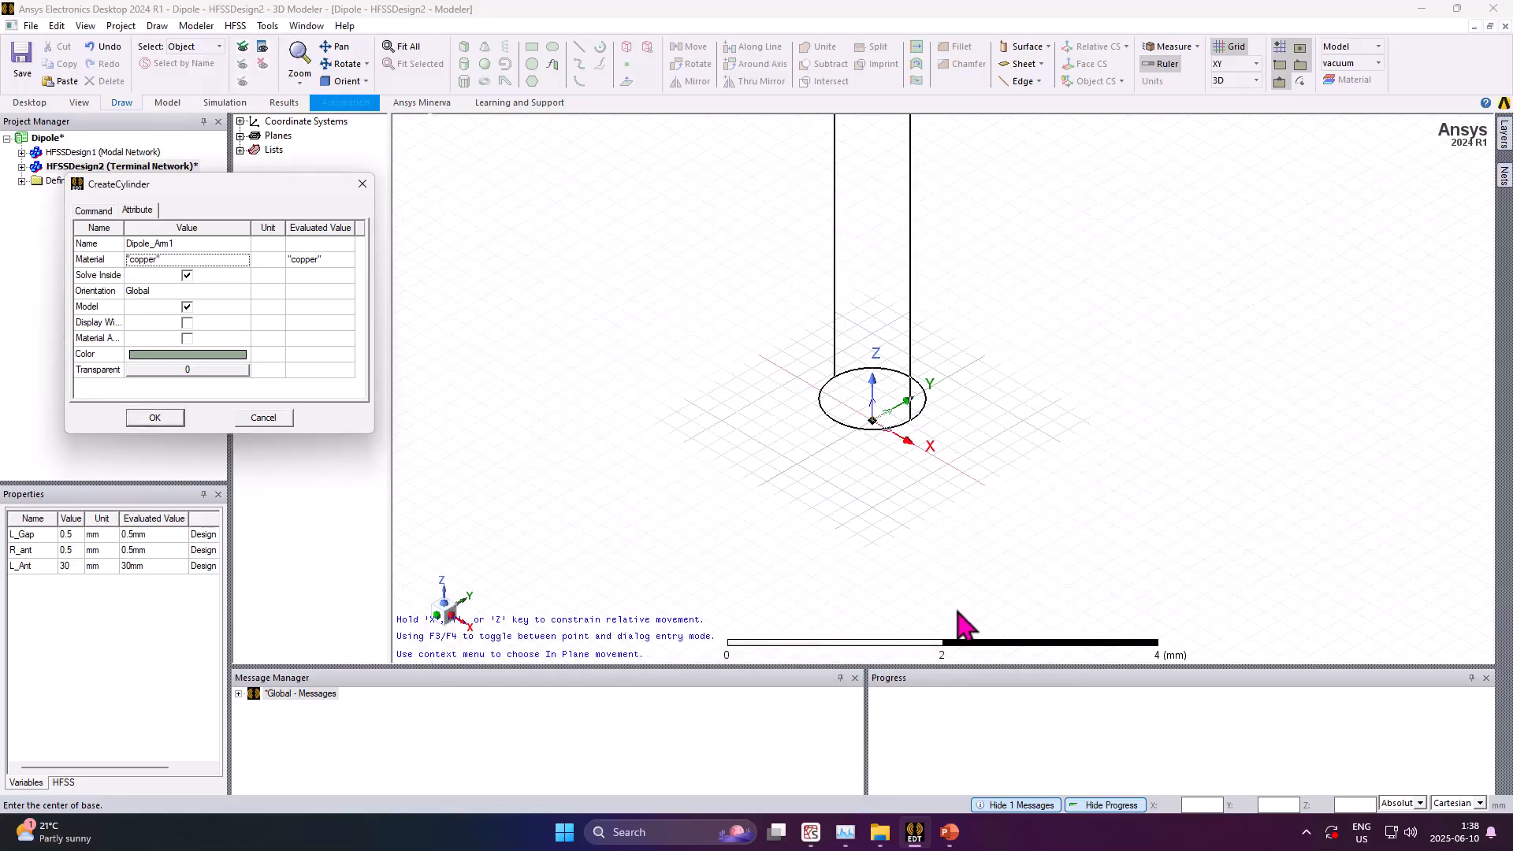
# Disable Solve Inside, set the arm's color to orange, and create the cylinder
pyautogui.click(187, 275)
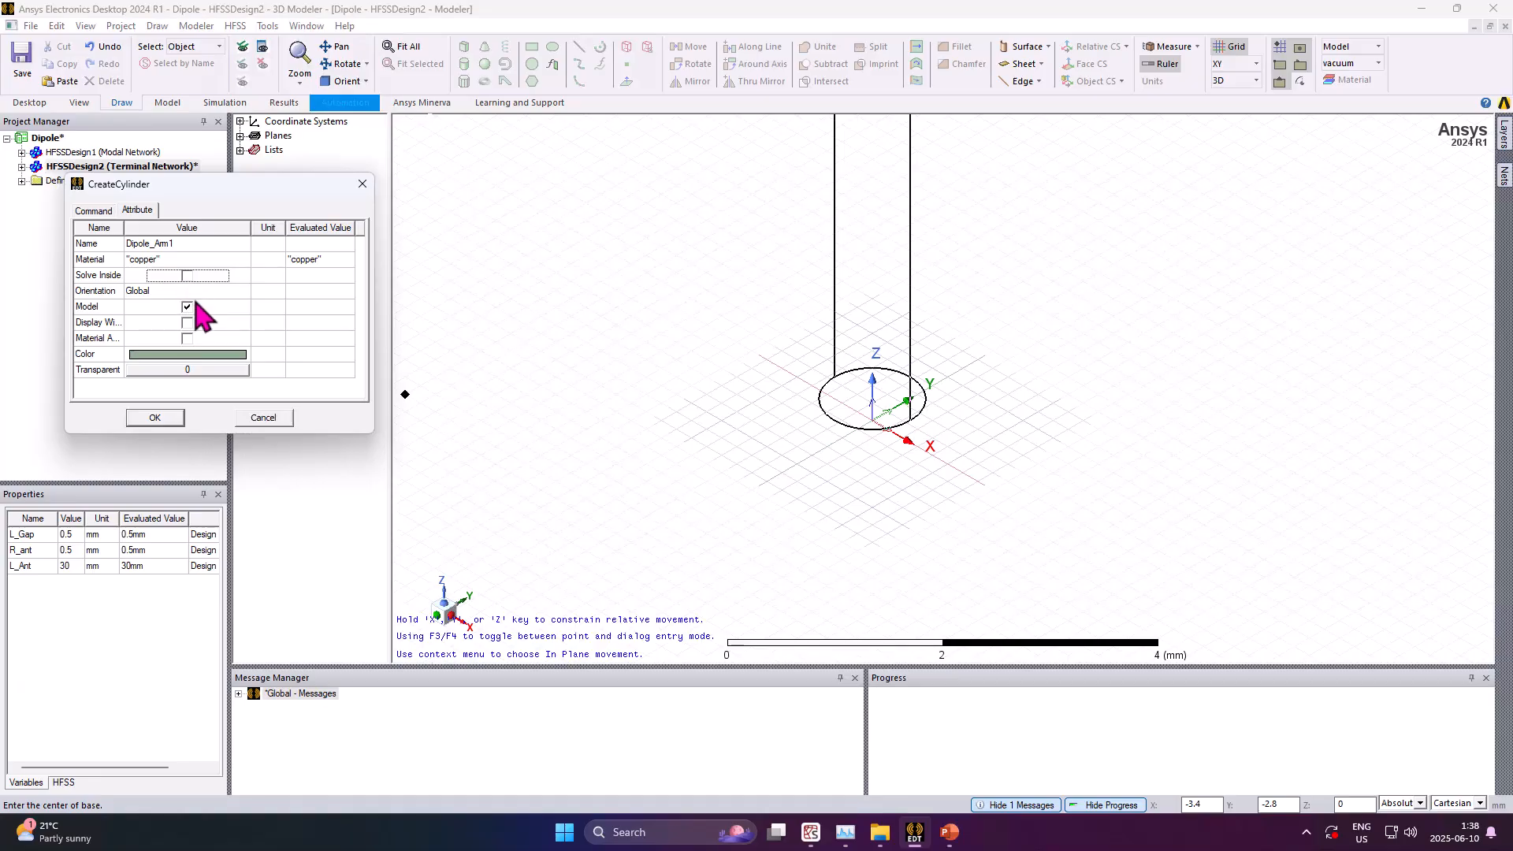
pyautogui.click(192, 357)
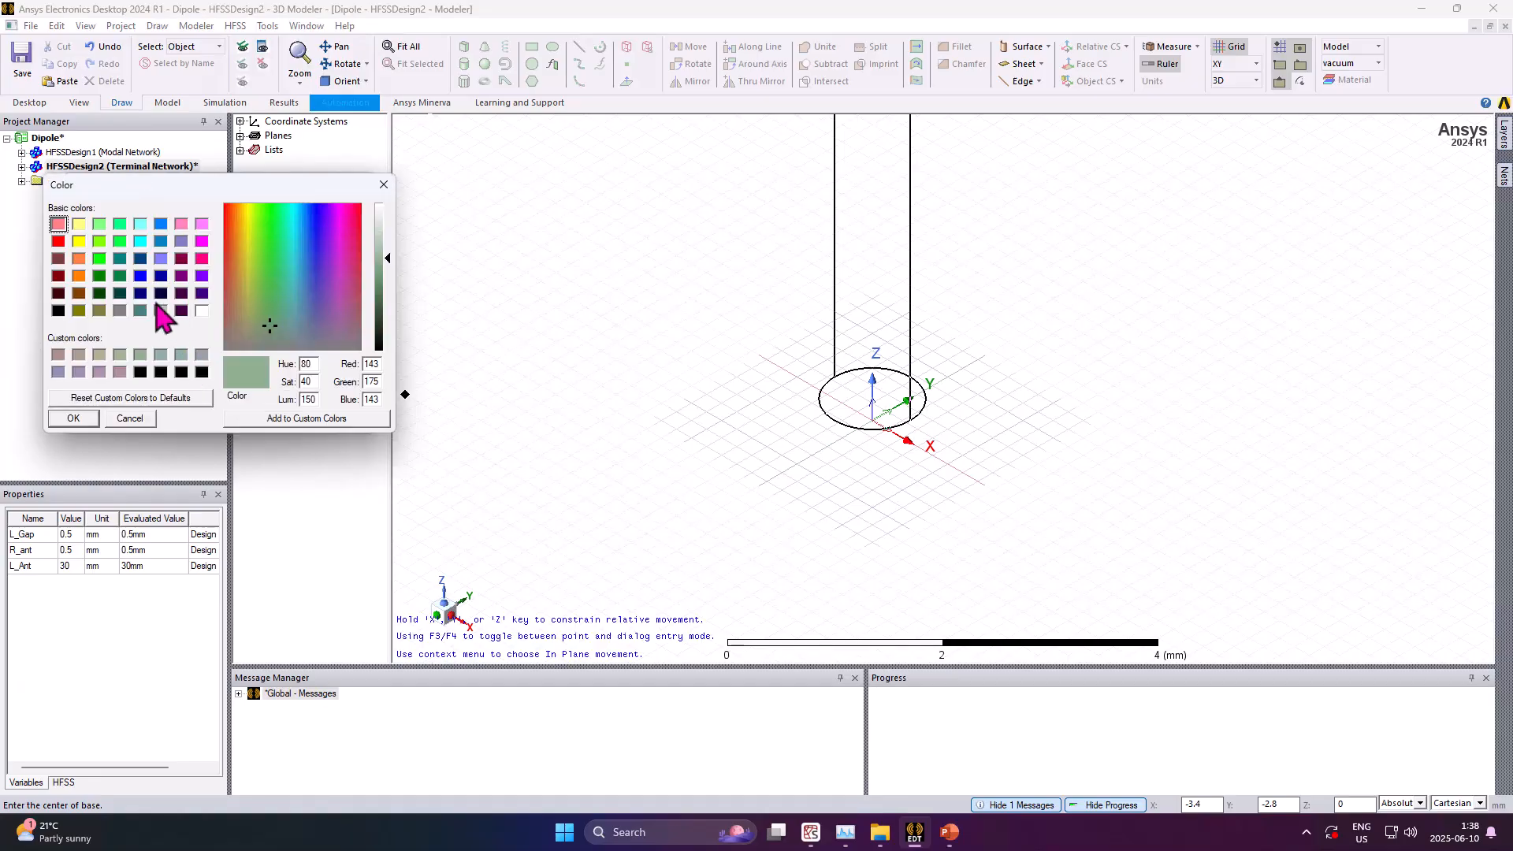
pyautogui.click(78, 259)
pyautogui.click(74, 418)
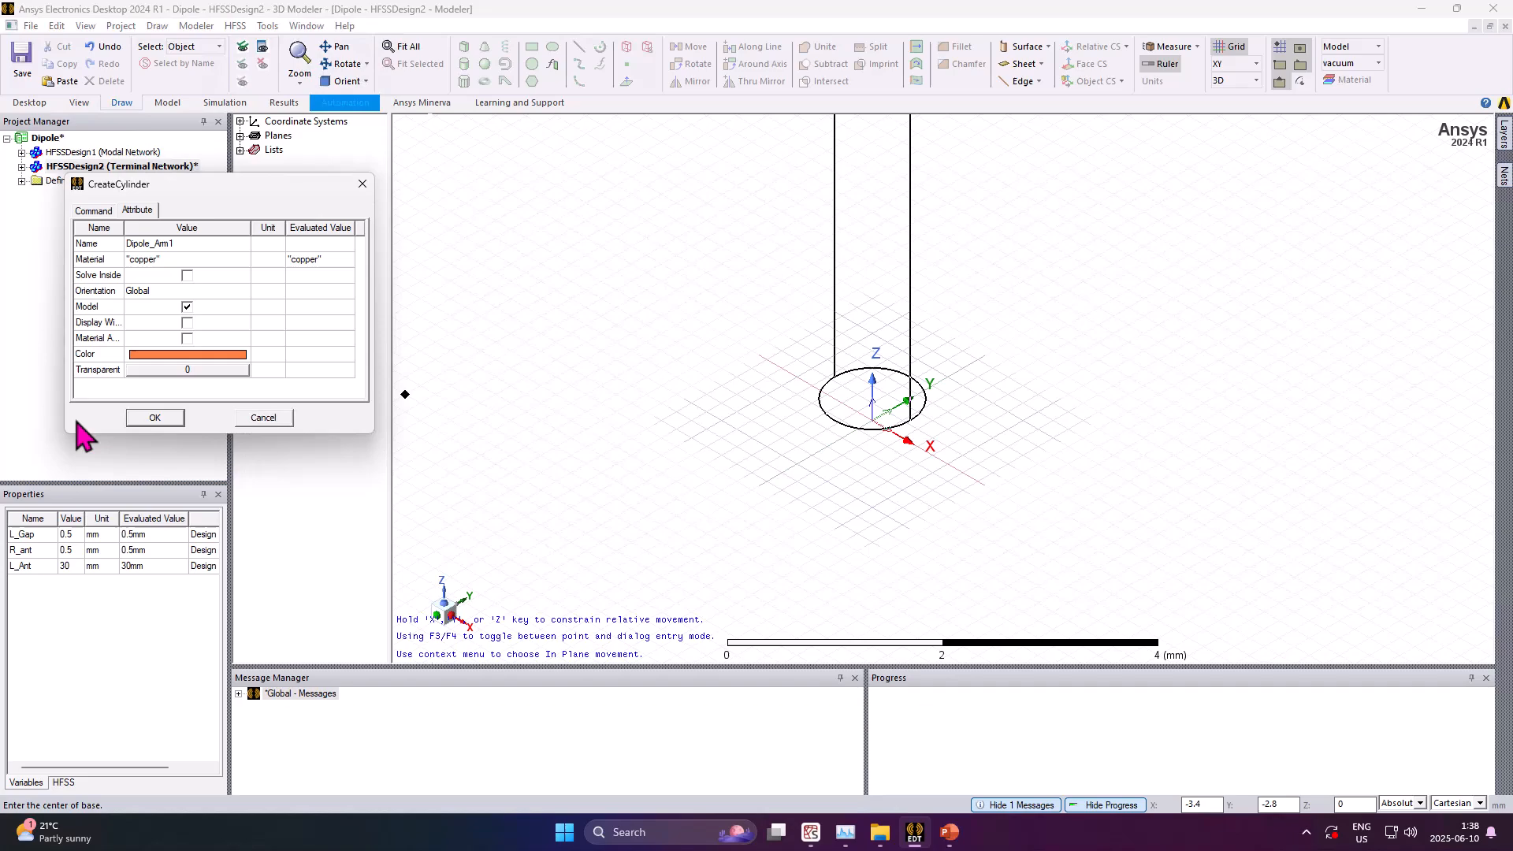
pyautogui.click(159, 418)
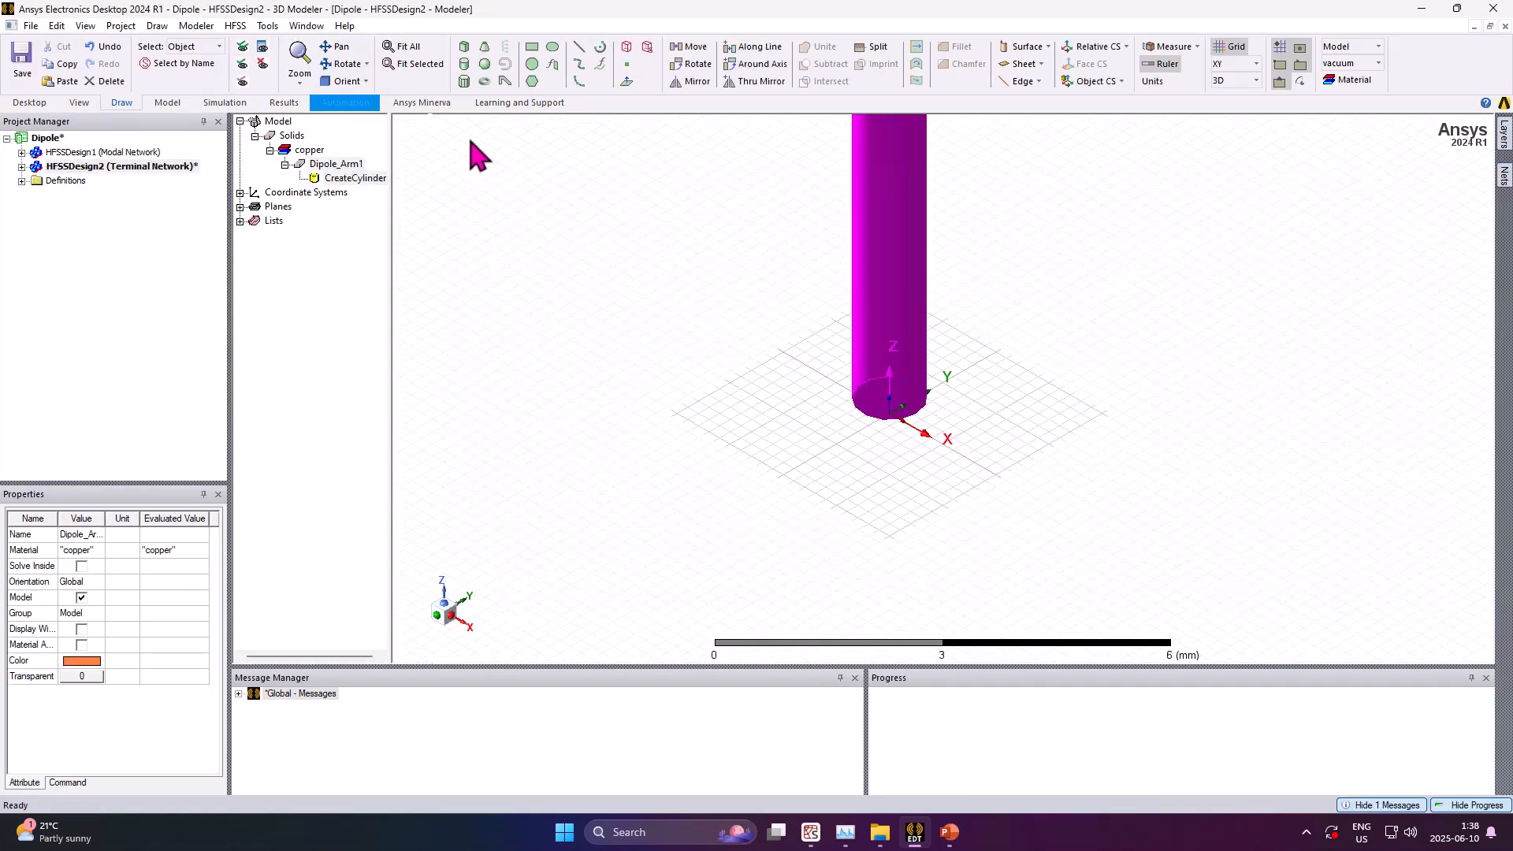
# Duplicate Dipole_Arm1 by mirroring it about the plane through the origin with normal 0, 0, 1
pyautogui.click(402, 48)
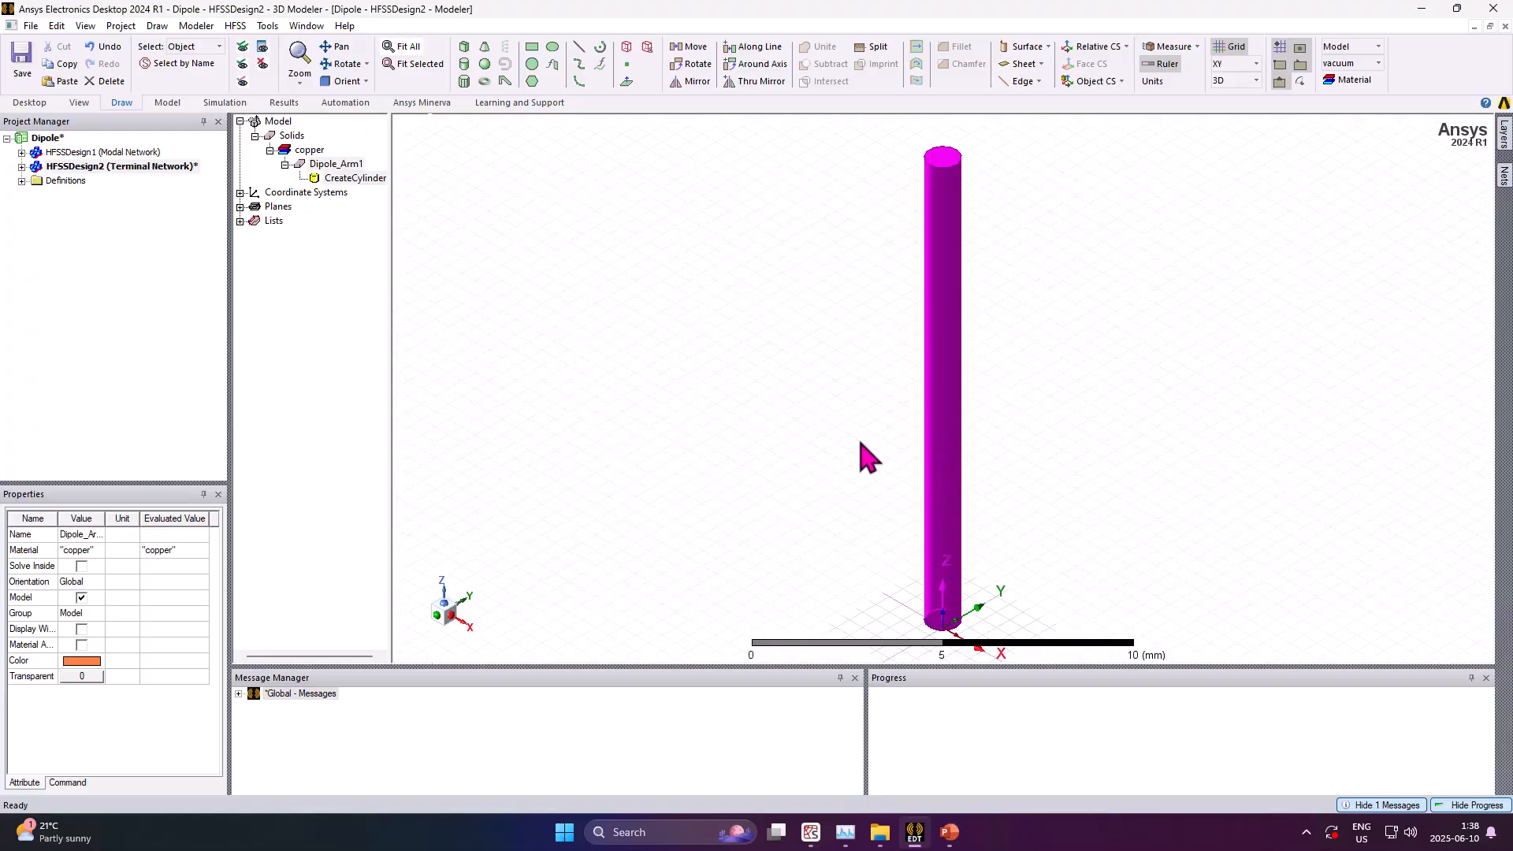
pyautogui.click(872, 473)
pyautogui.scroll(-3, 864, 485)
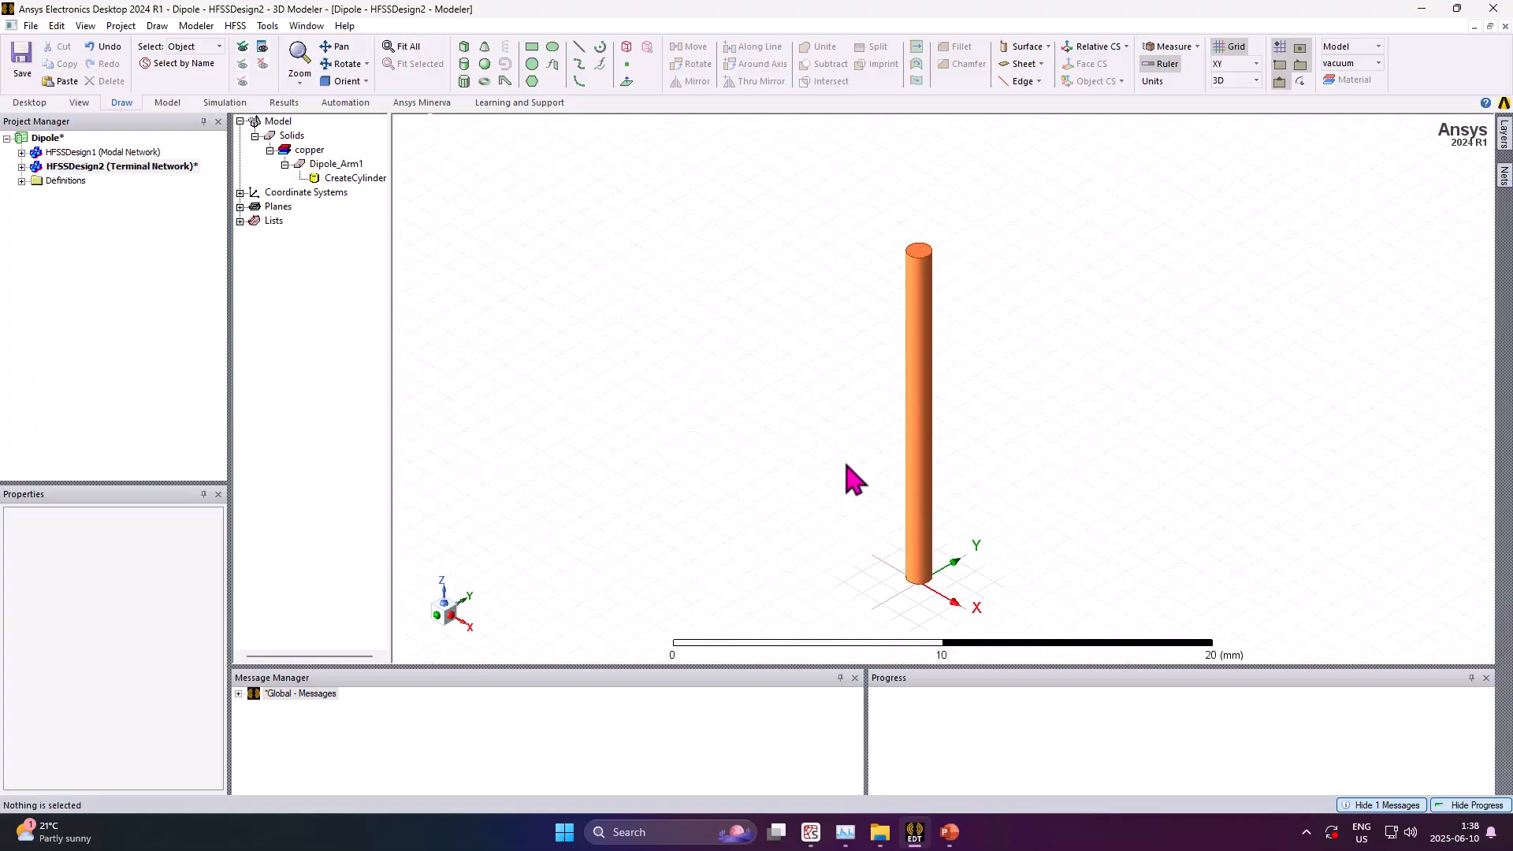
pyautogui.scroll(-2, 818, 418)
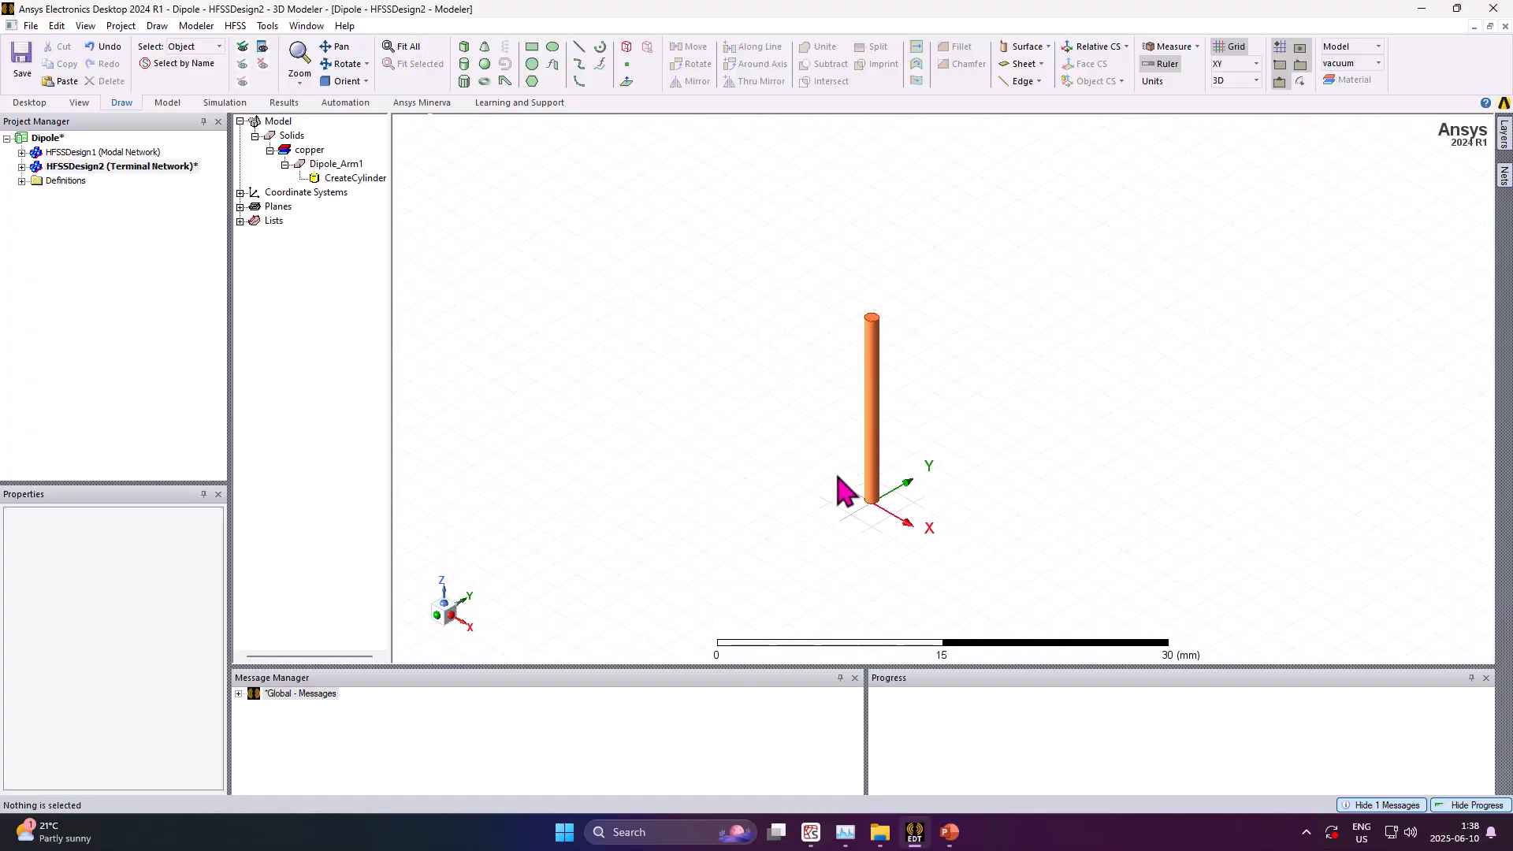
pyautogui.scroll(2, 874, 623)
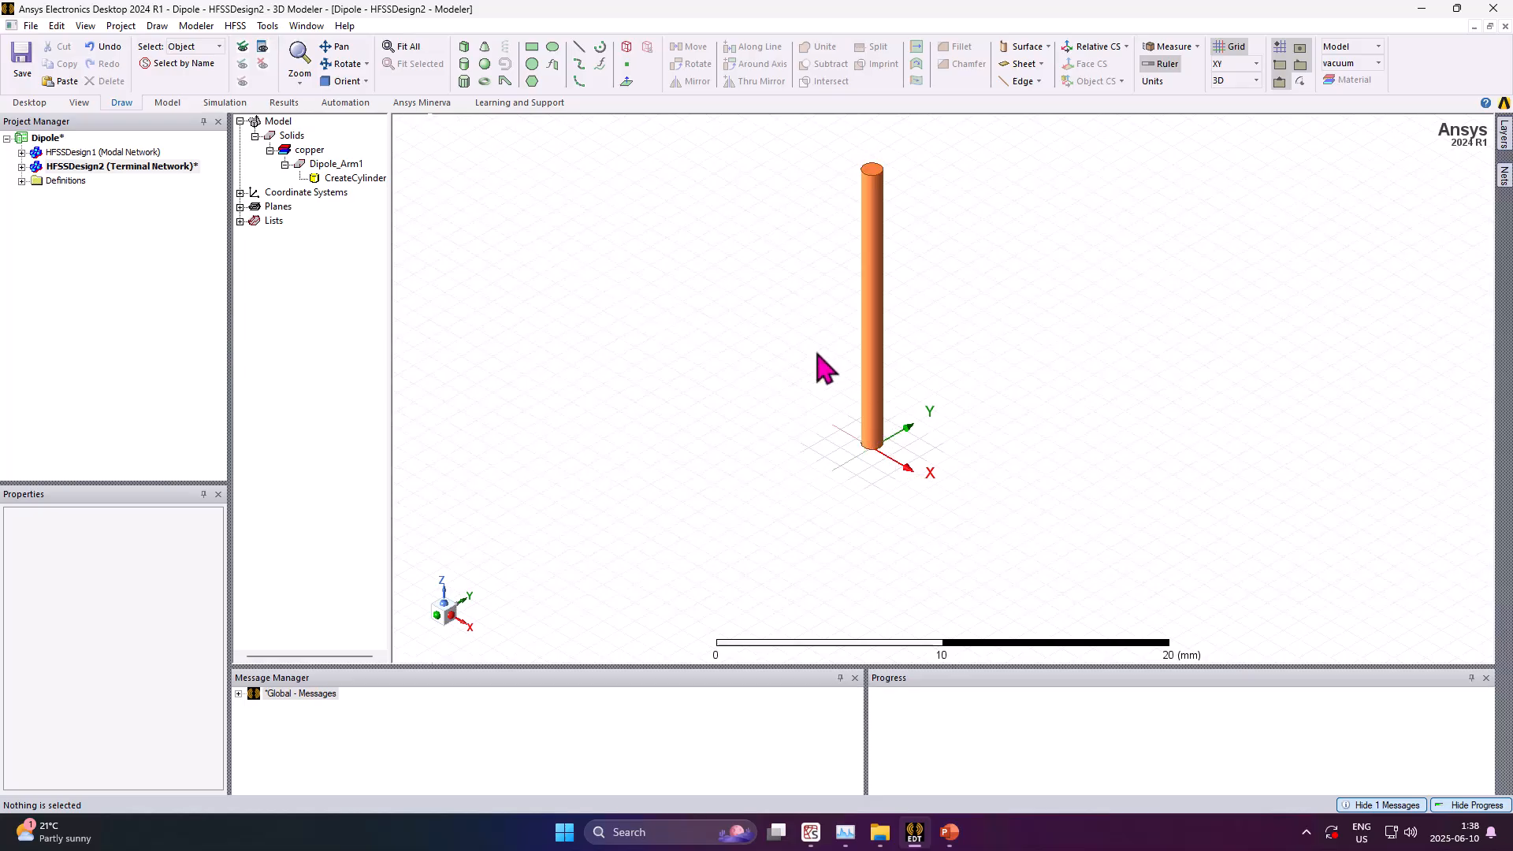
pyautogui.click(341, 166)
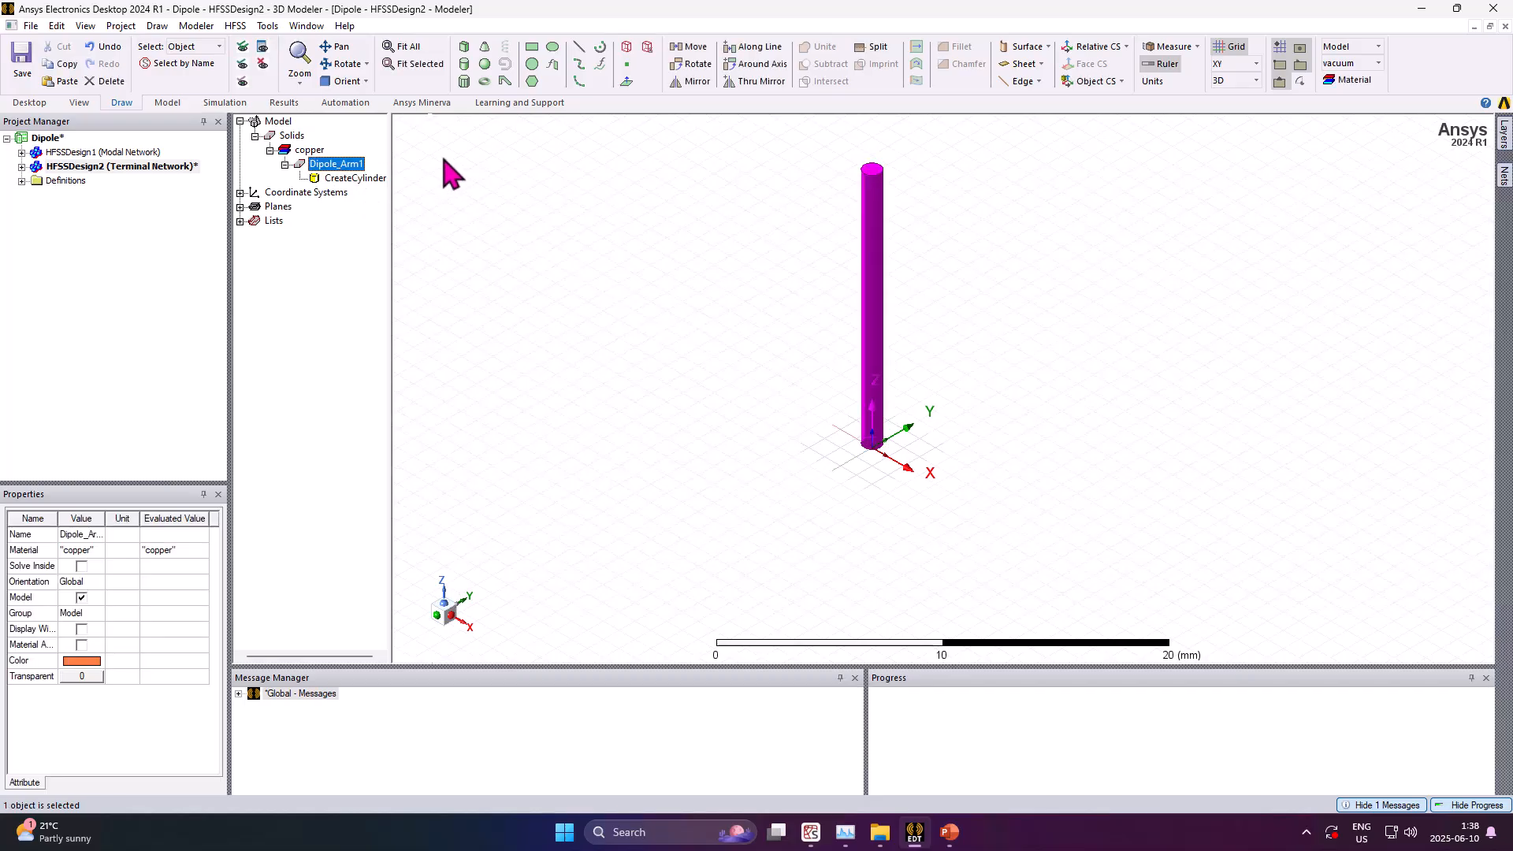
pyautogui.click(748, 80)
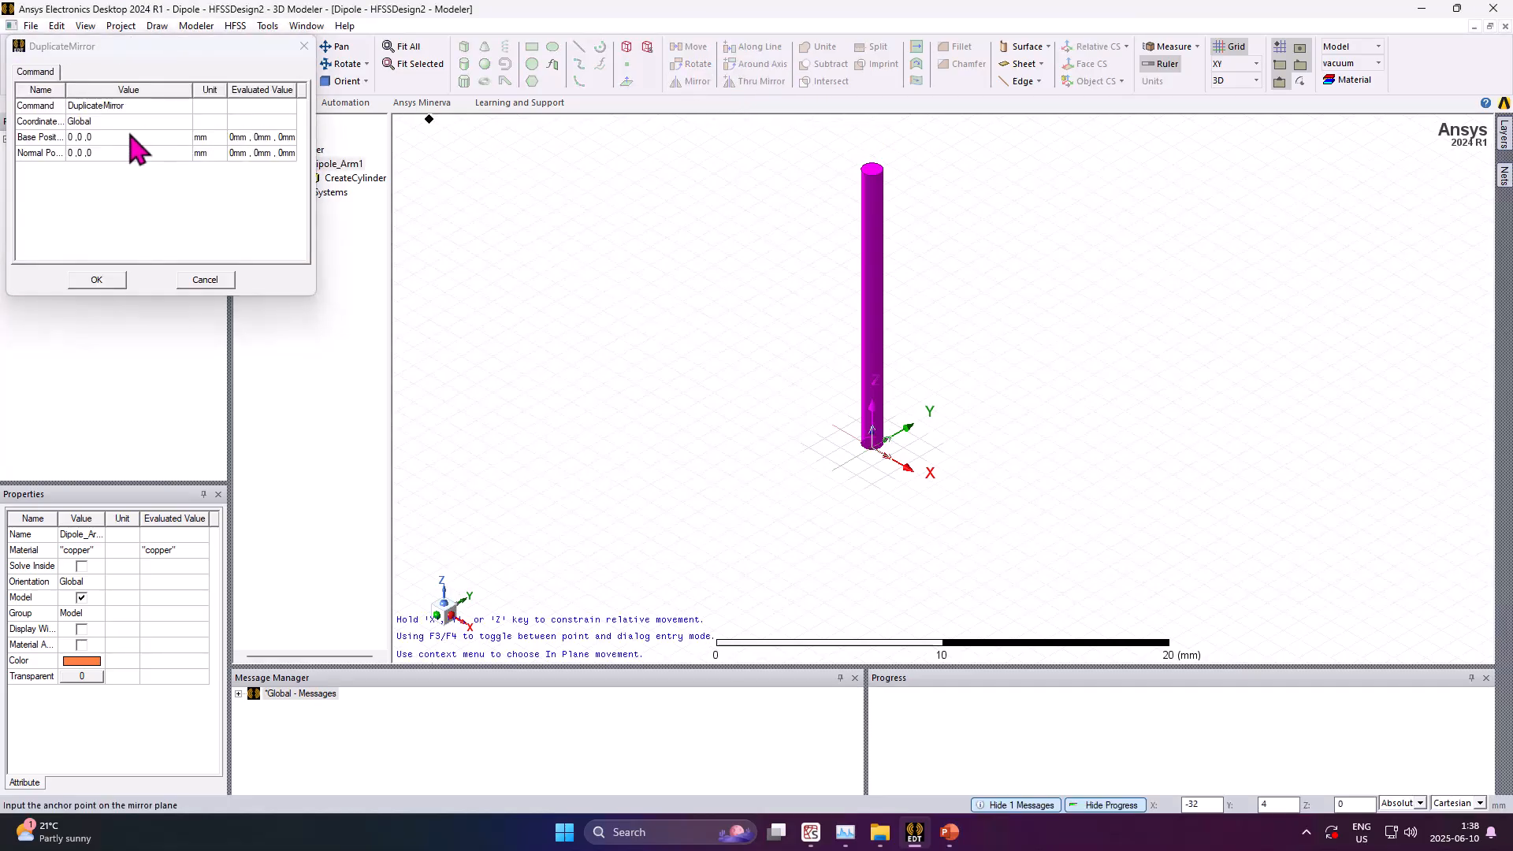
pyautogui.click(103, 153)
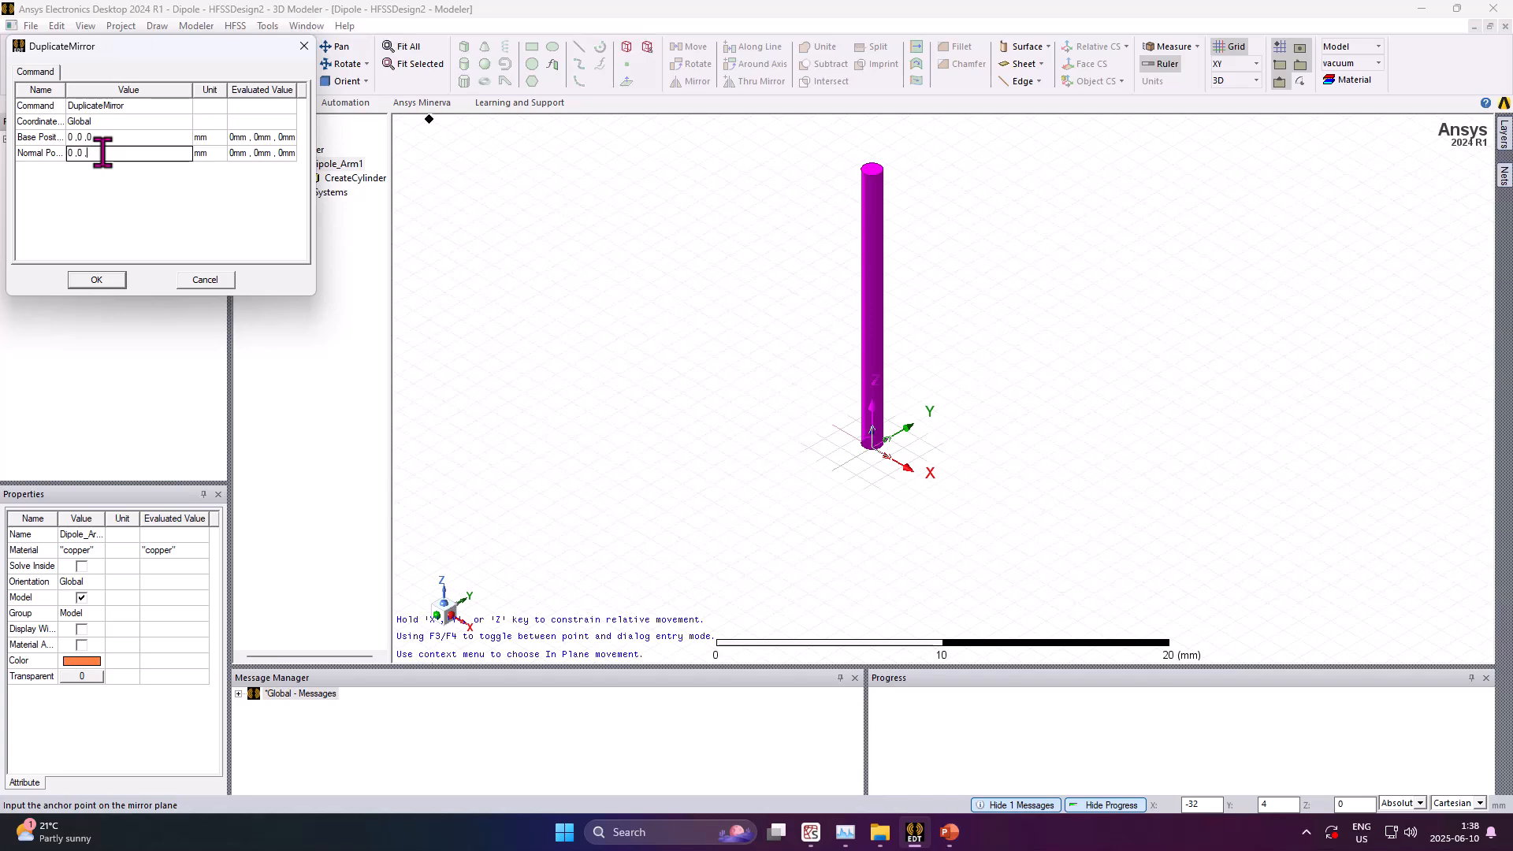
pyautogui.write('1')
pyautogui.click(103, 186)
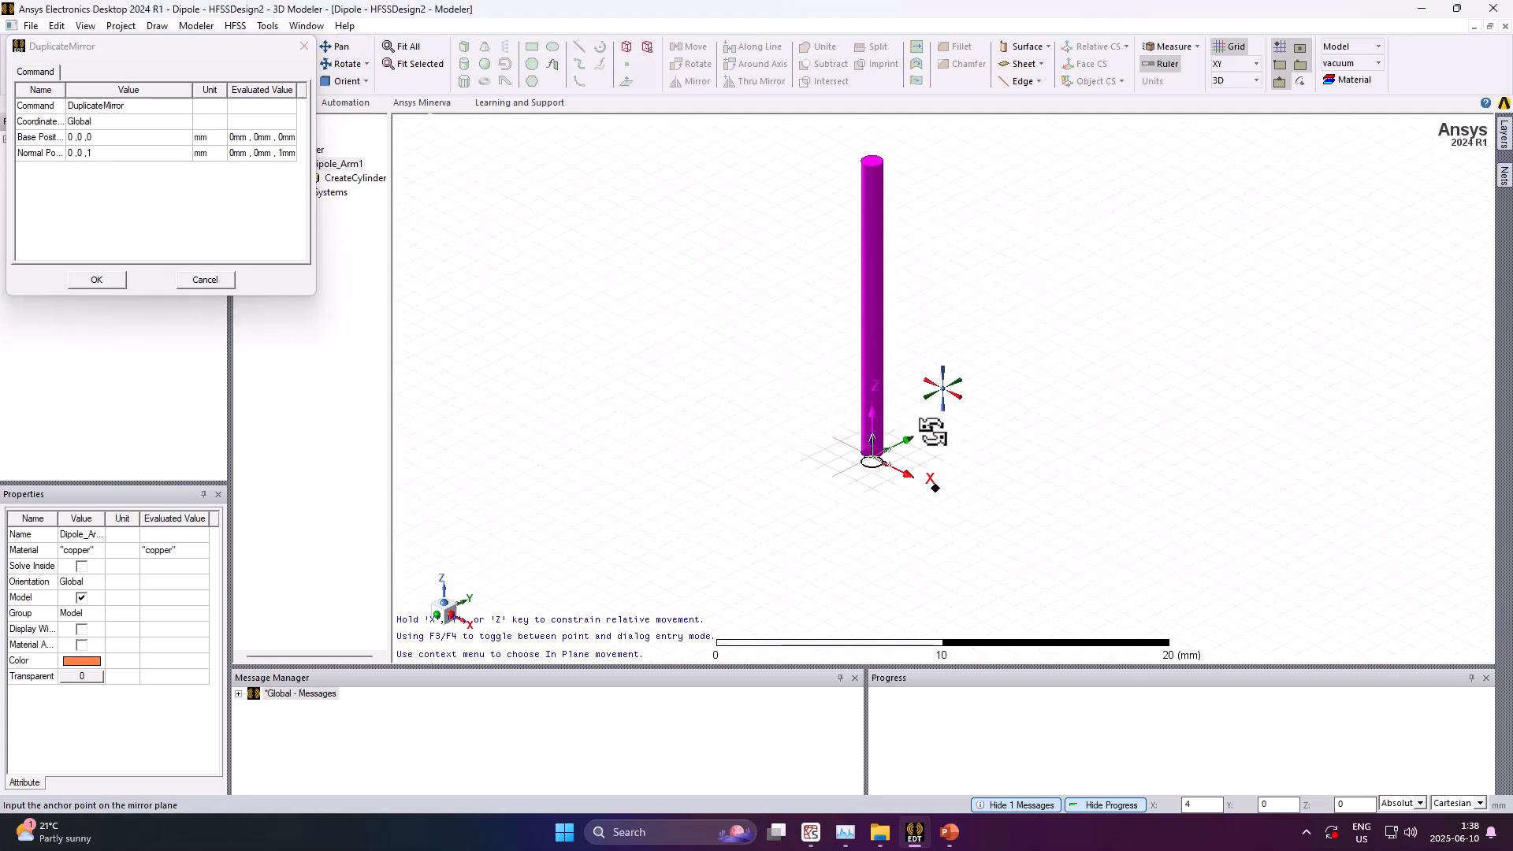
pyautogui.scroll(-4, 914, 449)
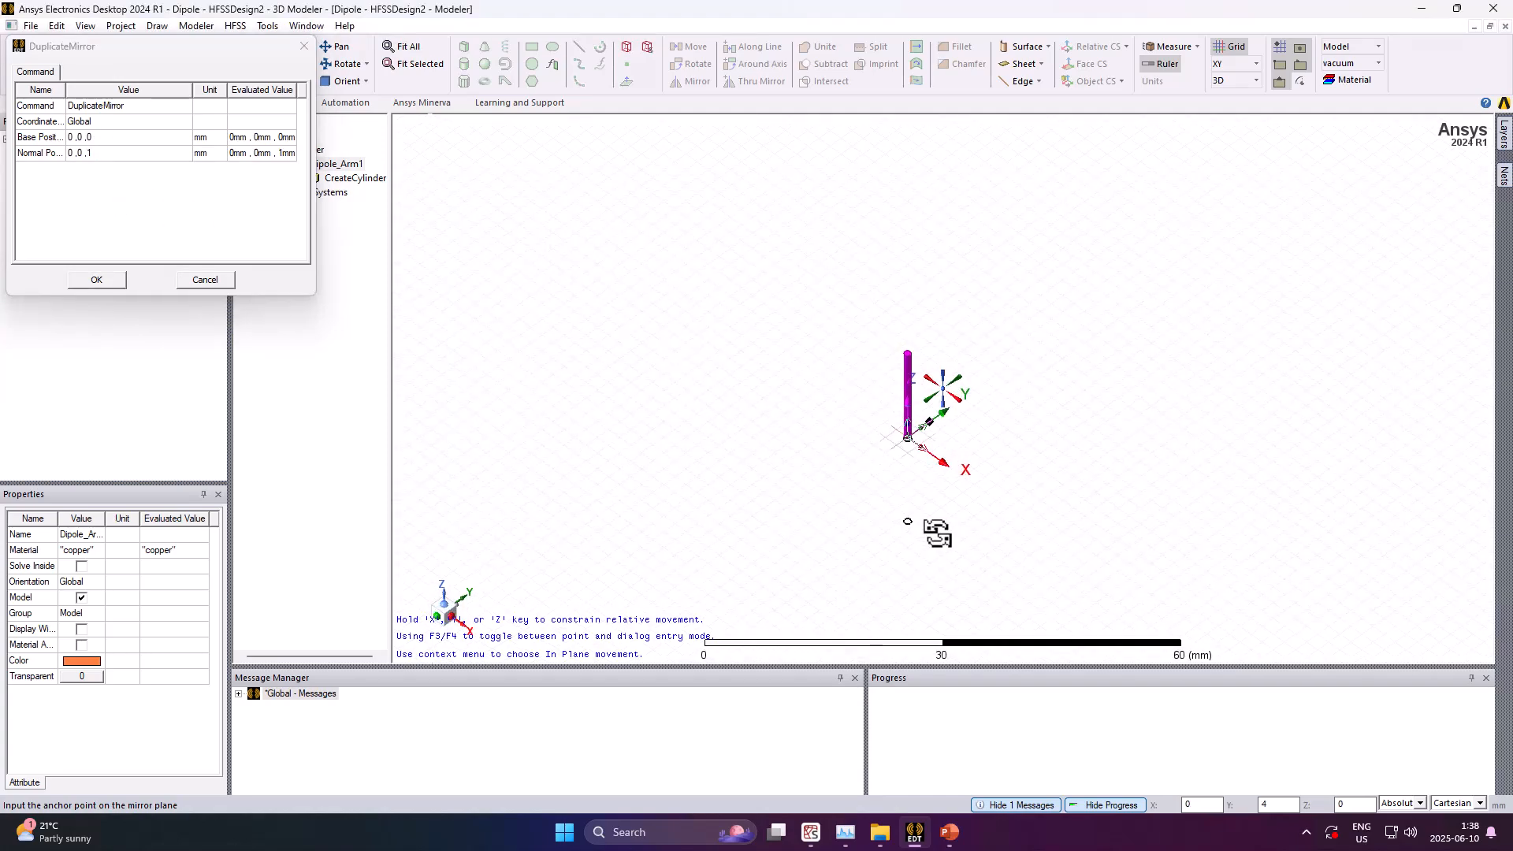
pyautogui.scroll(-1, 908, 521)
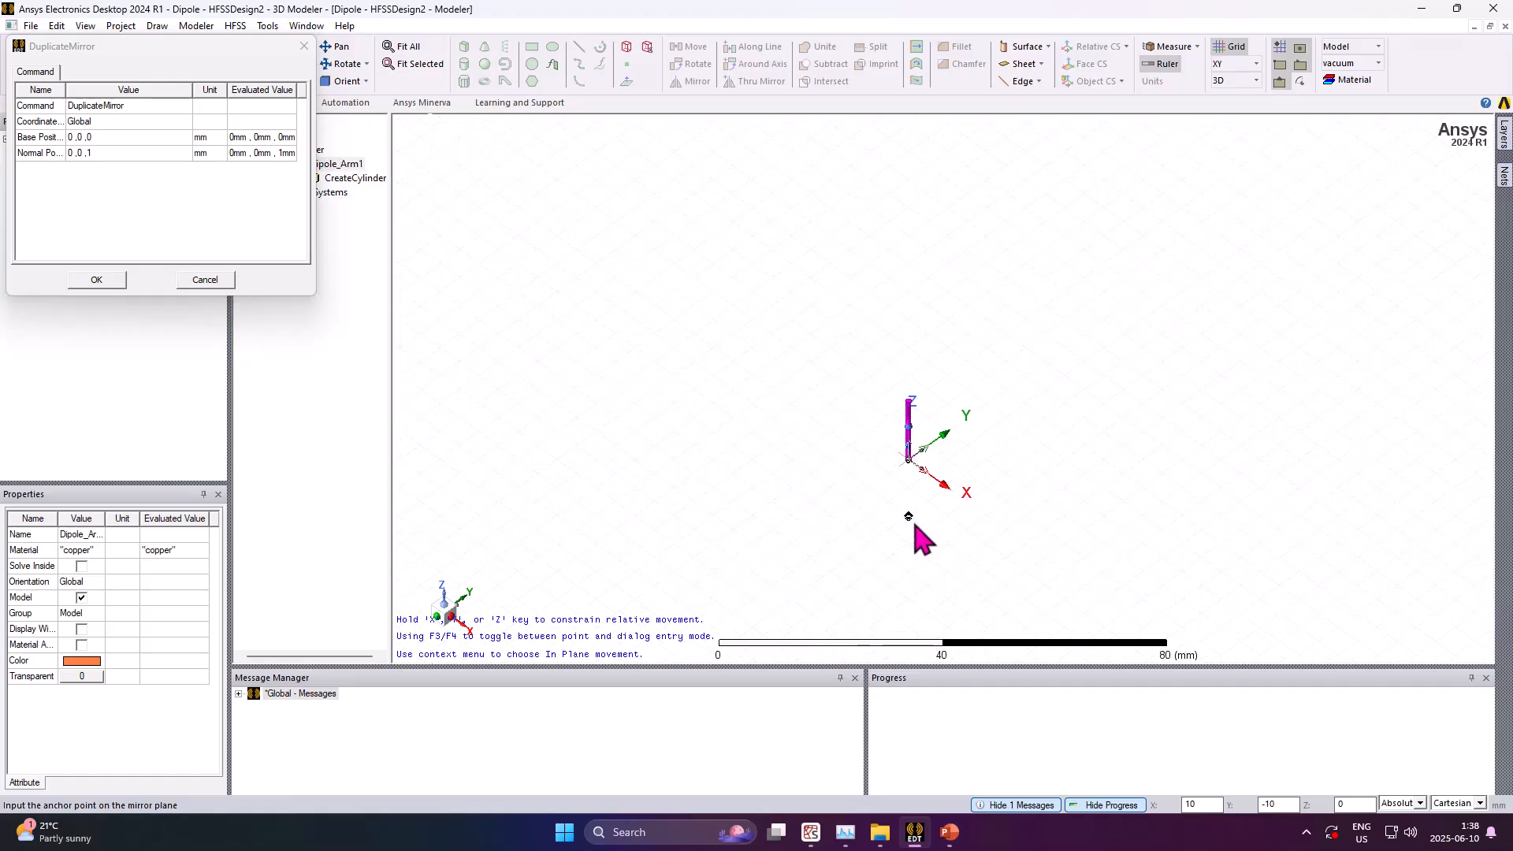
pyautogui.scroll(5, 915, 526)
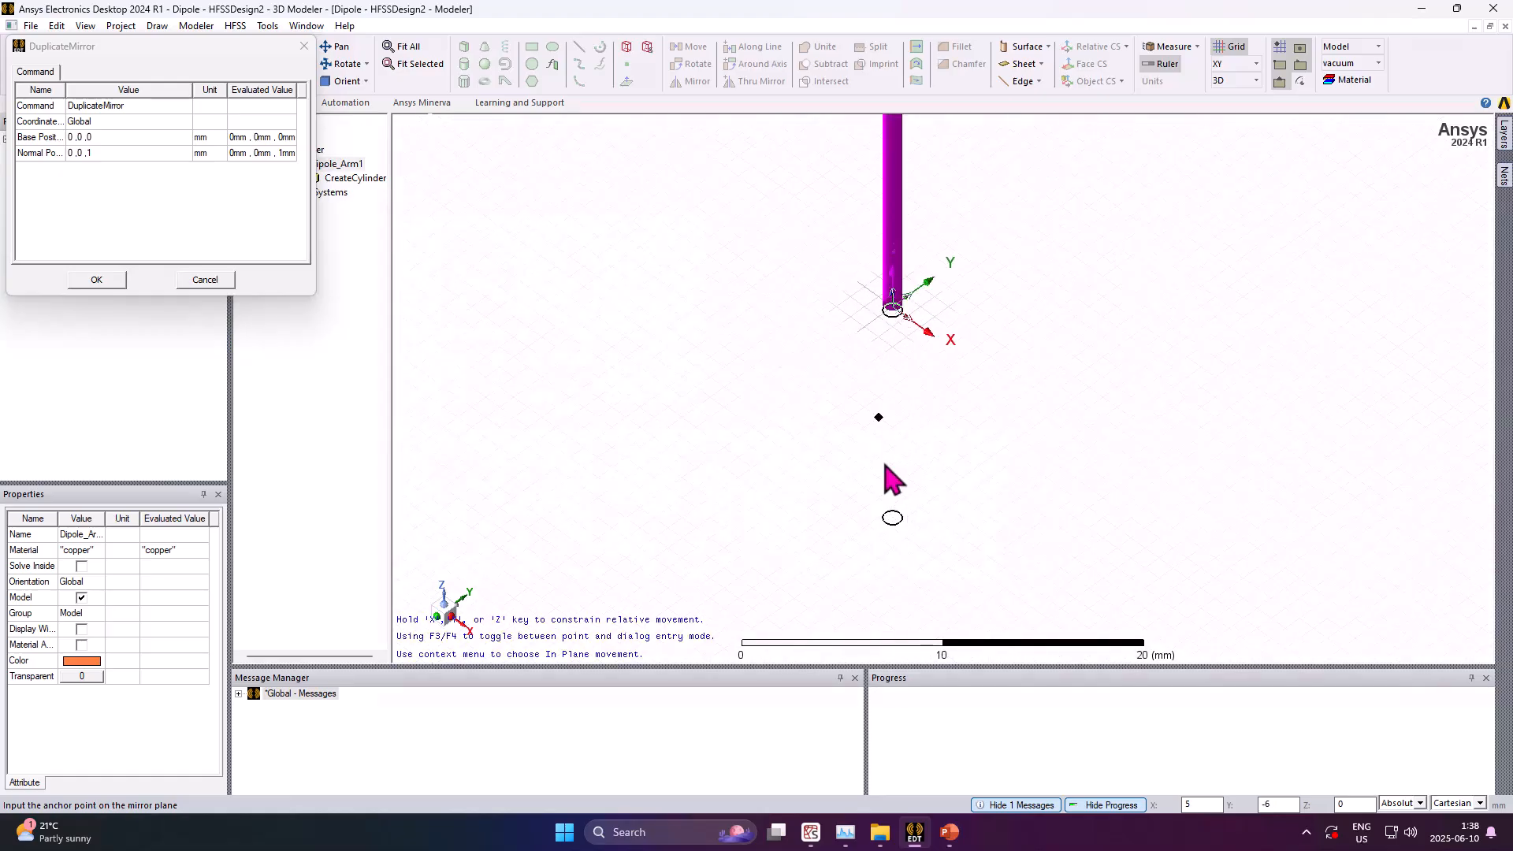
pyautogui.click(96, 283)
pyautogui.click(684, 348)
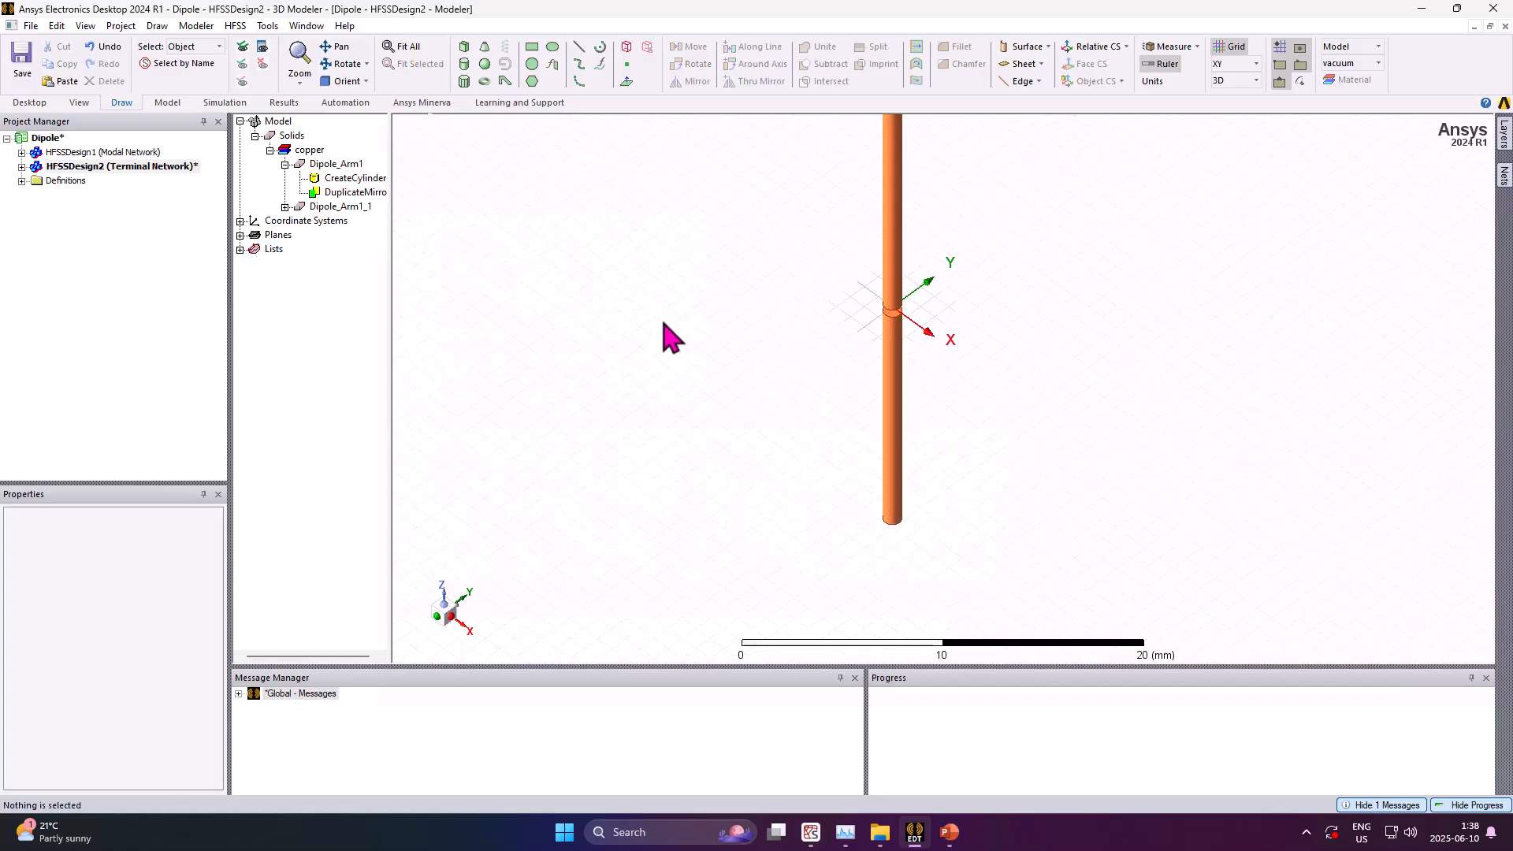
# Rename the mirrored arm Dipole_Arm1_1 to Dipole_Arm2 in its properties
pyautogui.click(365, 208)
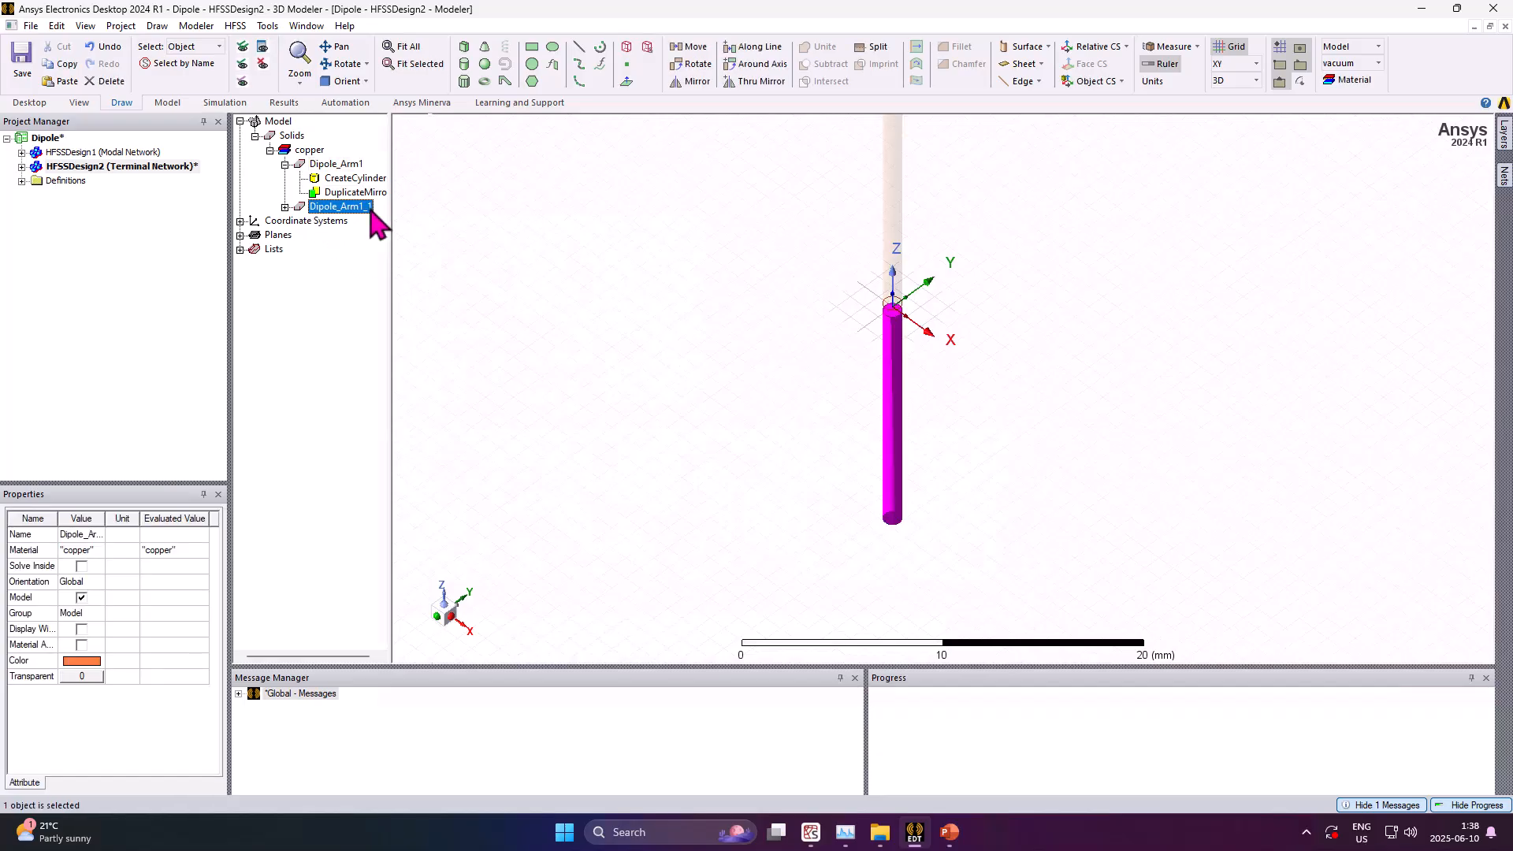
pyautogui.doubleClick(370, 211)
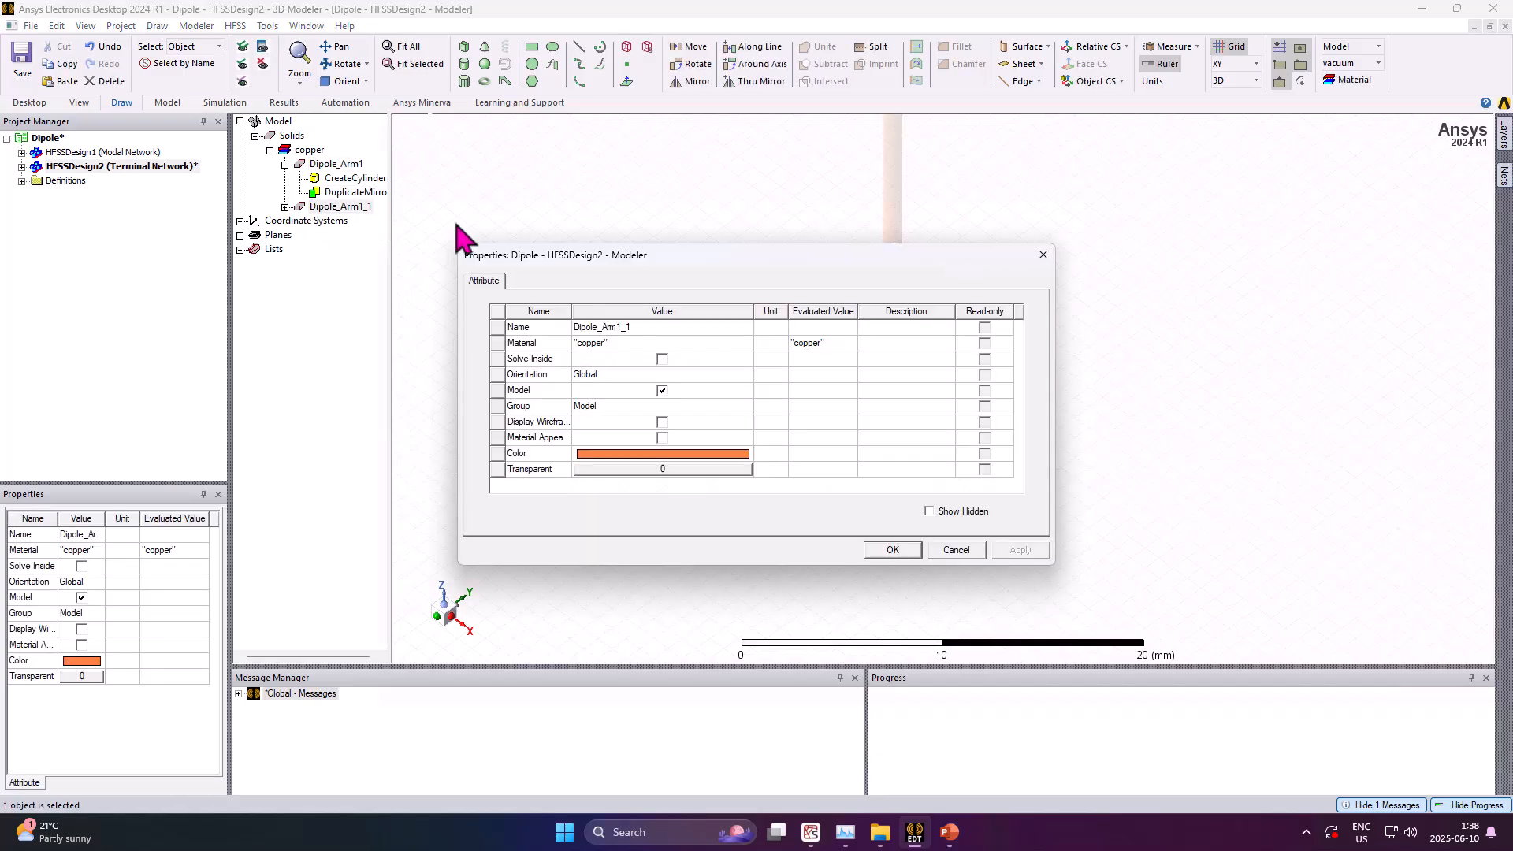
pyautogui.click(644, 328)
pyautogui.press('BackSpace')
pyautogui.press('BackSpace')
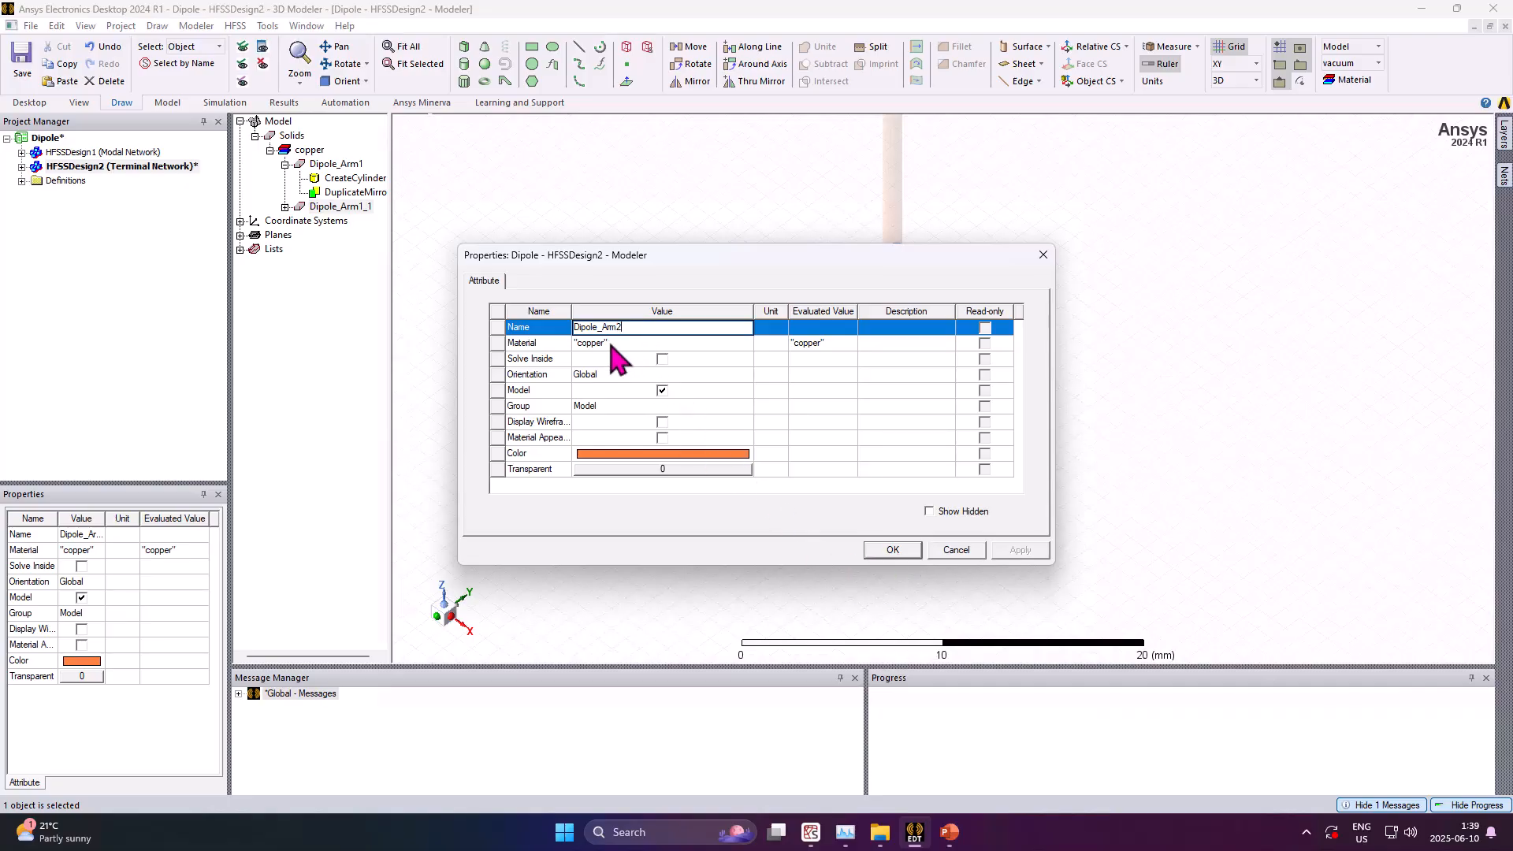
pyautogui.click(884, 549)
# Zoom and orbit to examine the gap between the two dipole arms
pyautogui.keyDown('alt'); pyautogui.moveTo(990, 489); pyautogui.dragTo(906, 496); pyautogui.keyUp('alt')
pyautogui.scroll(-3, 936, 468)
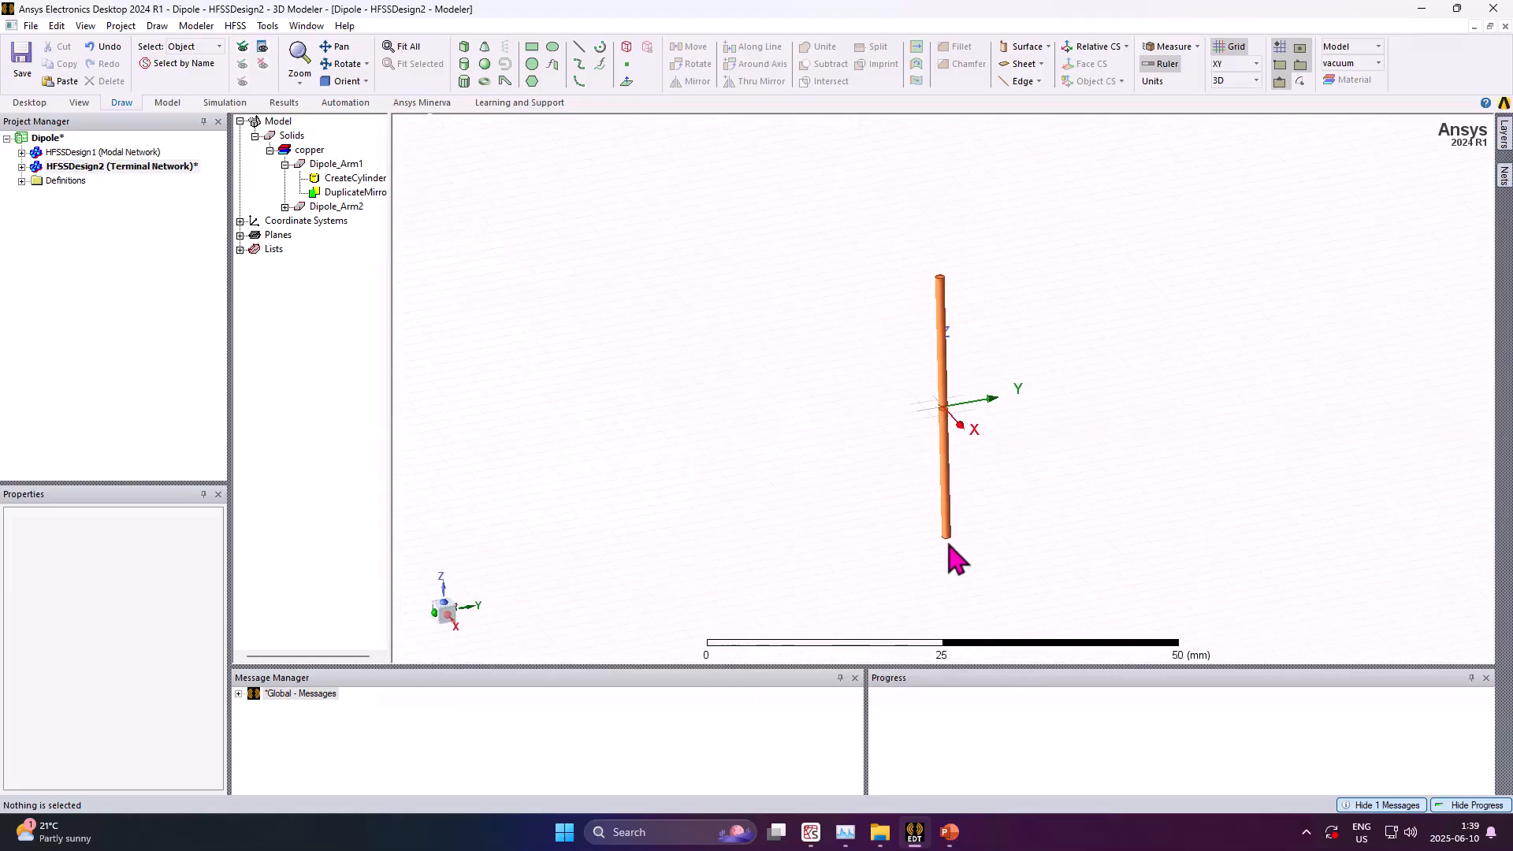
pyautogui.scroll(3, 946, 542)
pyautogui.scroll(2, 949, 359)
pyautogui.scroll(5, 951, 369)
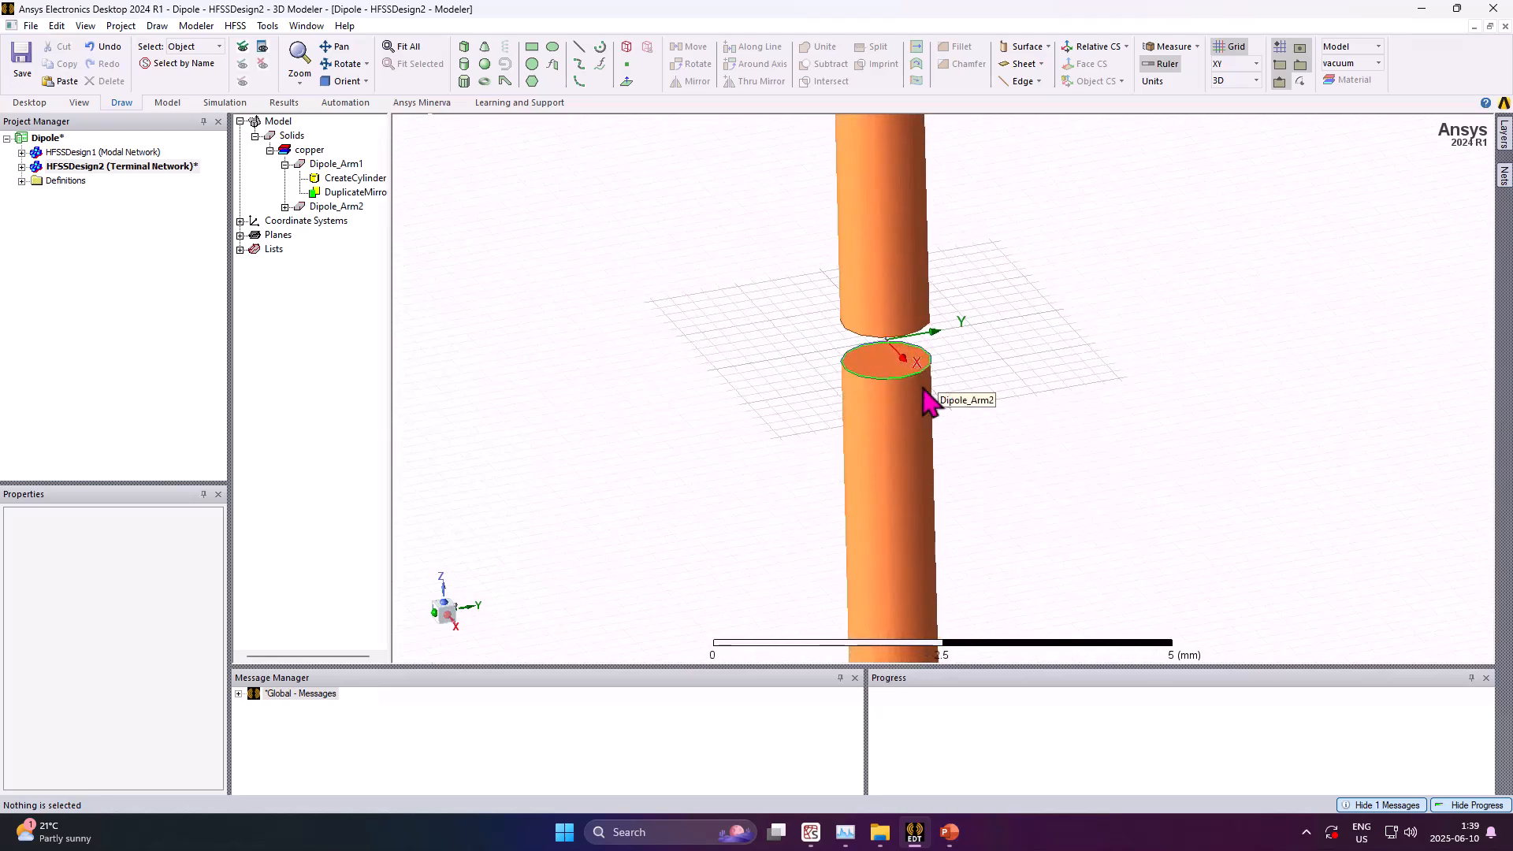
pyautogui.moveTo(933, 385)
pyautogui.keyDown('alt'); pyautogui.mouseDown()
pyautogui.moveTo(939, 409)
pyautogui.moveTo(922, 377)
pyautogui.mouseUp(); pyautogui.keyUp('alt')
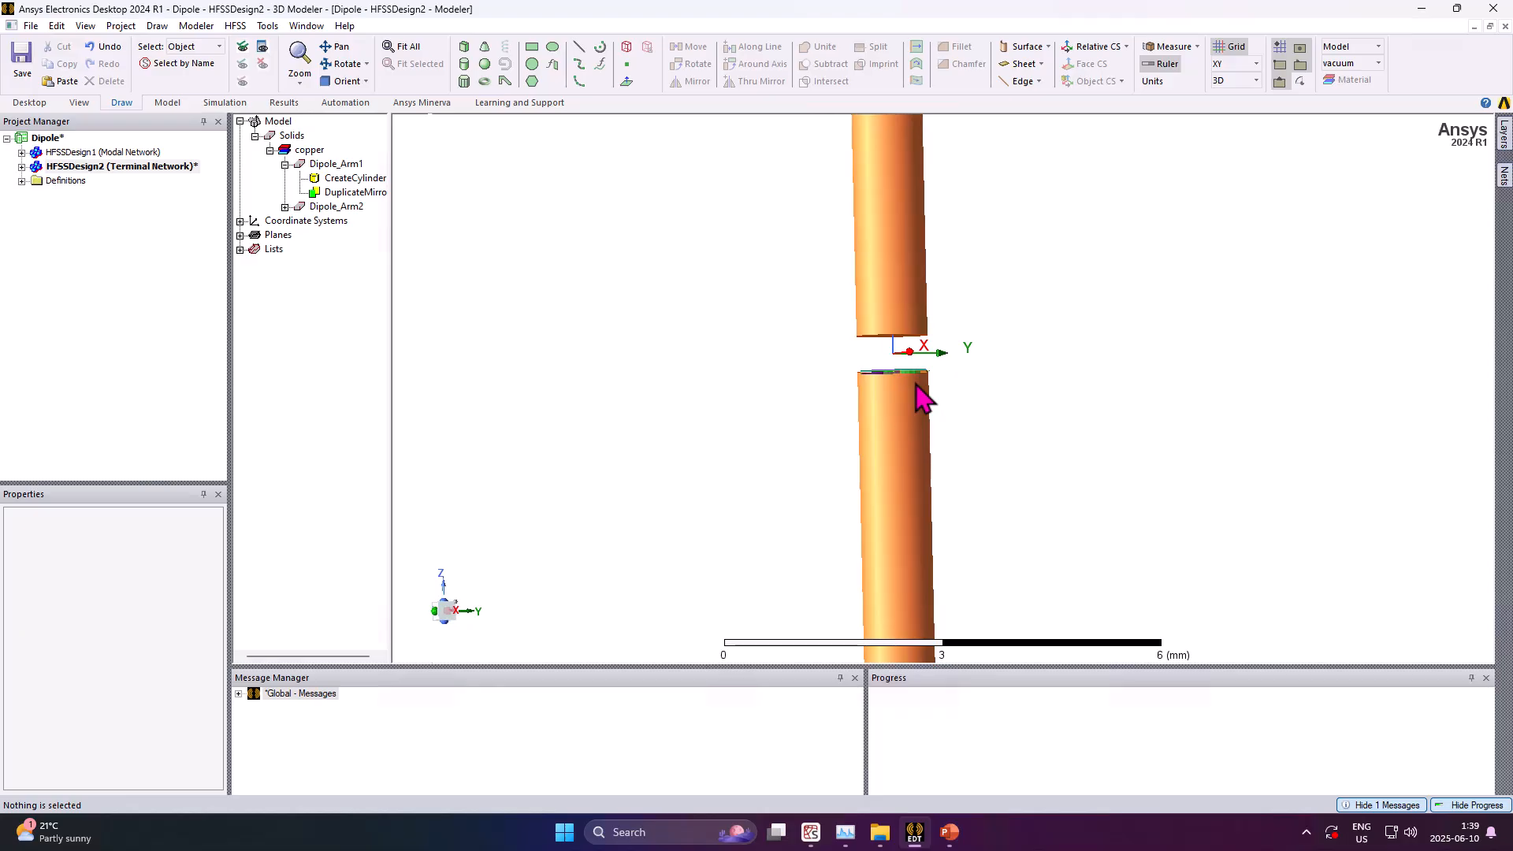
pyautogui.keyDown('alt'); pyautogui.moveTo(922, 402); pyautogui.dragTo(901, 436); pyautogui.keyUp('alt')
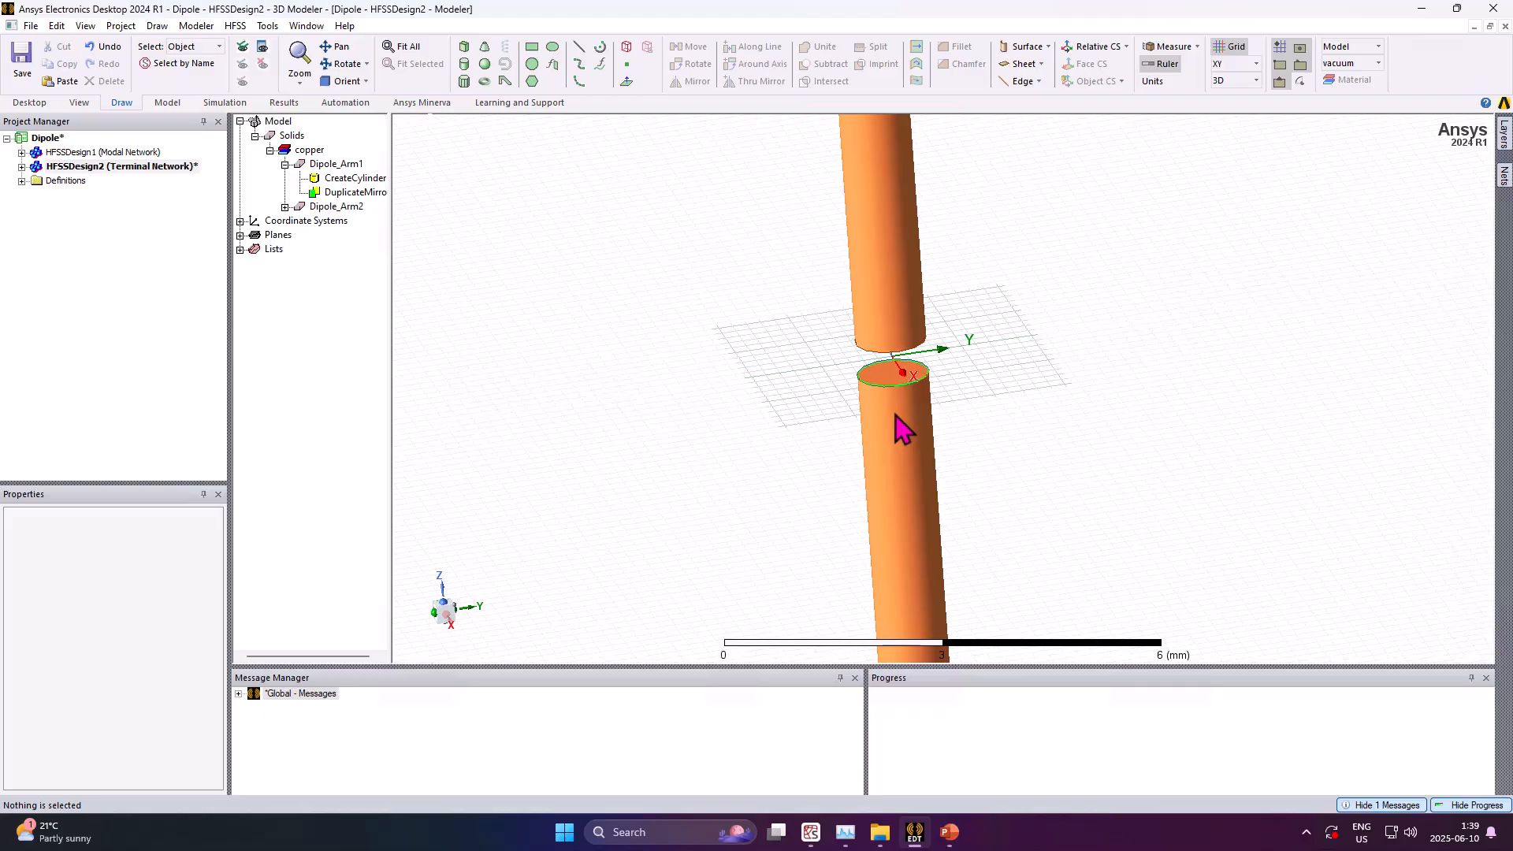
# Start drawing a rectangle with position -R_ant, 0, -L_gap and axis Y
pyautogui.click(534, 49)
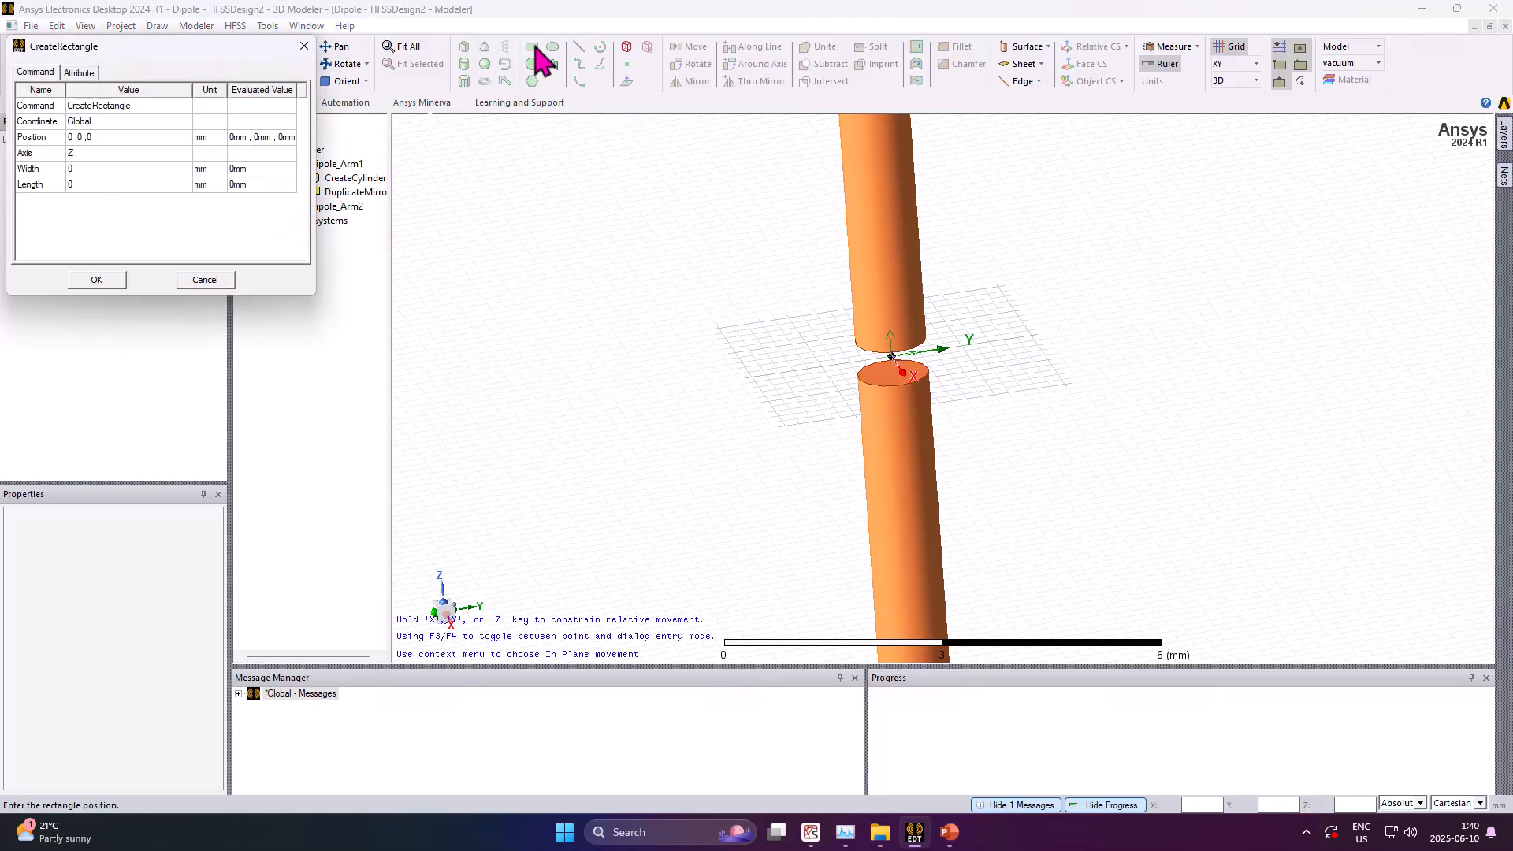
pyautogui.click(117, 136)
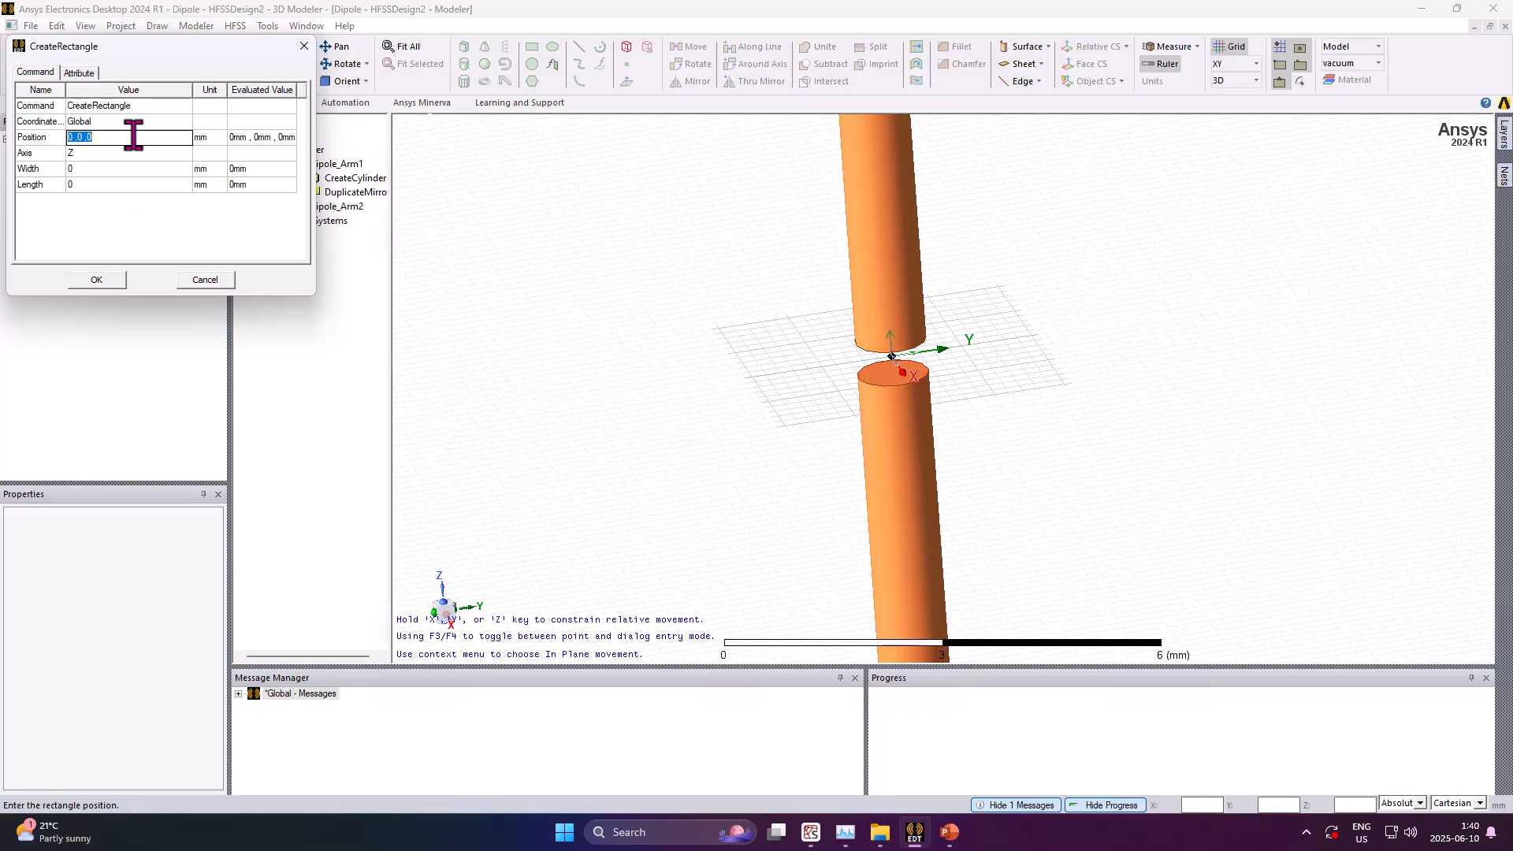
pyautogui.write('R_')
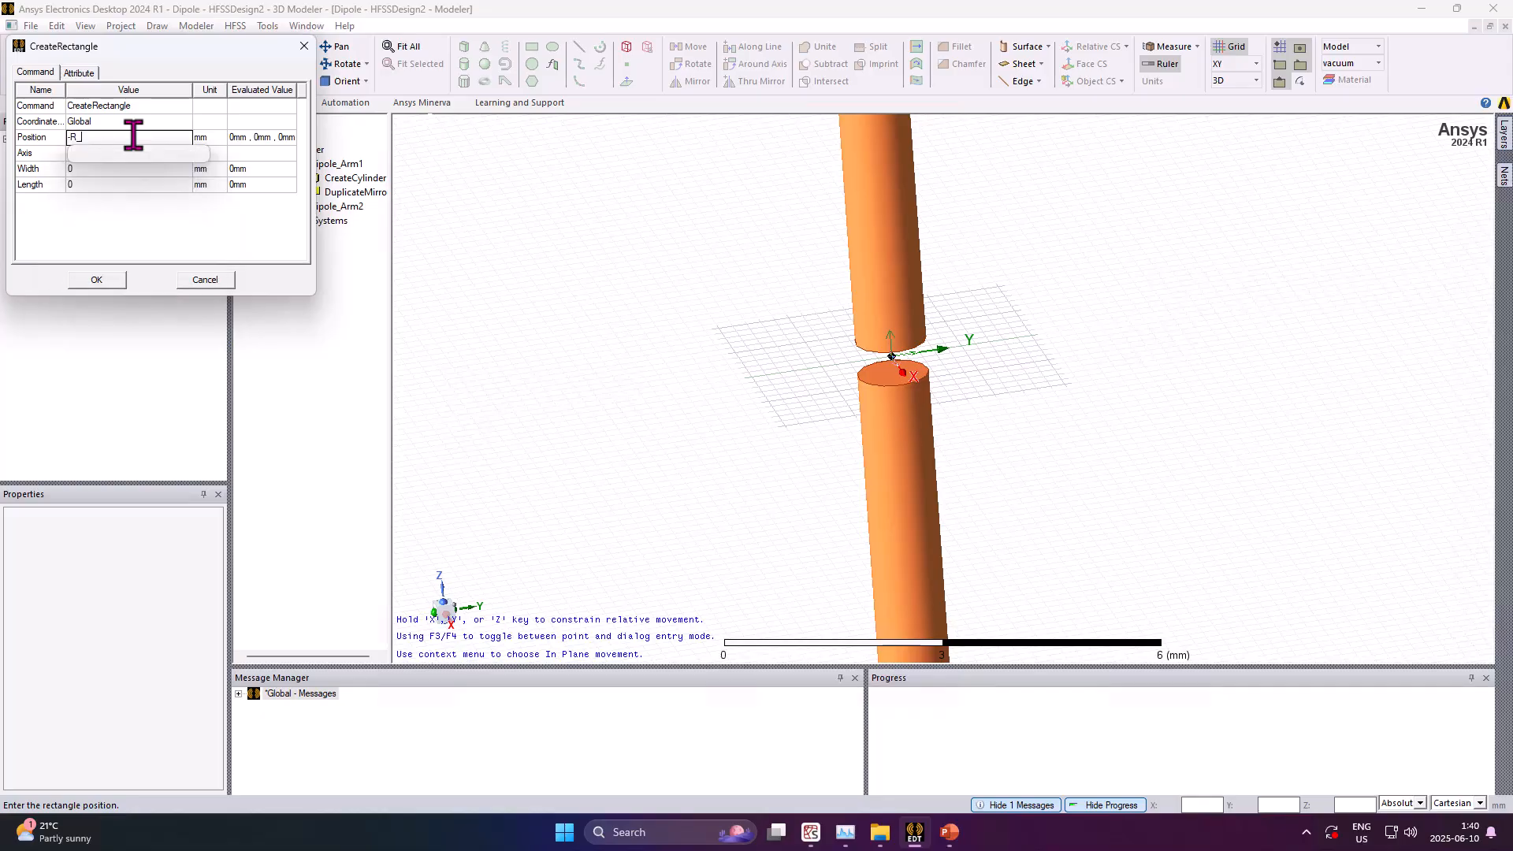
pyautogui.write('ant,0,')
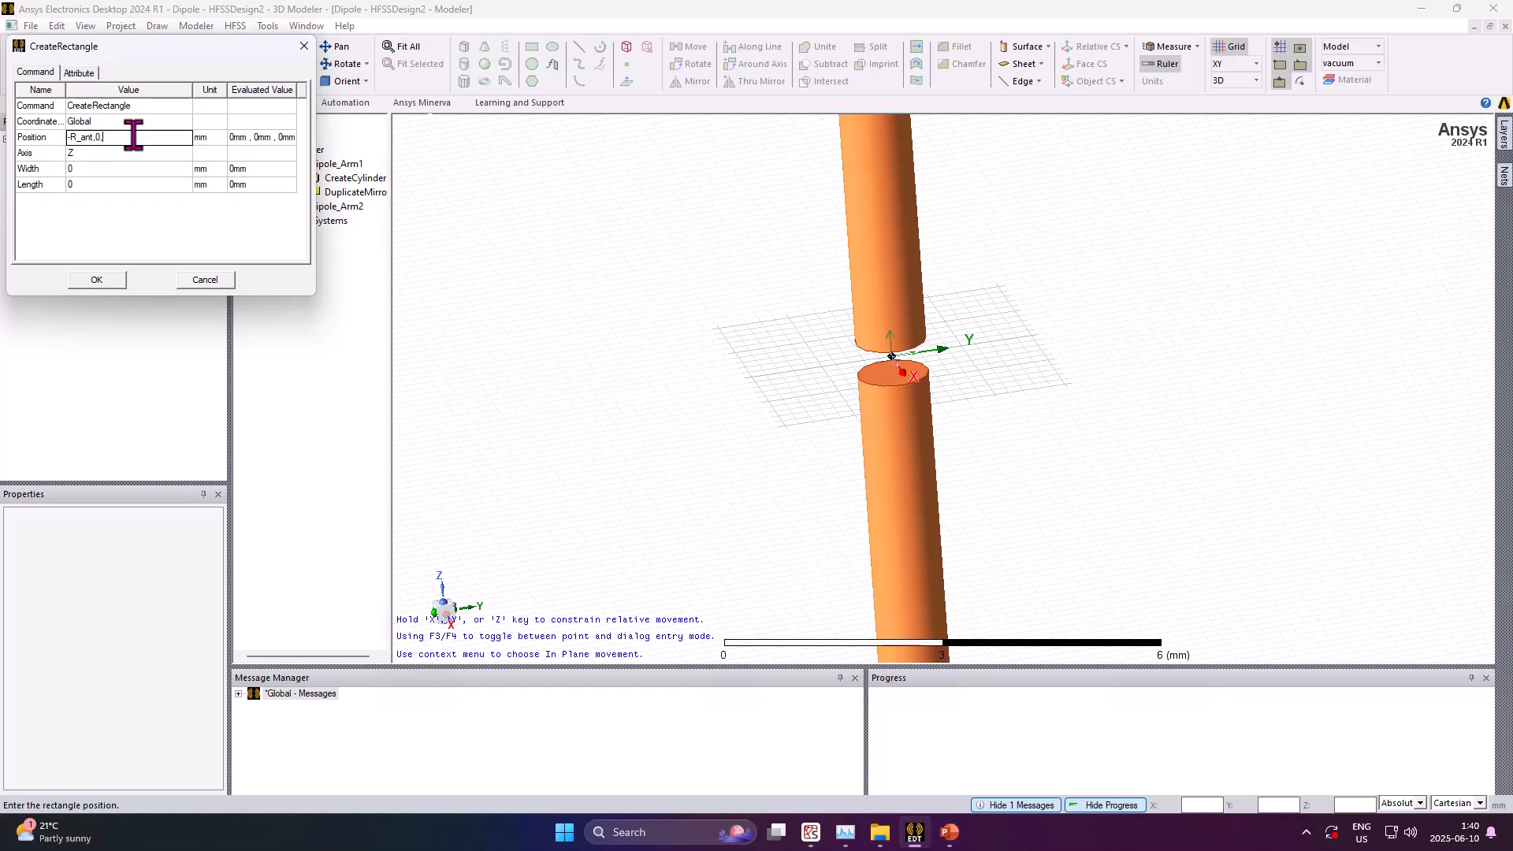
pyautogui.write('-L_')
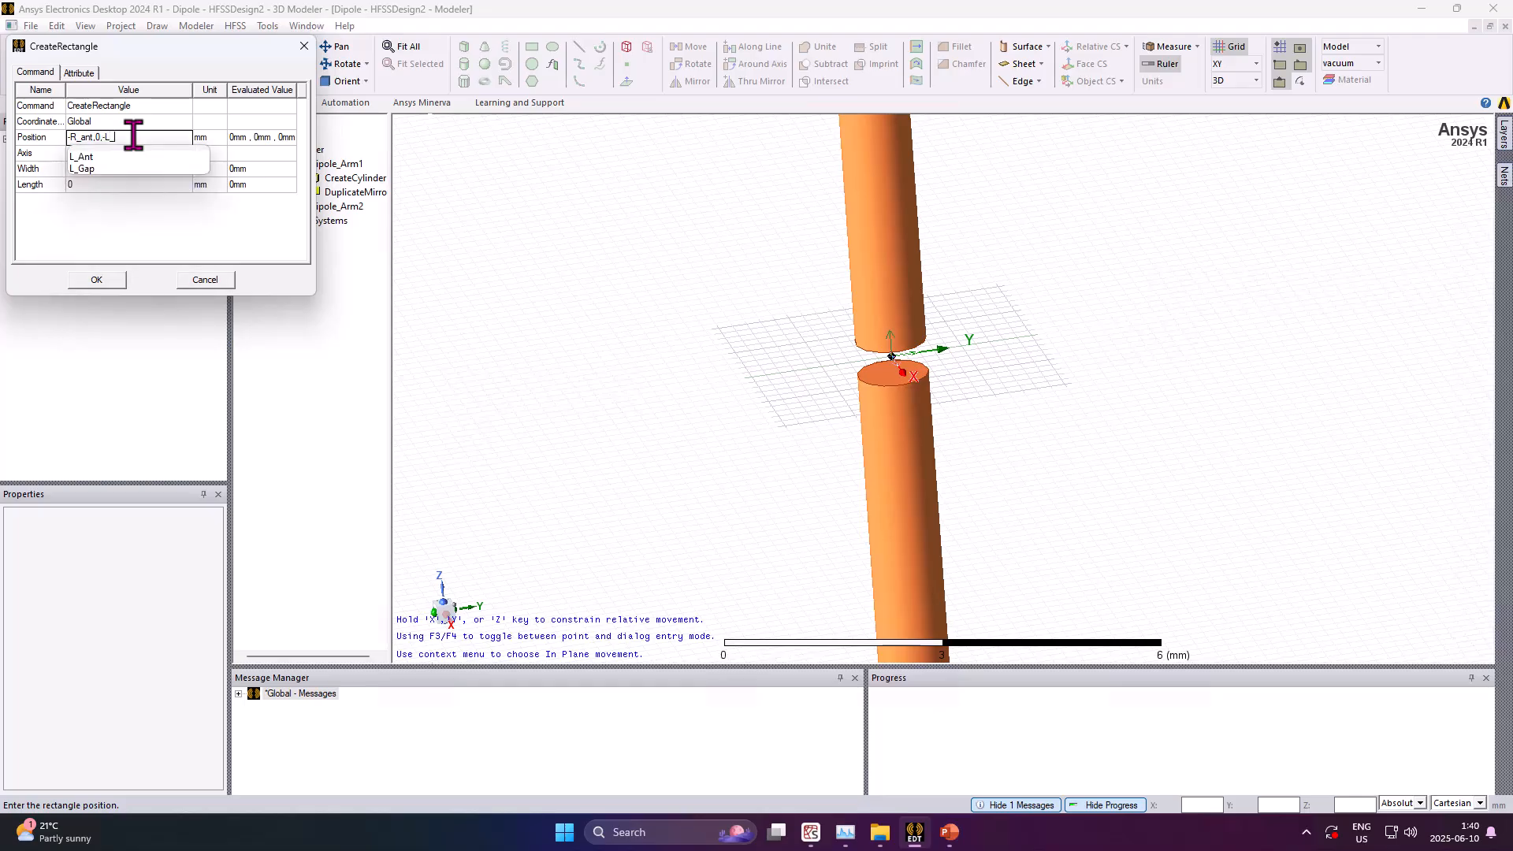
pyautogui.write('gap')
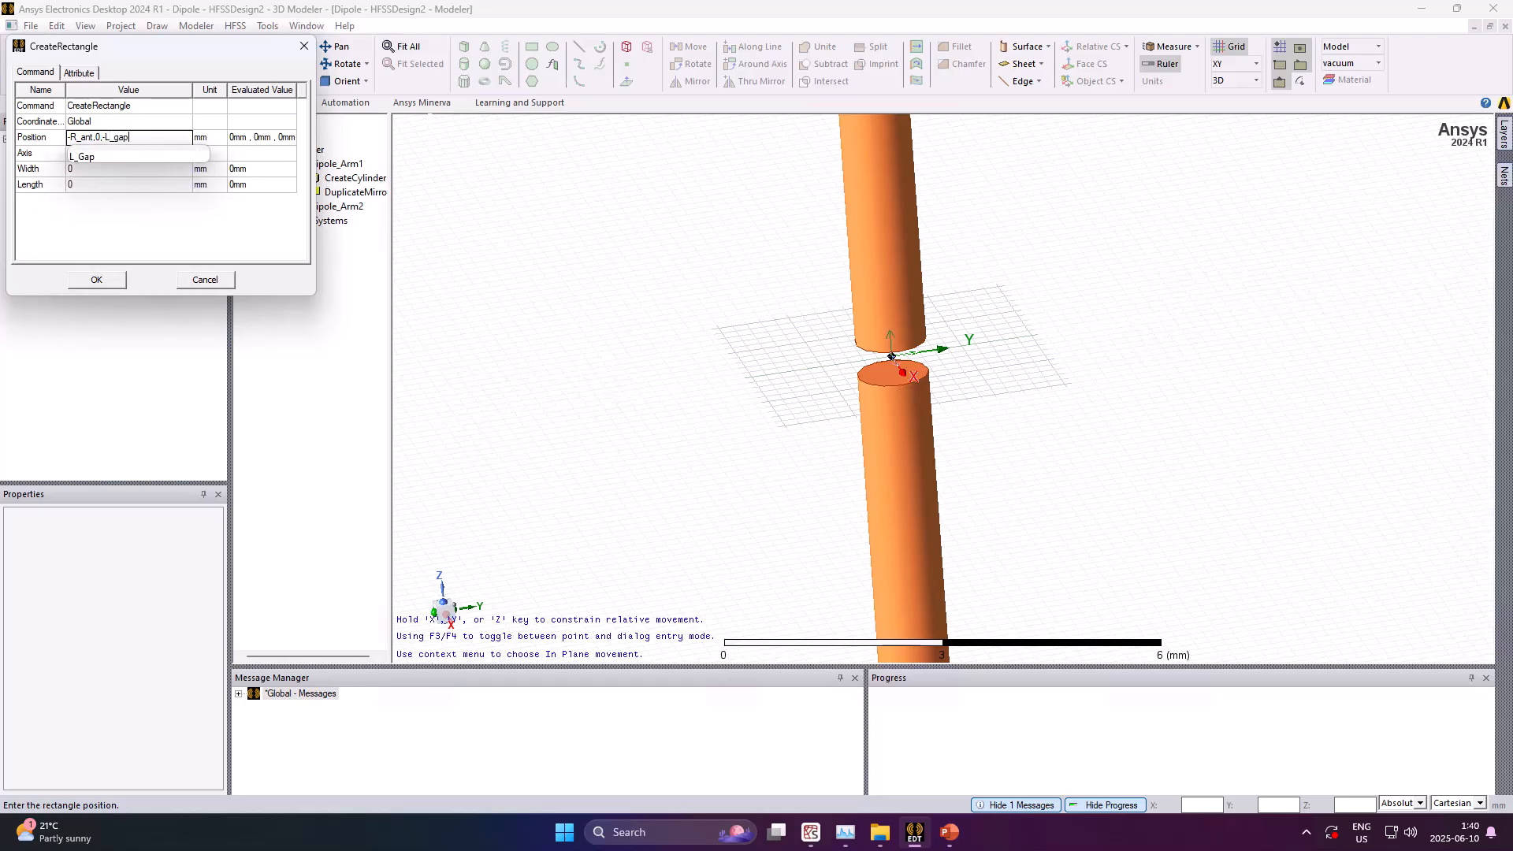
pyautogui.press('Return')
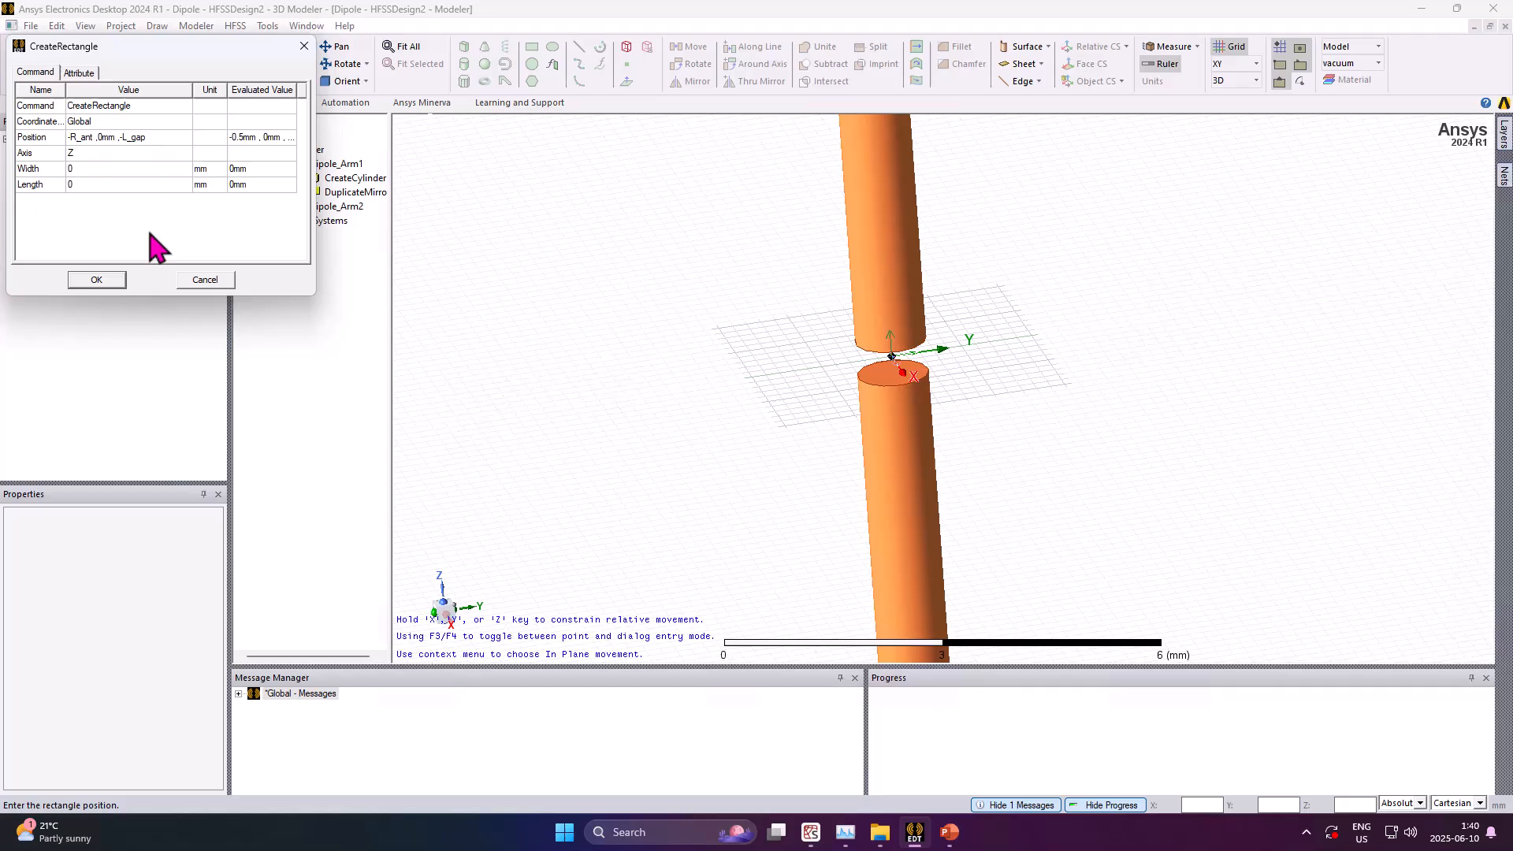
pyautogui.click(105, 157)
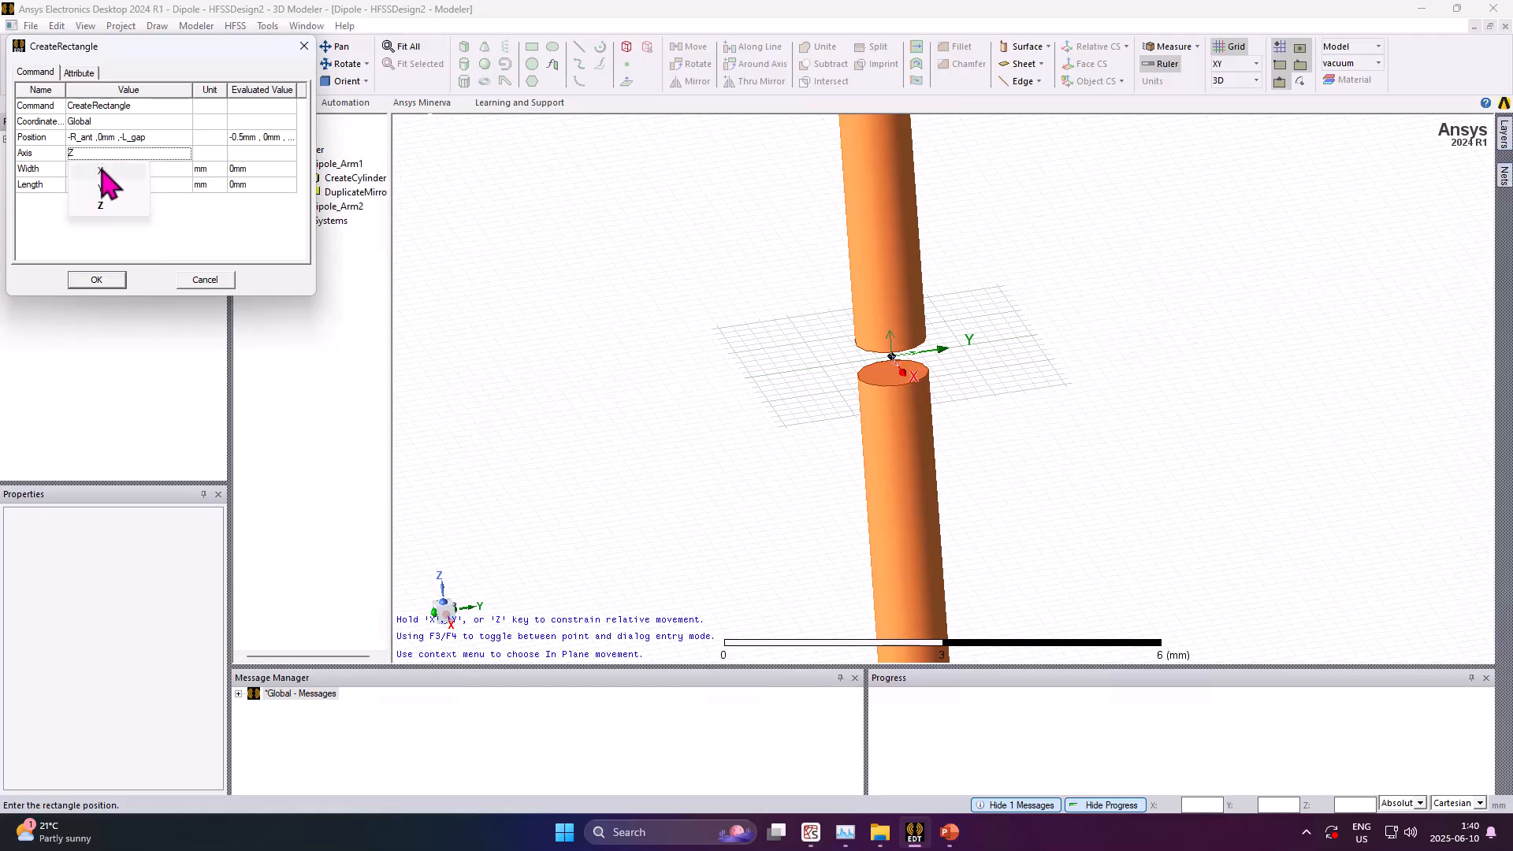
pyautogui.click(109, 185)
pyautogui.click(106, 167)
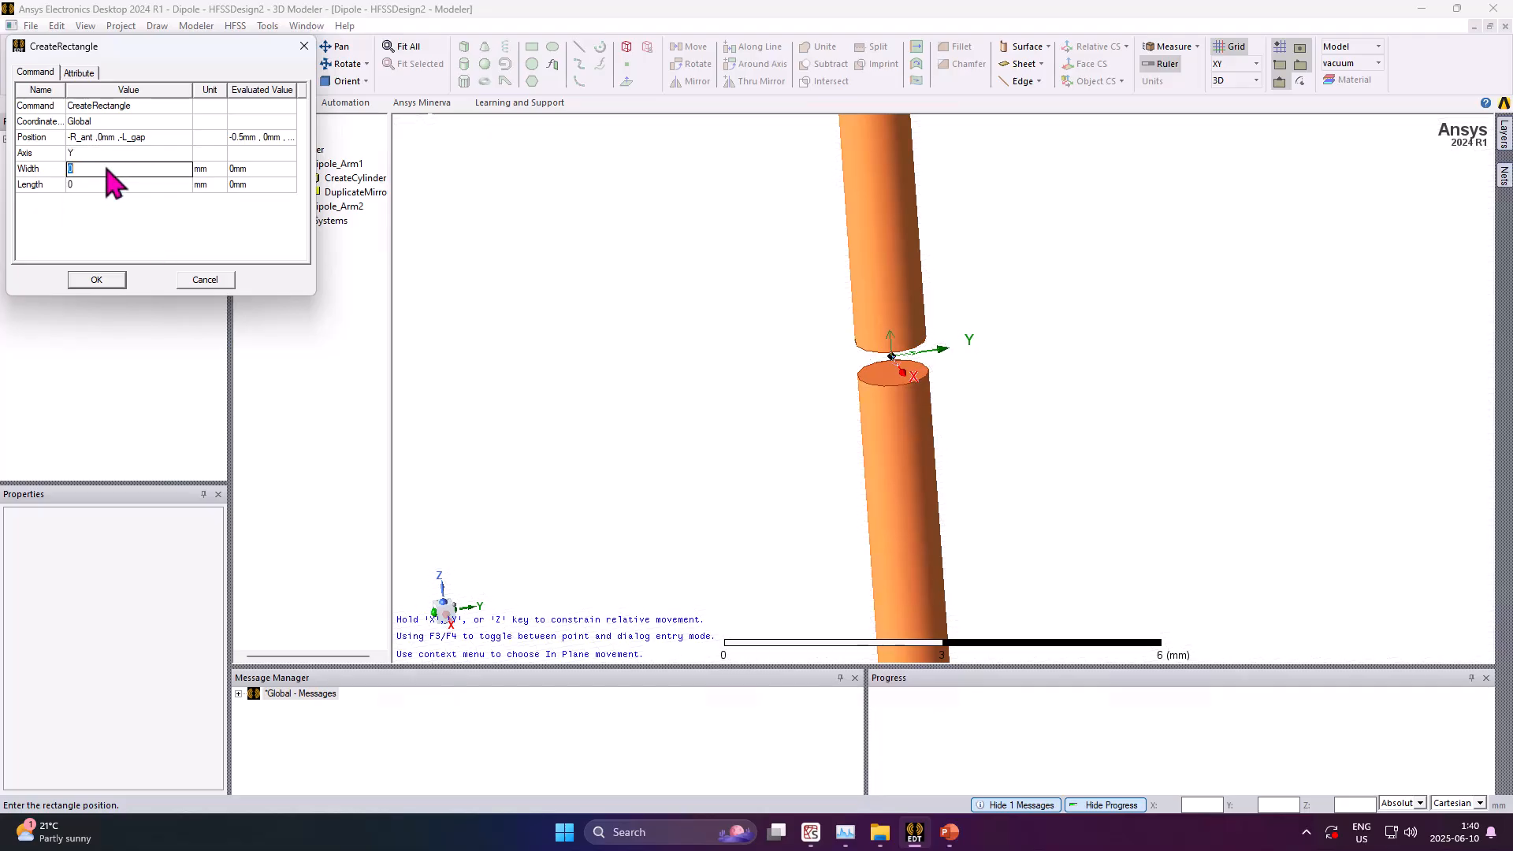
# Set the rectangle's width to 2*R_Ant and its length to L_Gap
pyautogui.write('25')
pyautogui.press('BackSpace')
pyautogui.write('*R_Ant')
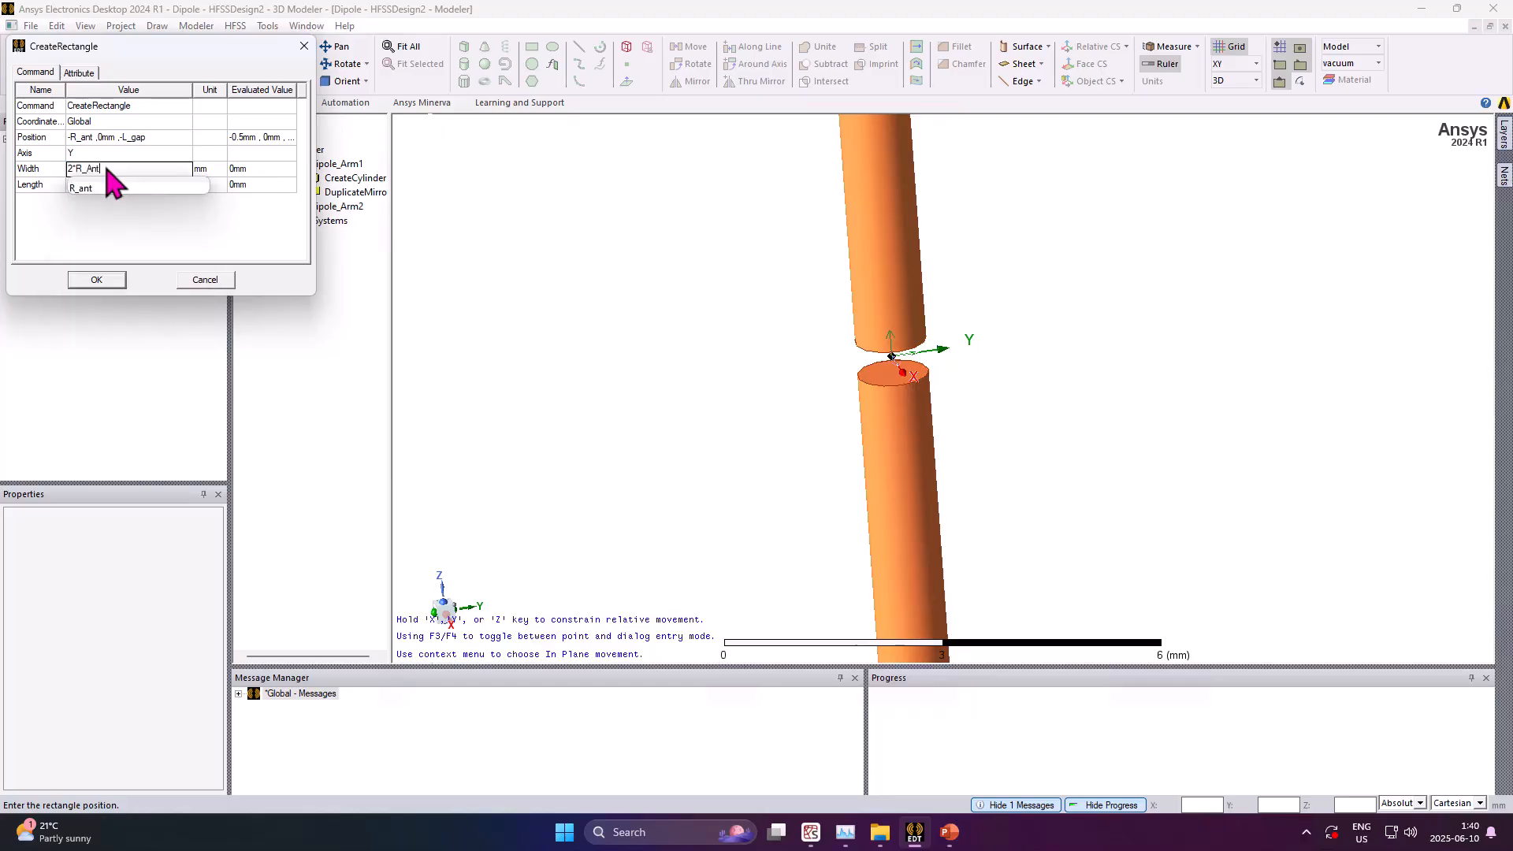
pyautogui.press('Return')
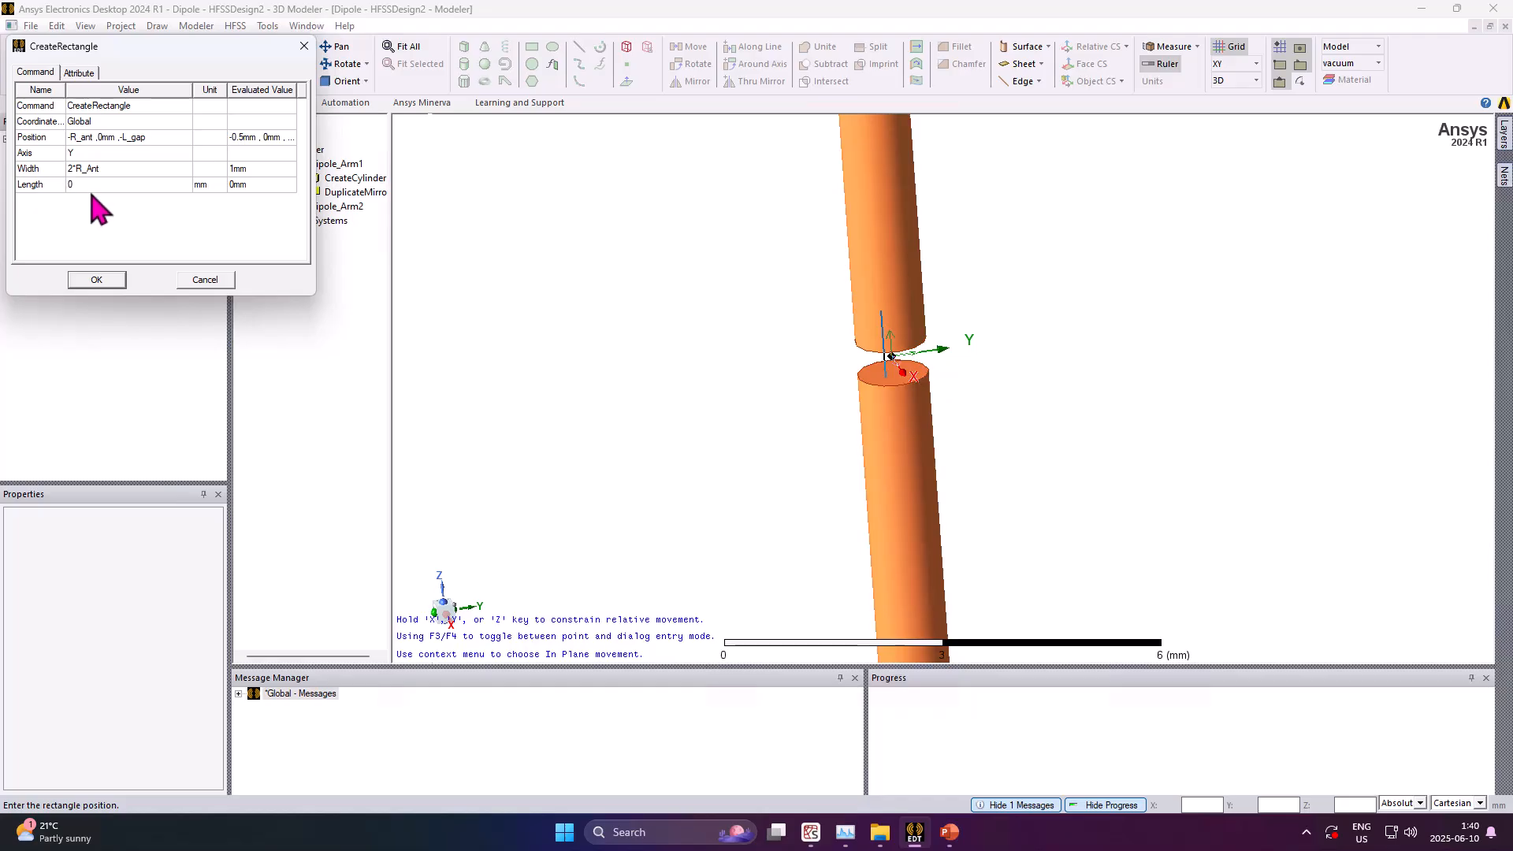
pyautogui.click(94, 185)
pyautogui.write('L')
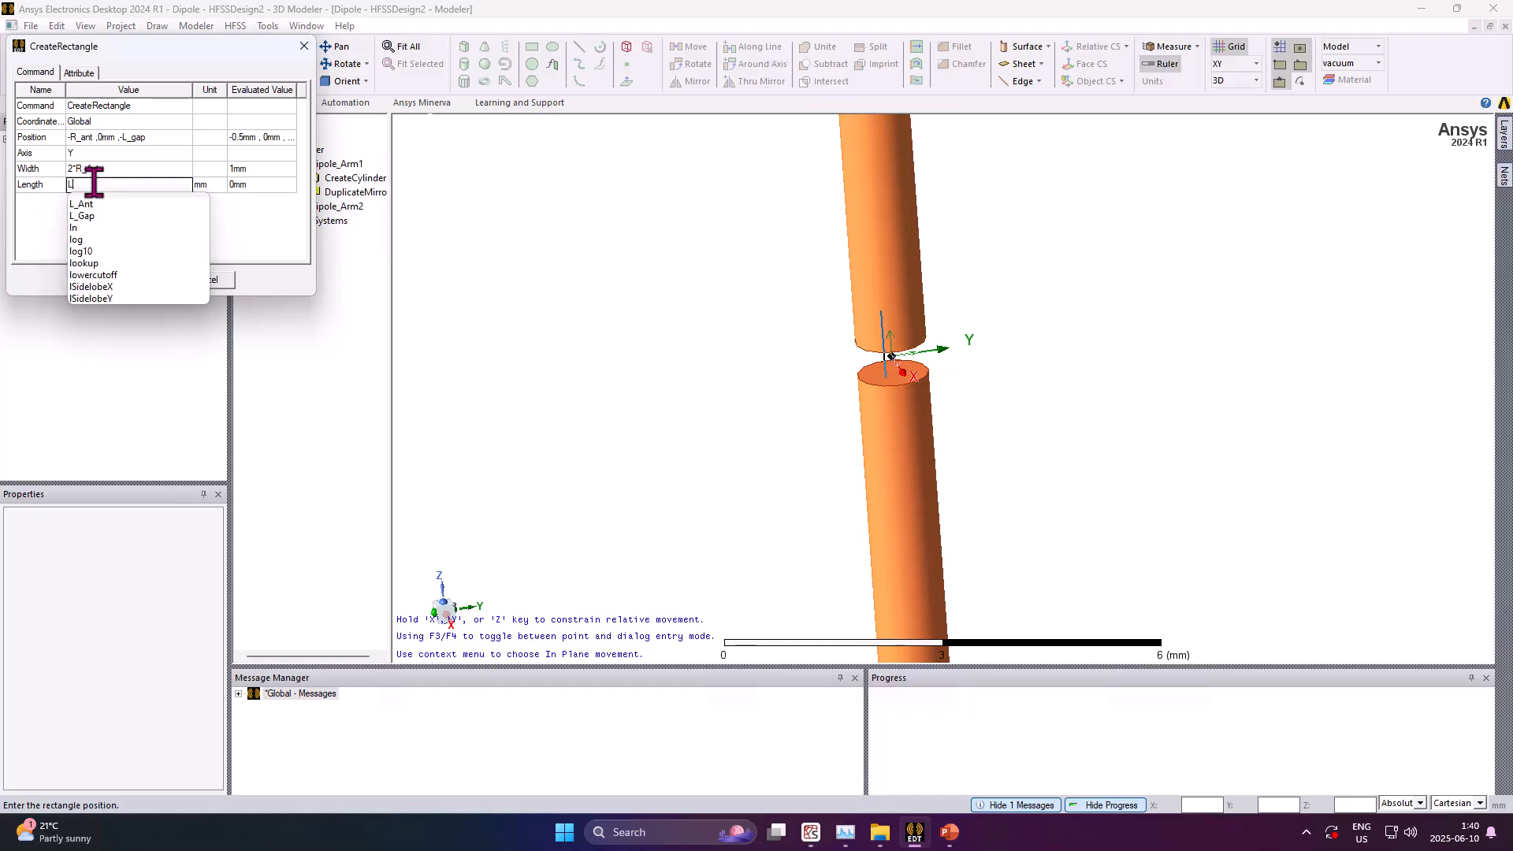
pyautogui.write('_Gap')
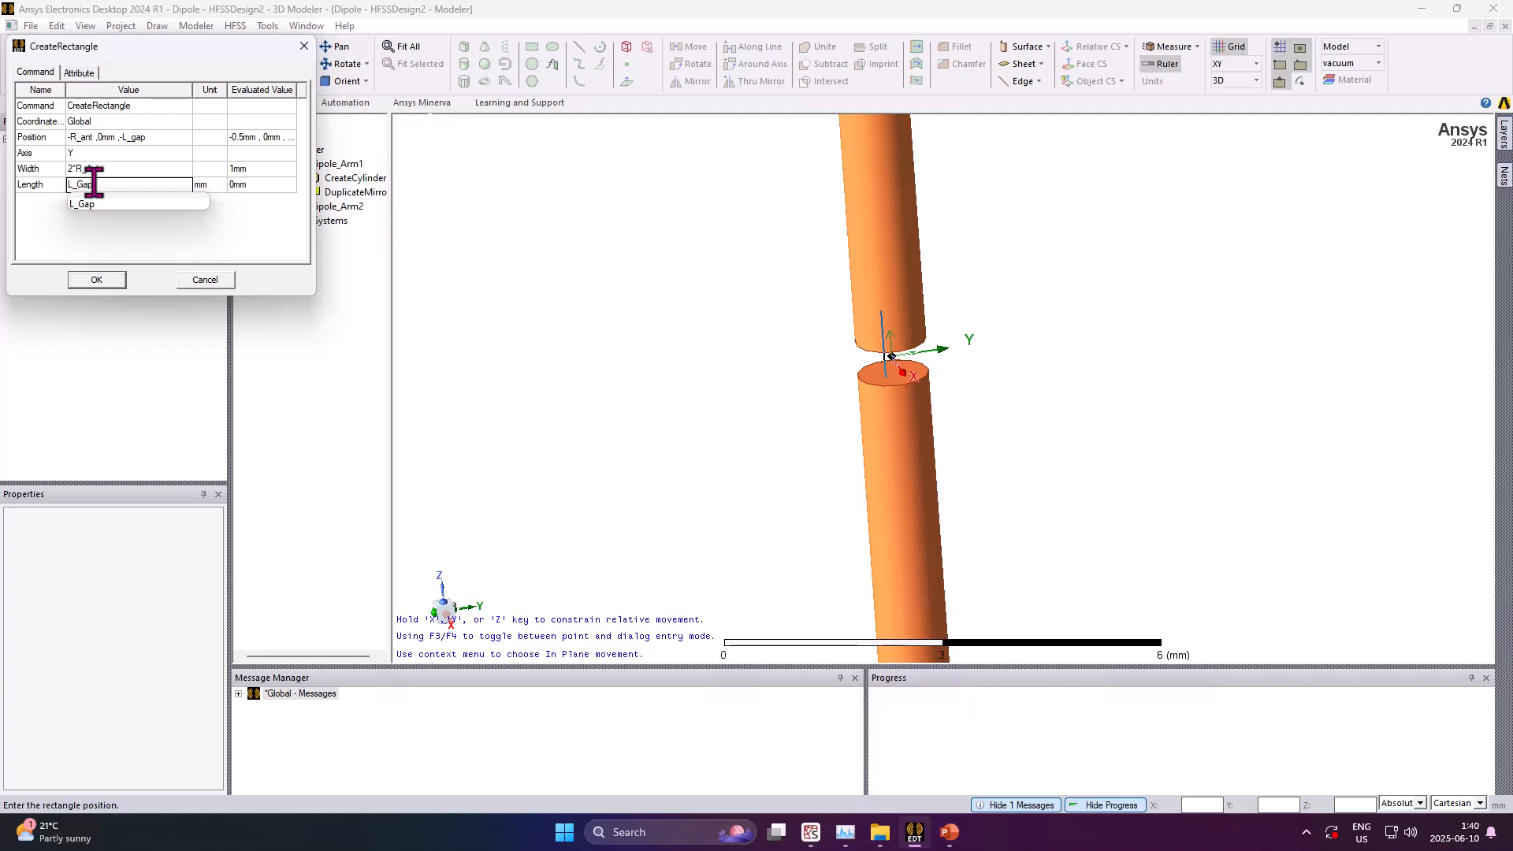
pyautogui.press('Return')
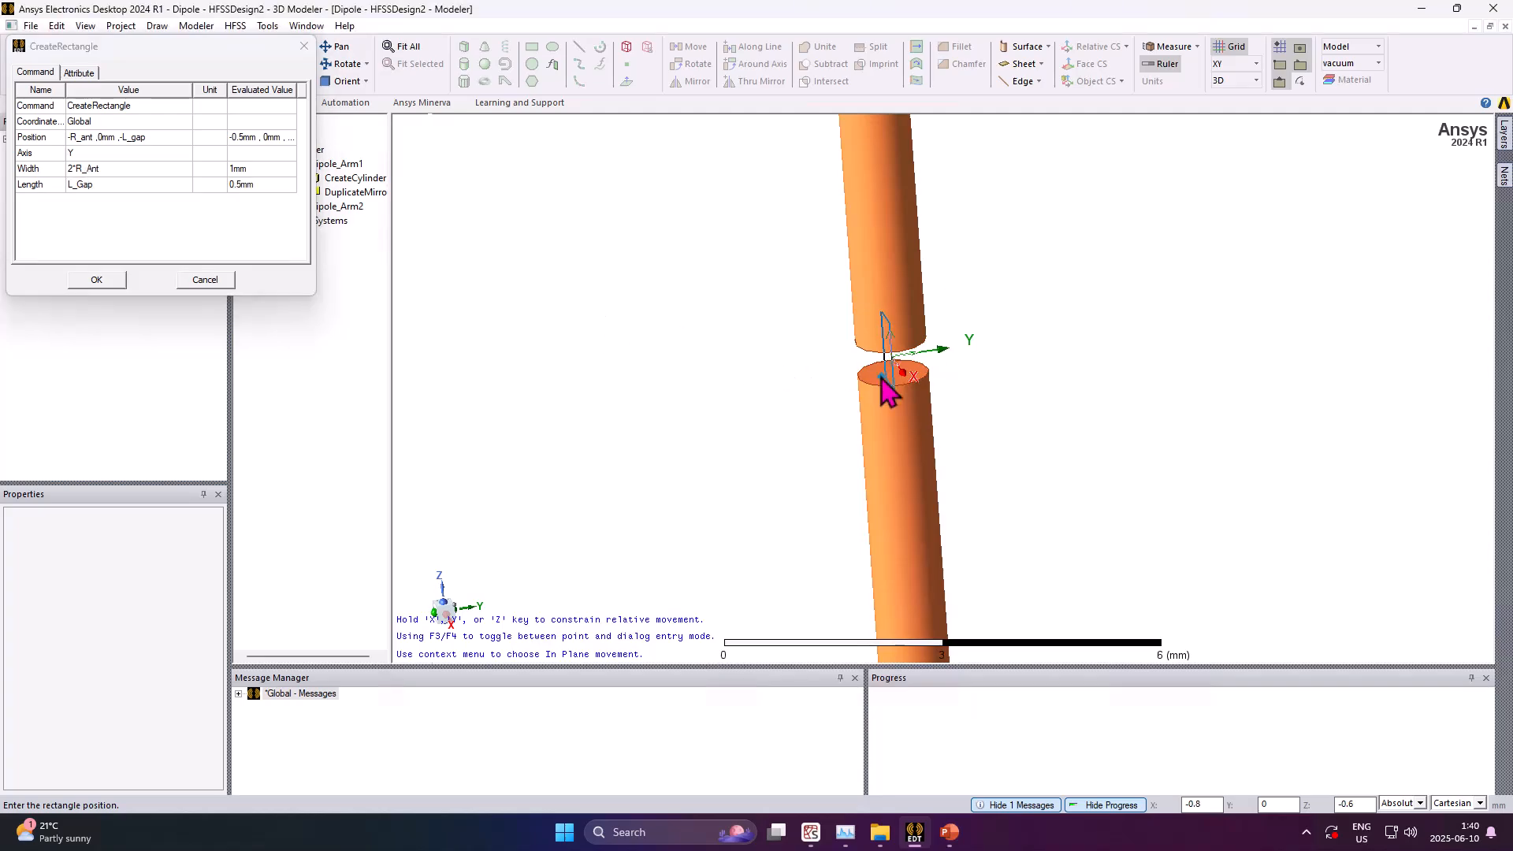
# Switch the rectangle's axis to X and back to Y
pyautogui.moveTo(943, 387); pyautogui.dragTo(1013, 388, button='middle')
pyautogui.click(85, 168)
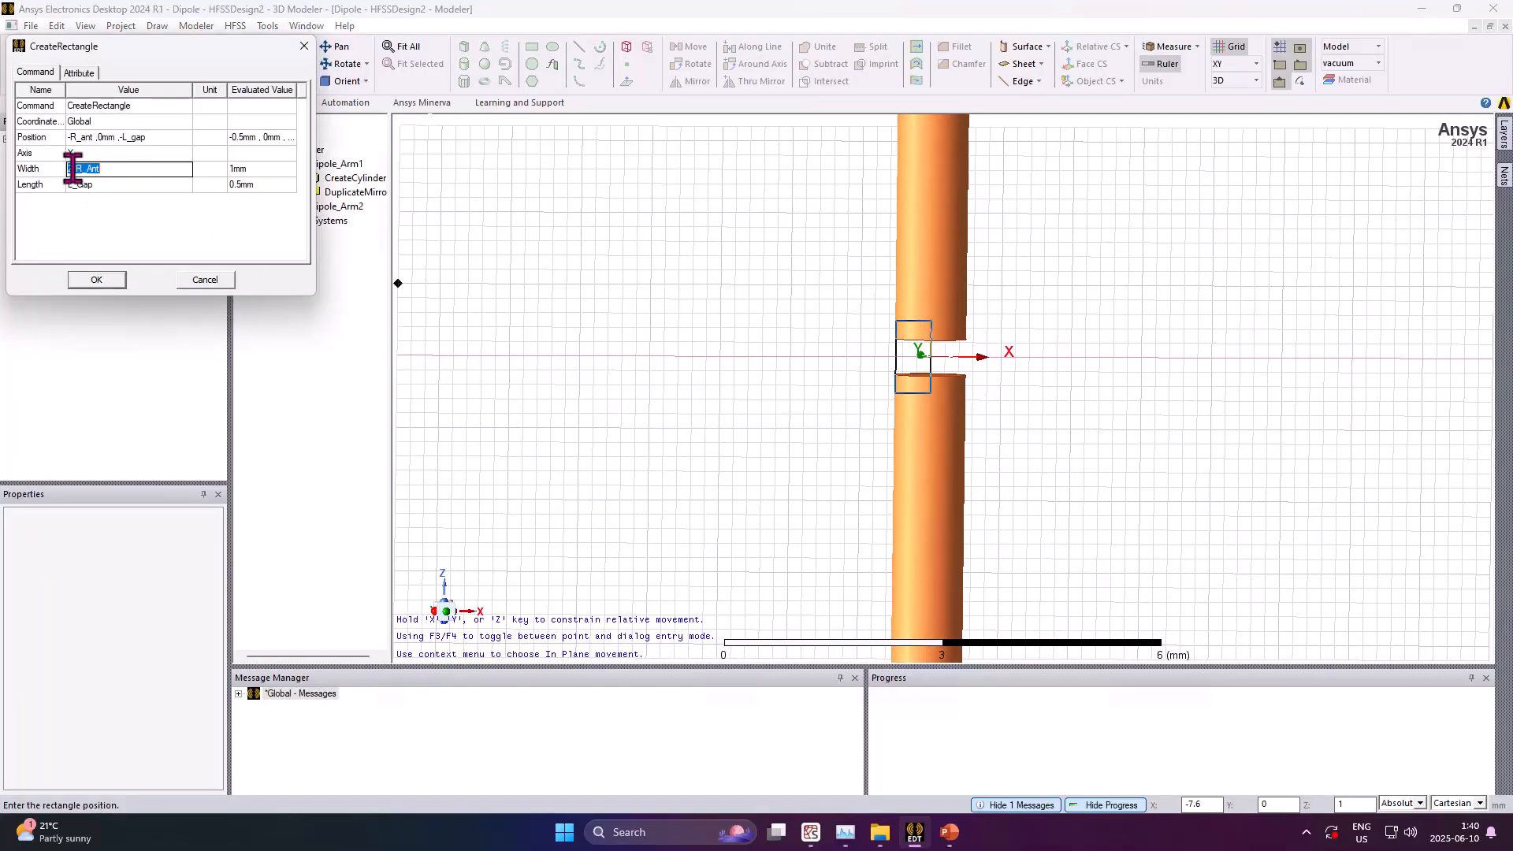
pyautogui.click(75, 156)
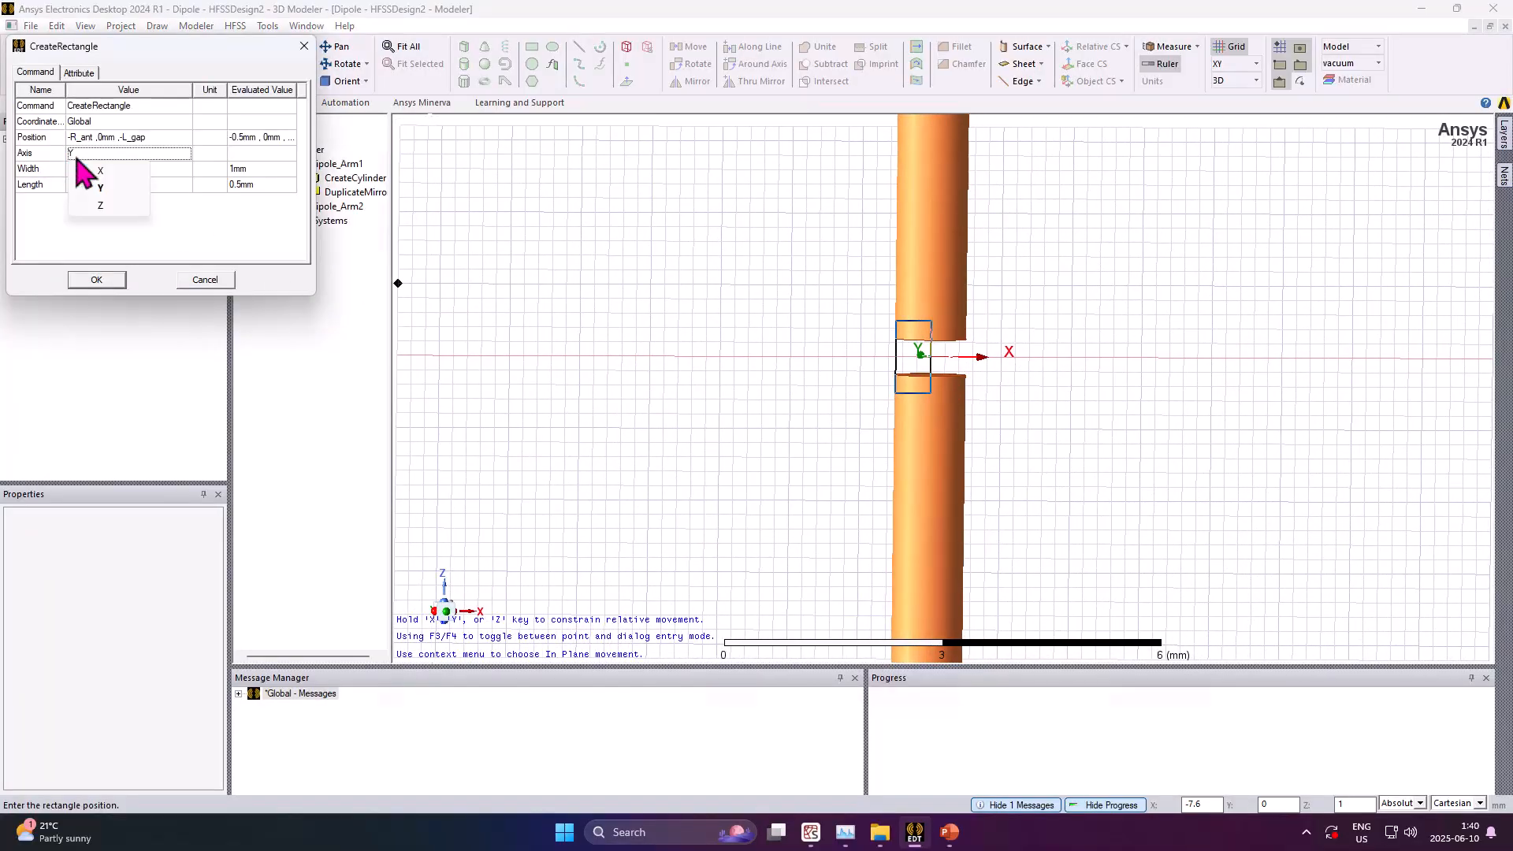
pyautogui.click(91, 173)
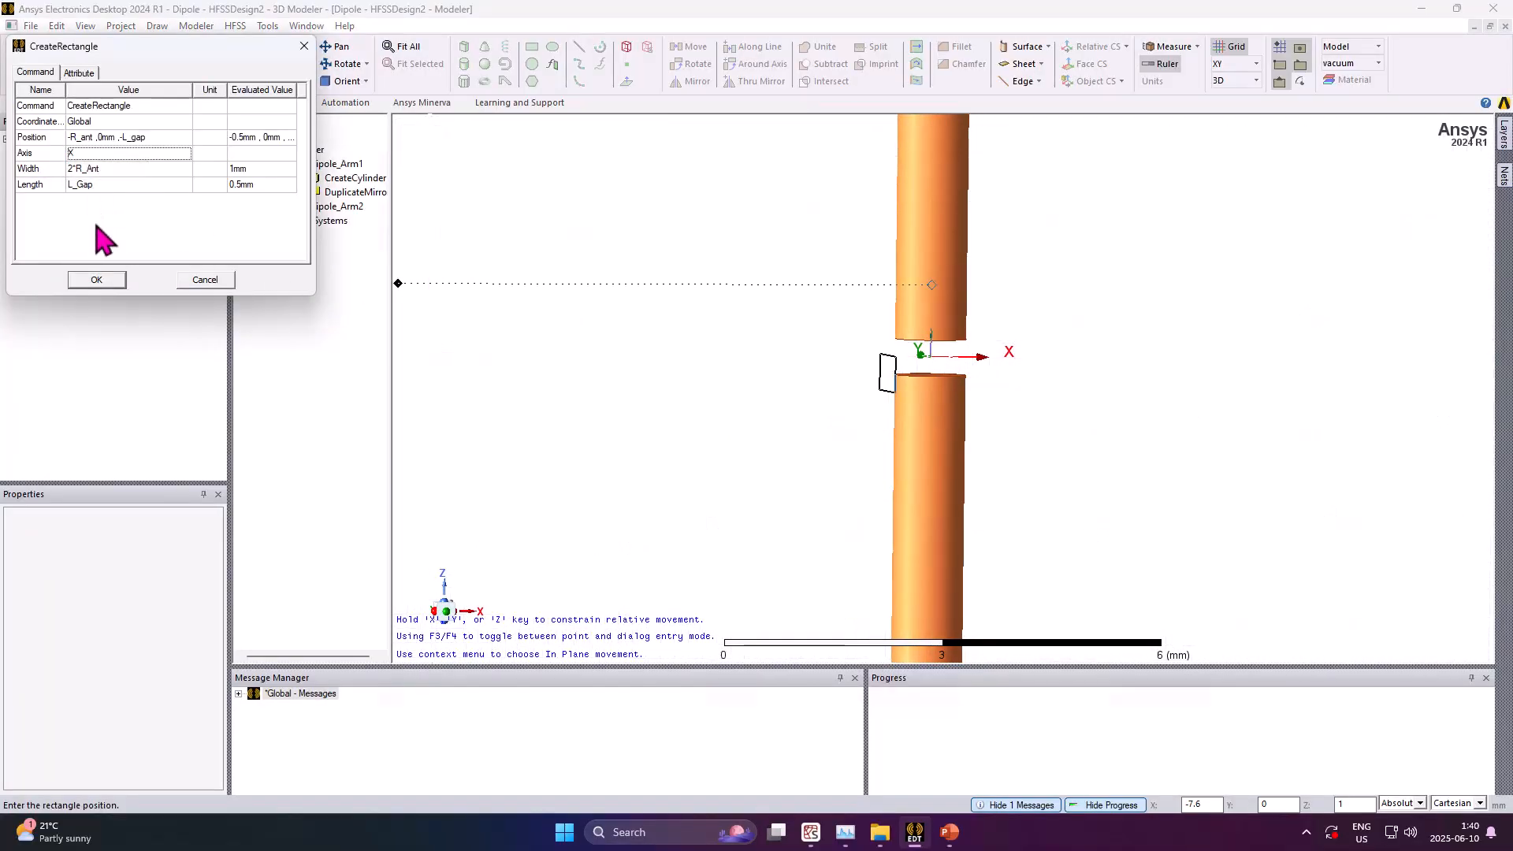
pyautogui.click(91, 154)
pyautogui.click(96, 189)
# Set the rectangle's width to R_Ant and its length to 2*L_Gap
pyautogui.click(74, 169)
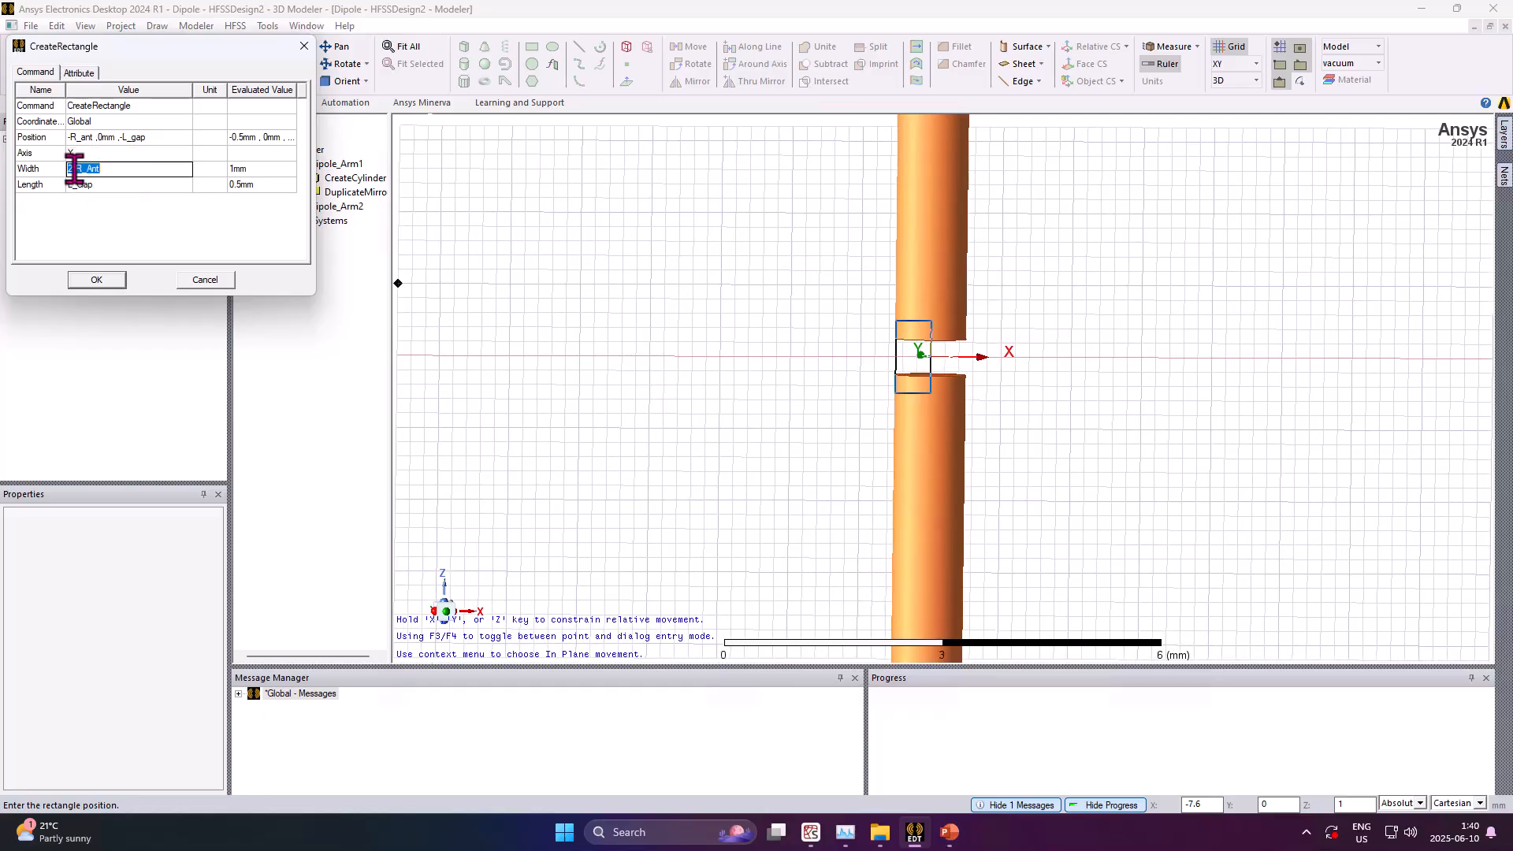
pyautogui.click(71, 169)
pyautogui.press('Right')
pyautogui.press('BackSpace')
pyautogui.press('BackSpace')
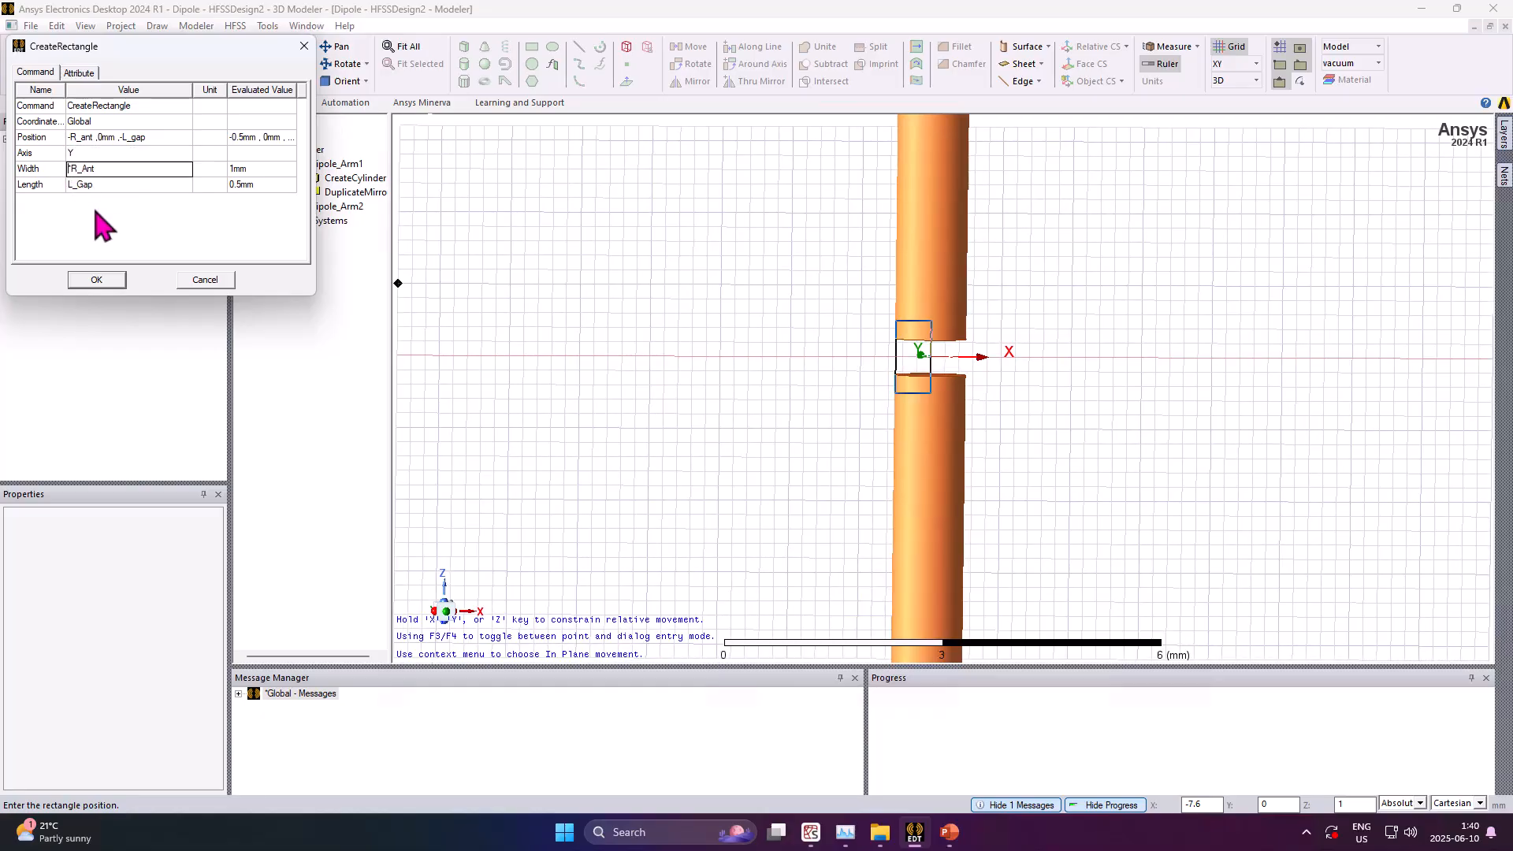
pyautogui.press('Return')
pyautogui.click(74, 189)
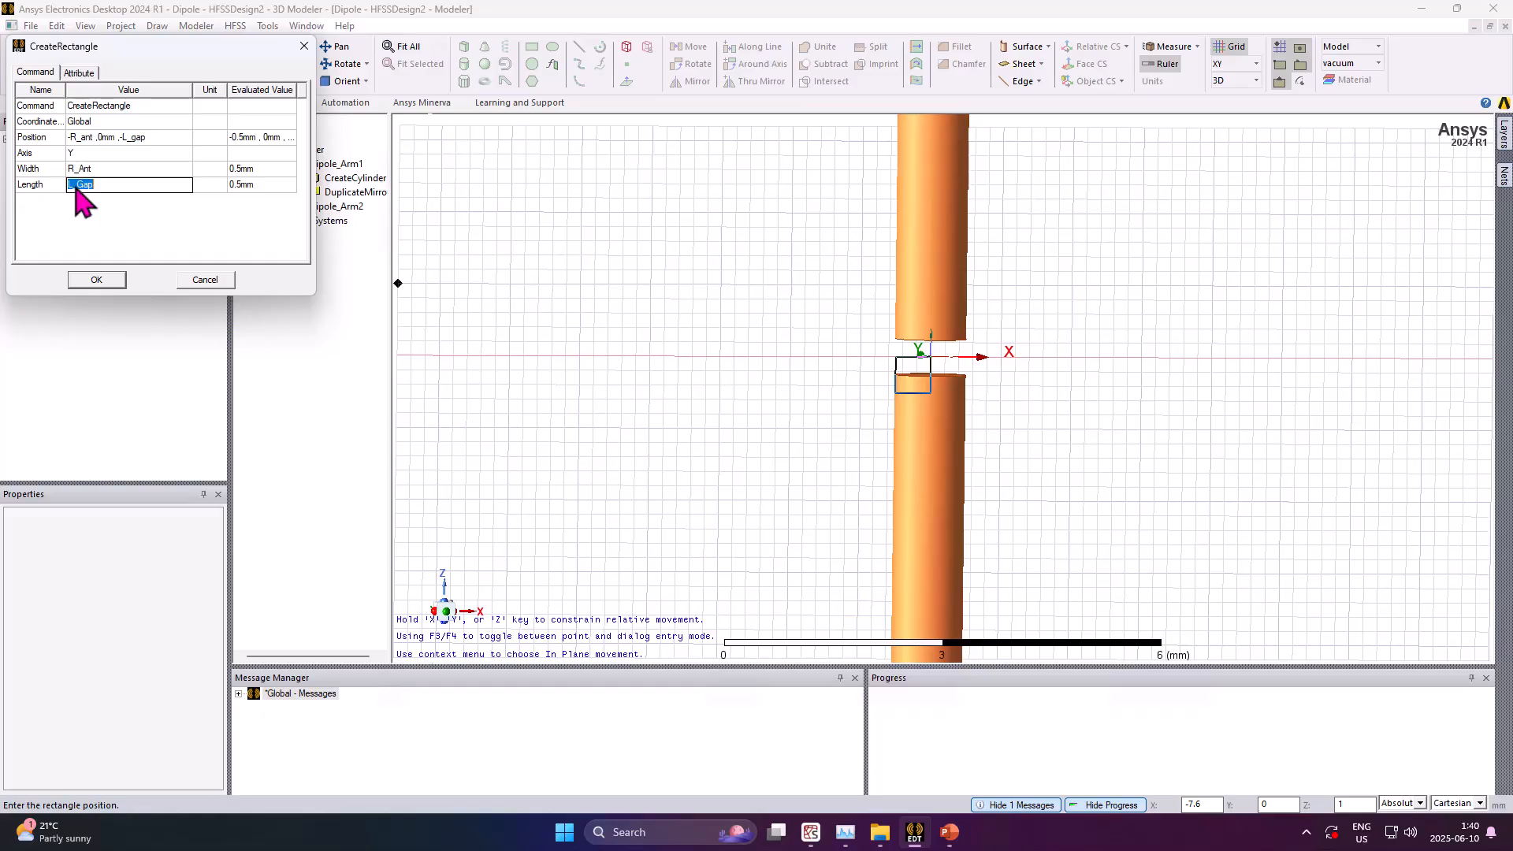
pyautogui.click(79, 186)
pyautogui.write('2*')
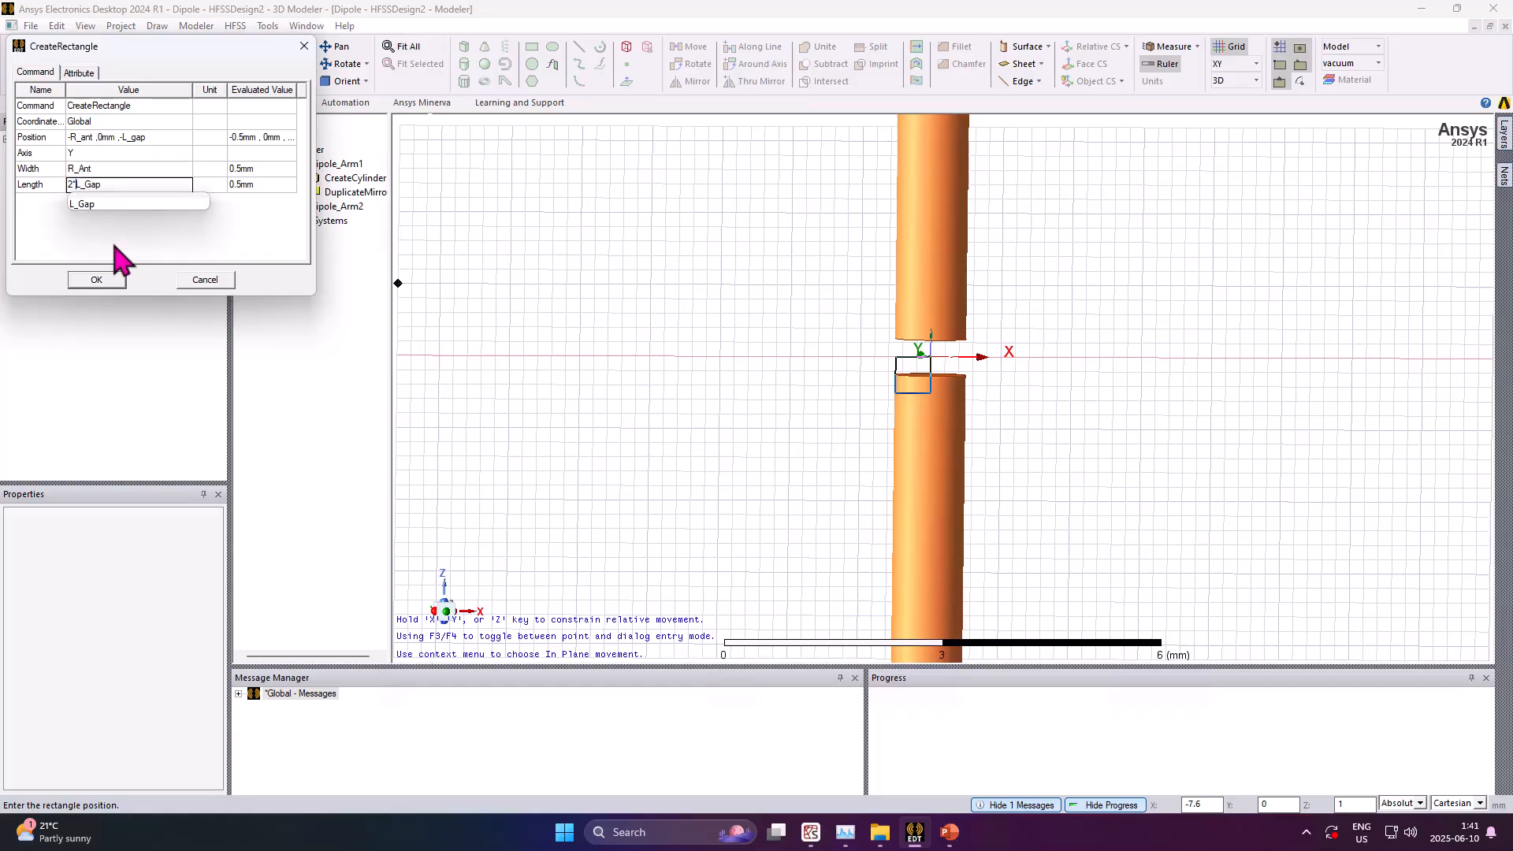
pyautogui.press('Return')
# Change the rectangle's position to -R_ant, 0, -L_gap/2 to center it in the gap
pyautogui.keyDown('alt'); pyautogui.moveTo(465, 271); pyautogui.dragTo(741, 311); pyautogui.keyUp('alt')
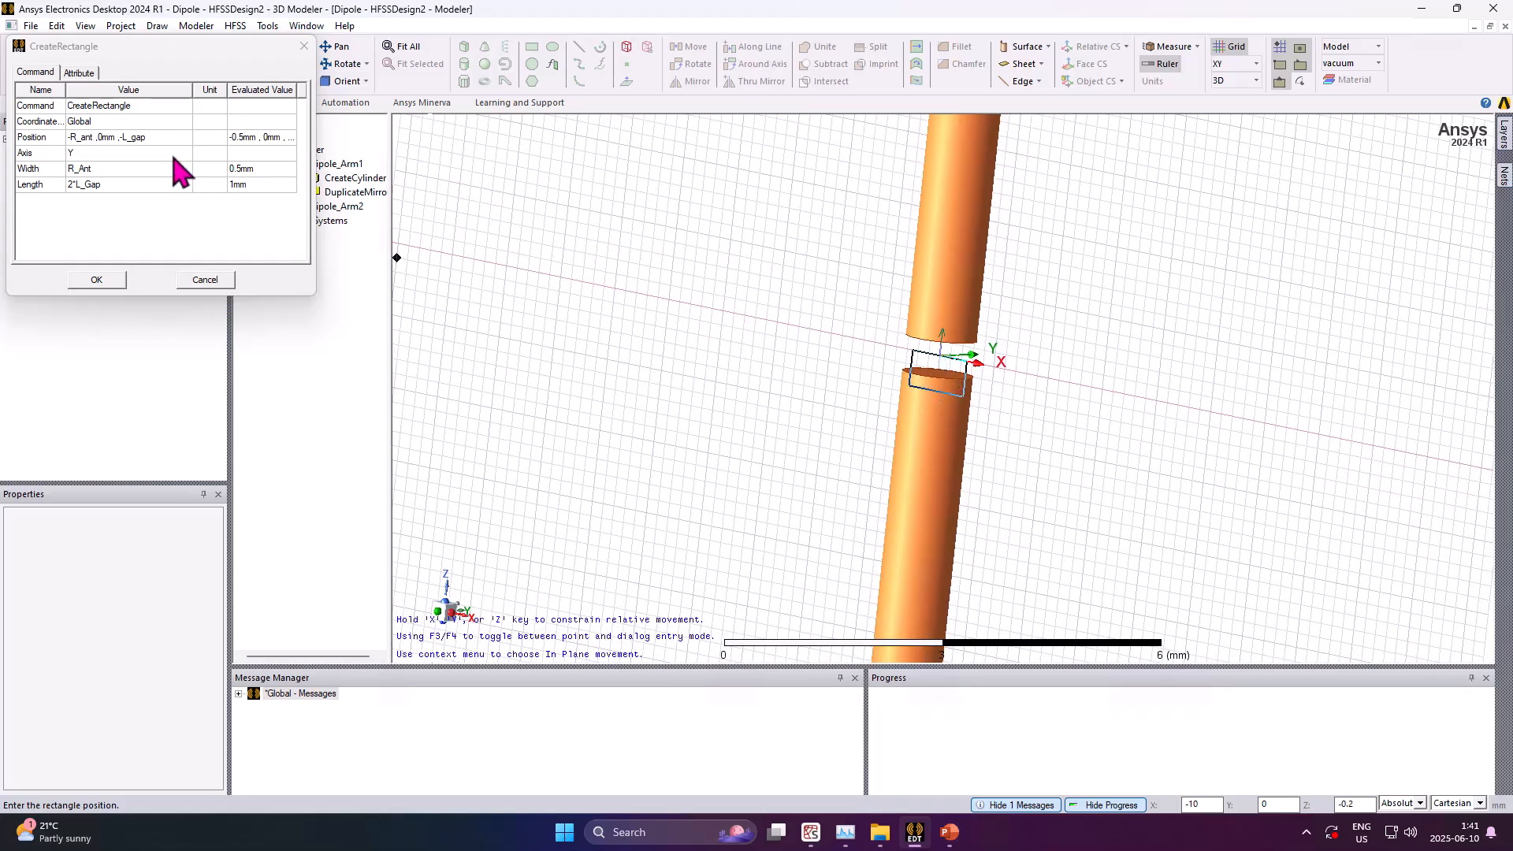
pyautogui.click(132, 138)
pyautogui.click(132, 138)
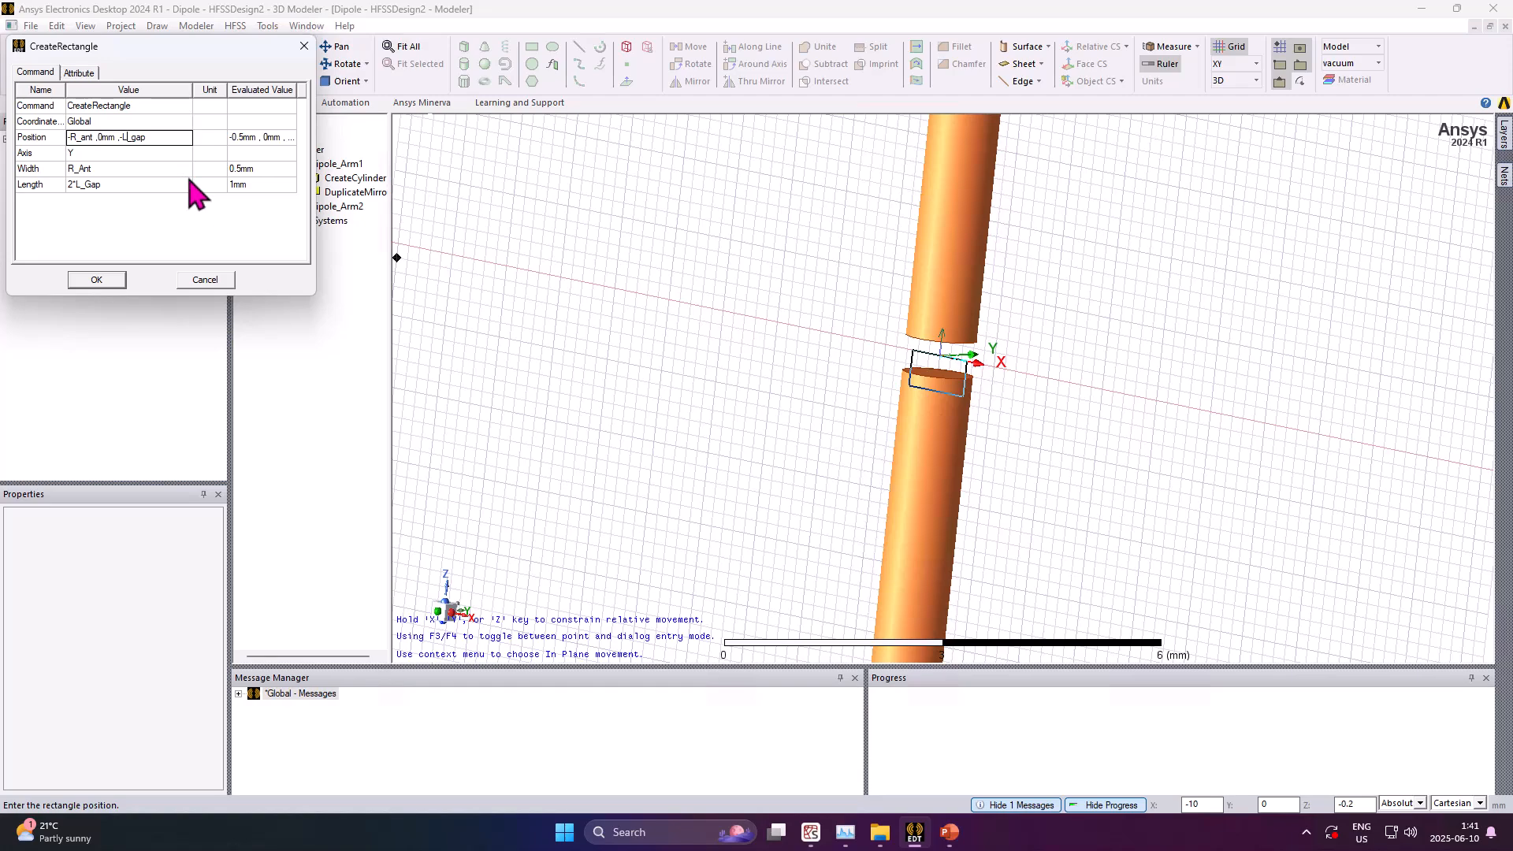
pyautogui.click(173, 137)
pyautogui.write('/2')
pyautogui.click(151, 226)
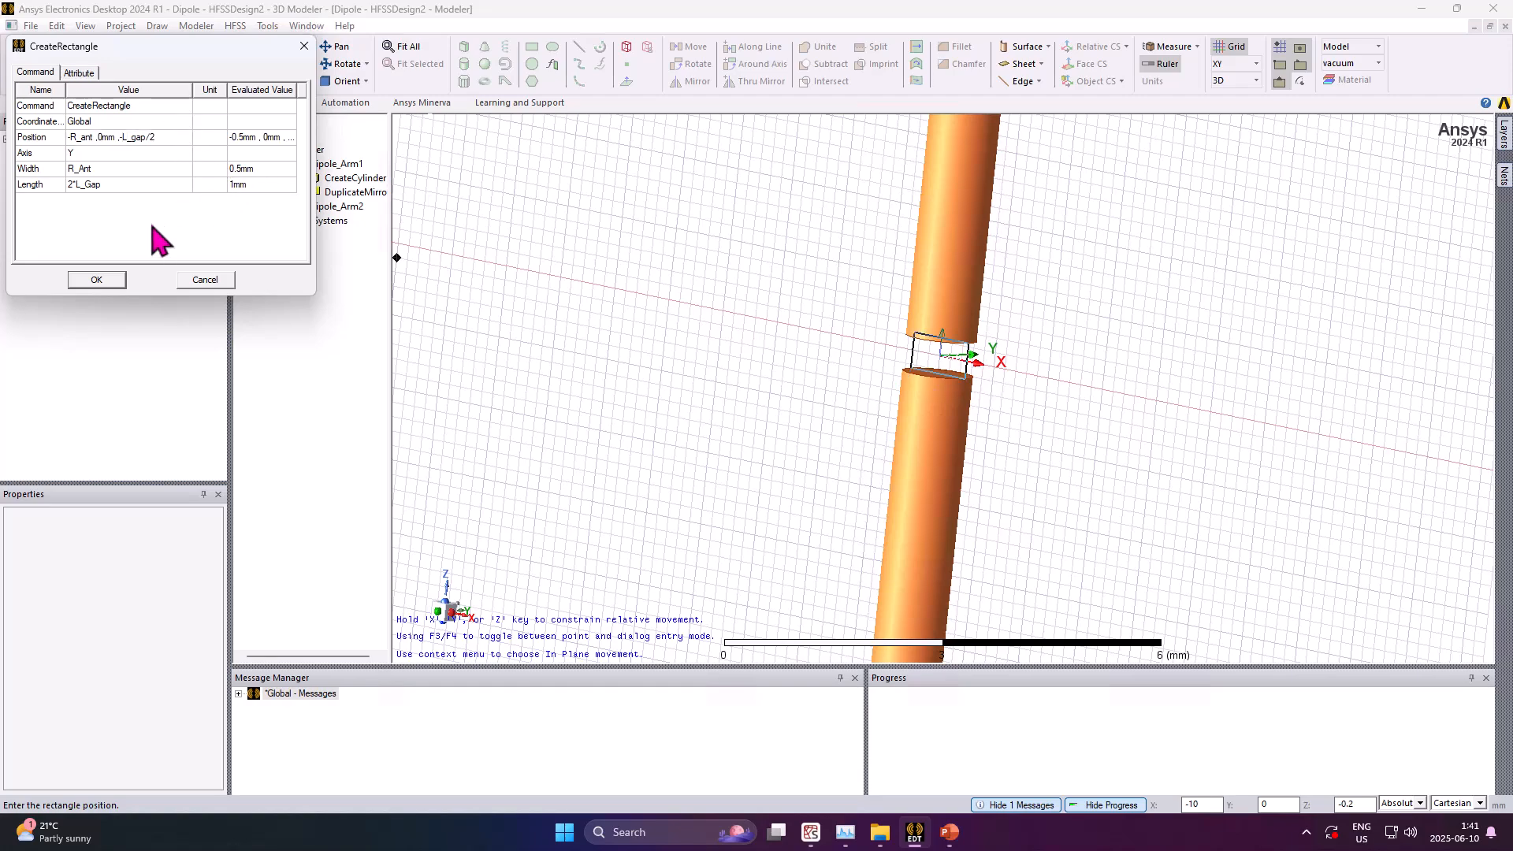
# Name the rectangle Port1 and create it
pyautogui.moveTo(904, 290); pyautogui.dragTo(859, 254, button='middle')
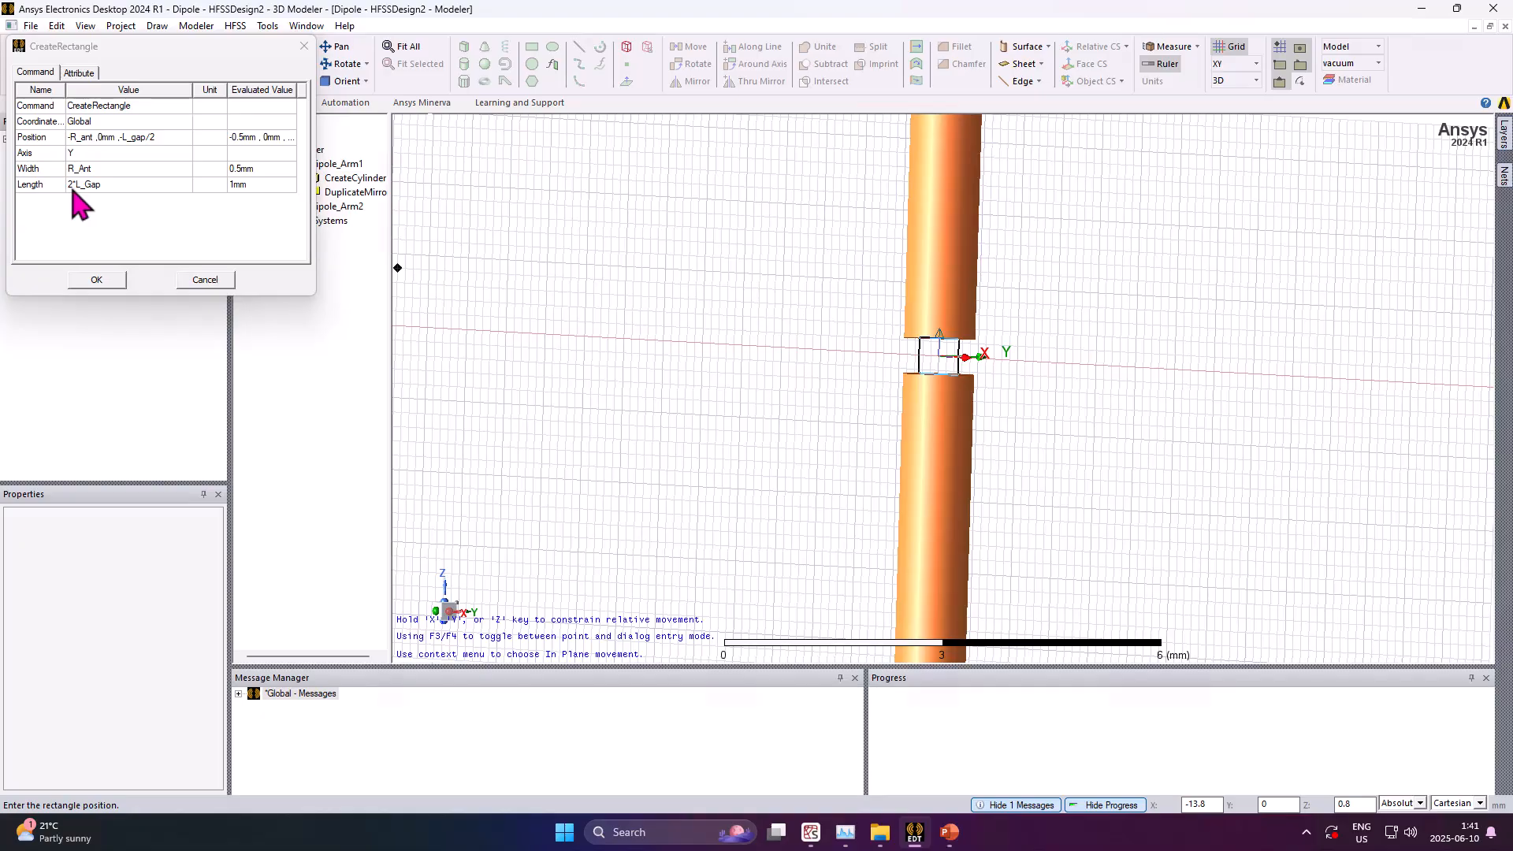
pyautogui.keyDown('alt'); pyautogui.moveTo(956, 342); pyautogui.dragTo(1029, 314); pyautogui.keyUp('alt')
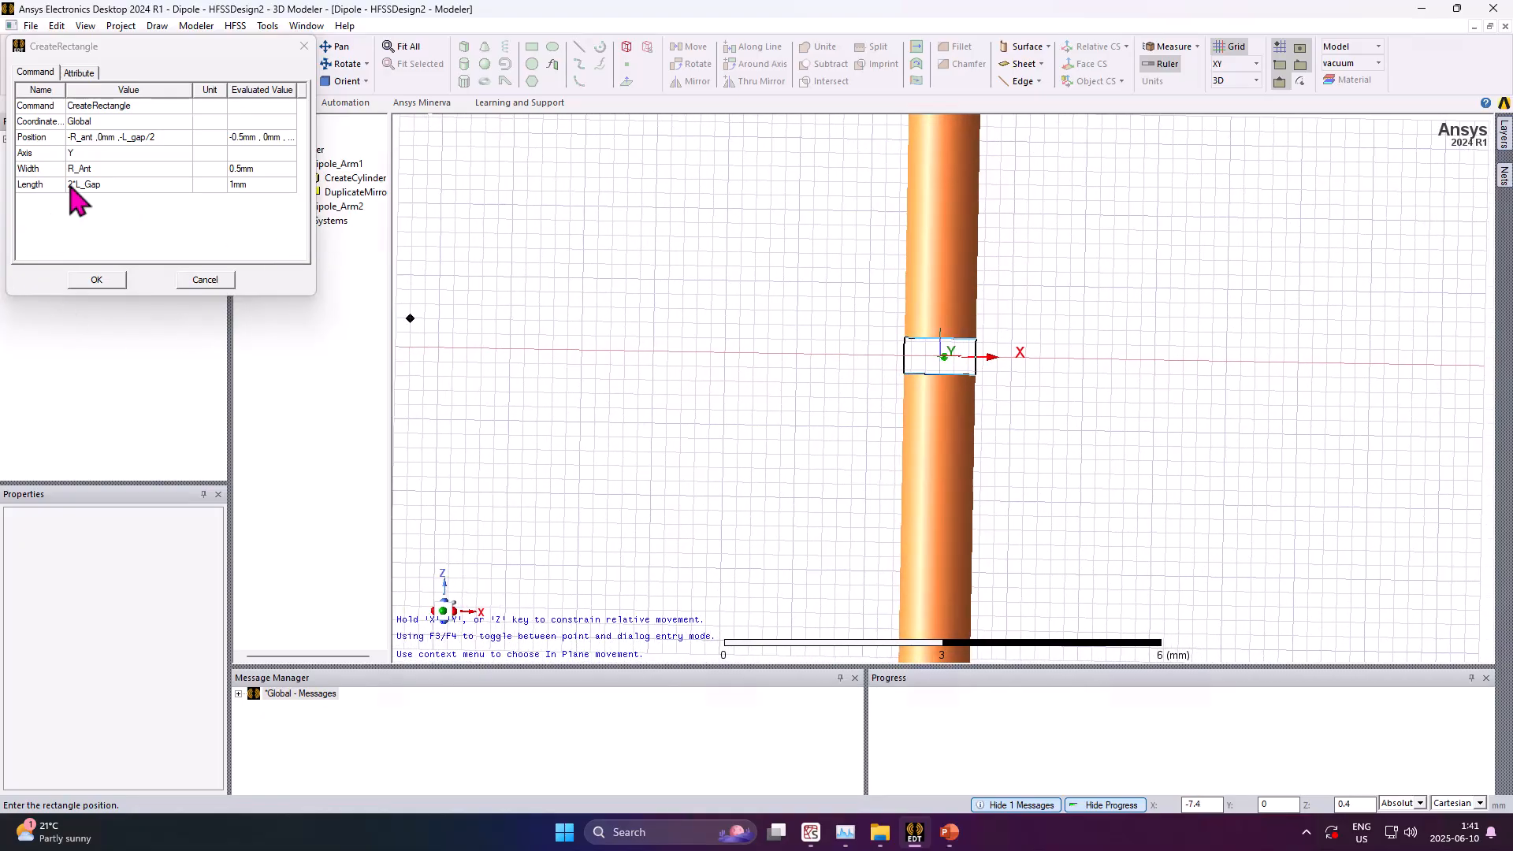
pyautogui.click(78, 72)
pyautogui.click(93, 105)
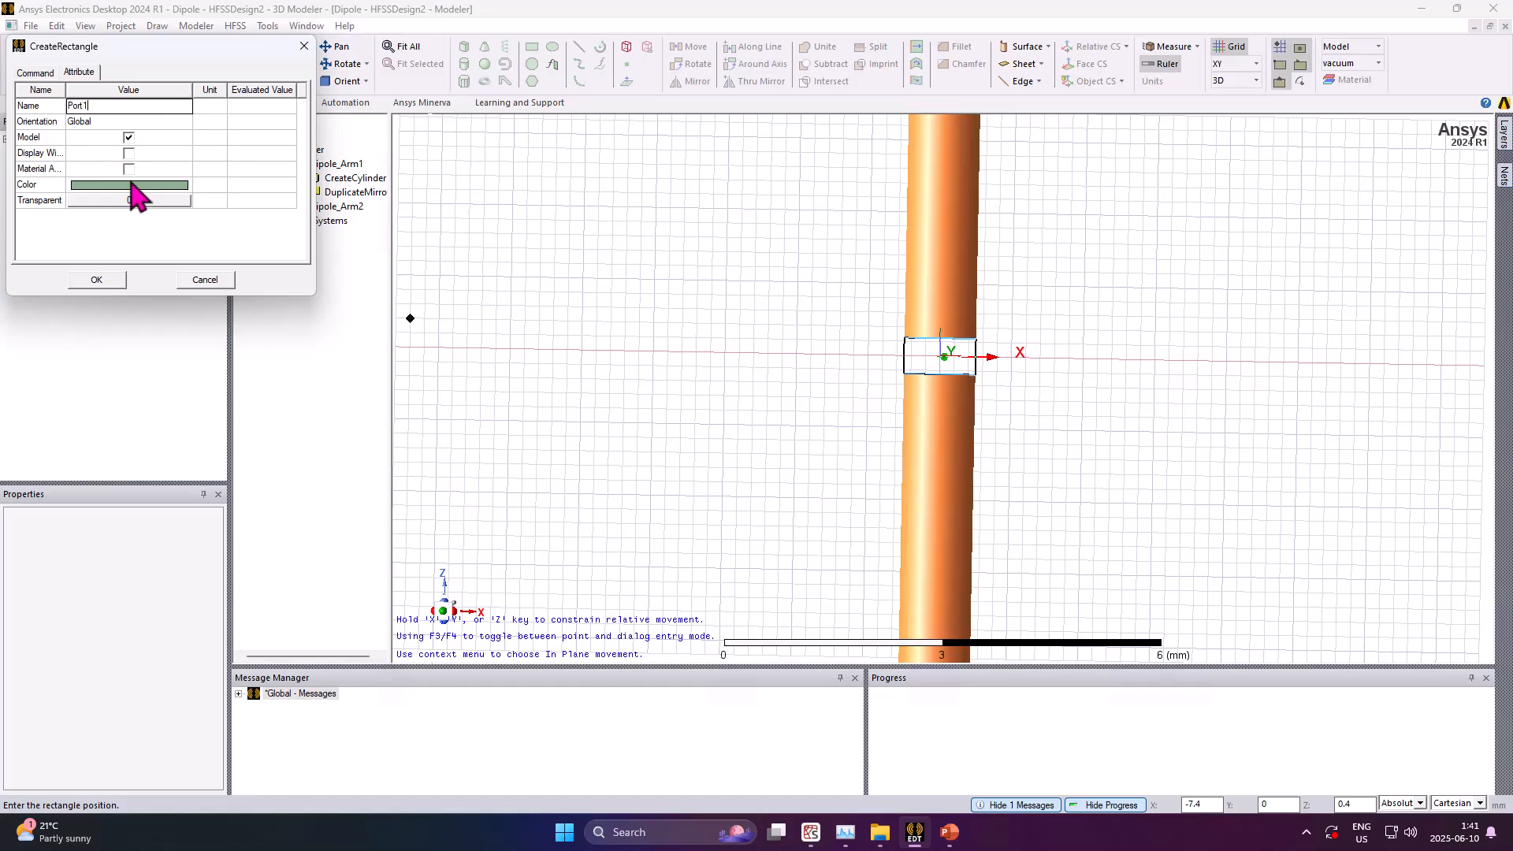
pyautogui.click(112, 285)
pyautogui.click(888, 372)
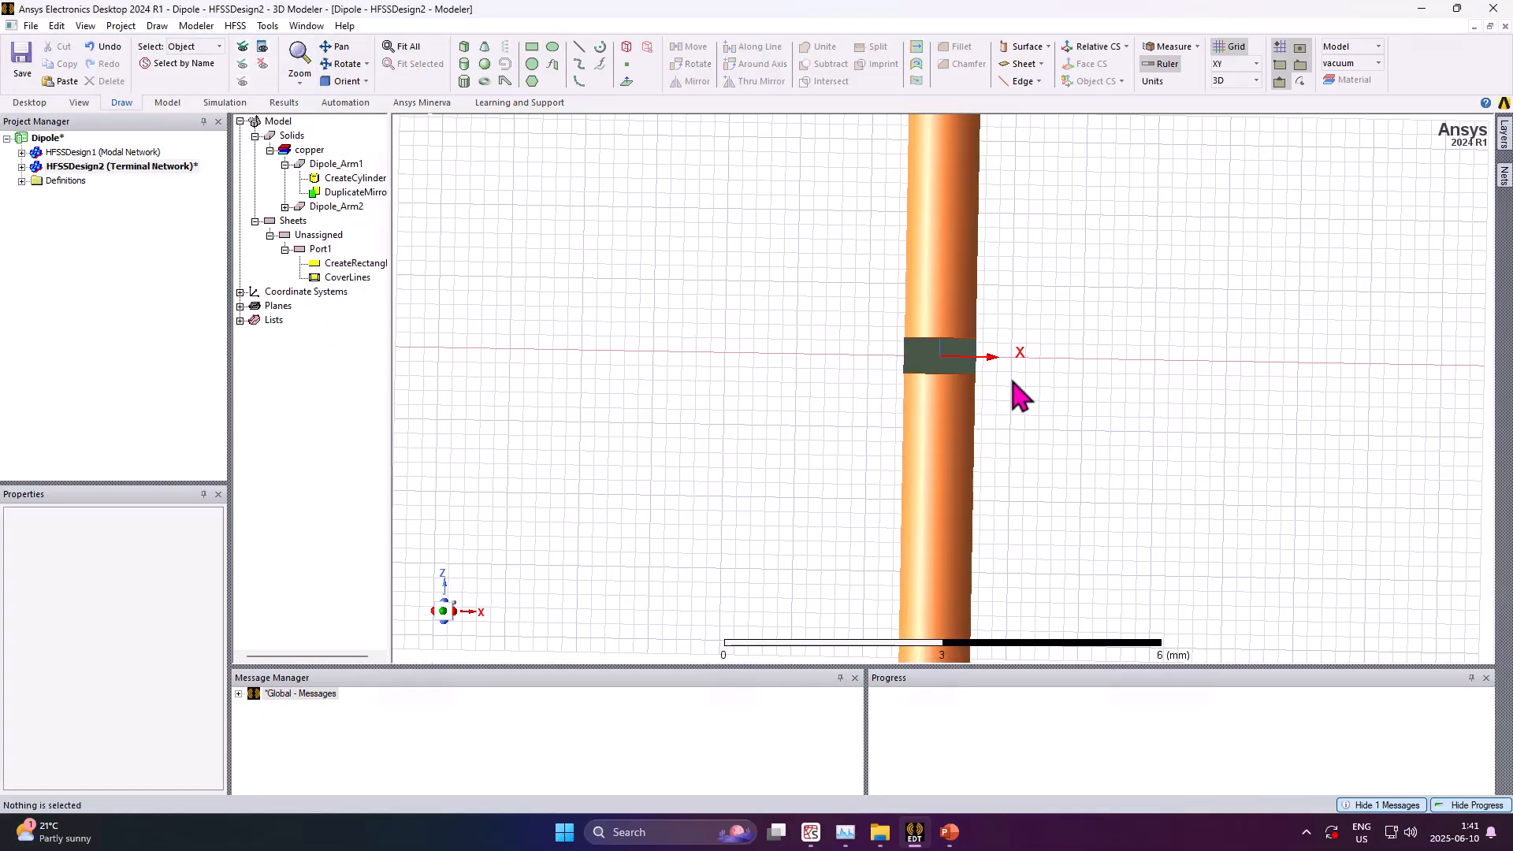
pyautogui.keyDown('alt'); pyautogui.moveTo(1016, 395); pyautogui.dragTo(867, 416); pyautogui.keyUp('alt')
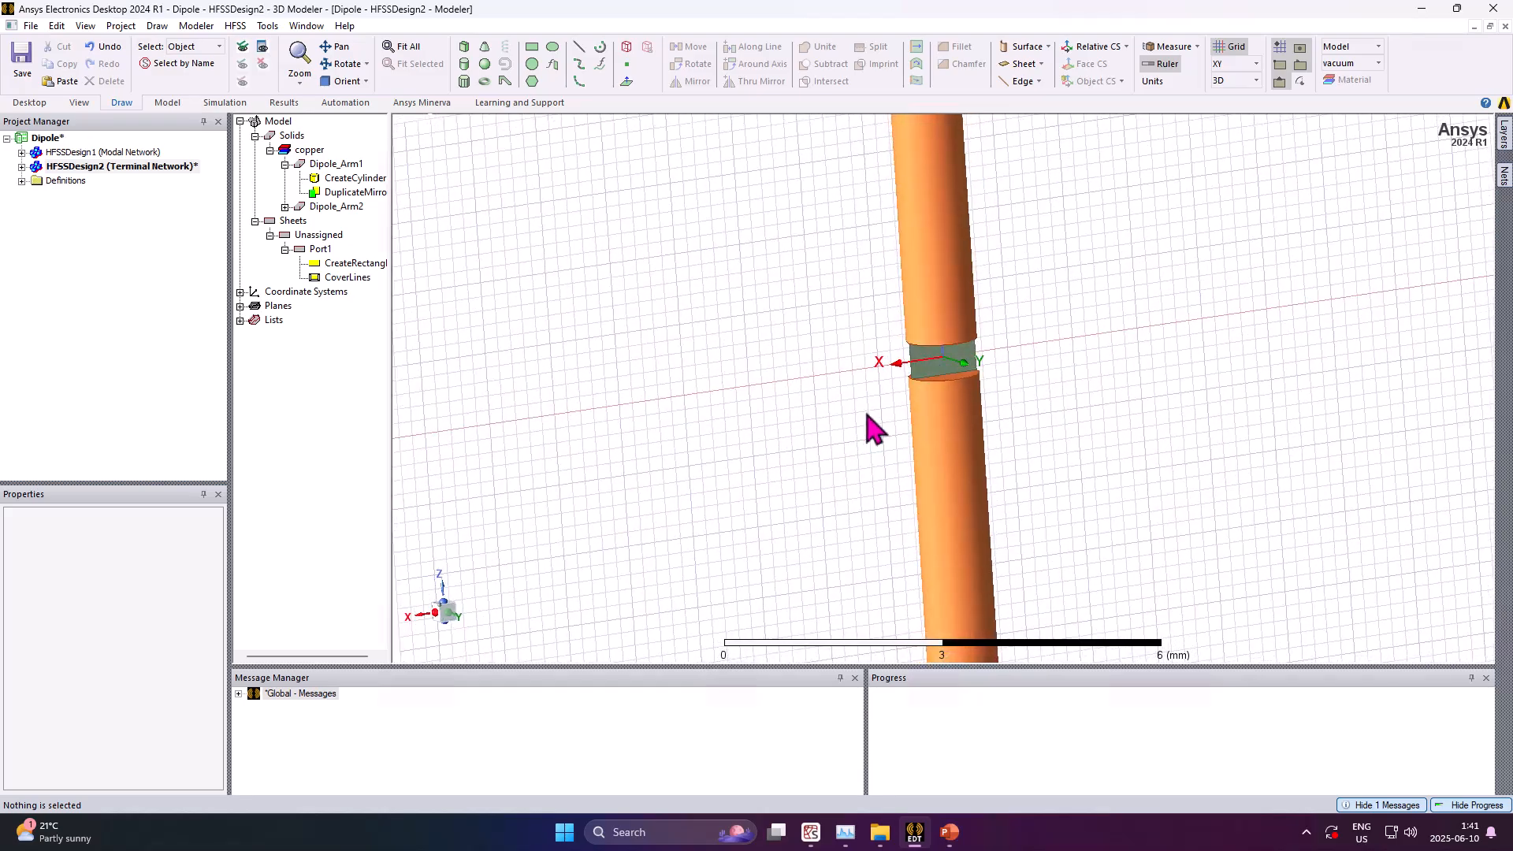
# Switch the selection mode to select faces
pyautogui.rightClick(802, 383)
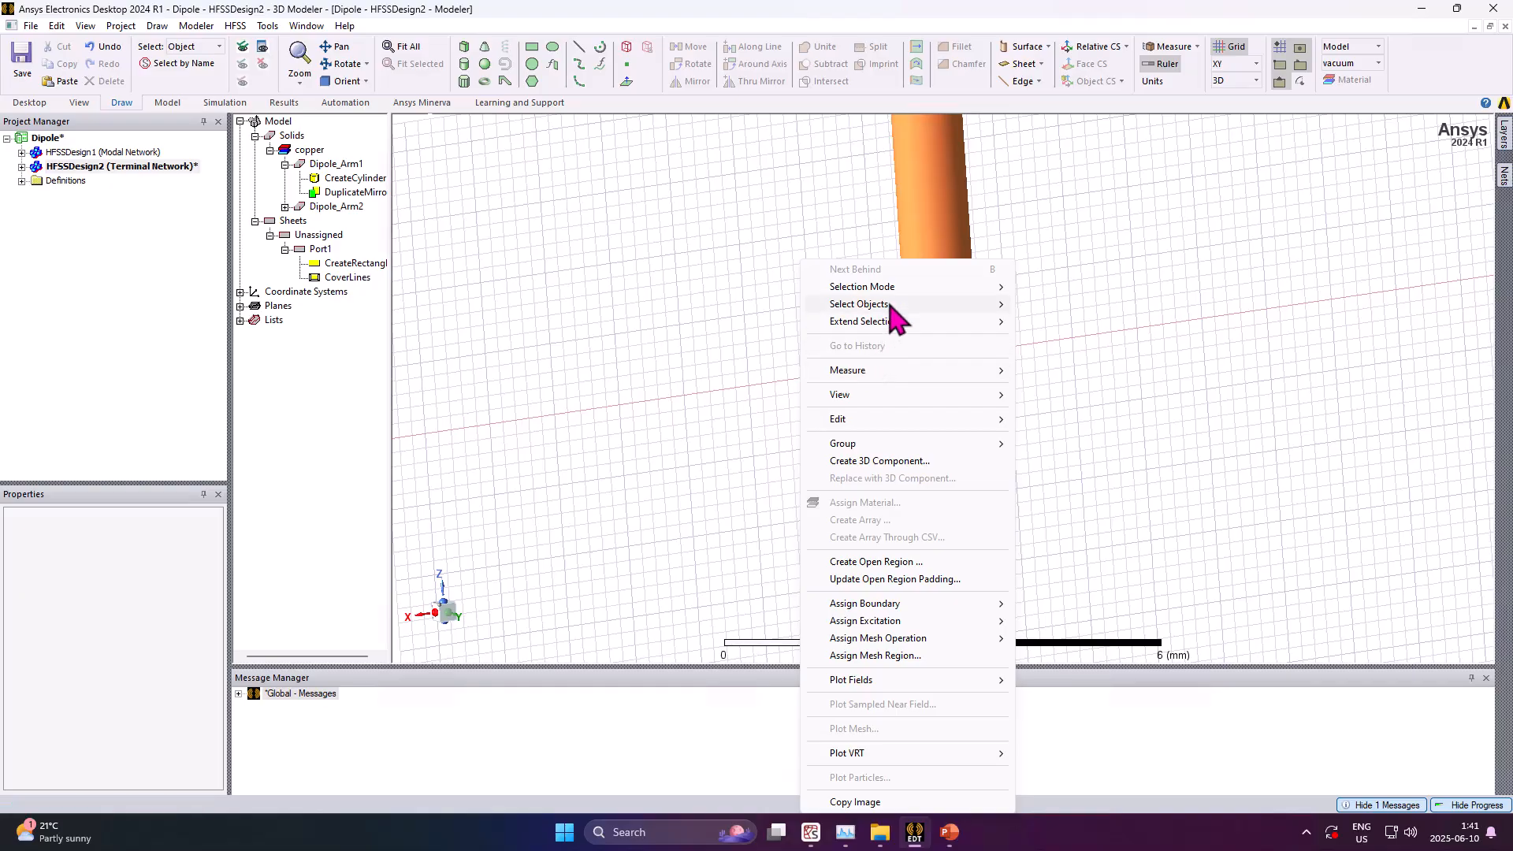
pyautogui.moveTo(931, 305)
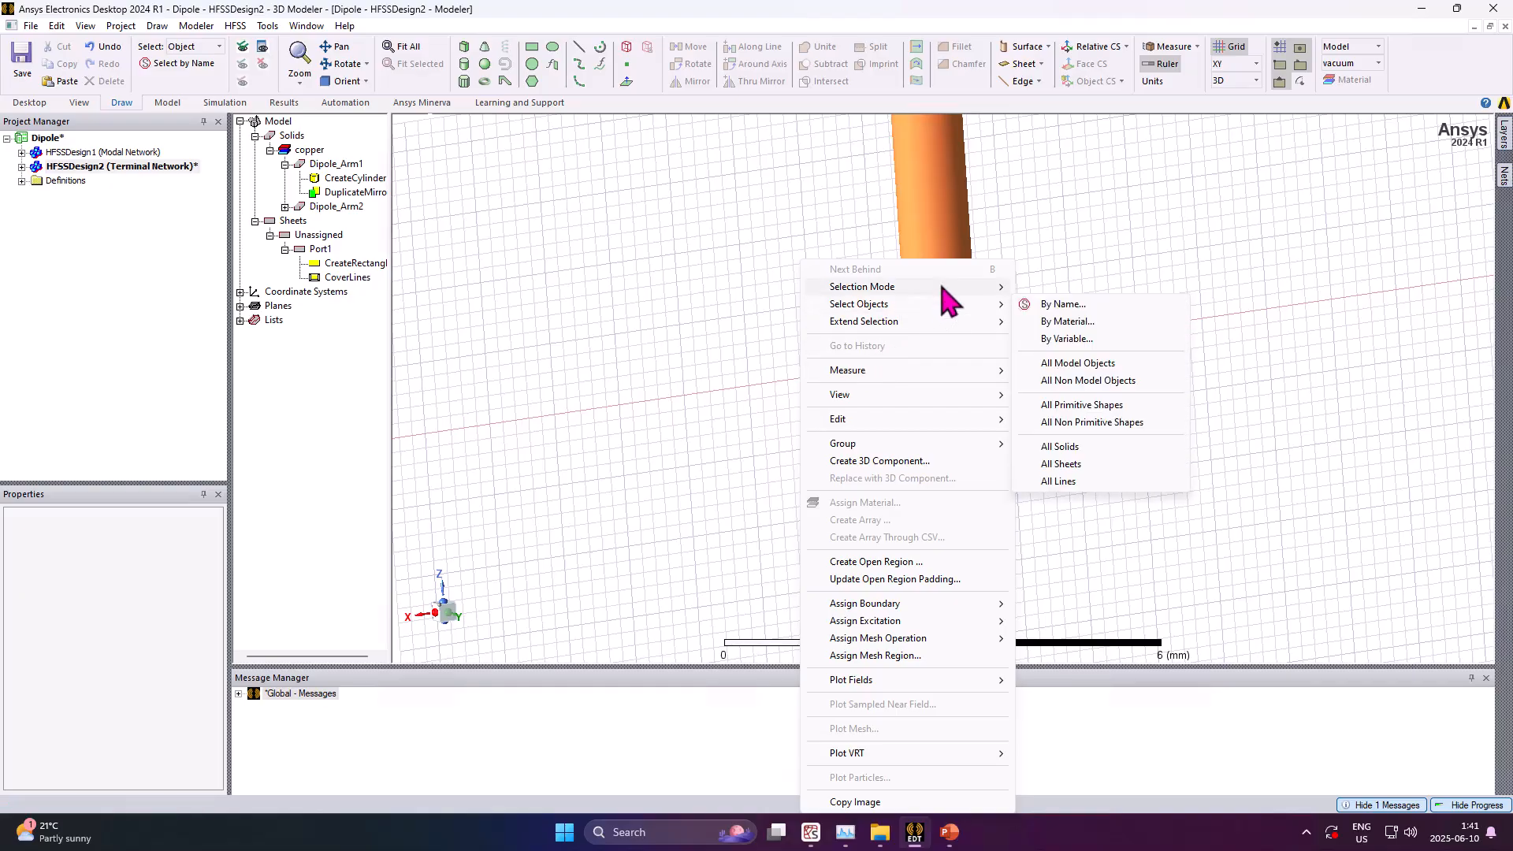
pyautogui.moveTo(997, 288)
pyautogui.click(1073, 349)
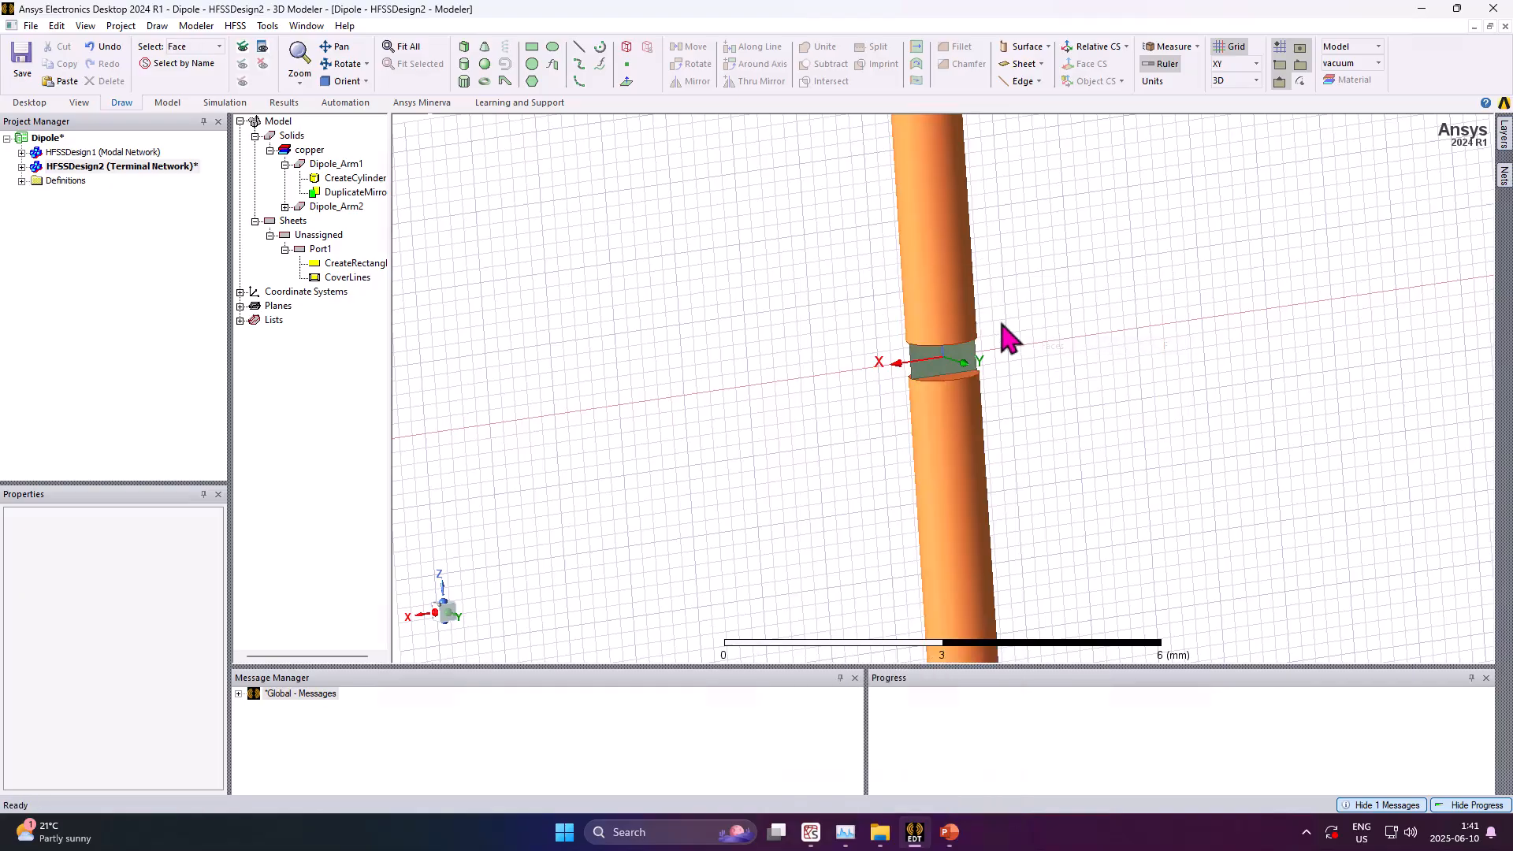
pyautogui.click(948, 376)
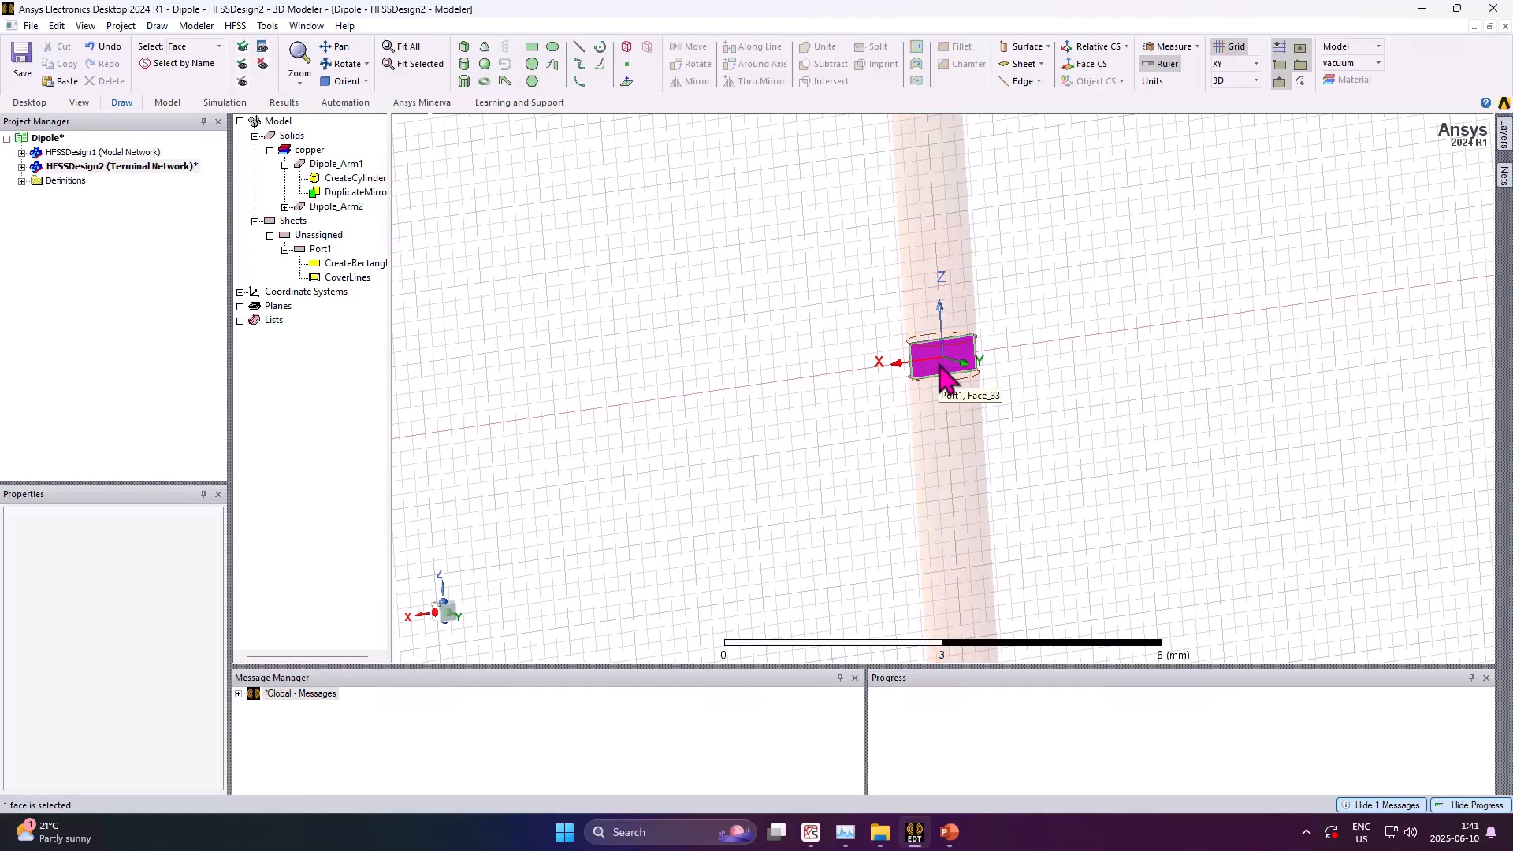
pyautogui.rightClick(941, 369)
pyautogui.moveTo(1088, 619)
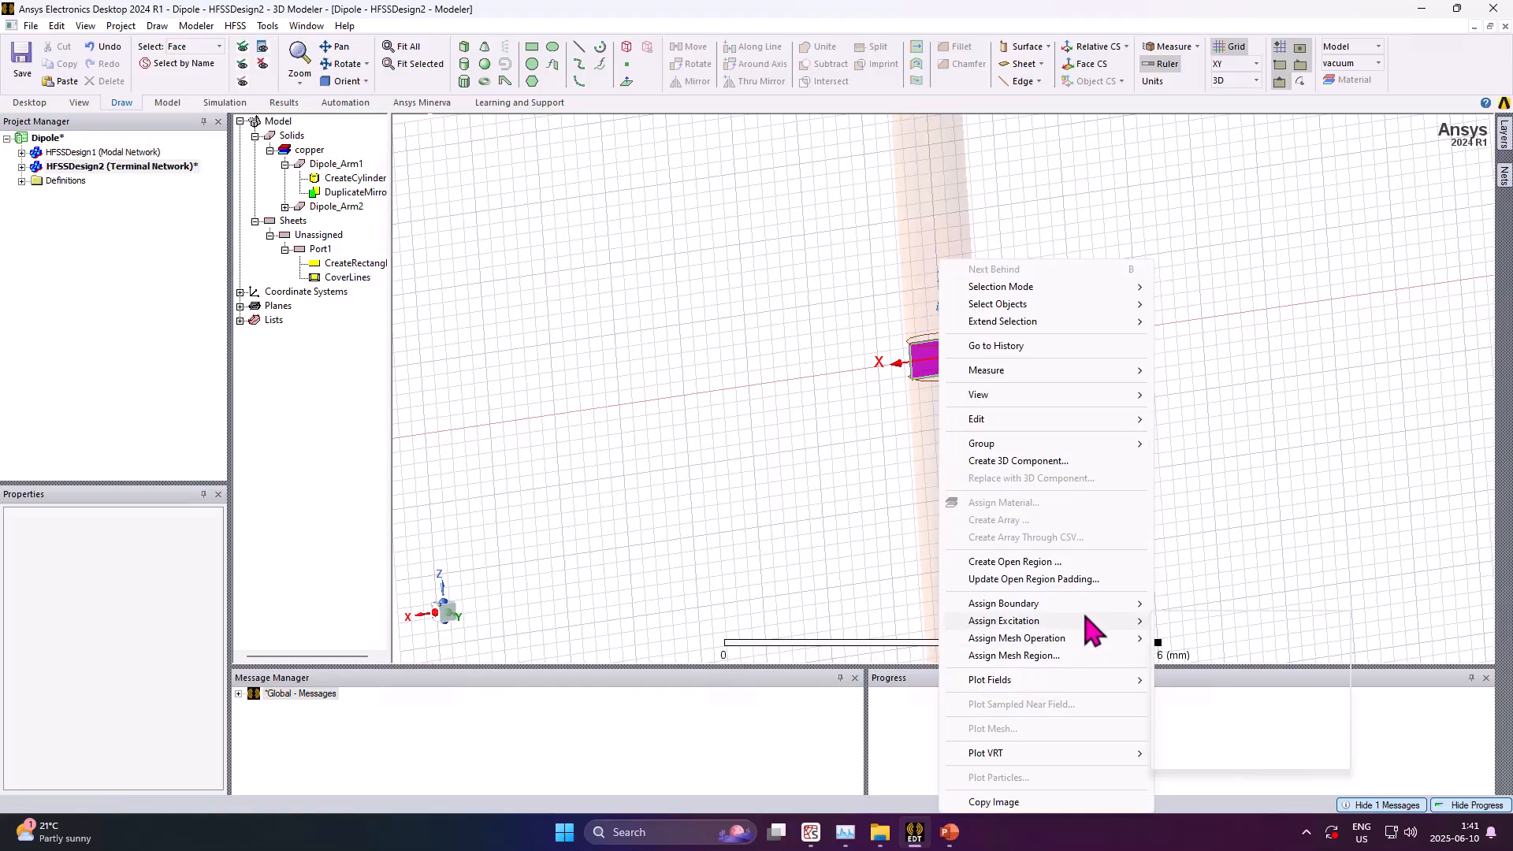
pyautogui.moveTo(1201, 621)
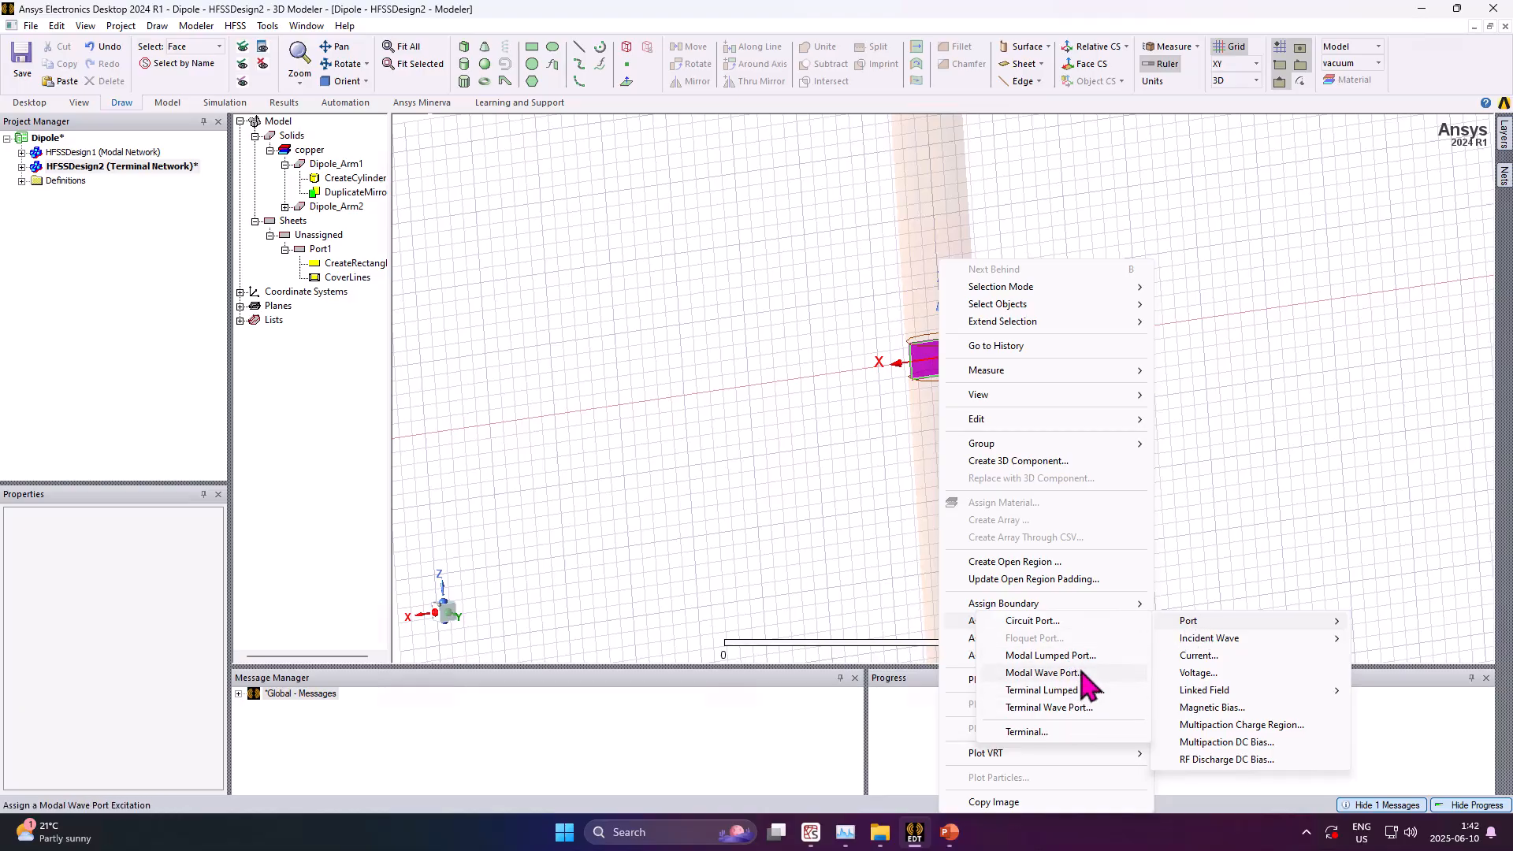
pyautogui.click(868, 532)
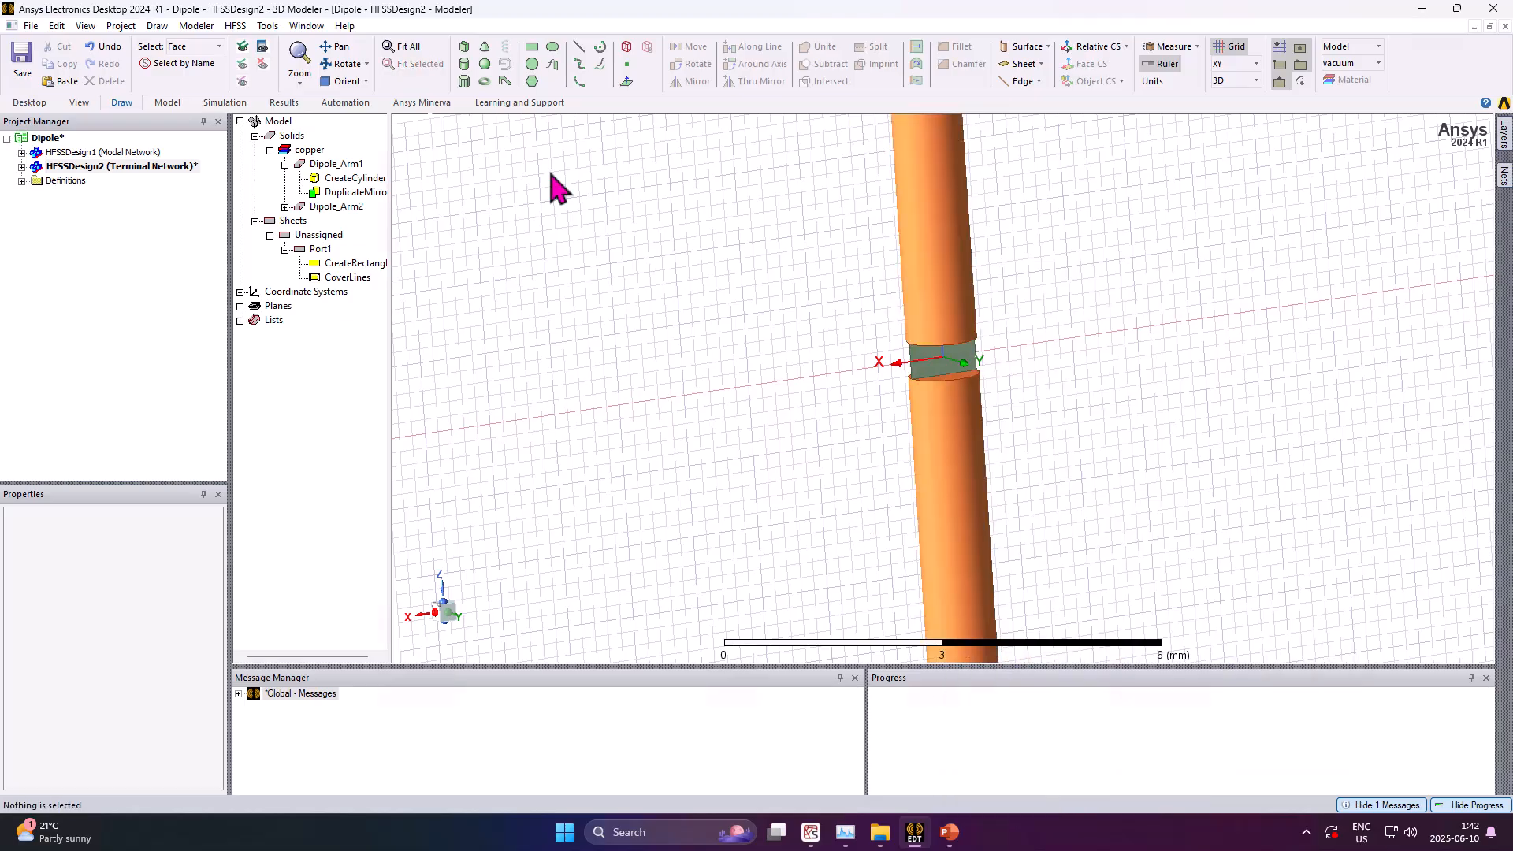
# Change the design's solution type to Modal network analysis
pyautogui.click(235, 26)
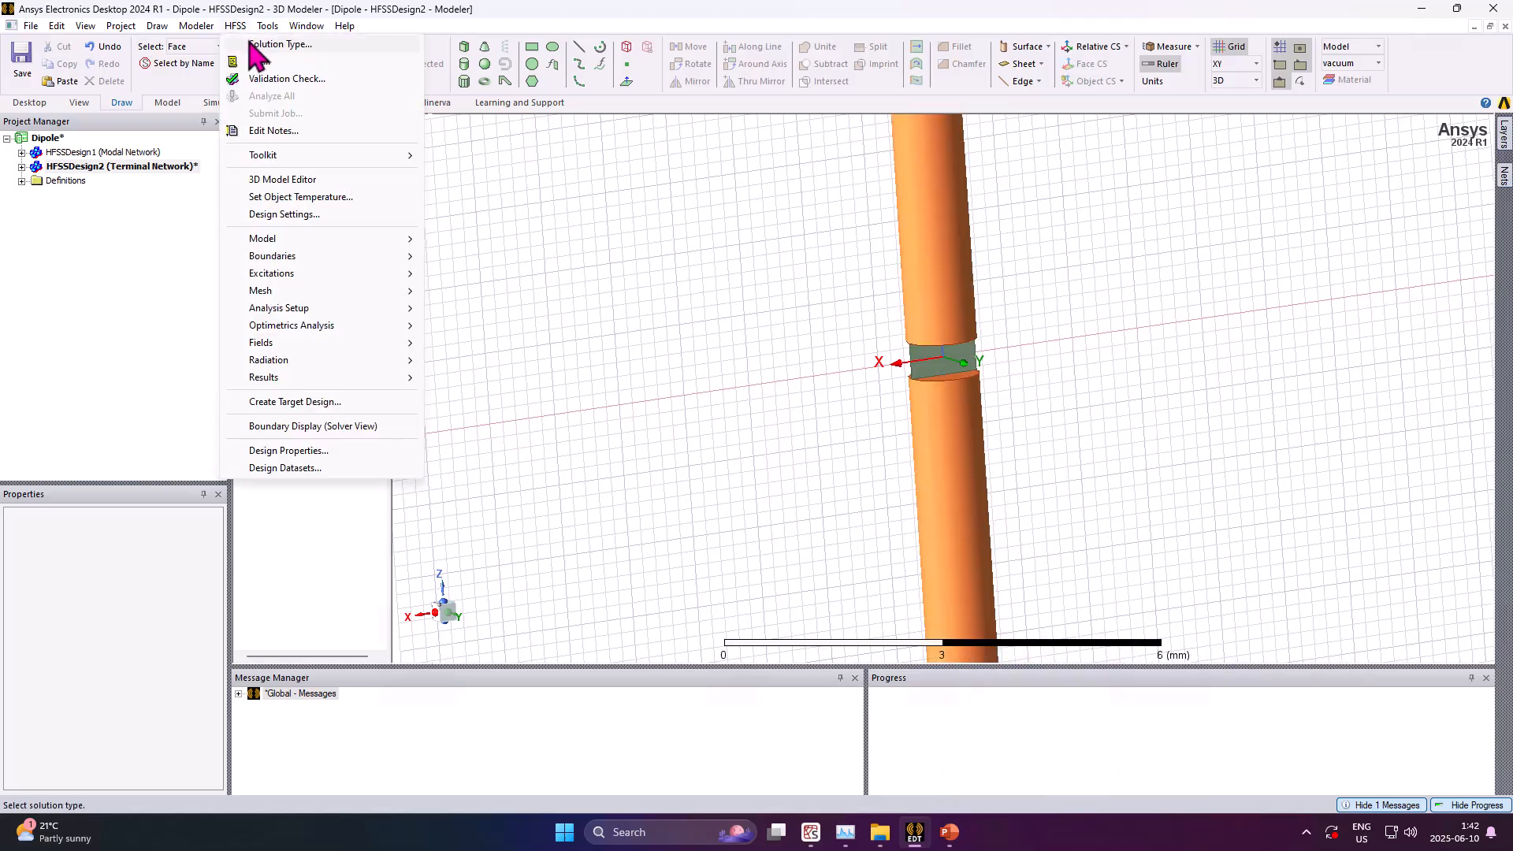
pyautogui.click(272, 45)
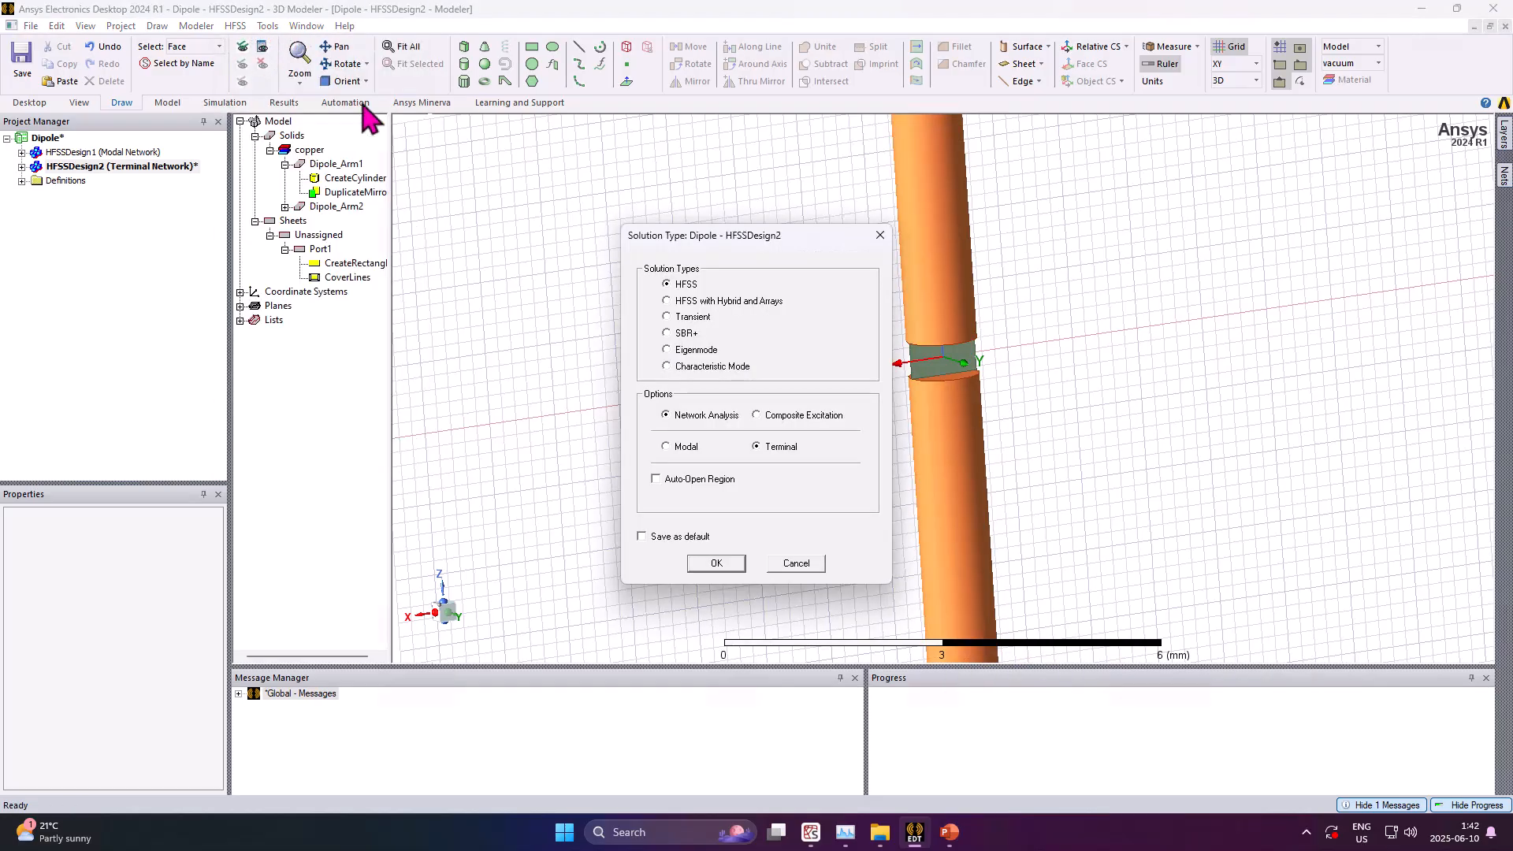
pyautogui.click(680, 448)
pyautogui.click(716, 565)
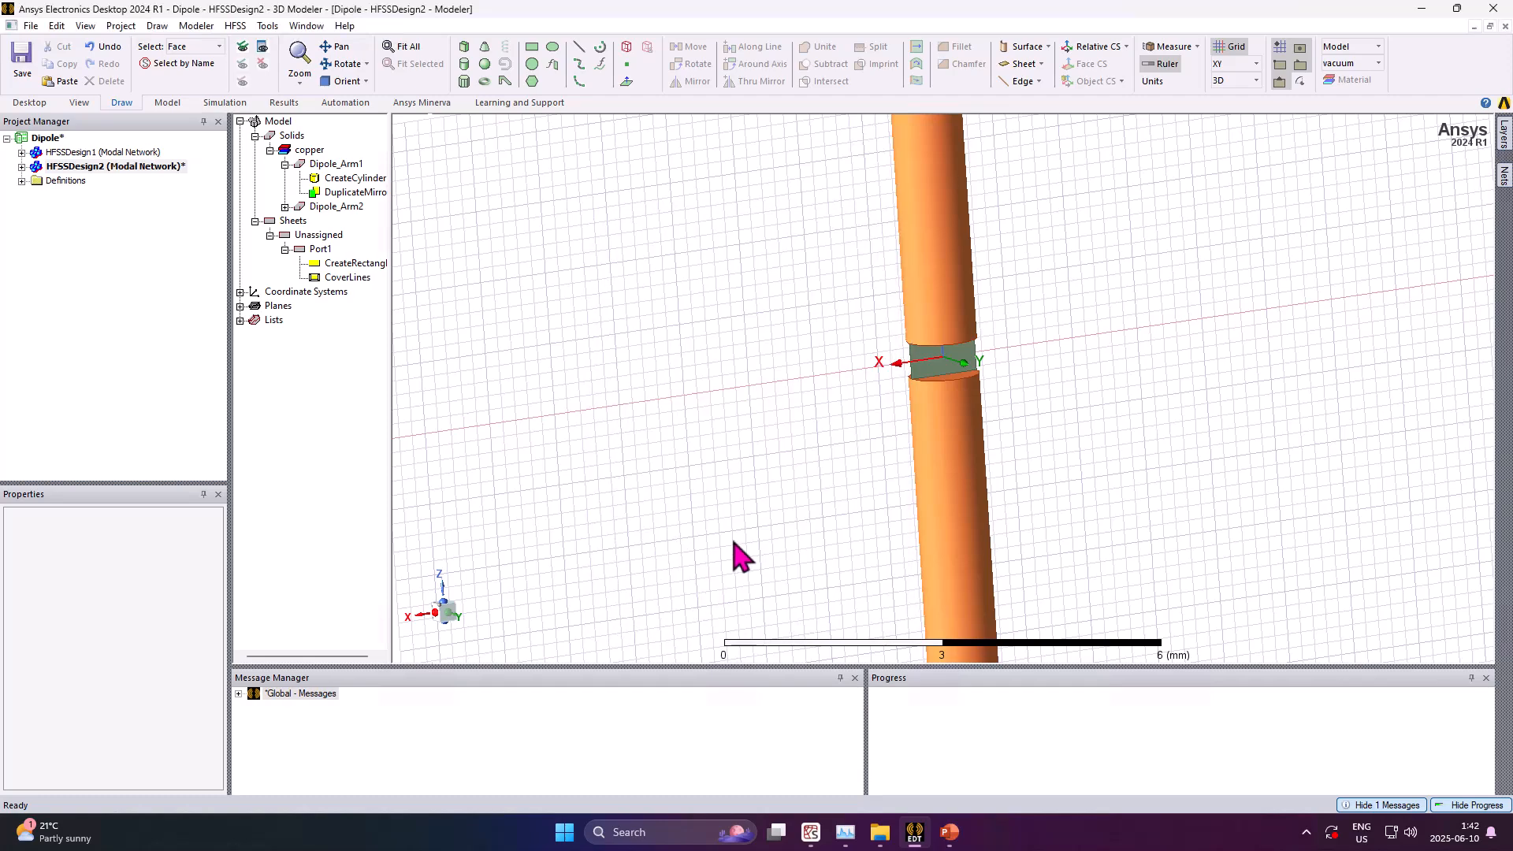
# Assign a Lumped Port excitation to Port1's face with a 50 ohm full port impedance
pyautogui.click(940, 384)
pyautogui.rightClick(945, 376)
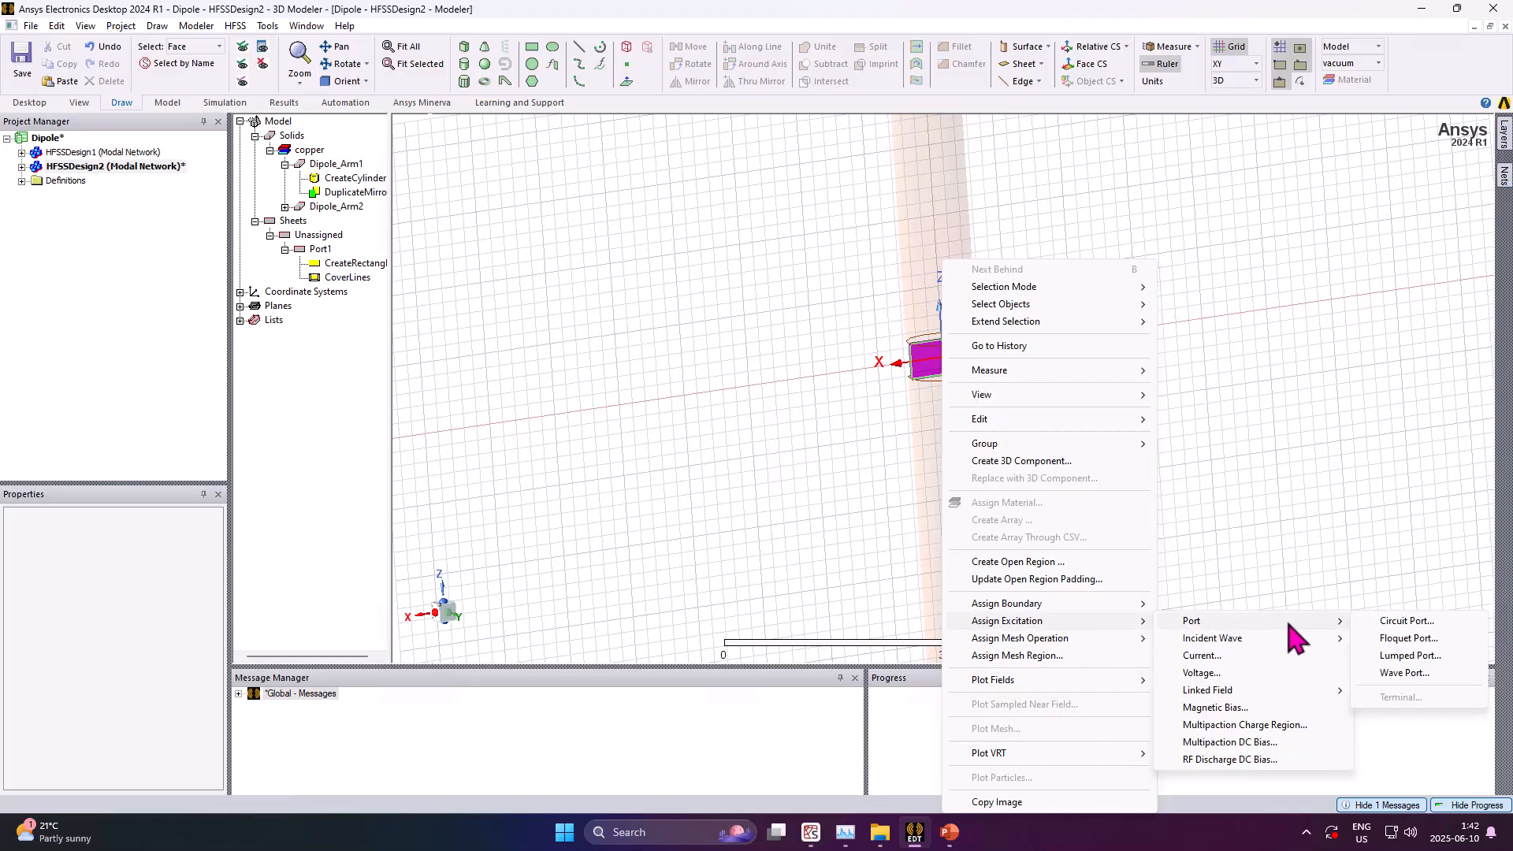
pyautogui.click(1420, 656)
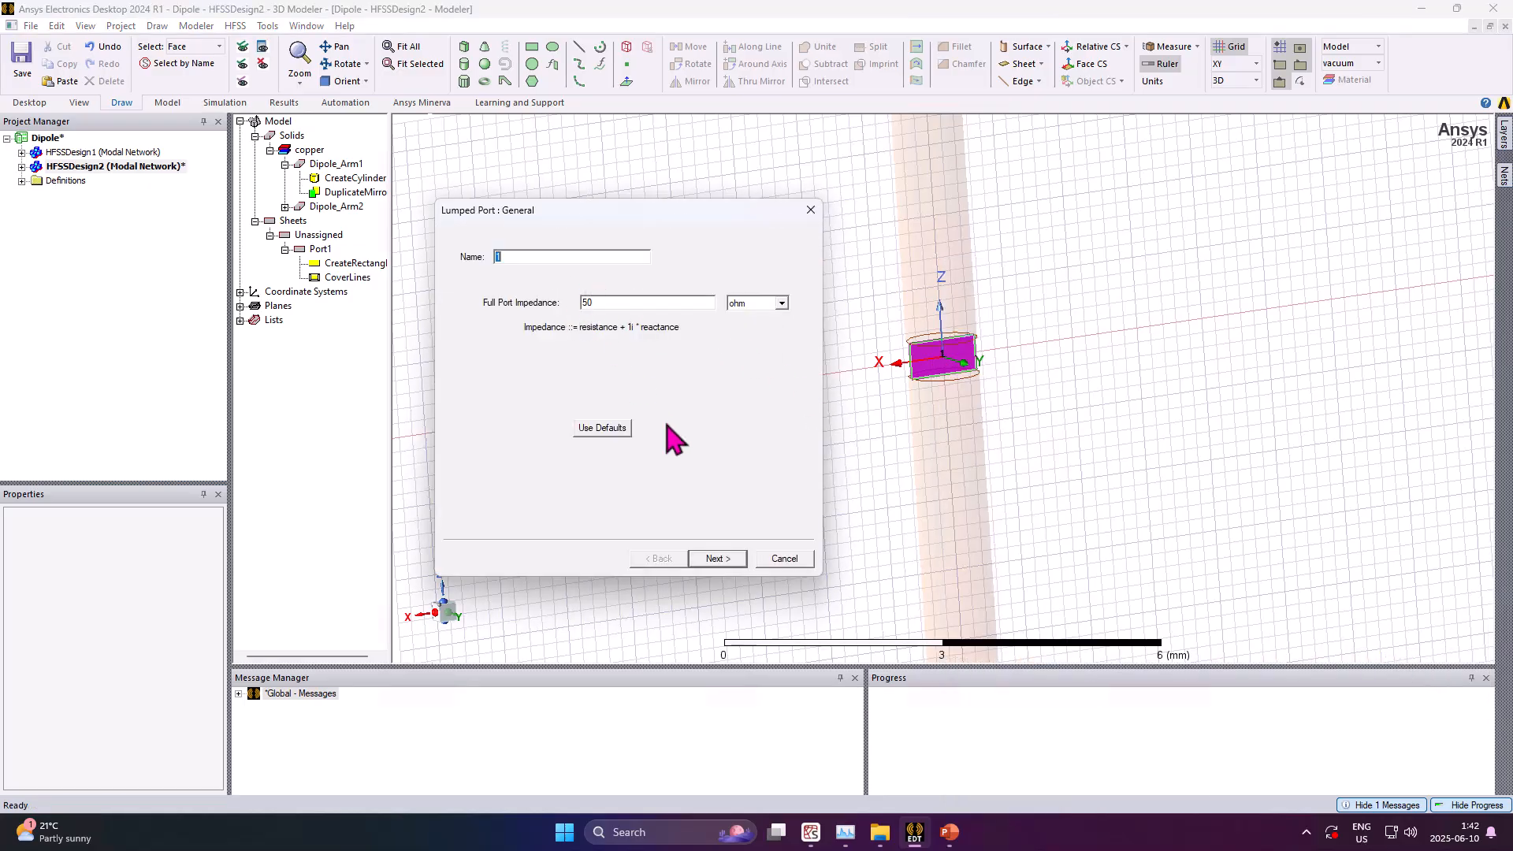
pyautogui.click(719, 562)
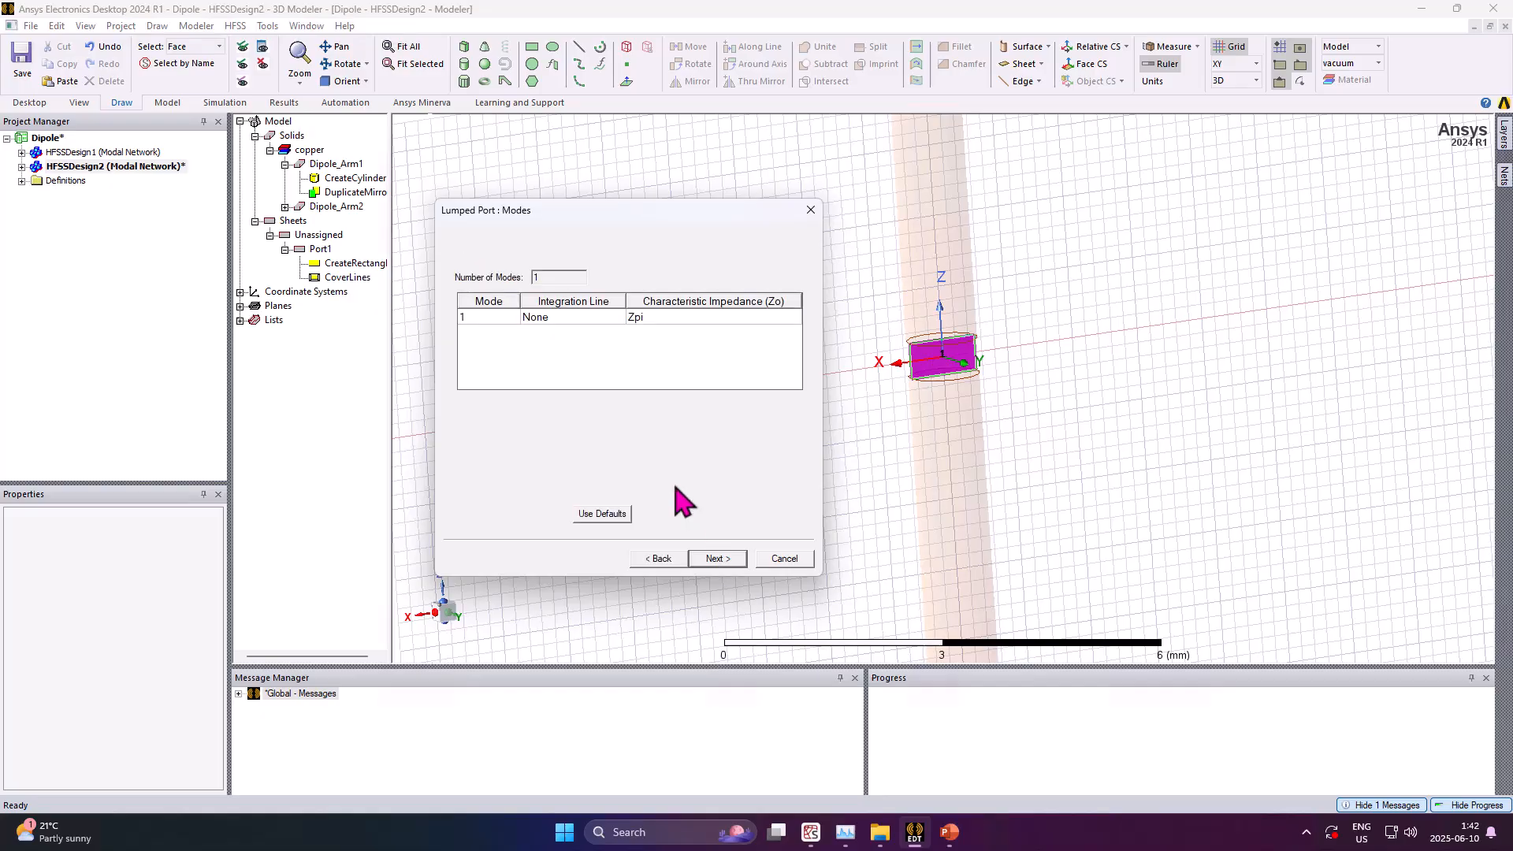
# Draw a new integration line from the gap's lower edge to its upper edge and finish the lumped port
pyautogui.click(570, 319)
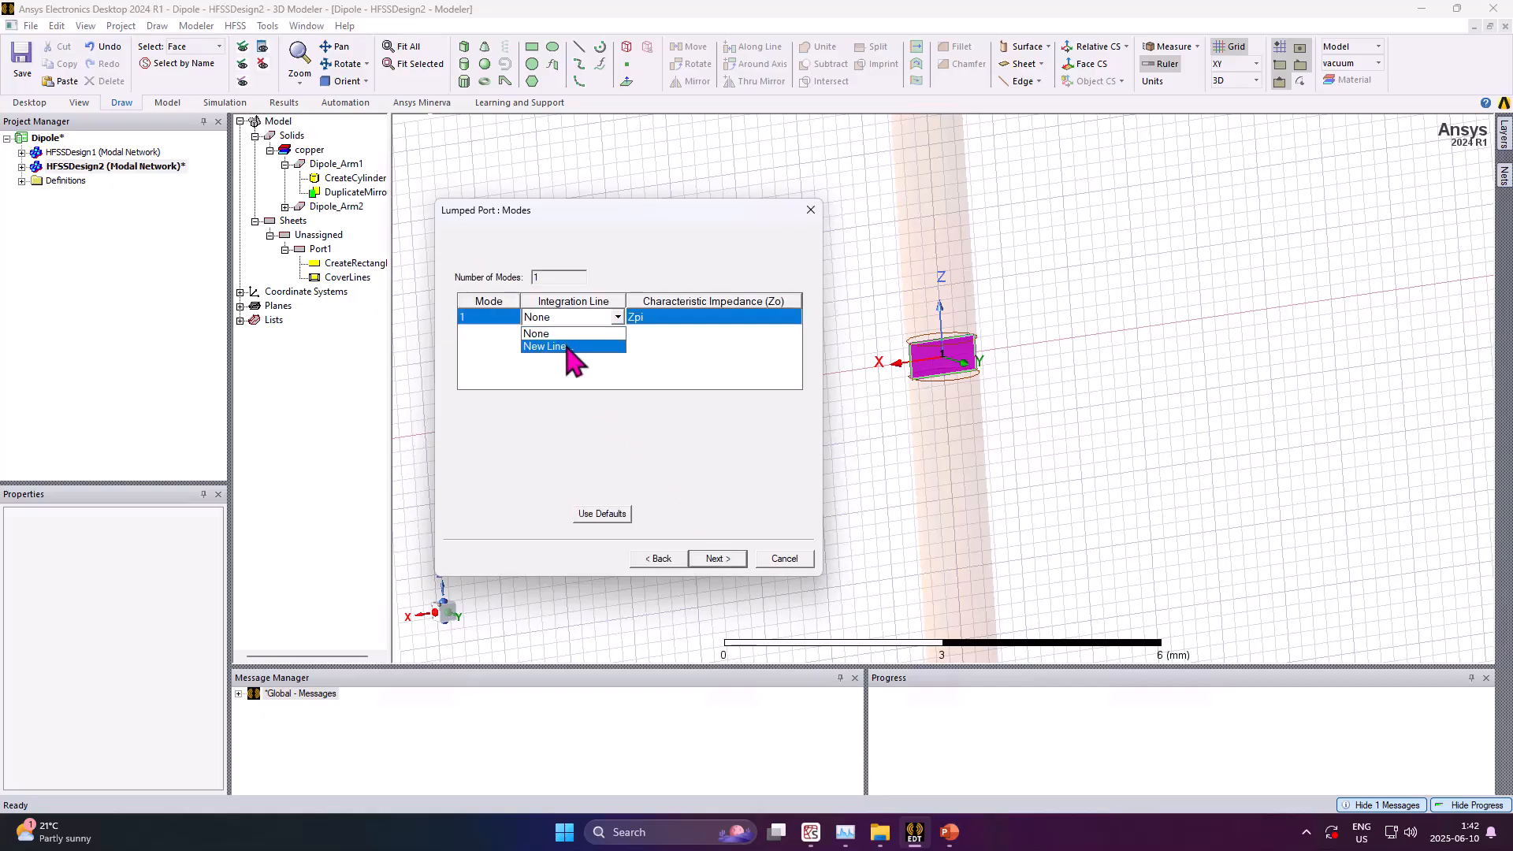
pyautogui.click(567, 347)
pyautogui.scroll(5, 948, 378)
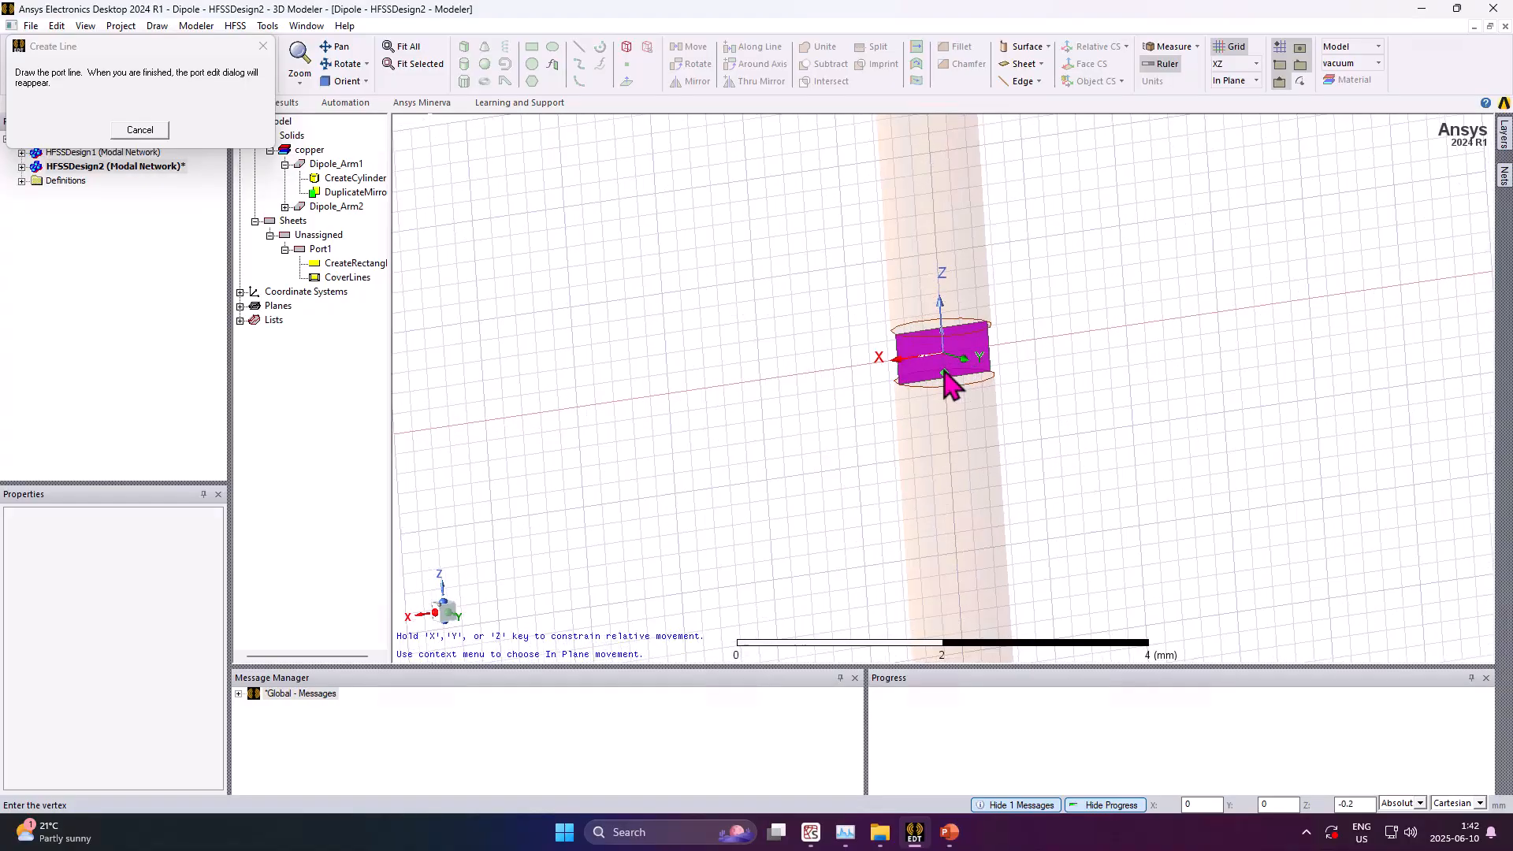
pyautogui.scroll(3, 947, 382)
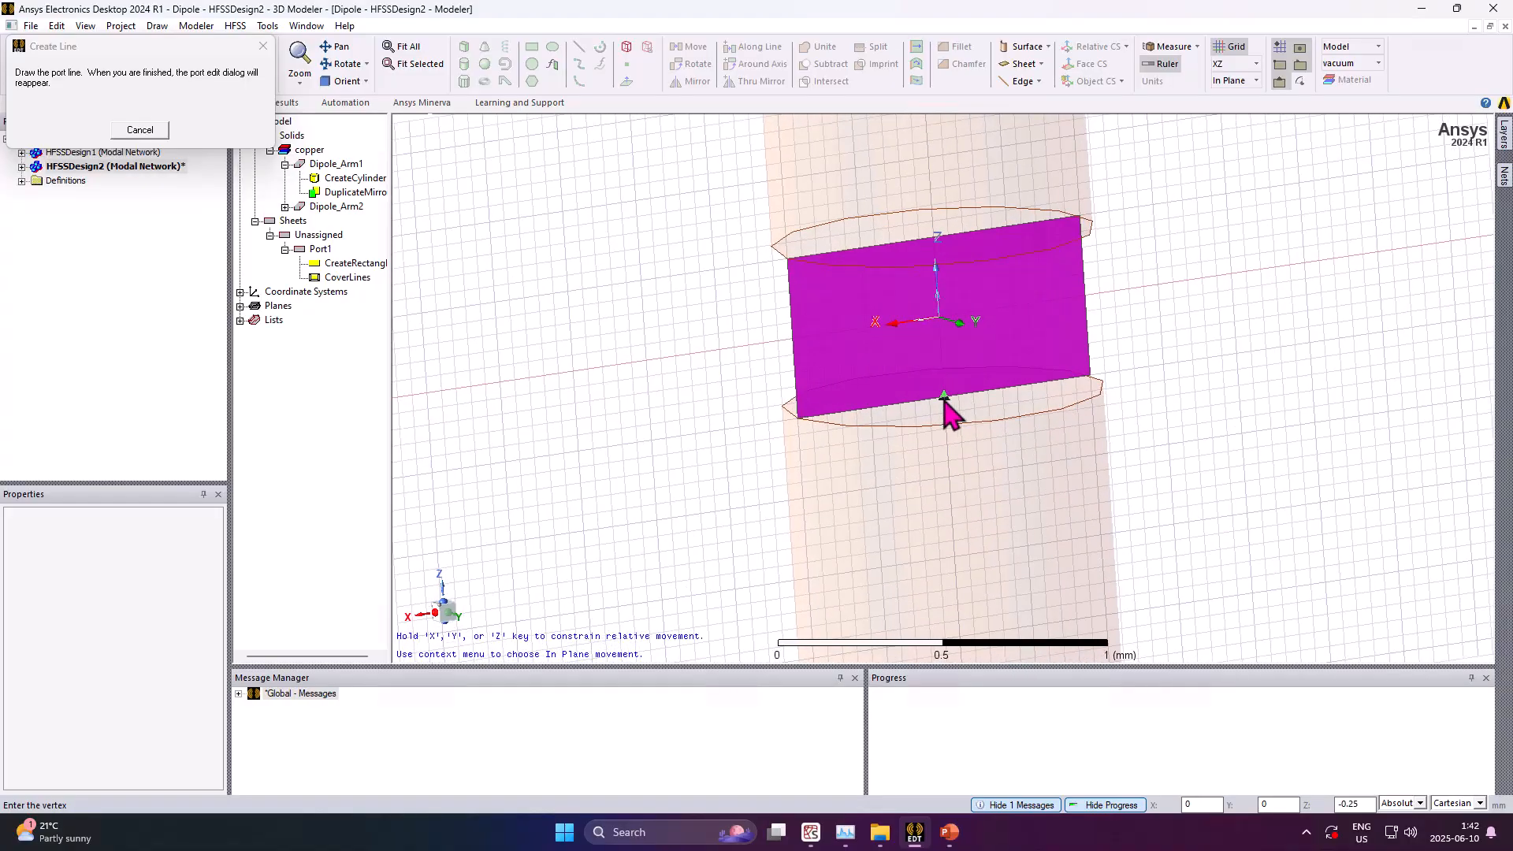
pyautogui.click(943, 395)
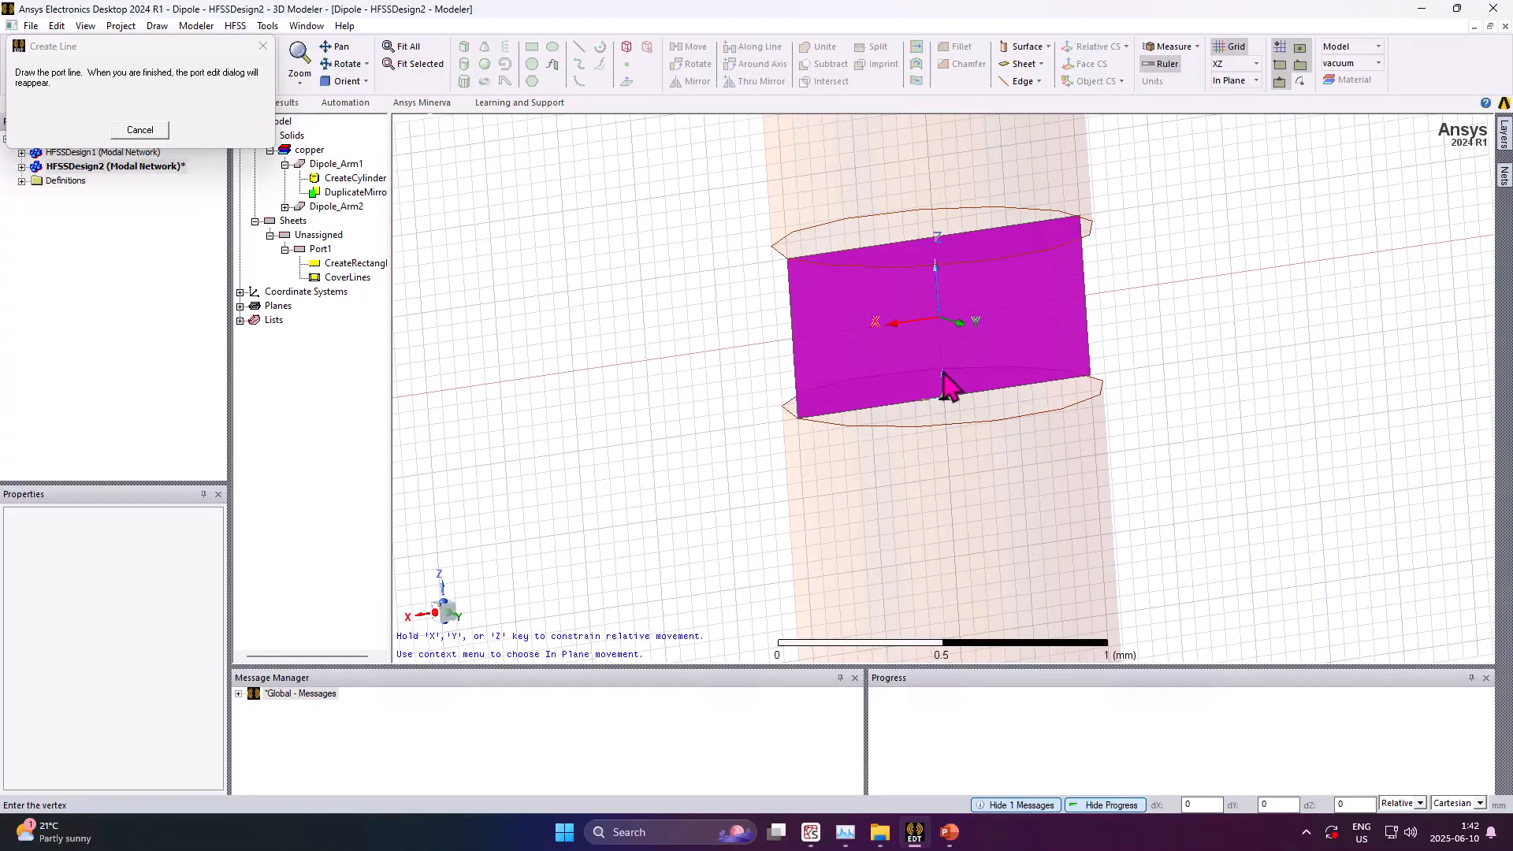
pyautogui.click(934, 236)
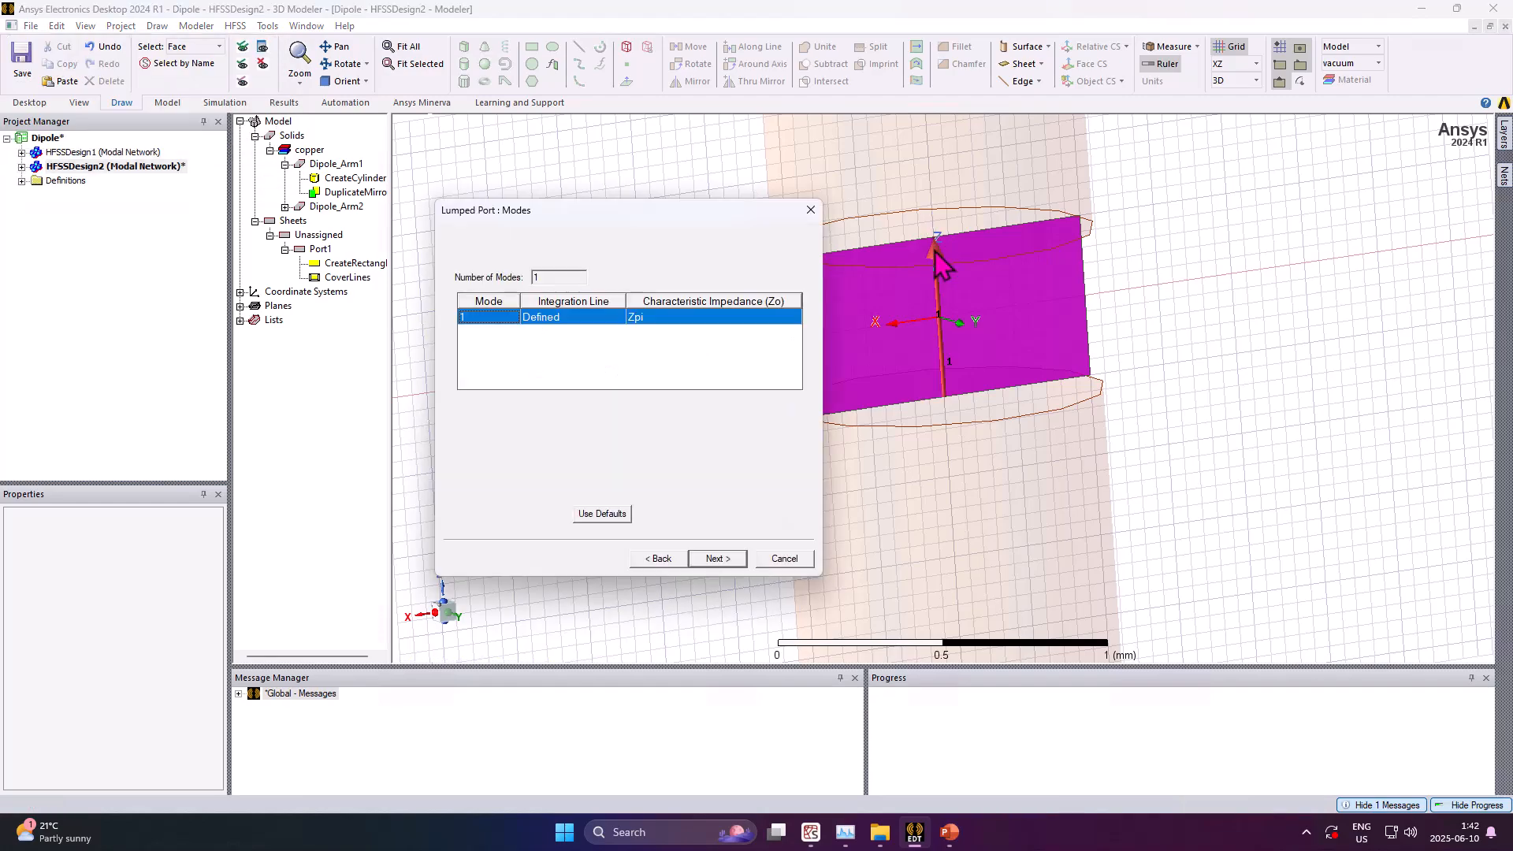
pyautogui.click(715, 558)
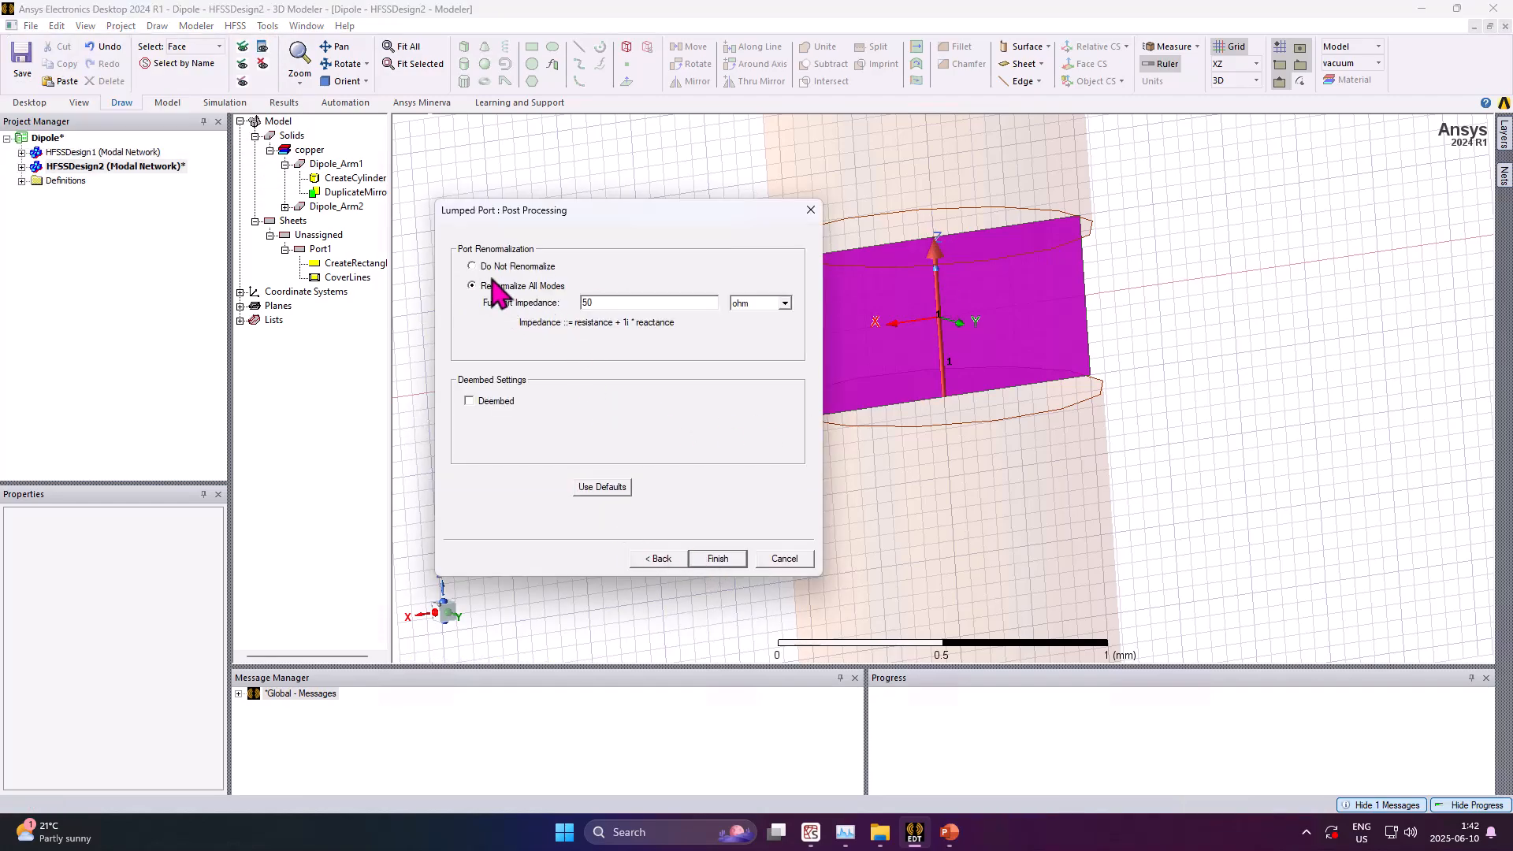
pyautogui.click(718, 558)
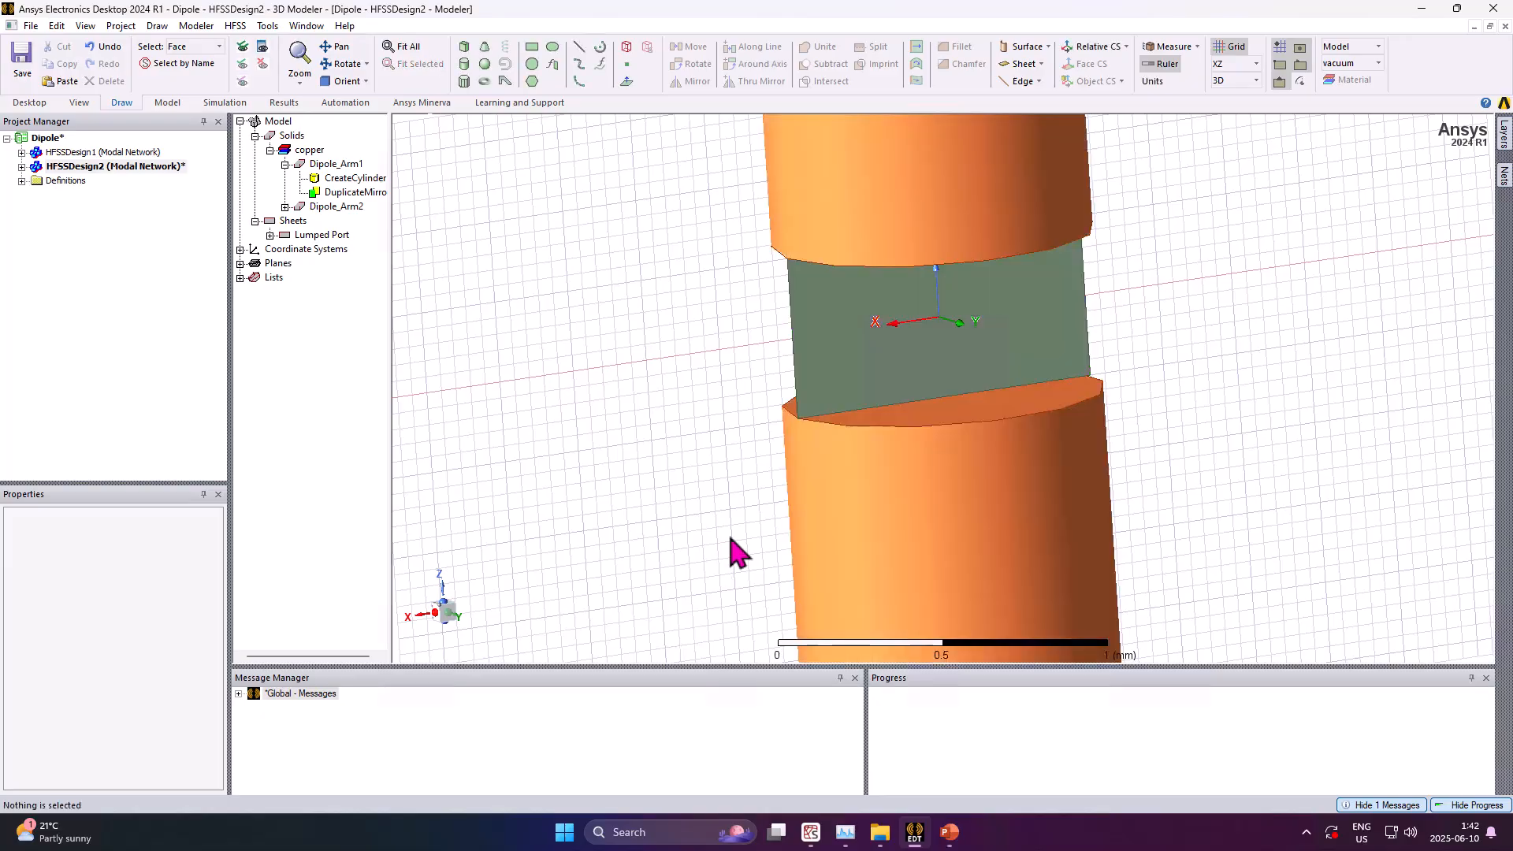
# Create an air region padded by an absolute offset of 20 mm in all directions
pyautogui.scroll(-10, 926, 458)
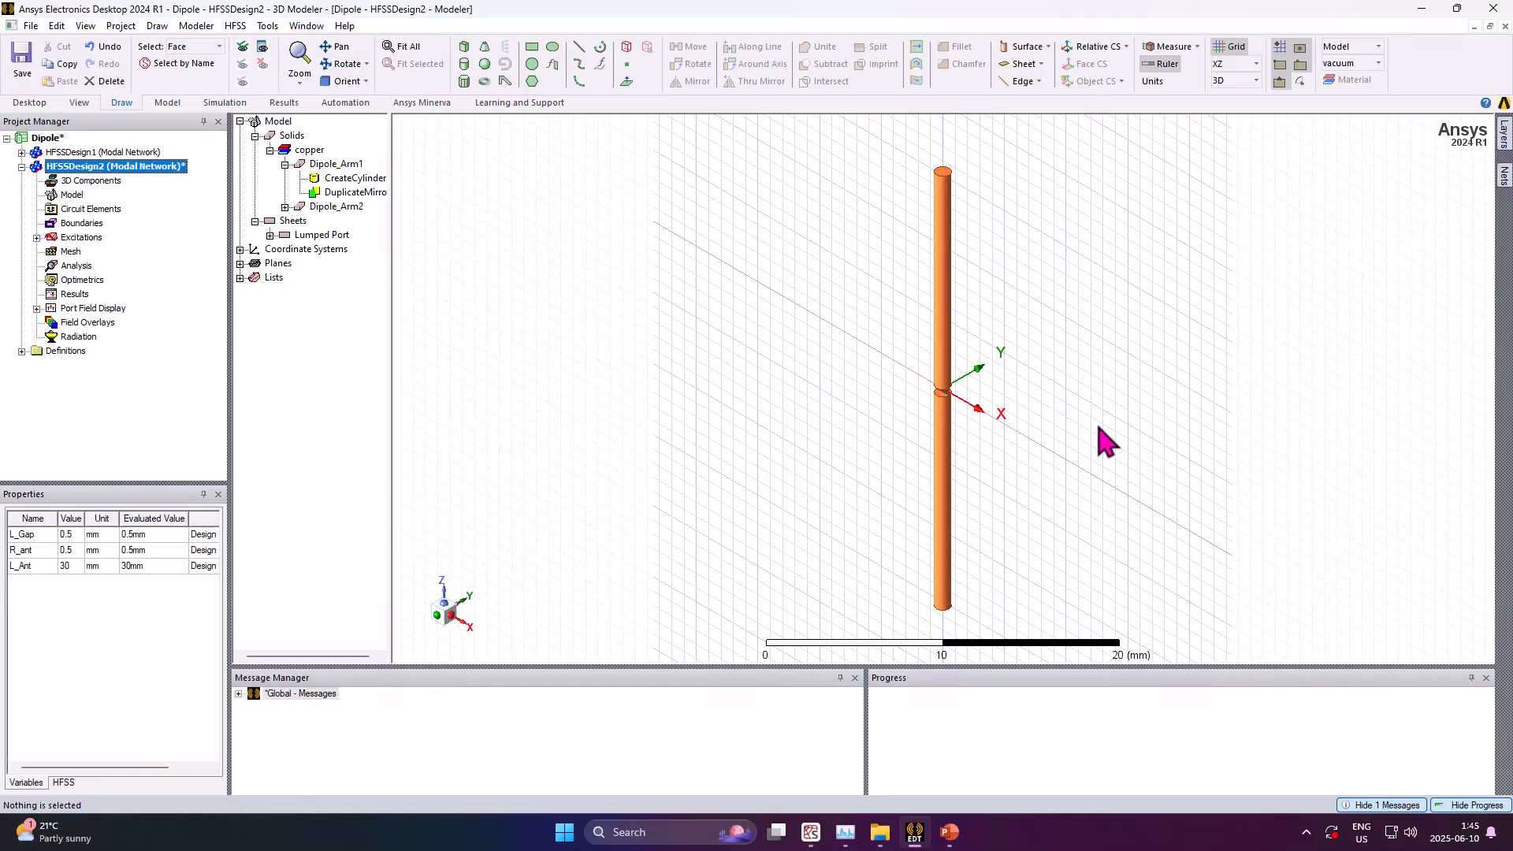
pyautogui.click(1003, 421)
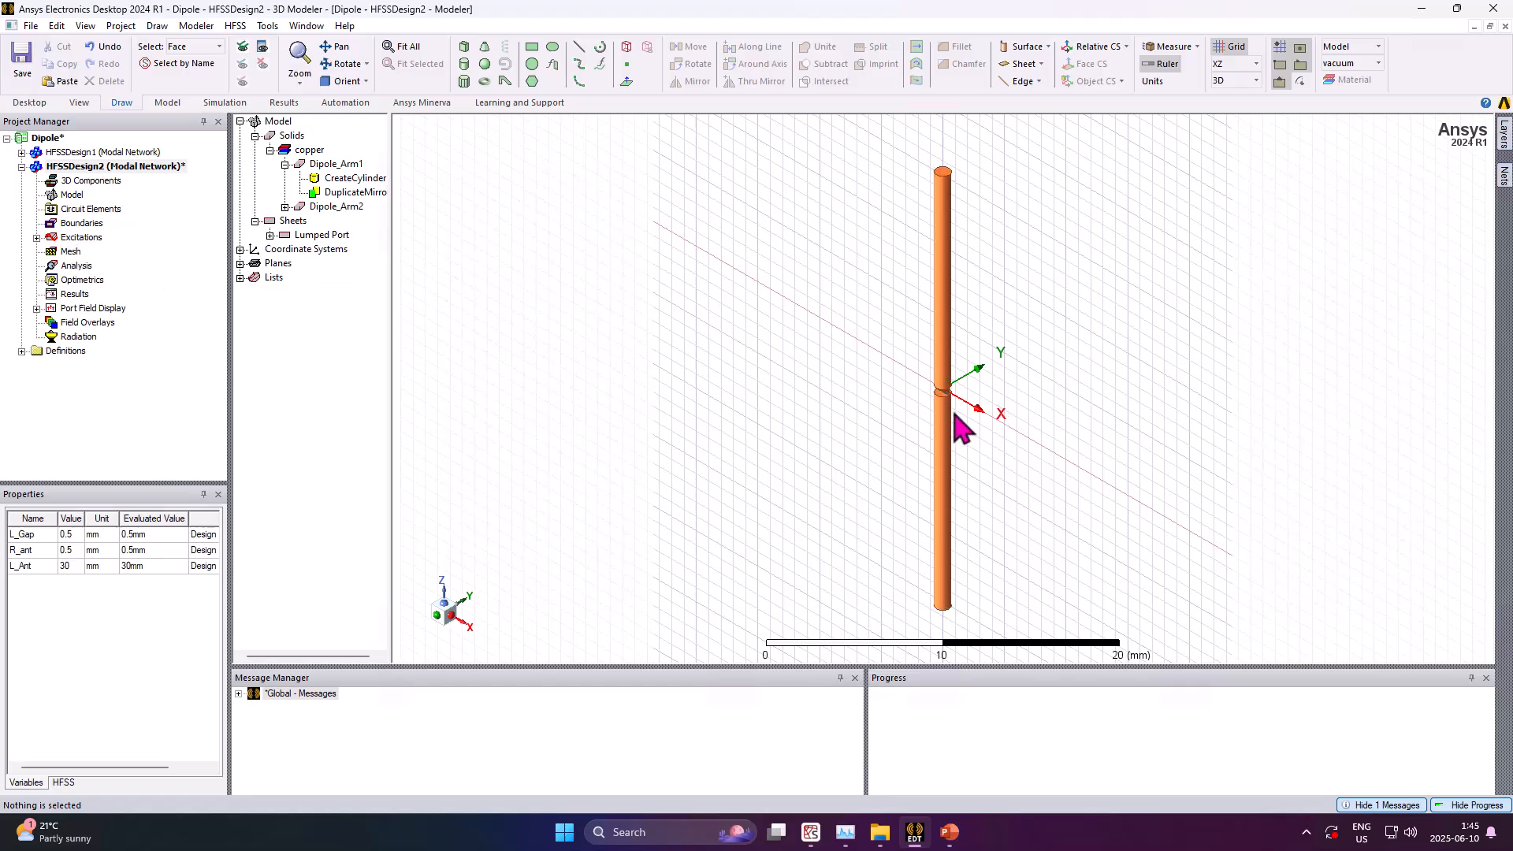
pyautogui.click(629, 49)
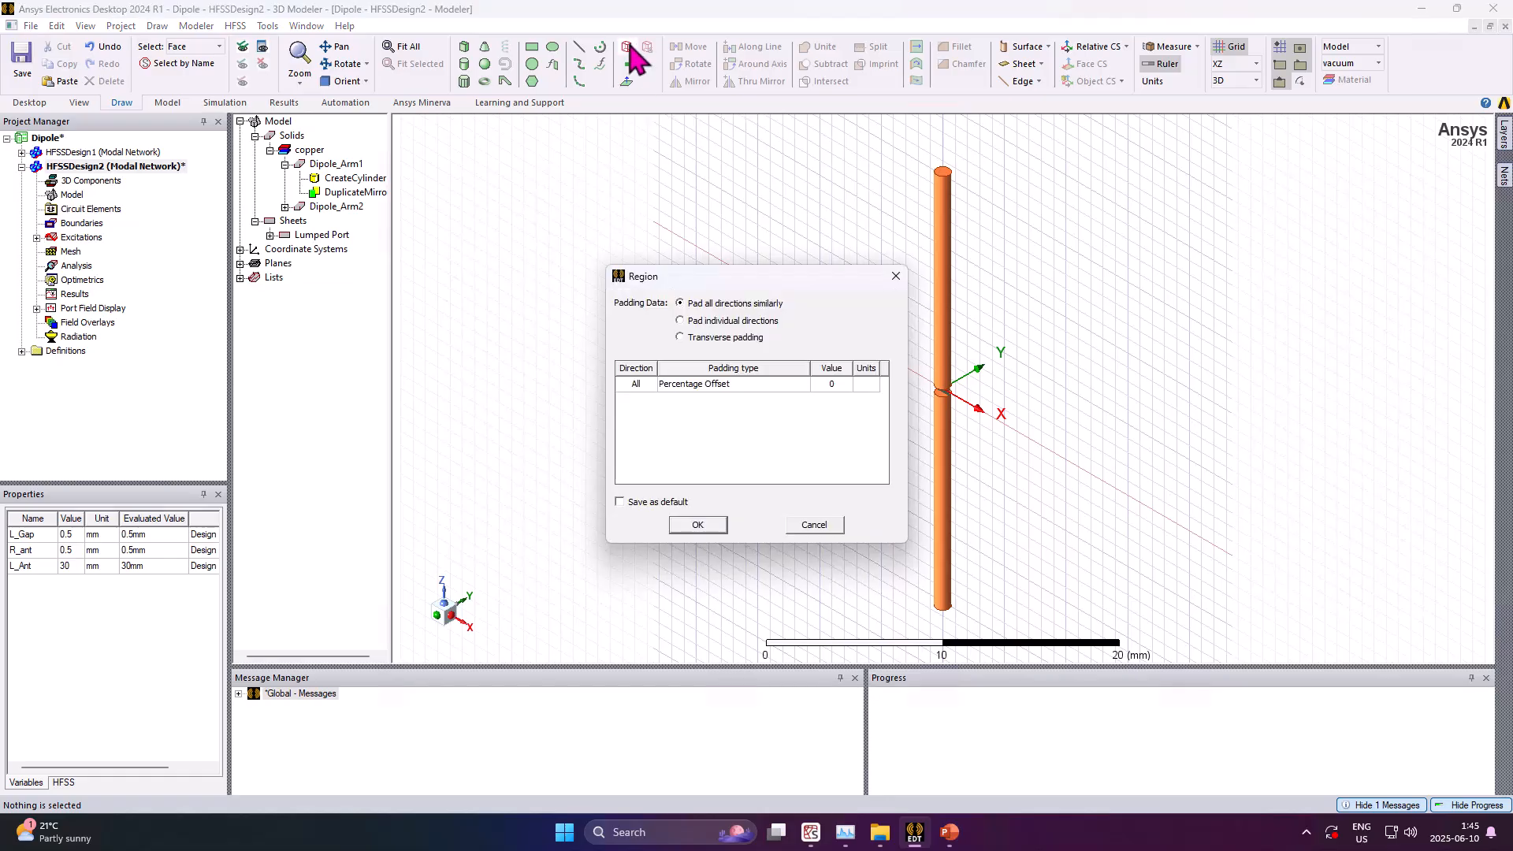
pyautogui.click(770, 385)
pyautogui.click(736, 406)
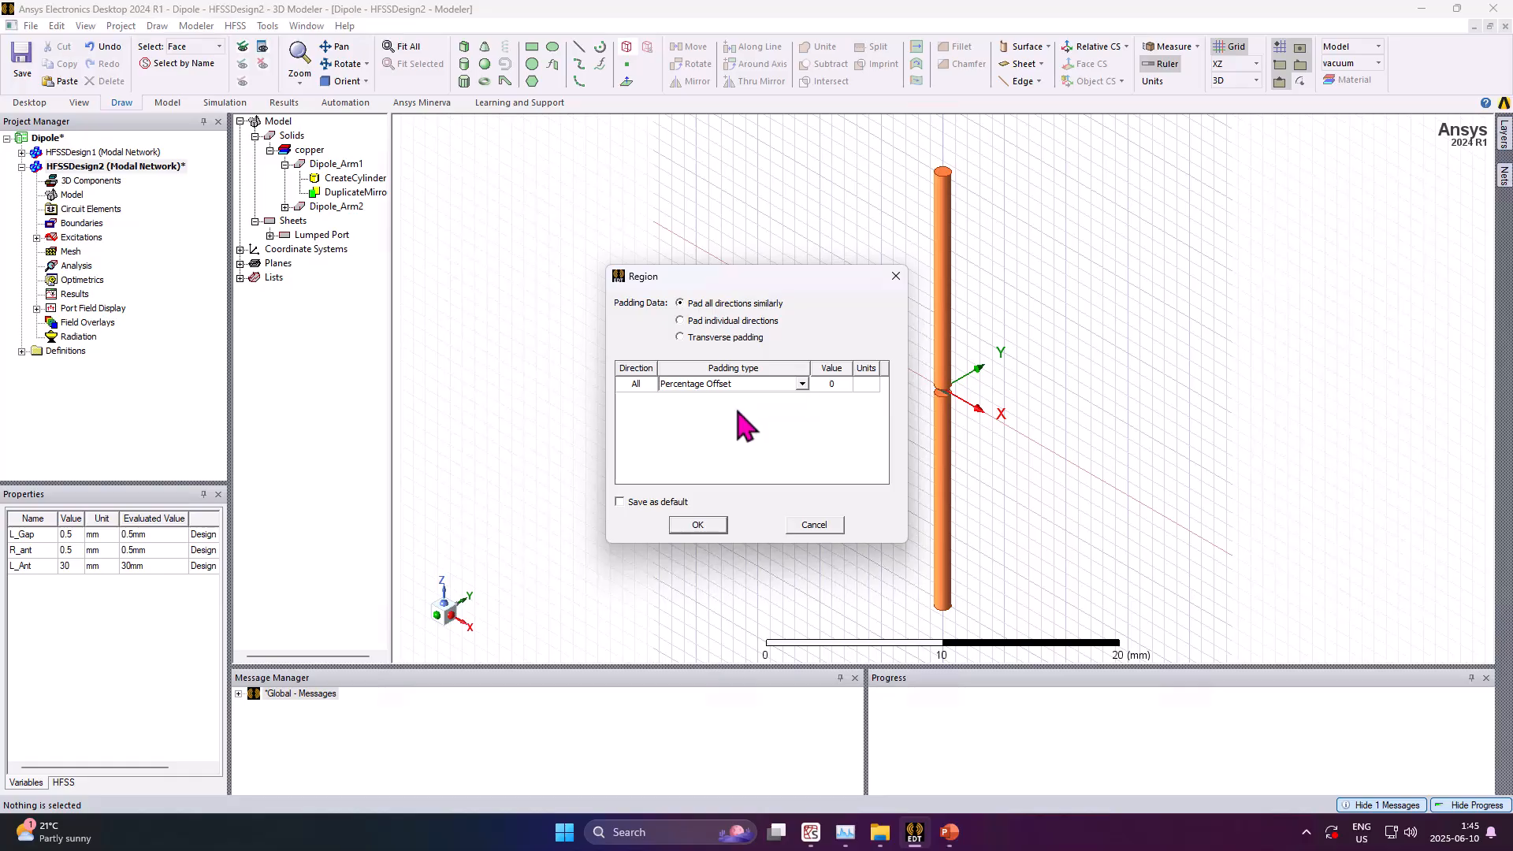
pyautogui.click(833, 385)
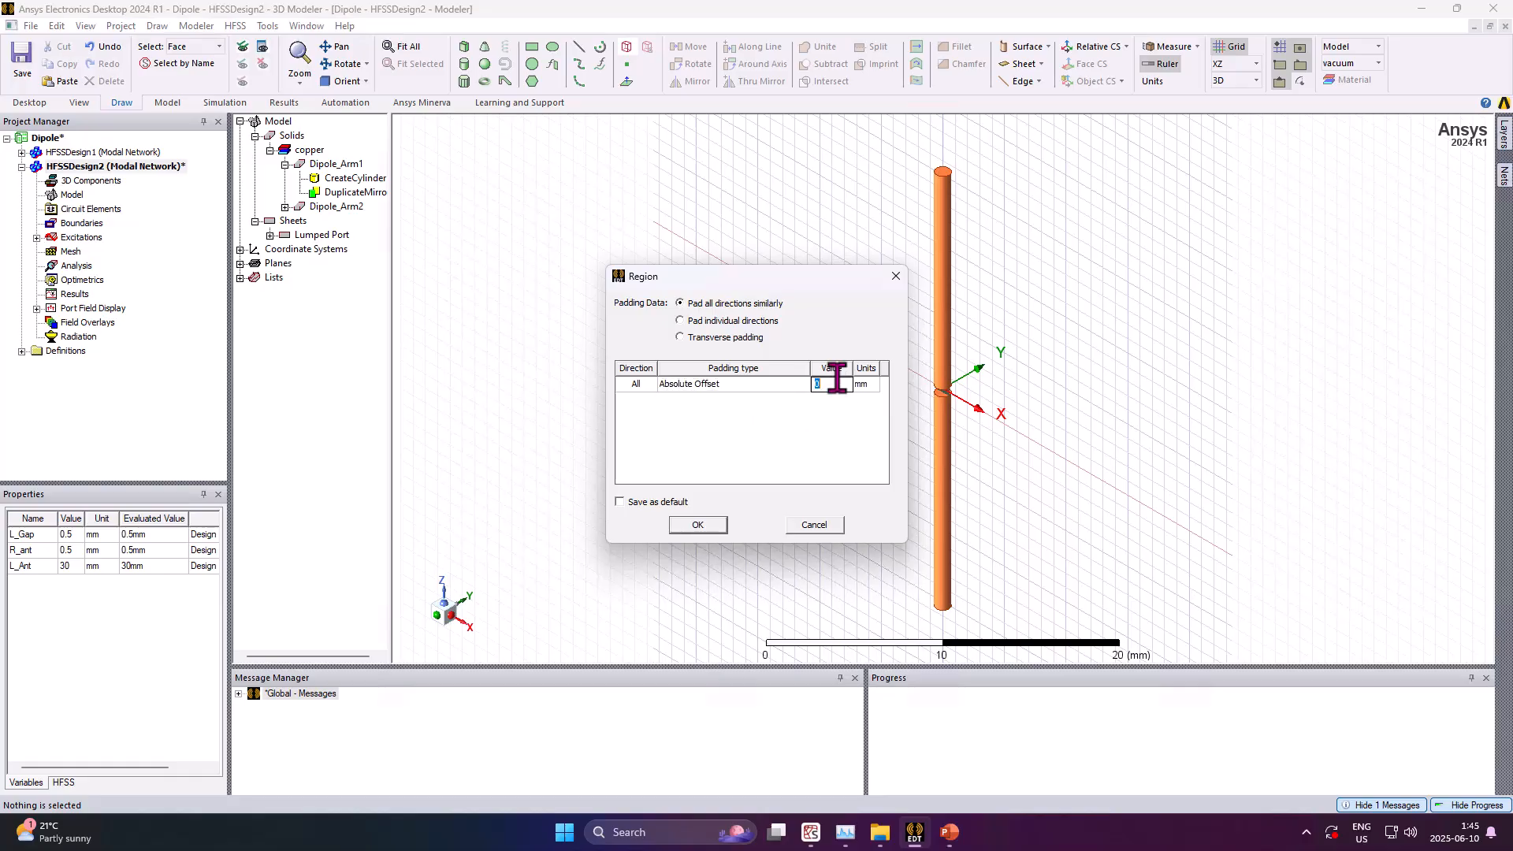
pyautogui.write('20')
pyautogui.click(698, 525)
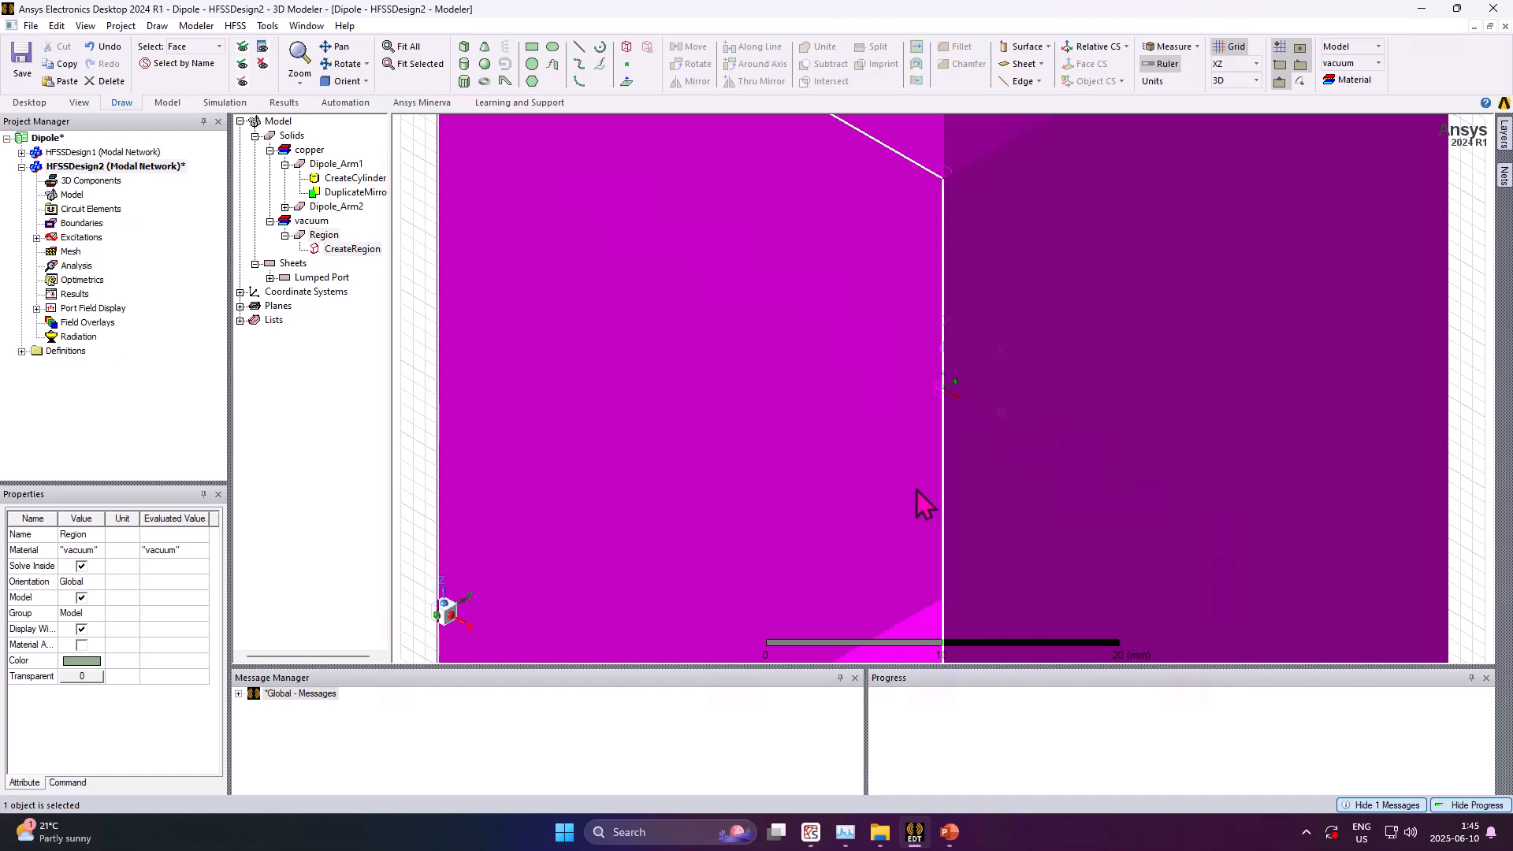
# Assign a Radiation boundary to the Region object
pyautogui.scroll(-5, 919, 500)
pyautogui.scroll(-1, 1025, 465)
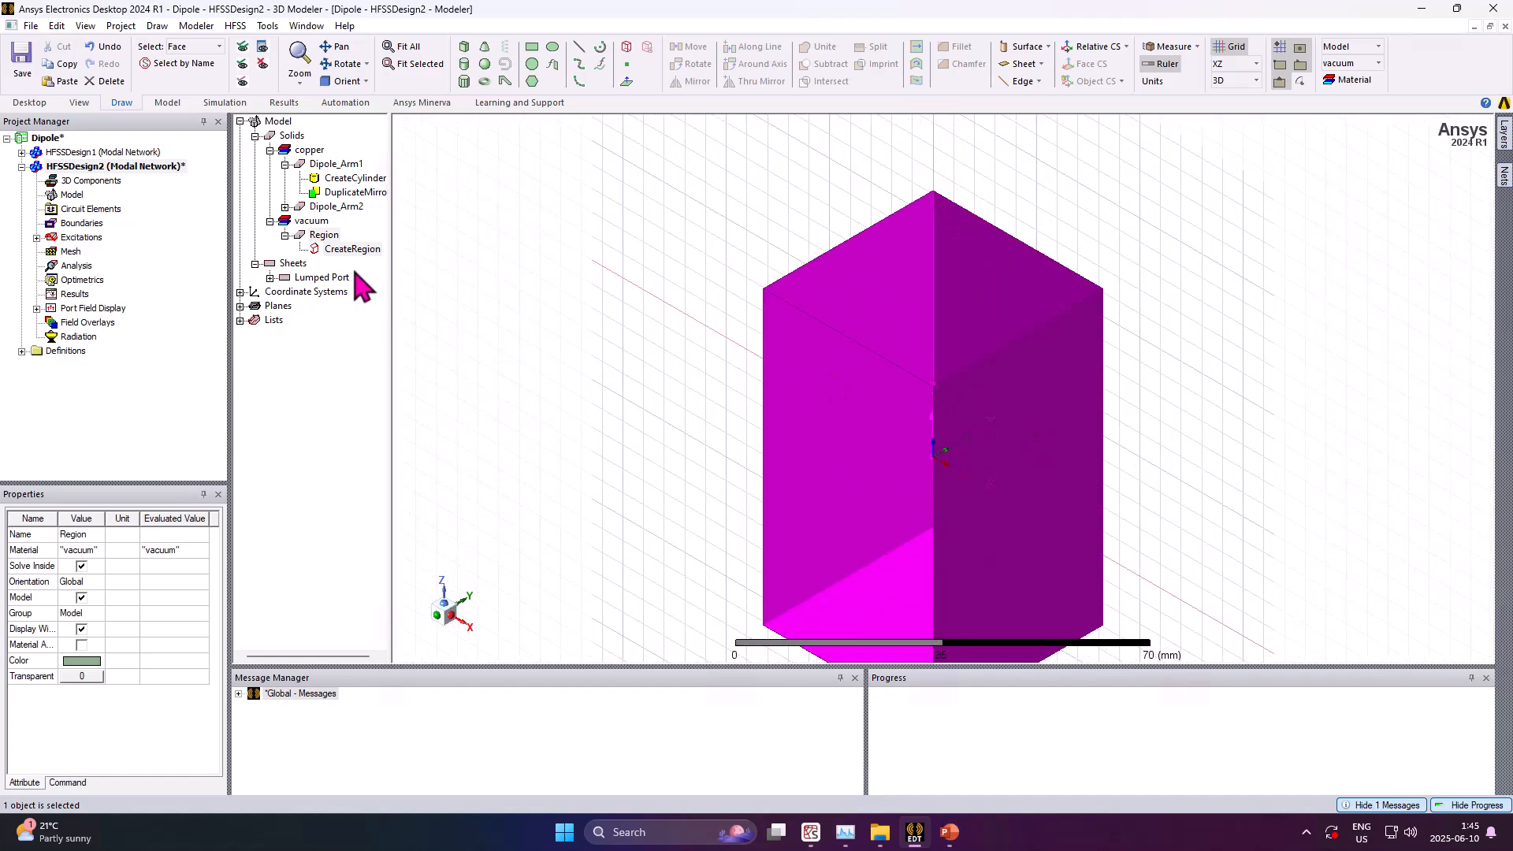
pyautogui.rightClick(329, 237)
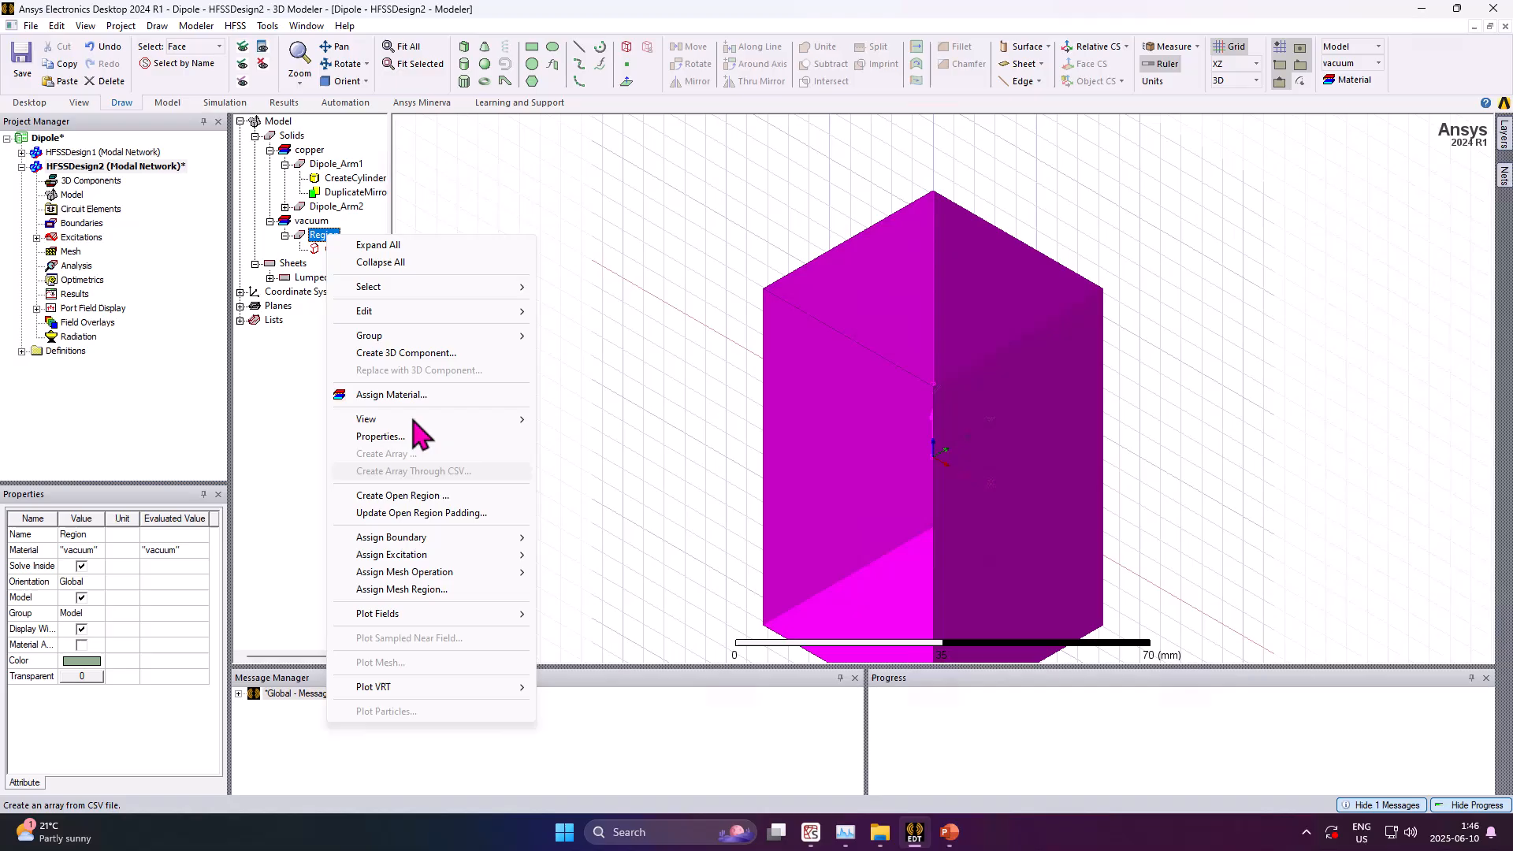
pyautogui.click(301, 237)
pyautogui.rightClick(311, 233)
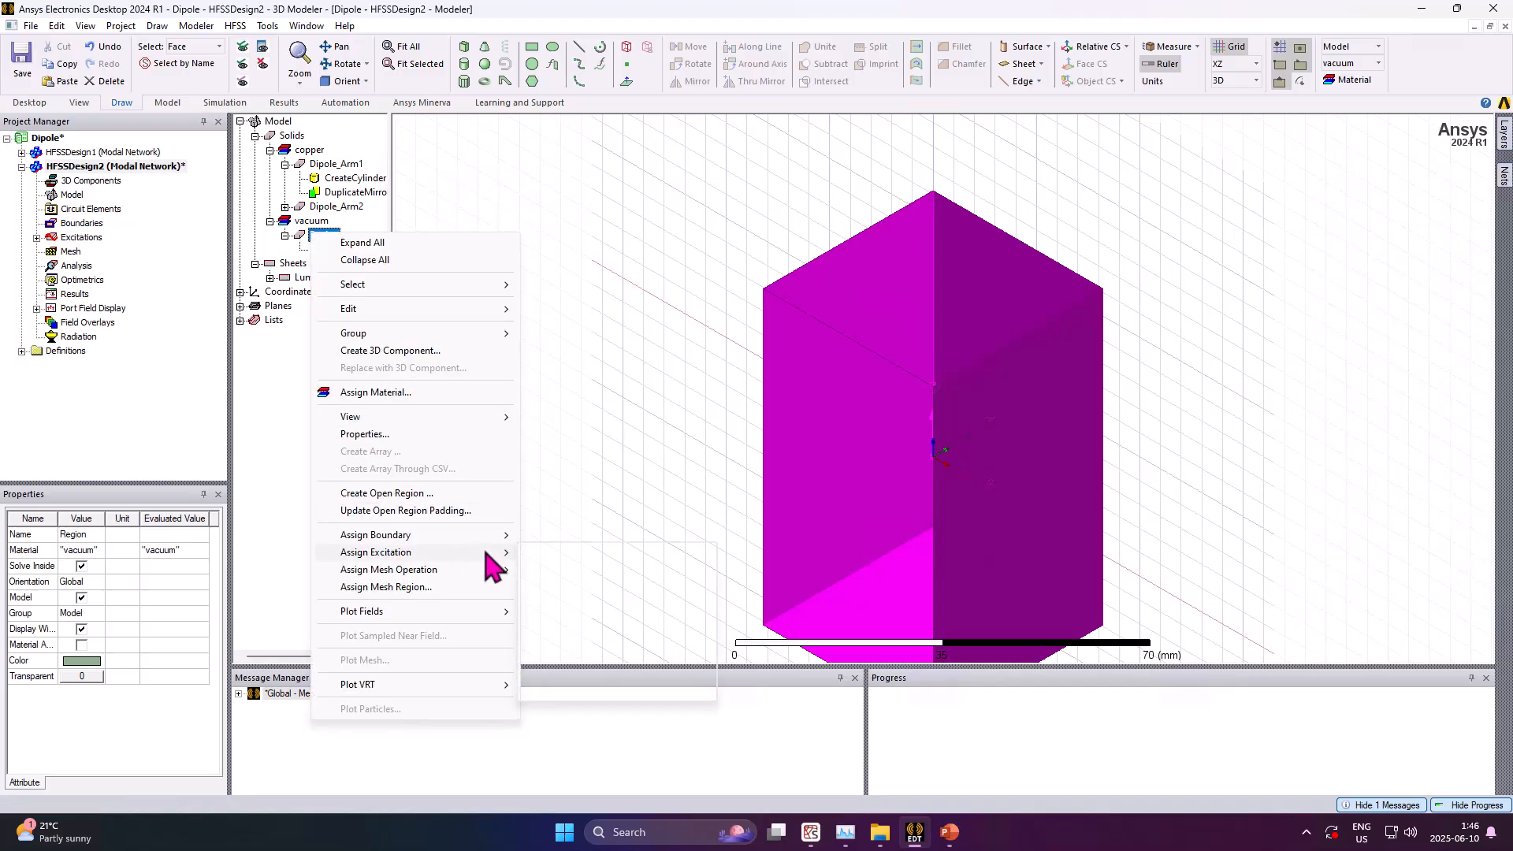
pyautogui.moveTo(490, 537)
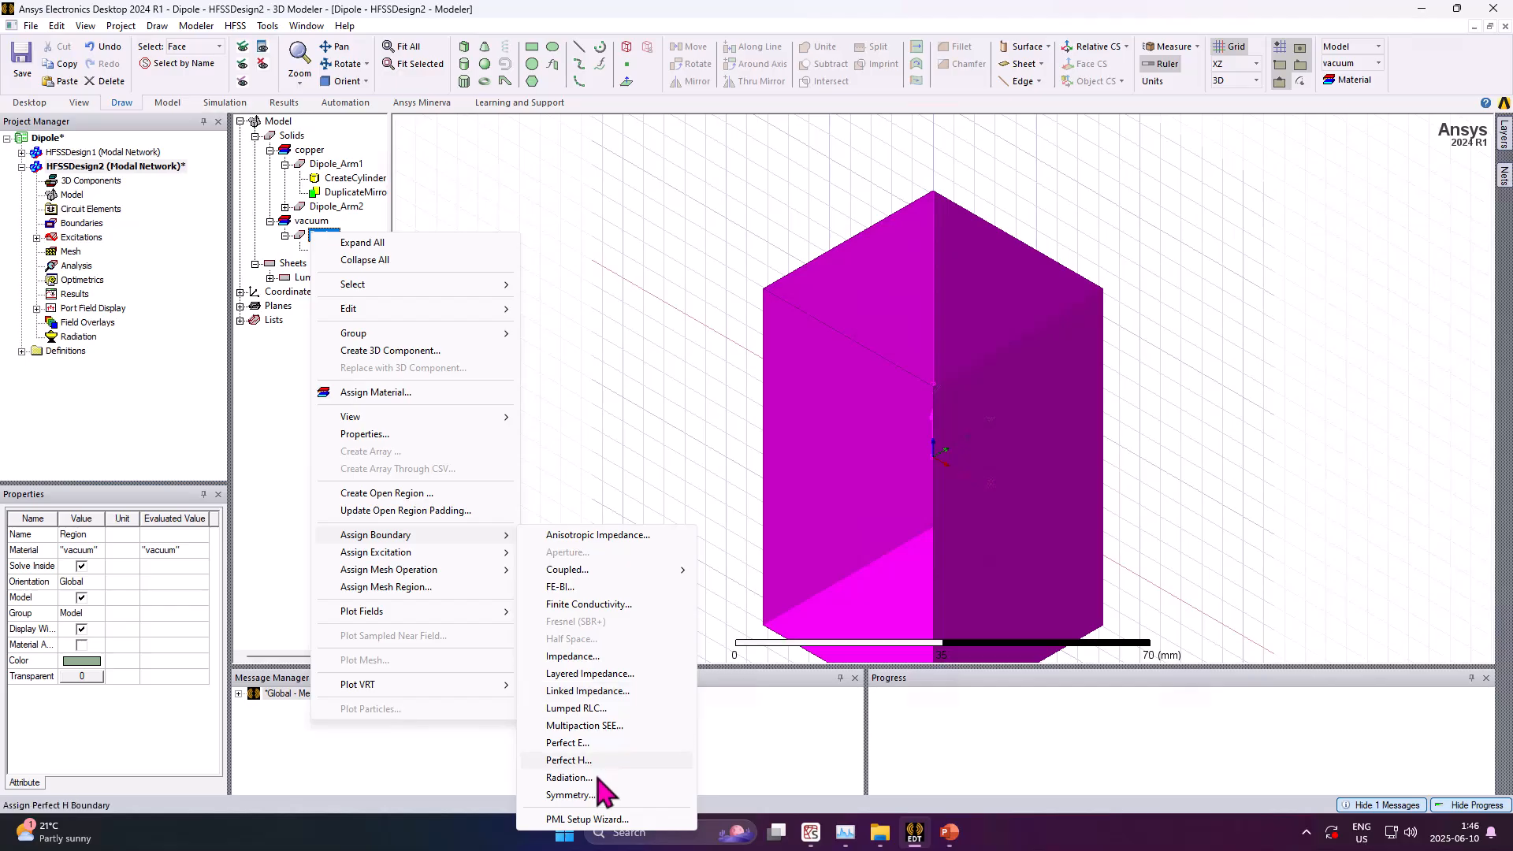
pyautogui.click(569, 778)
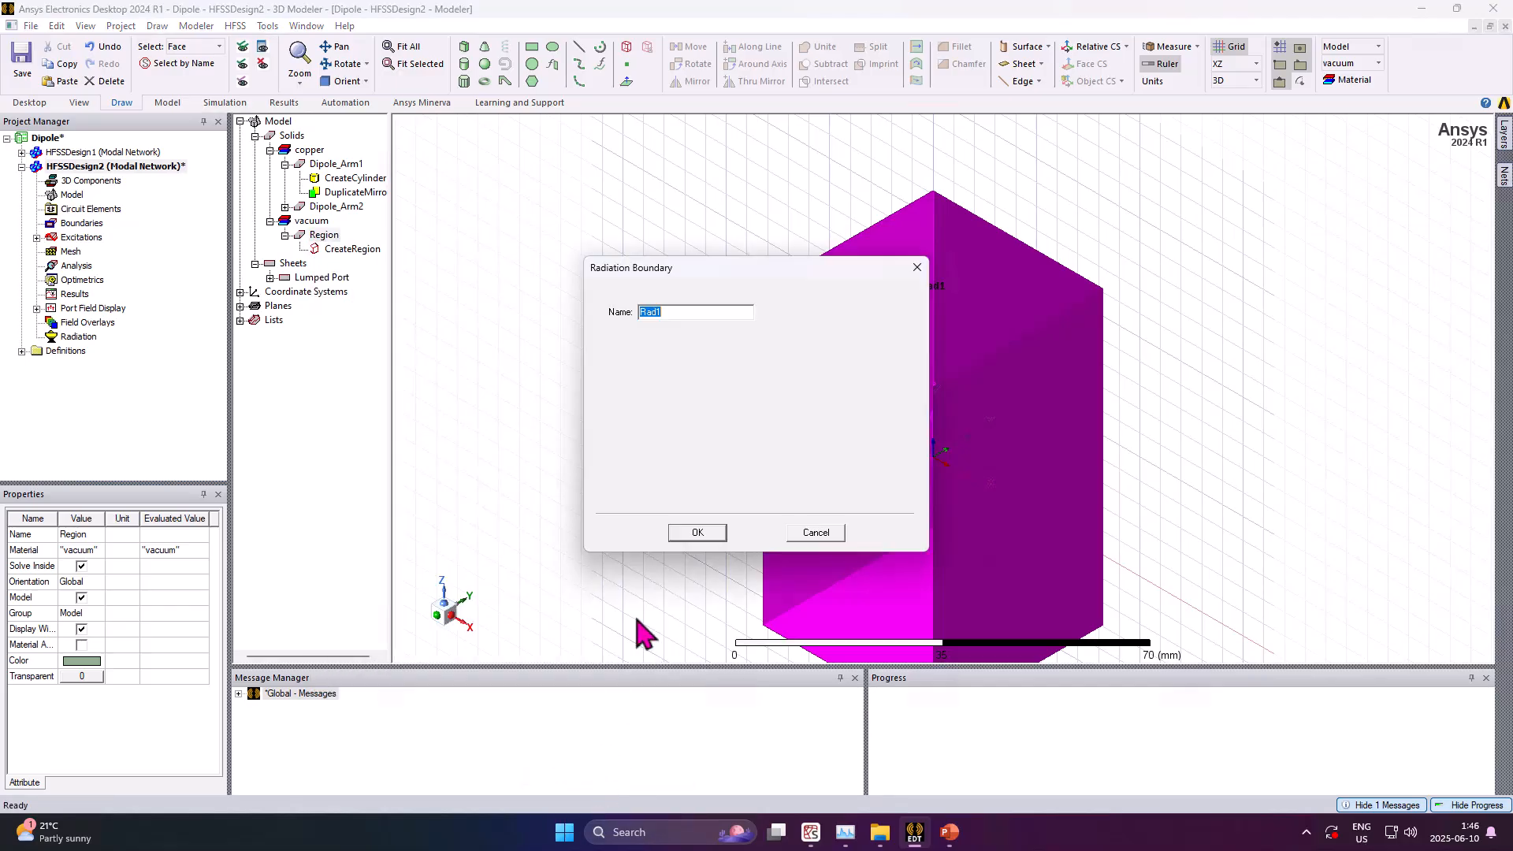
pyautogui.click(692, 533)
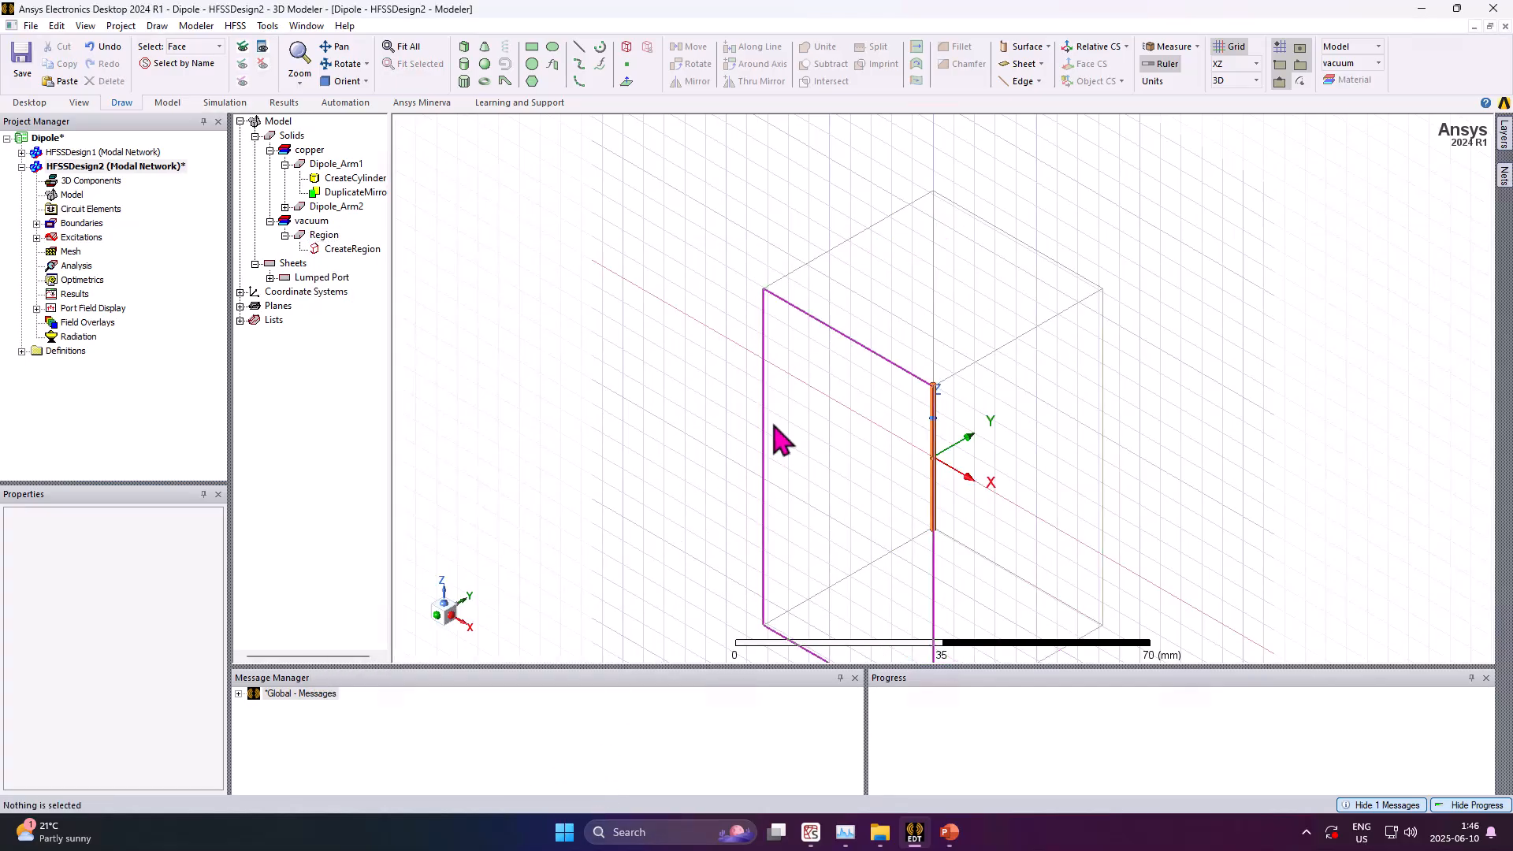
# Add an advanced solution setup with a broadband range of 4 to 6 GHz and 10 maximum passes
pyautogui.scroll(-5, 777, 439)
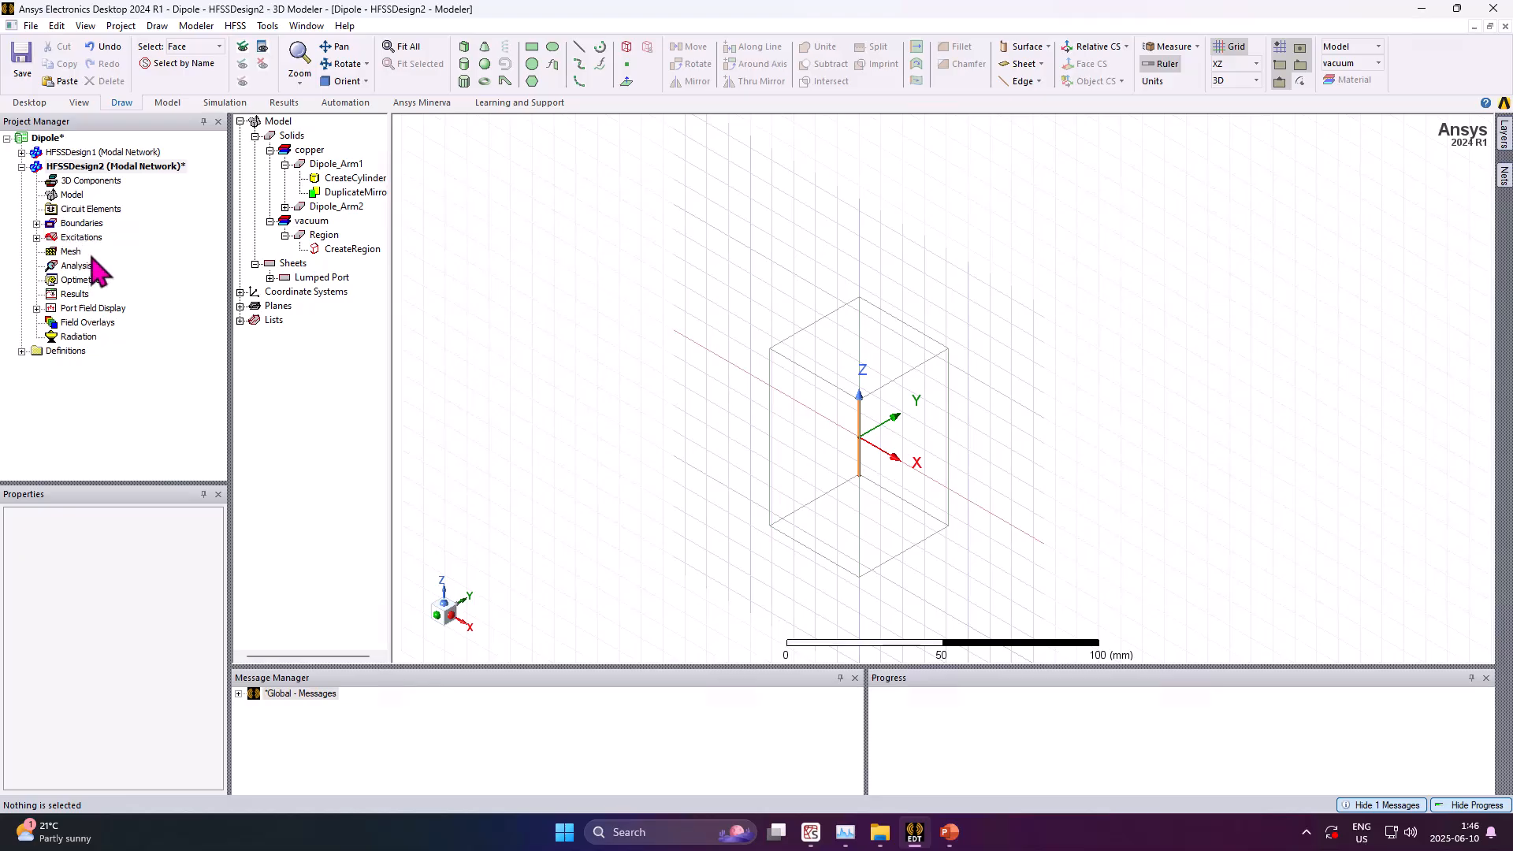
pyautogui.click(77, 267)
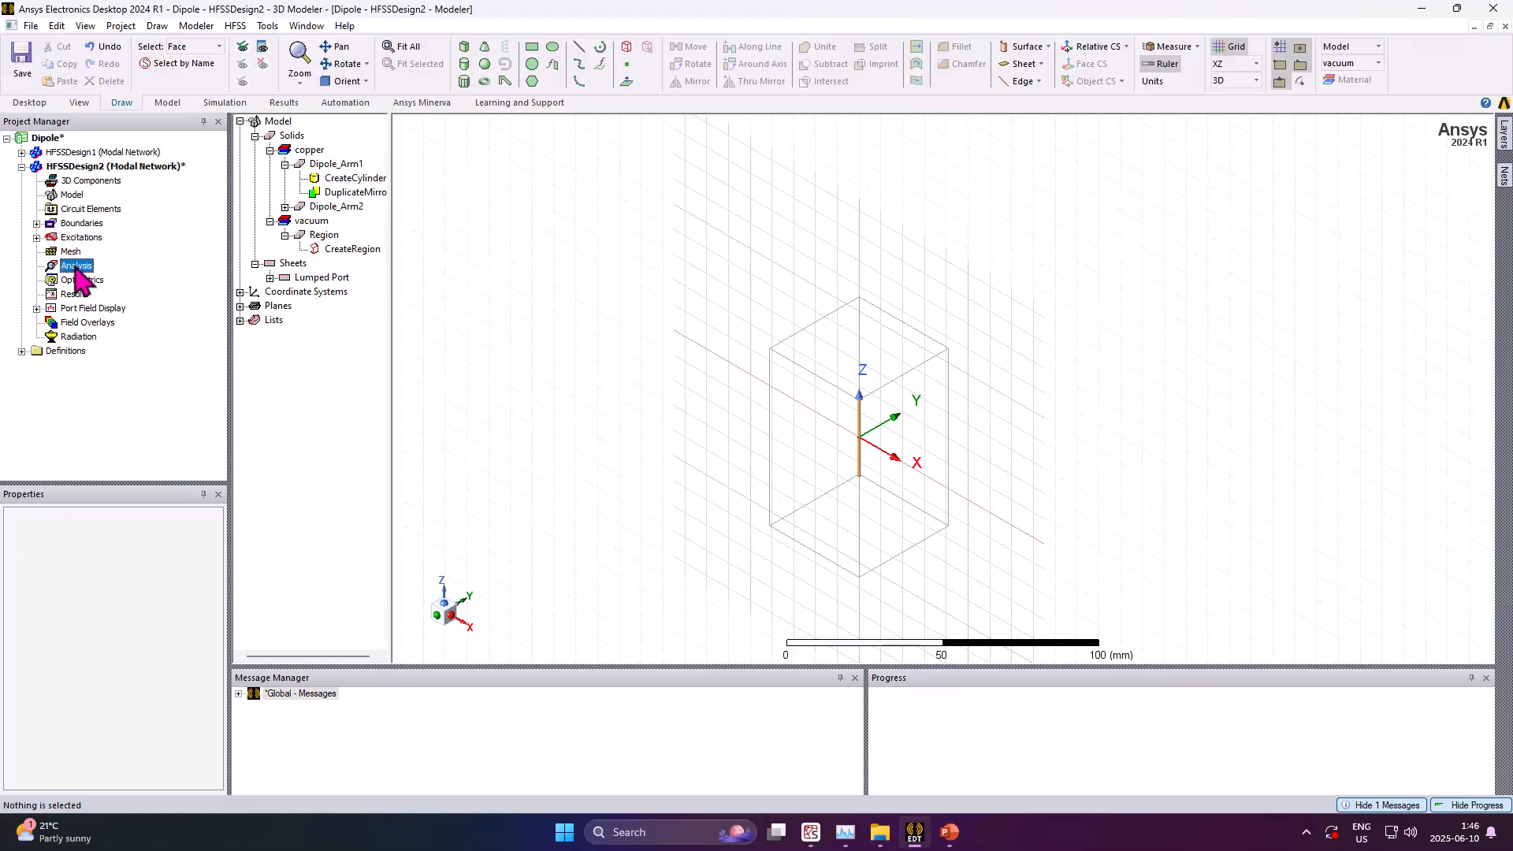
pyautogui.click(234, 27)
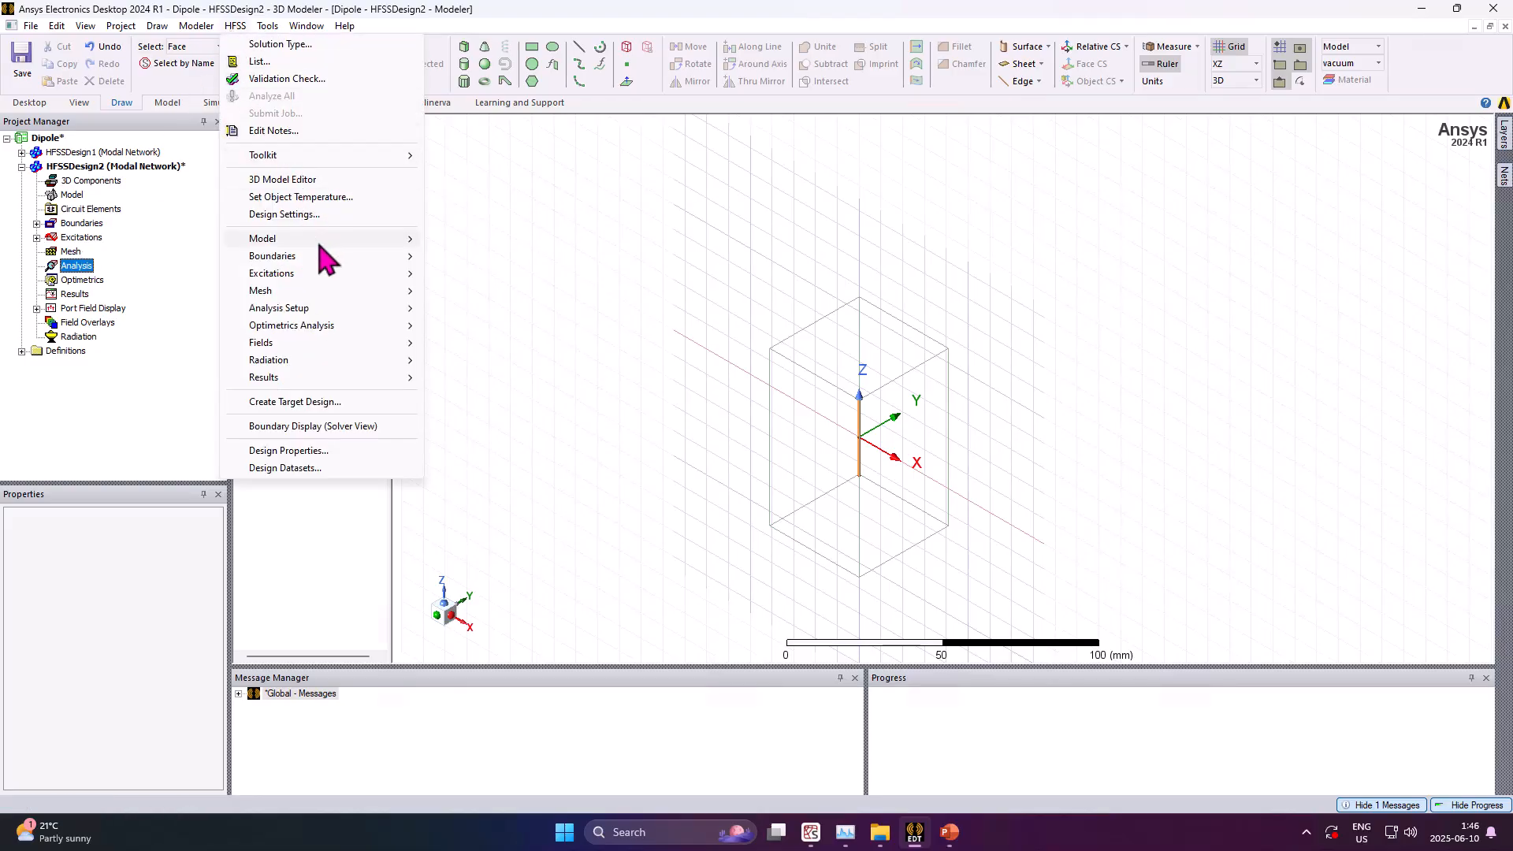
pyautogui.moveTo(353, 255)
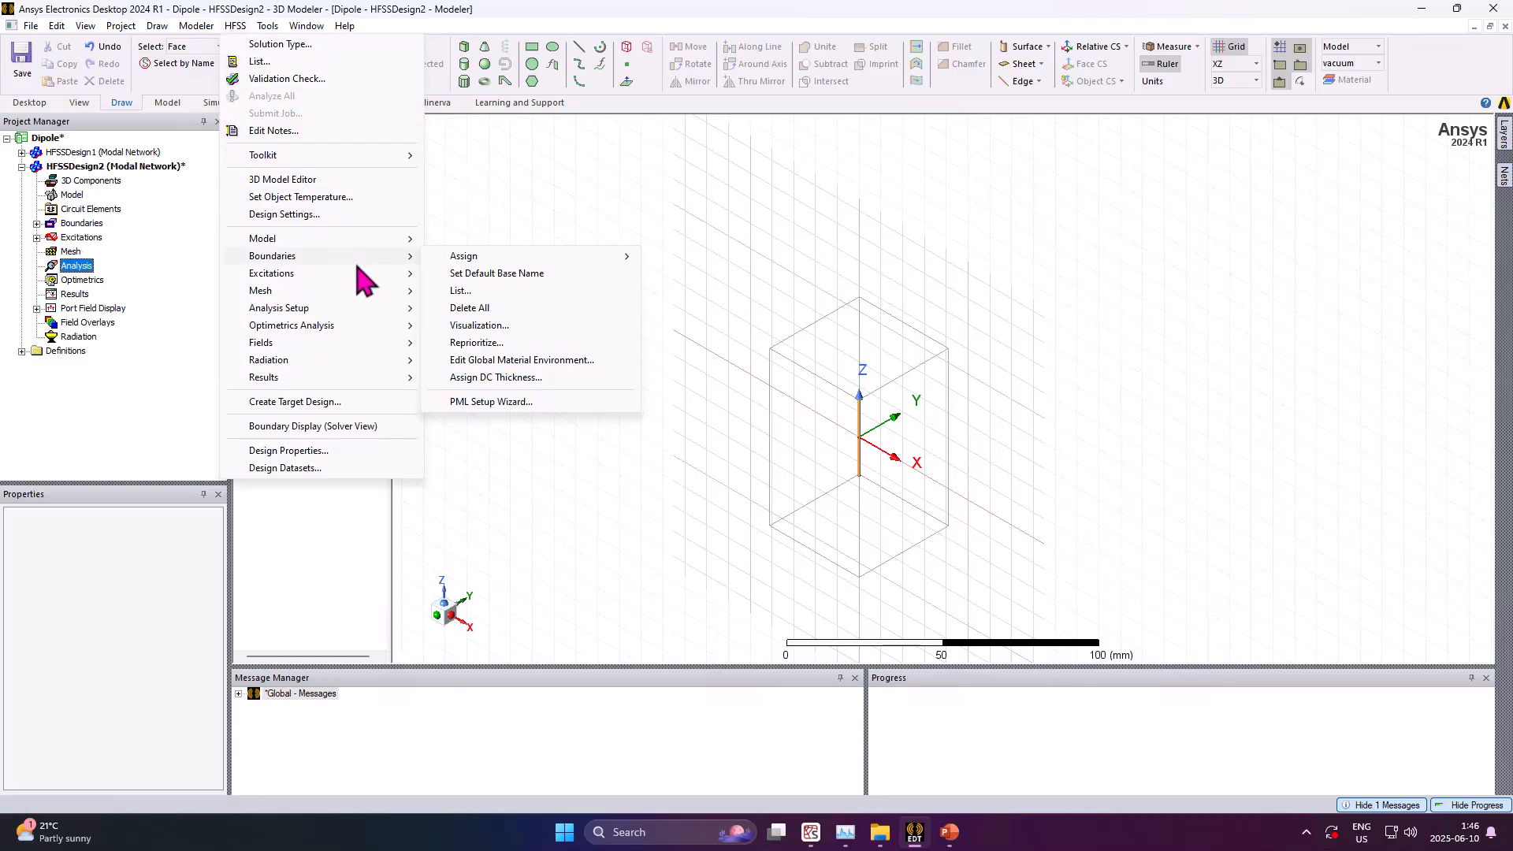
pyautogui.moveTo(400, 309)
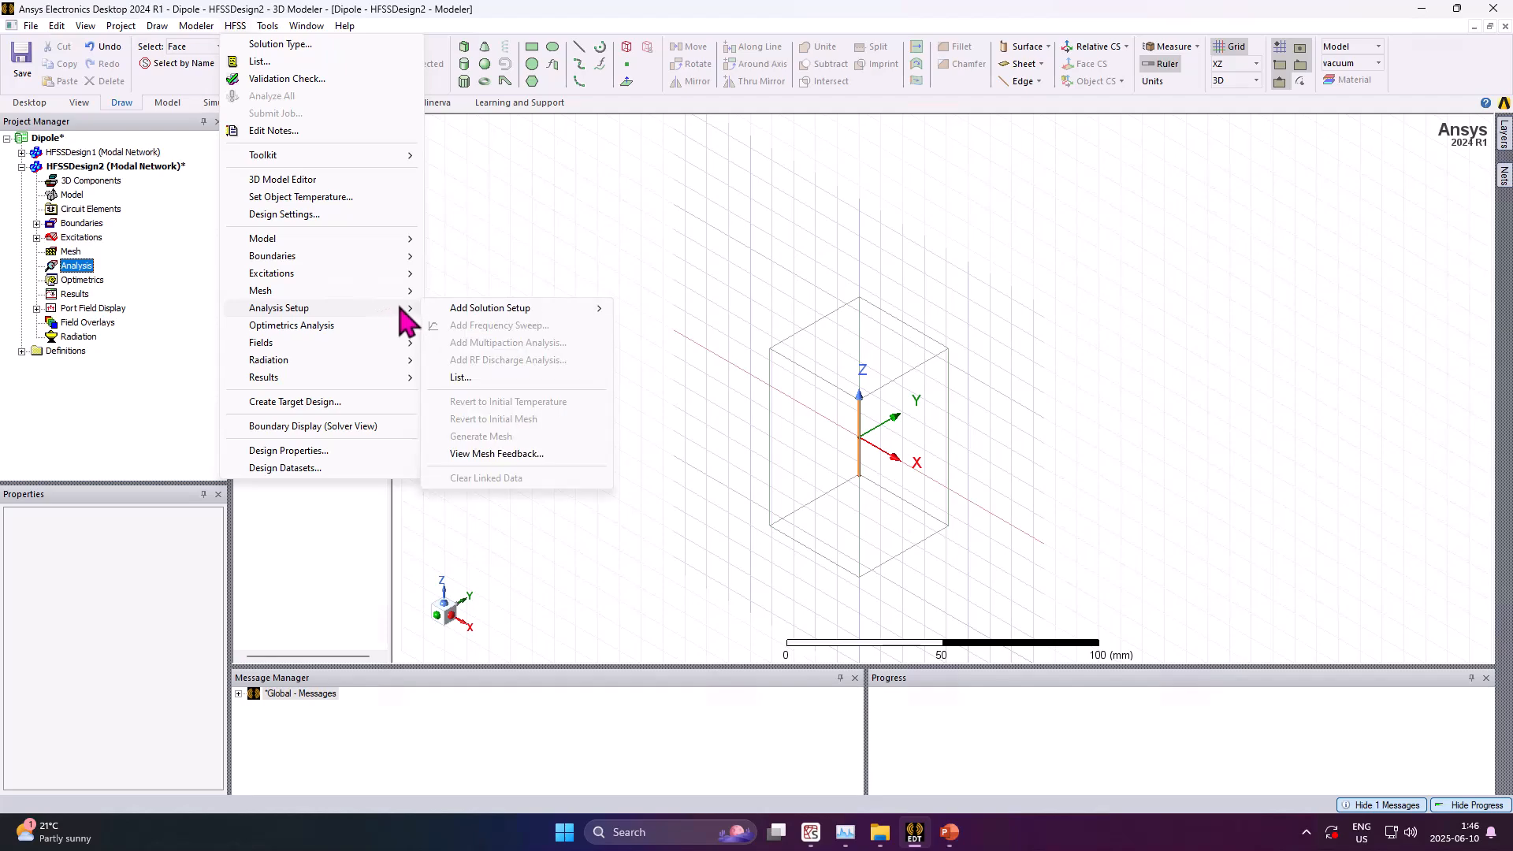
pyautogui.moveTo(564, 312)
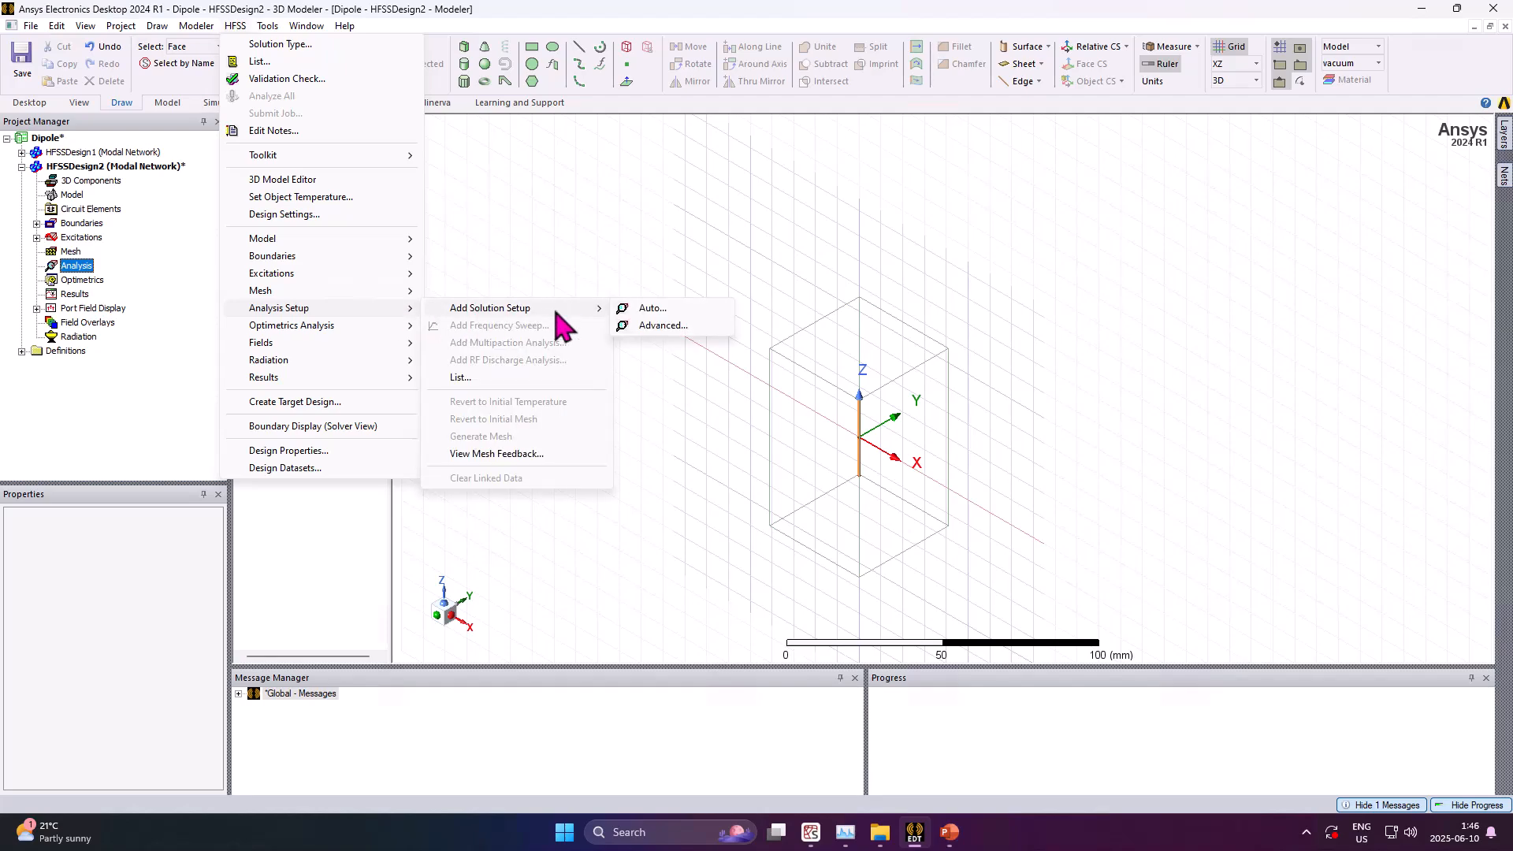
pyautogui.click(661, 330)
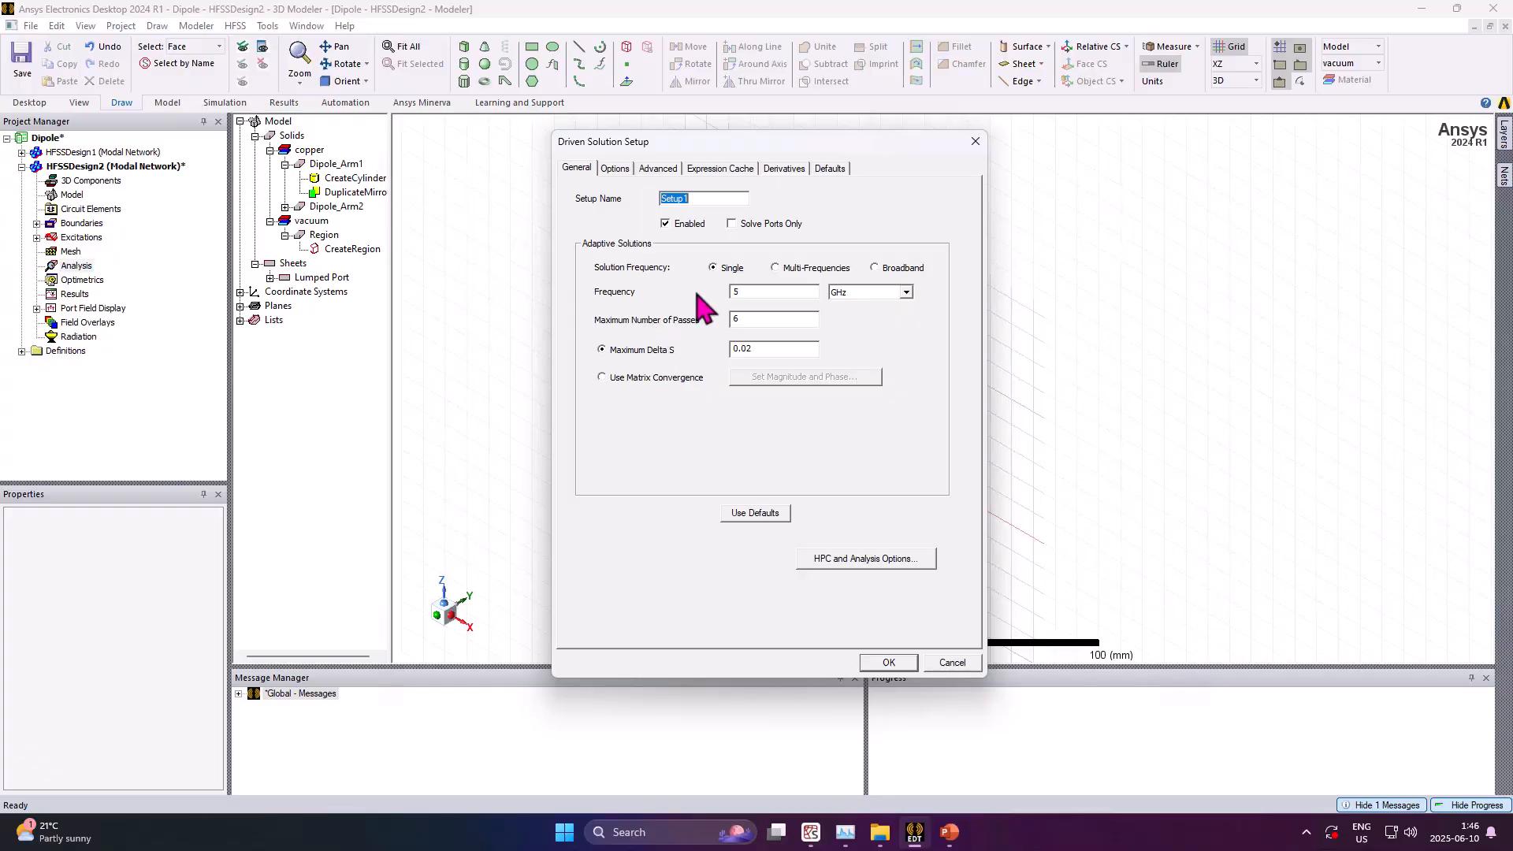
pyautogui.click(904, 270)
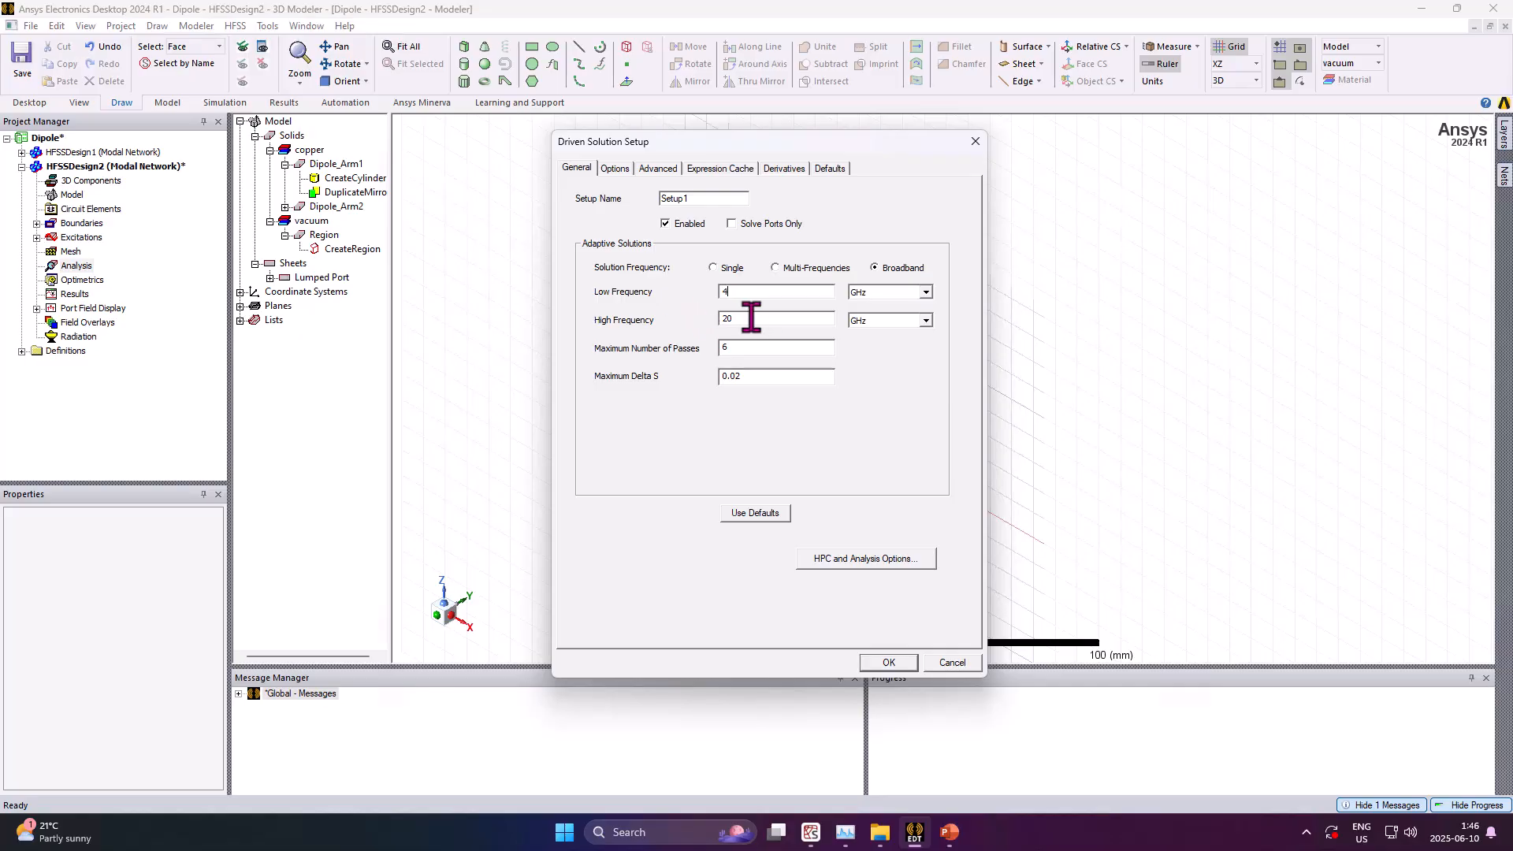
pyautogui.press('Tab')
pyautogui.write('6')
pyautogui.press('Tab')
pyautogui.write('10')
# Set the minimum number of passes and minimum converged passes to 2, and confirm the solution setup
pyautogui.click(615, 170)
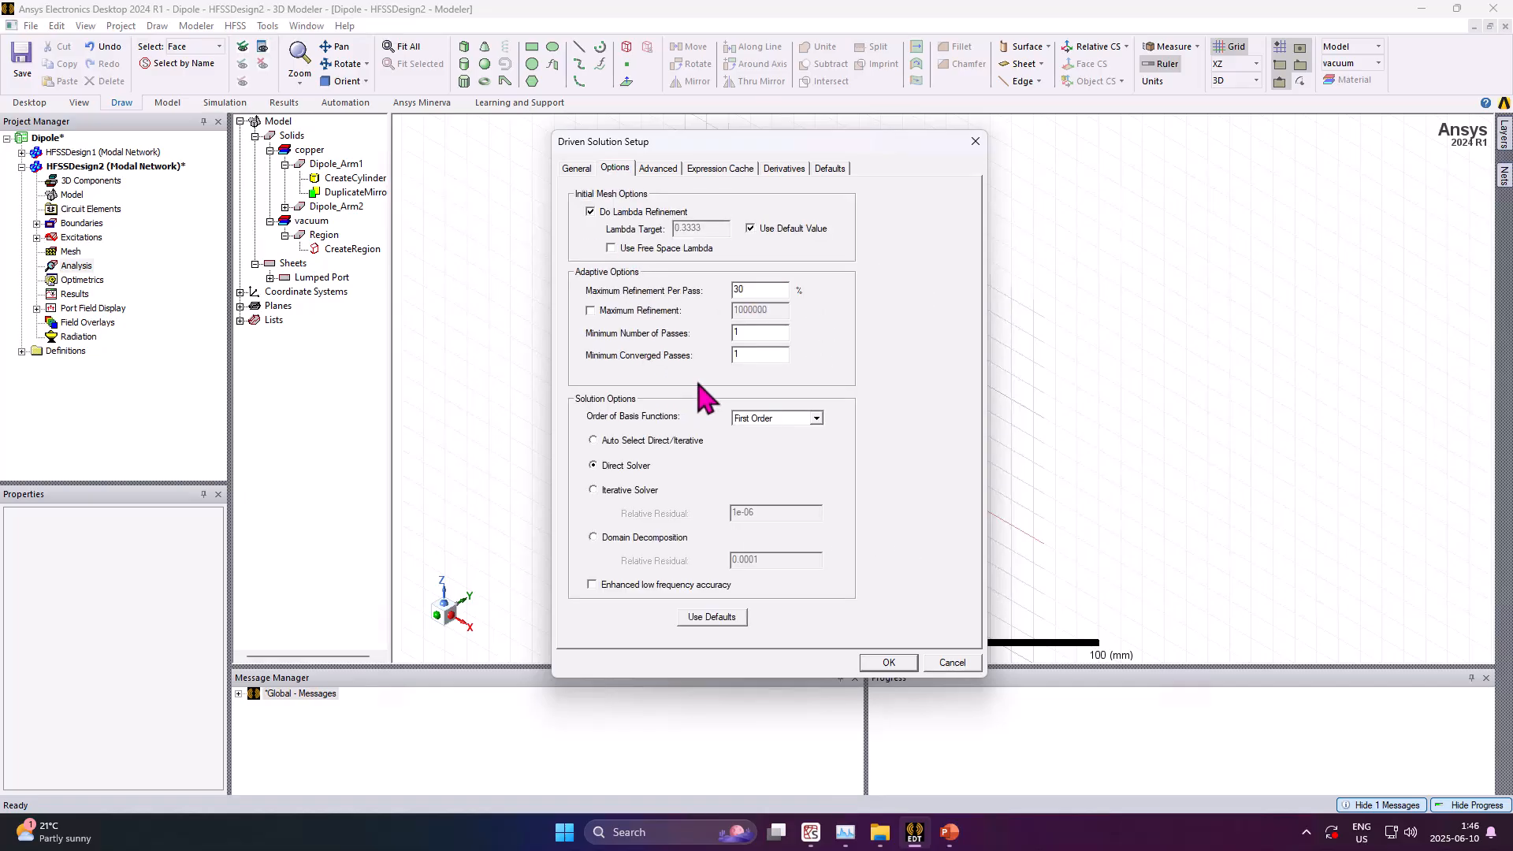
pyautogui.doubleClick(744, 333)
pyautogui.write('2')
pyautogui.doubleClick(747, 354)
pyautogui.write('2')
pyautogui.click(896, 663)
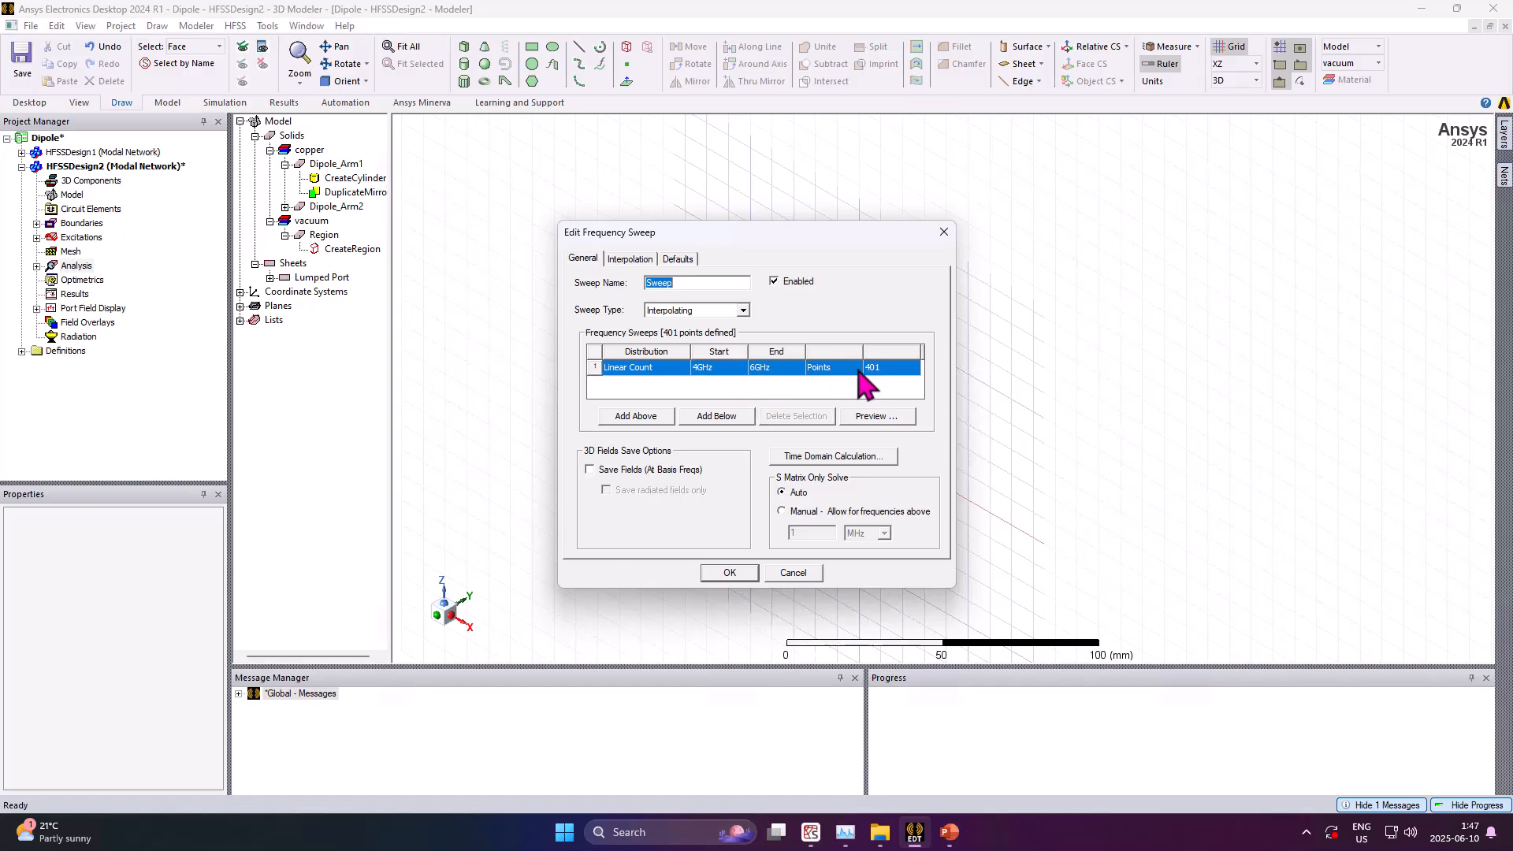
# Define the interpolating frequency sweep with 201 points and save fields enabled
pyautogui.click(883, 368)
pyautogui.write('201')
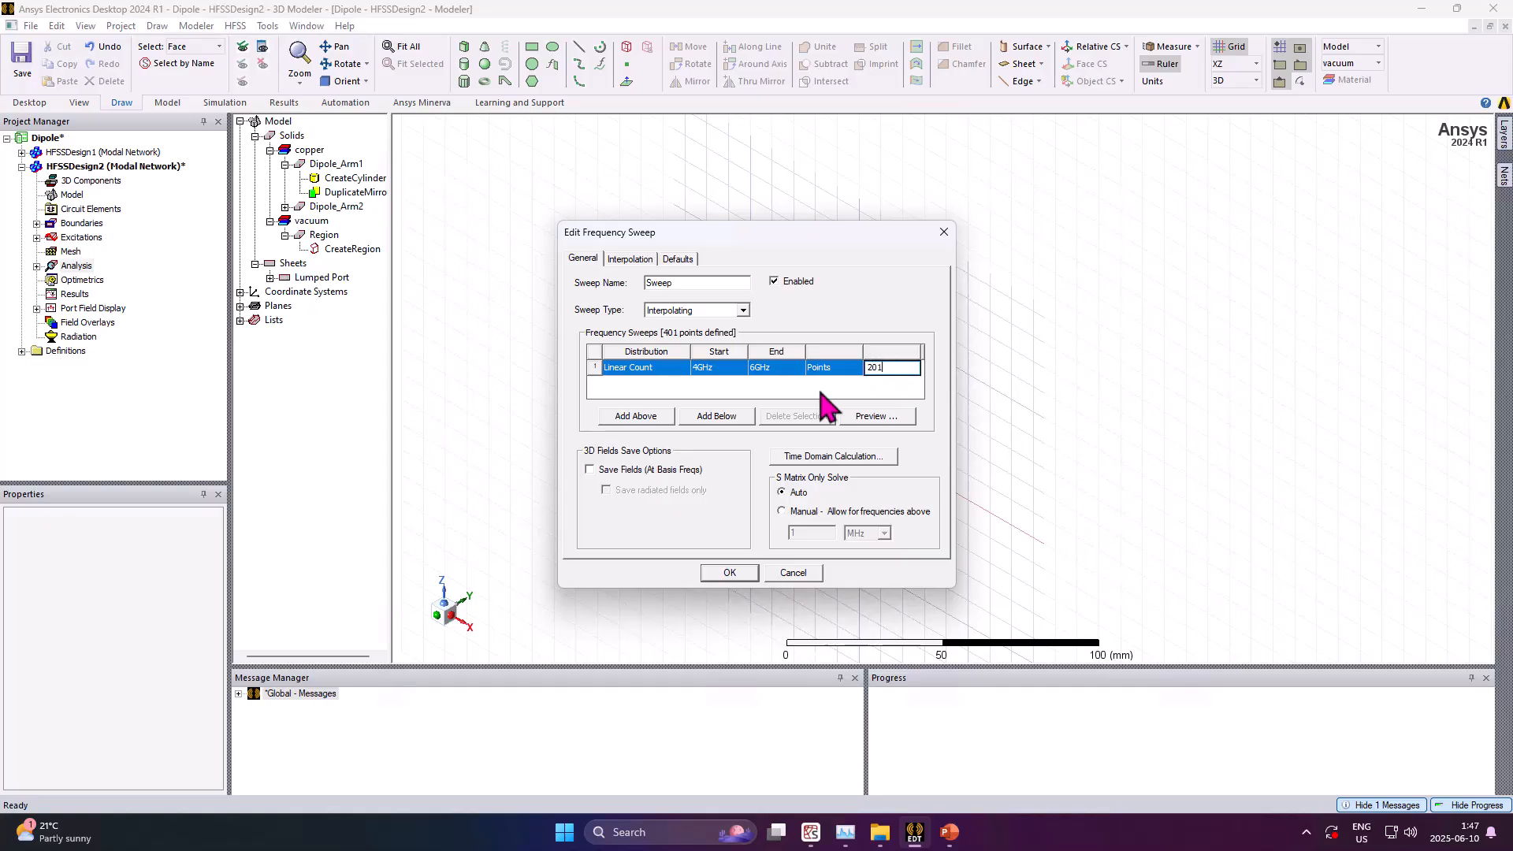
pyautogui.click(590, 470)
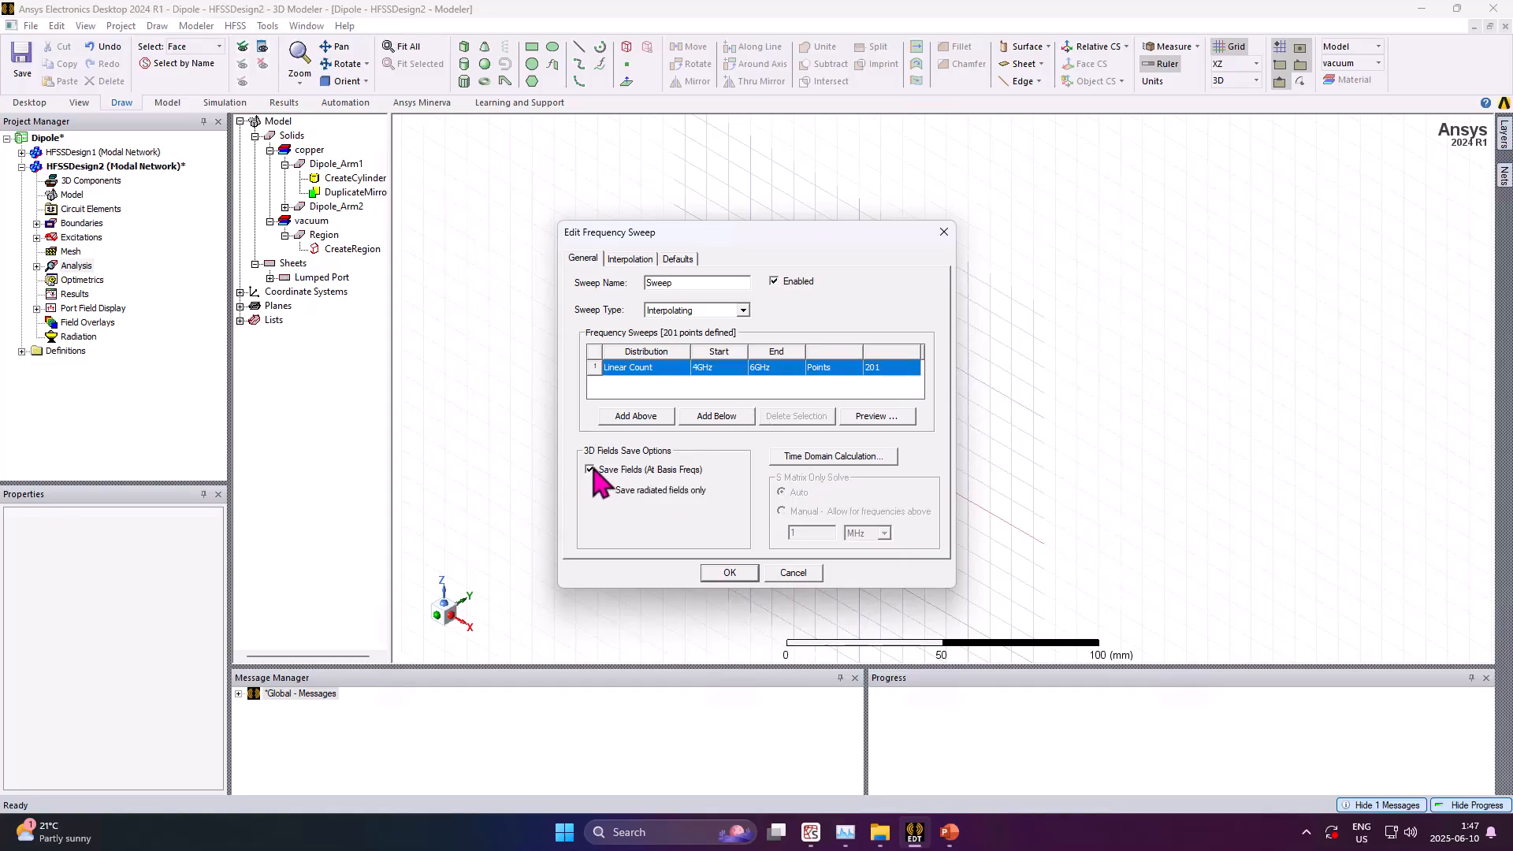
pyautogui.click(738, 575)
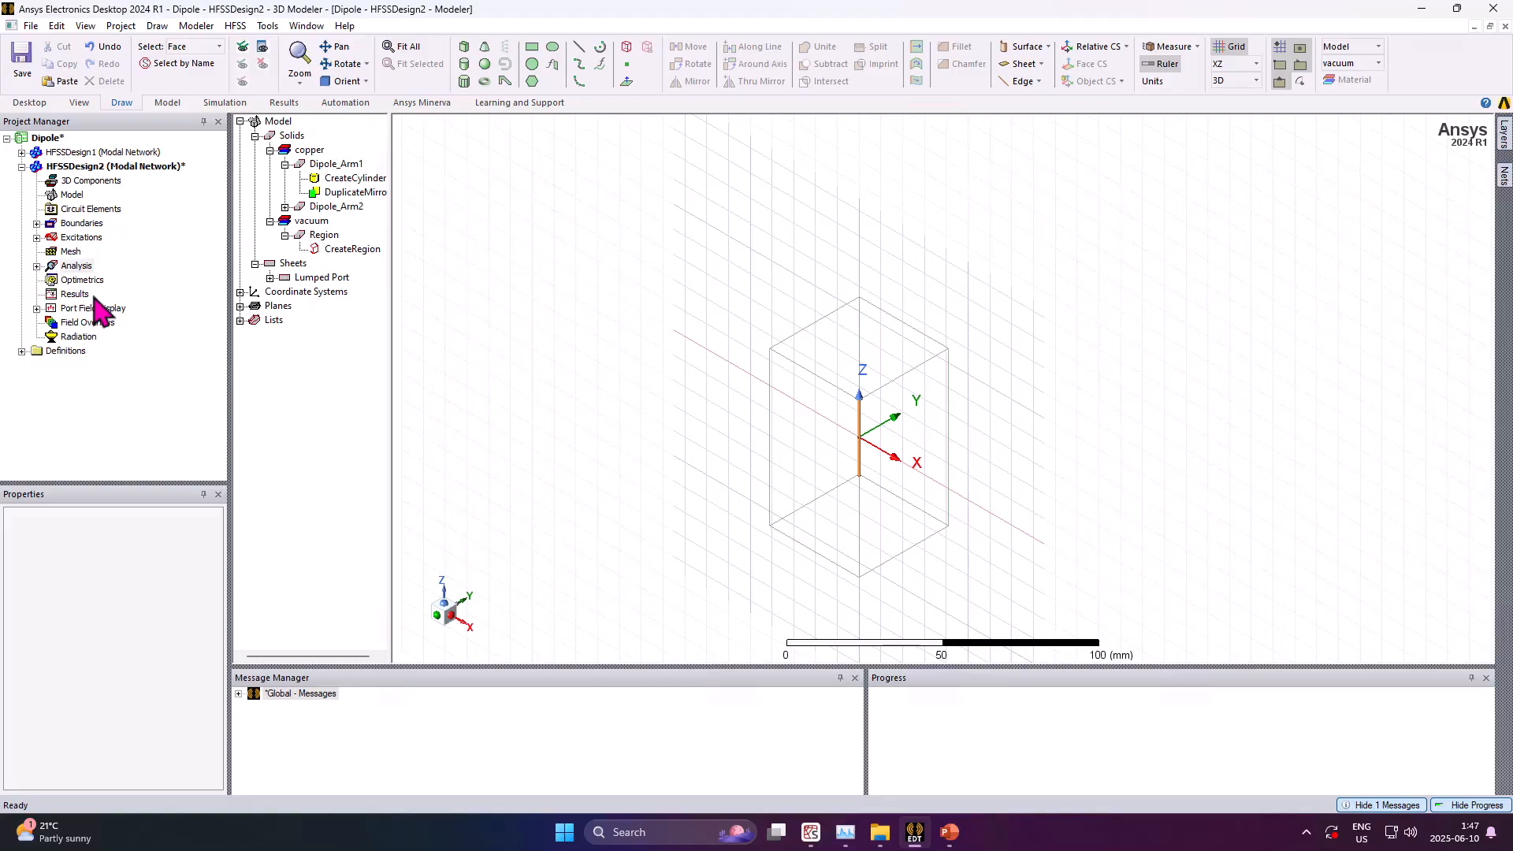
# Validate the design and then run the analysis of all setups
pyautogui.click(224, 104)
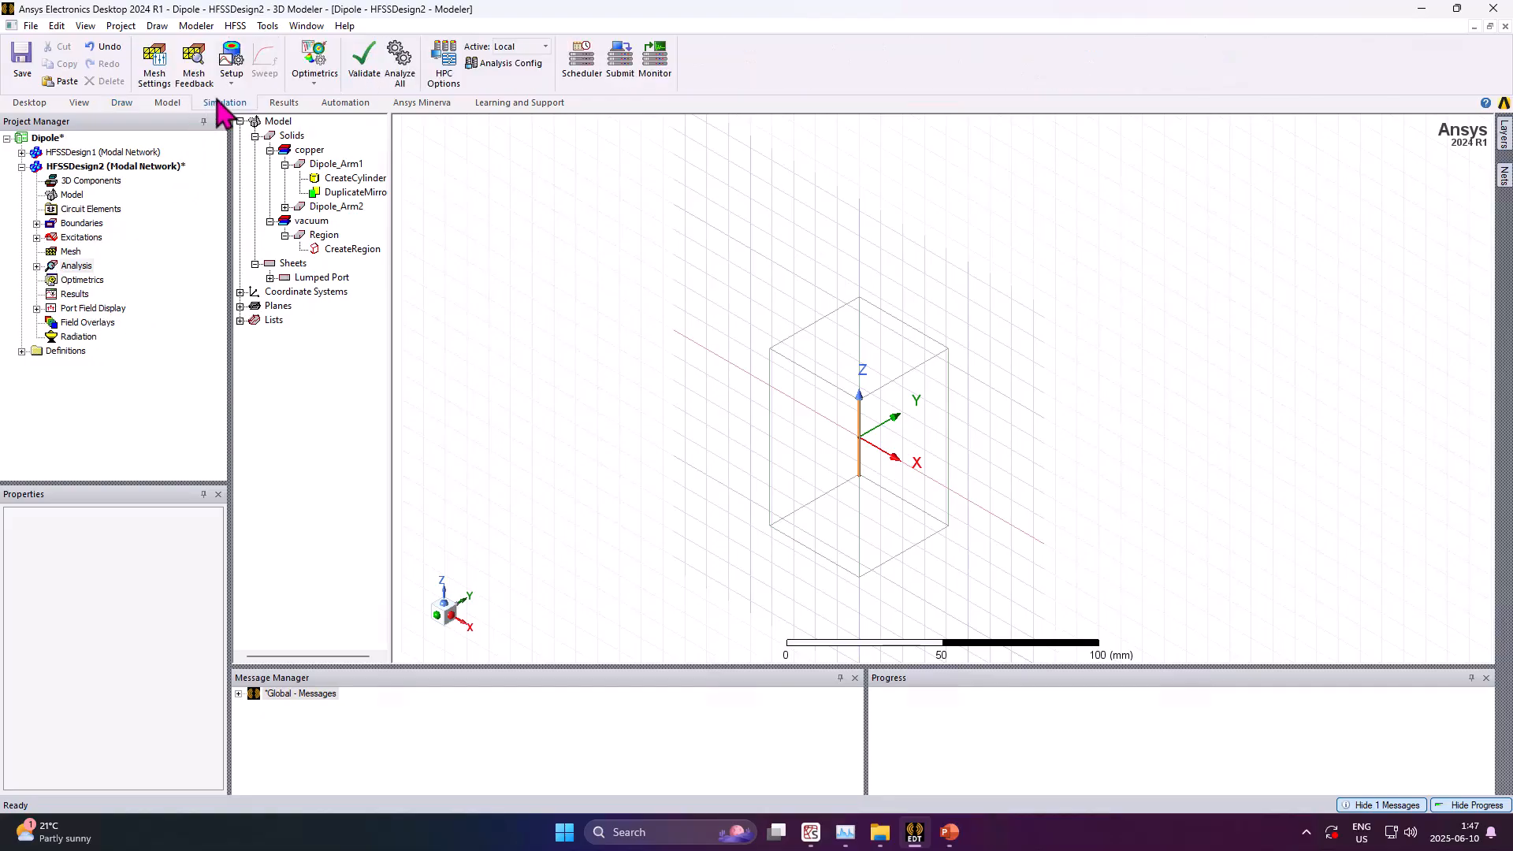
pyautogui.click(365, 63)
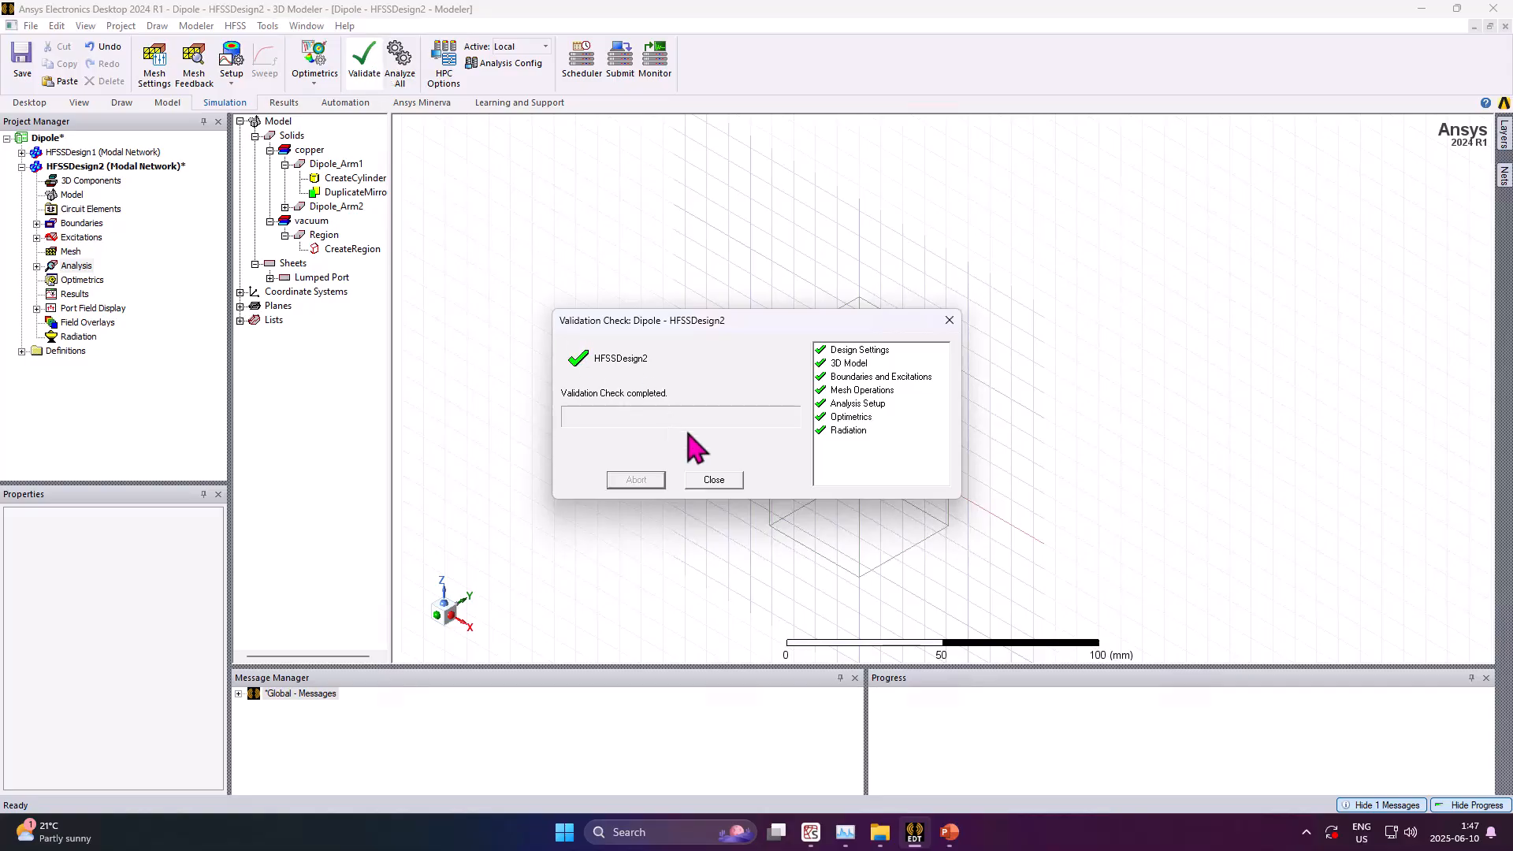
pyautogui.click(714, 481)
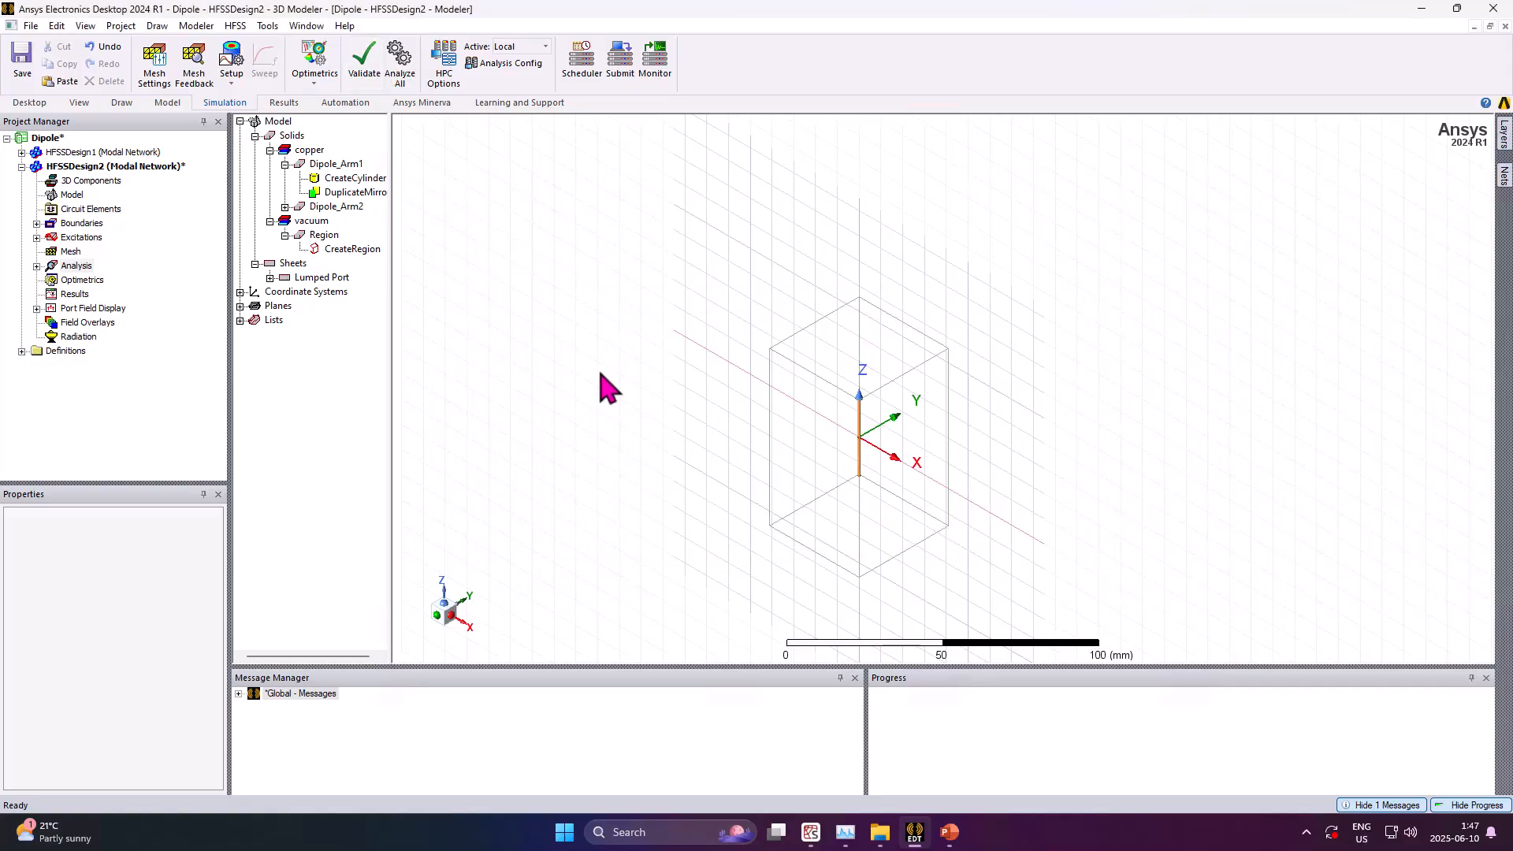
pyautogui.click(407, 54)
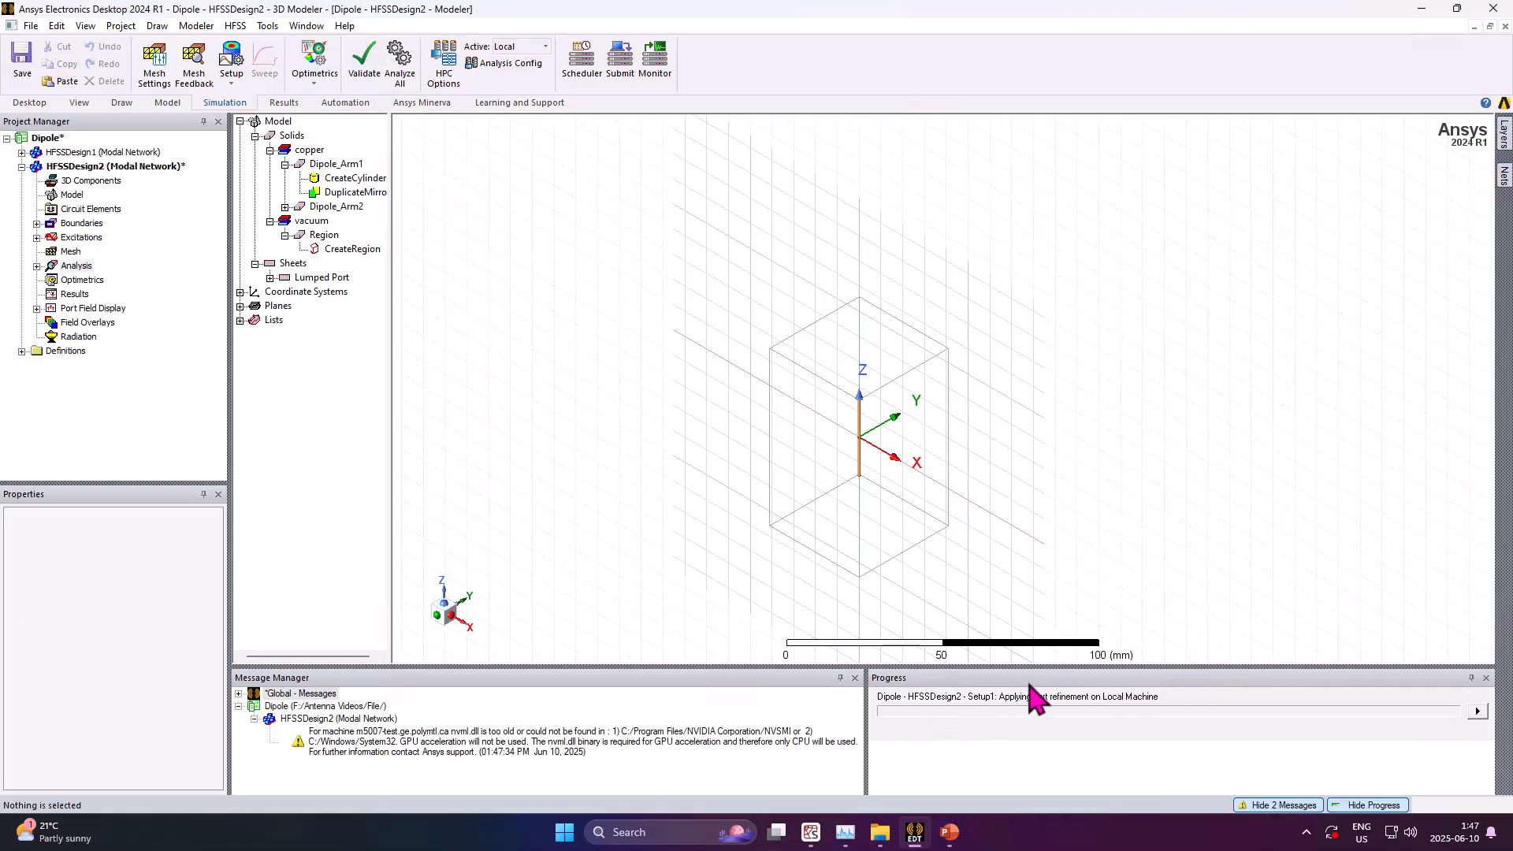
# Insert an infinite sphere far-field setup with the theta start set to -180 deg
pyautogui.rightClick(93, 337)
pyautogui.moveTo(237, 373)
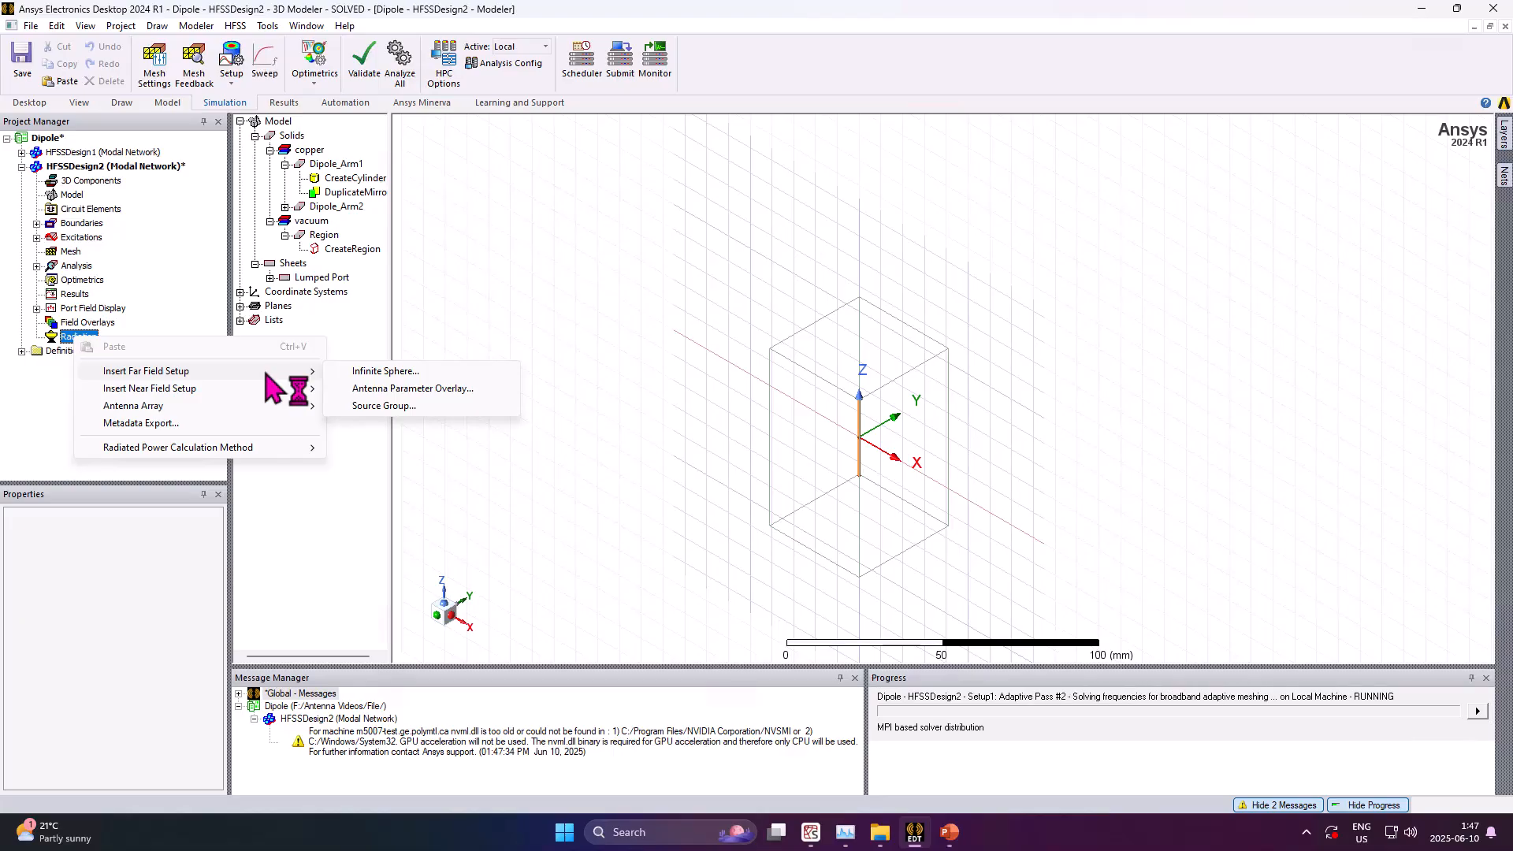
pyautogui.click(397, 375)
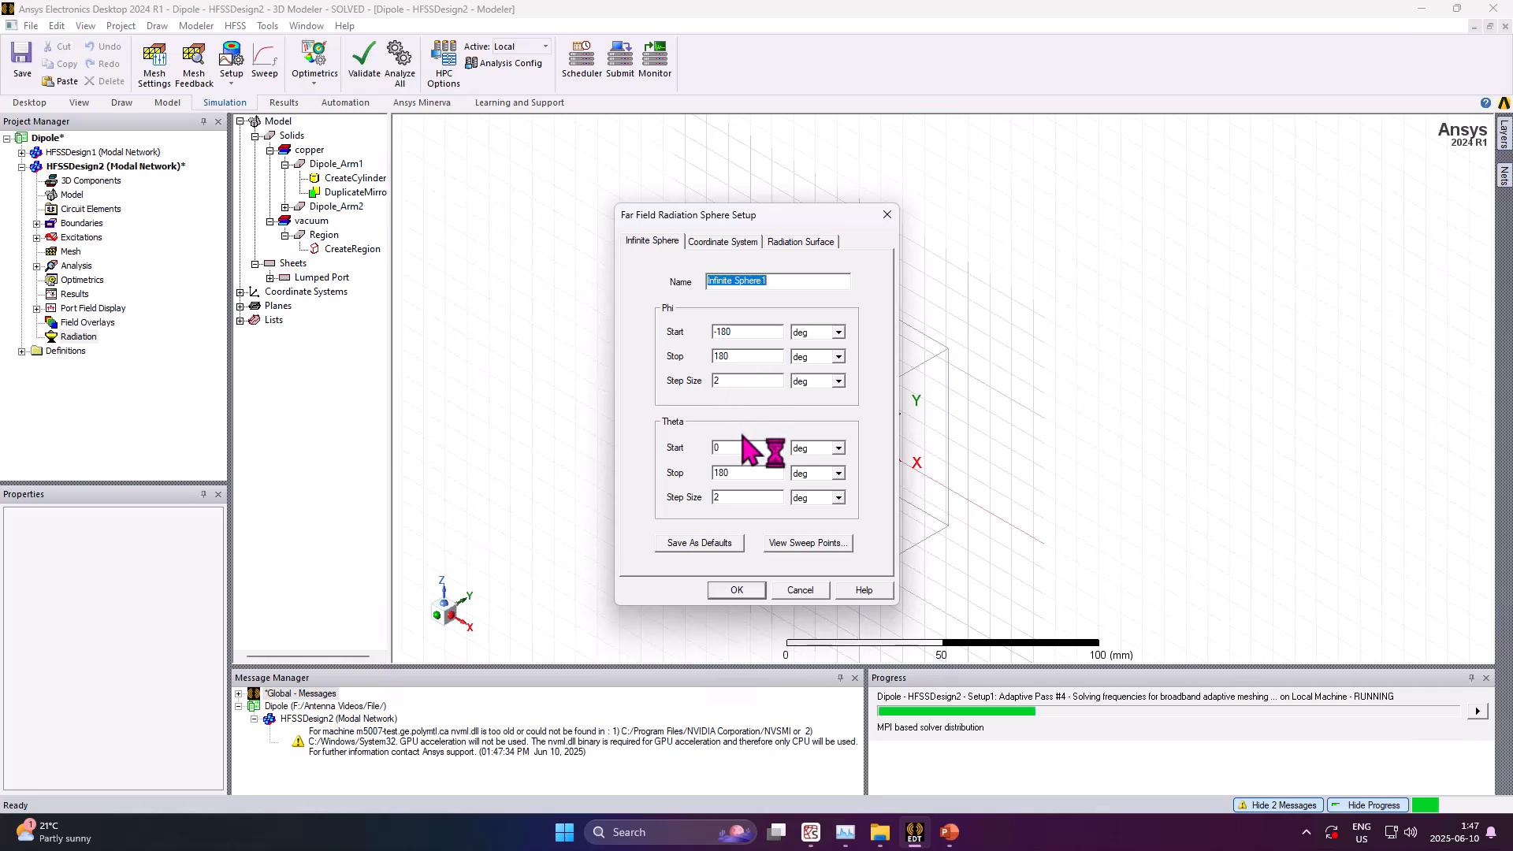
pyautogui.doubleClick(717, 448)
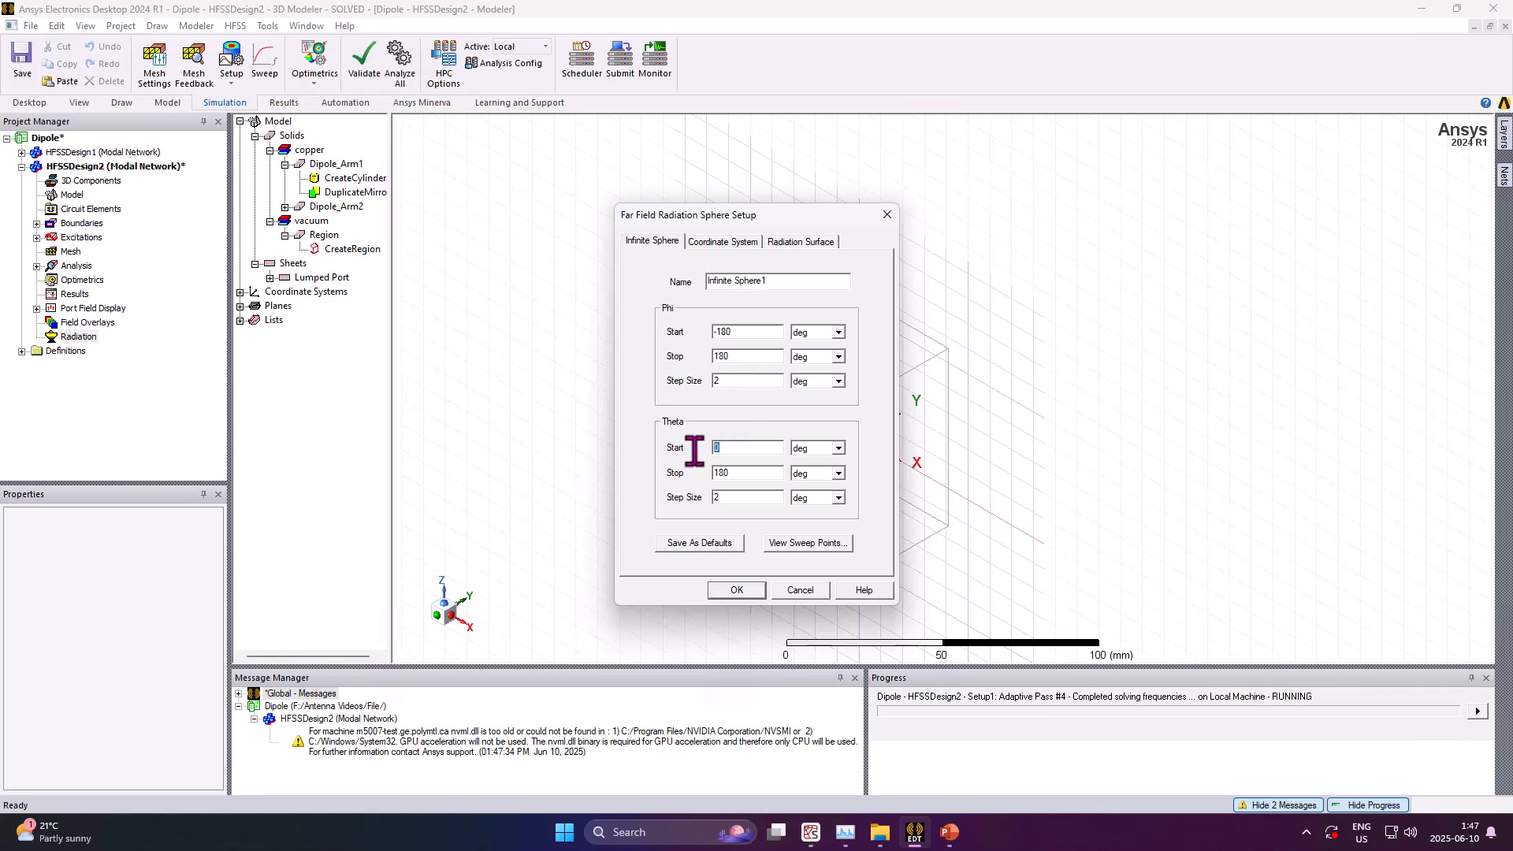
pyautogui.write('-14')
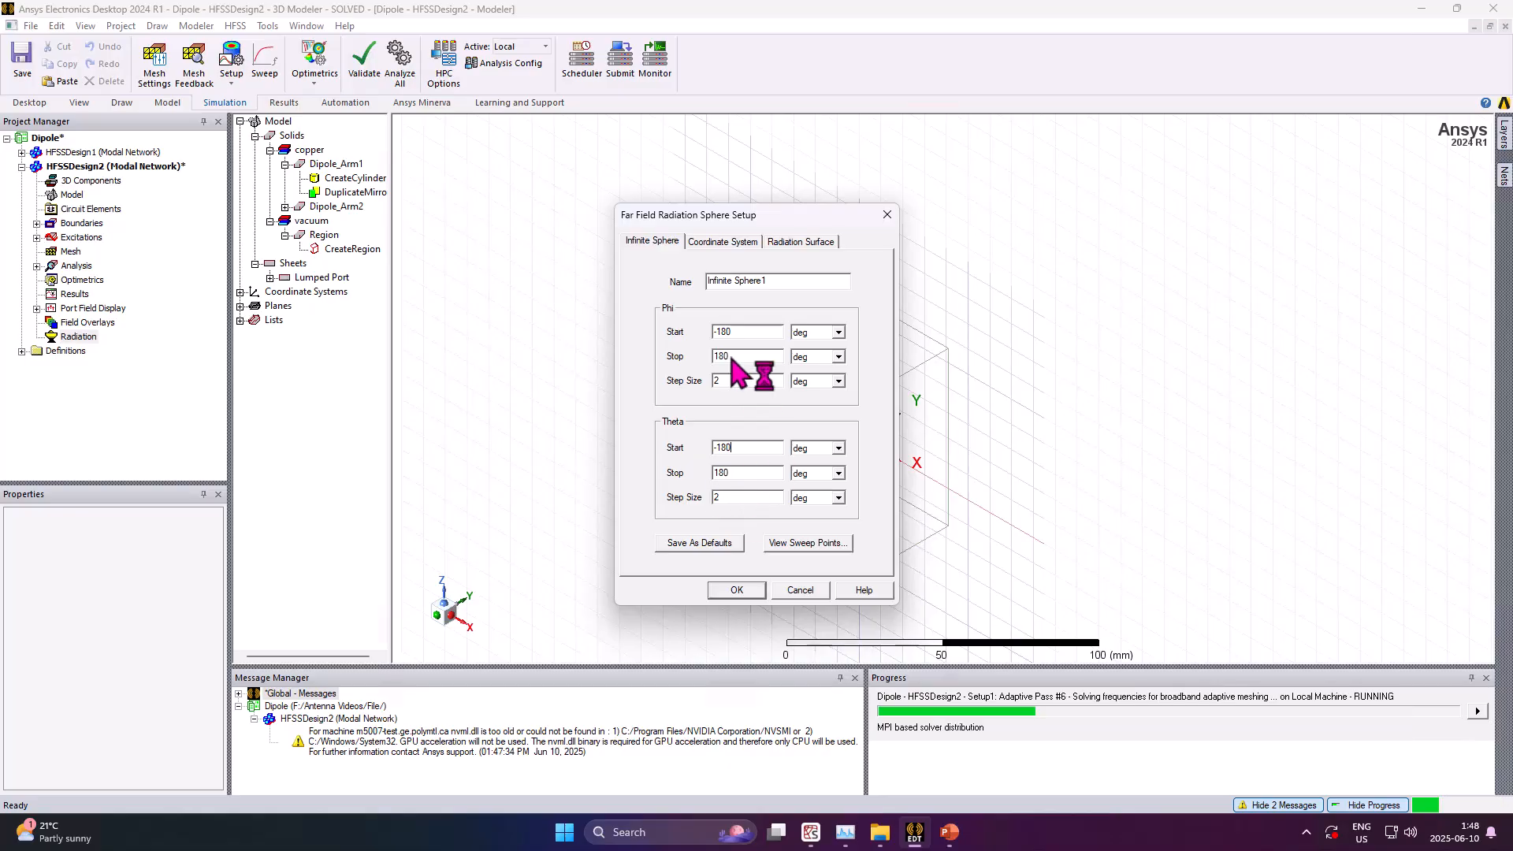
pyautogui.moveTo(784, 281); pyautogui.dragTo(705, 282)
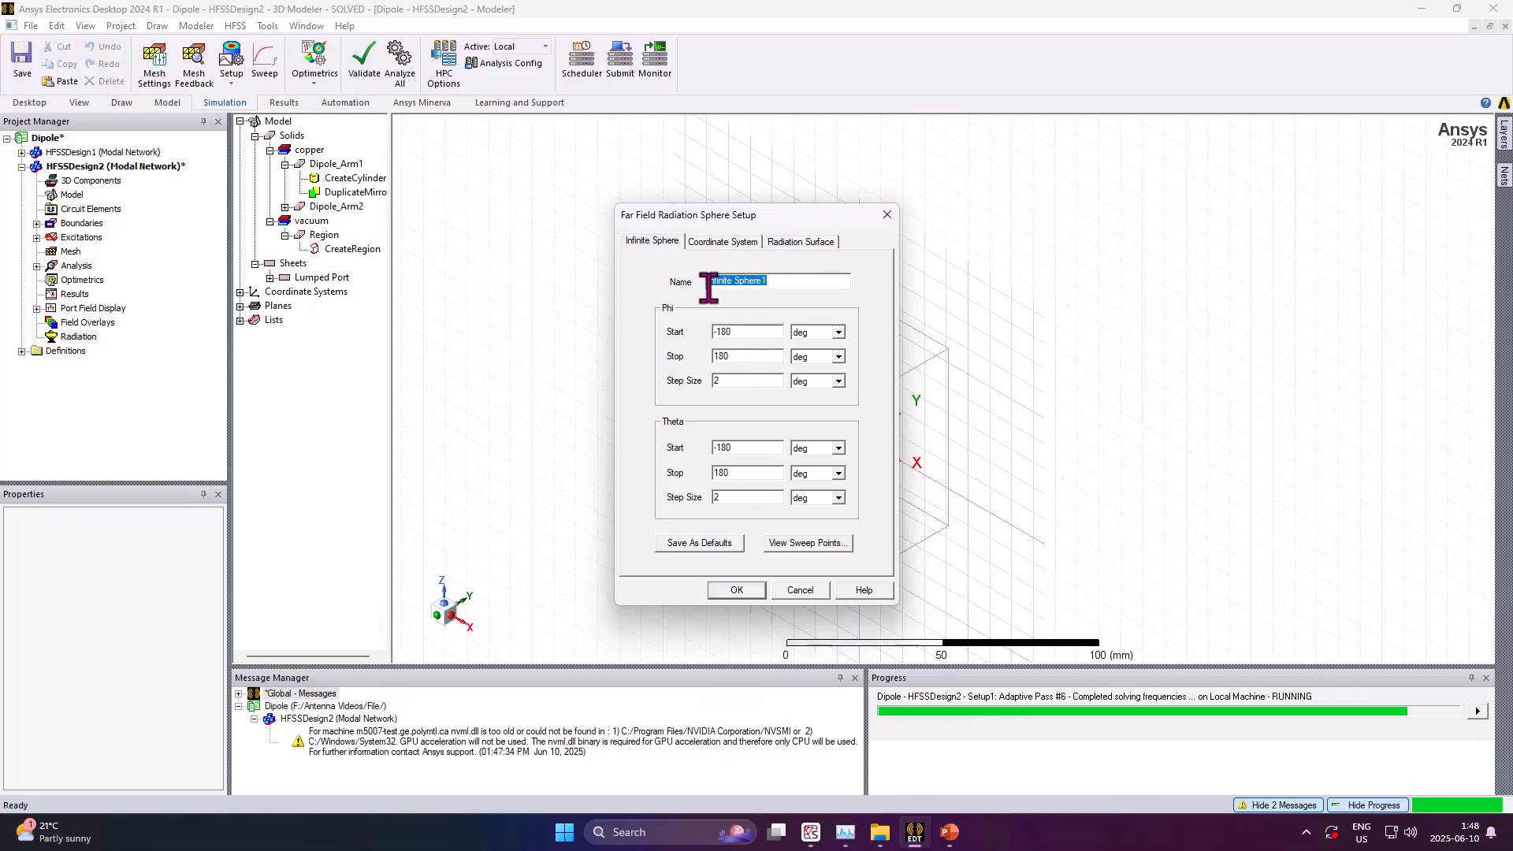
pyautogui.click(714, 243)
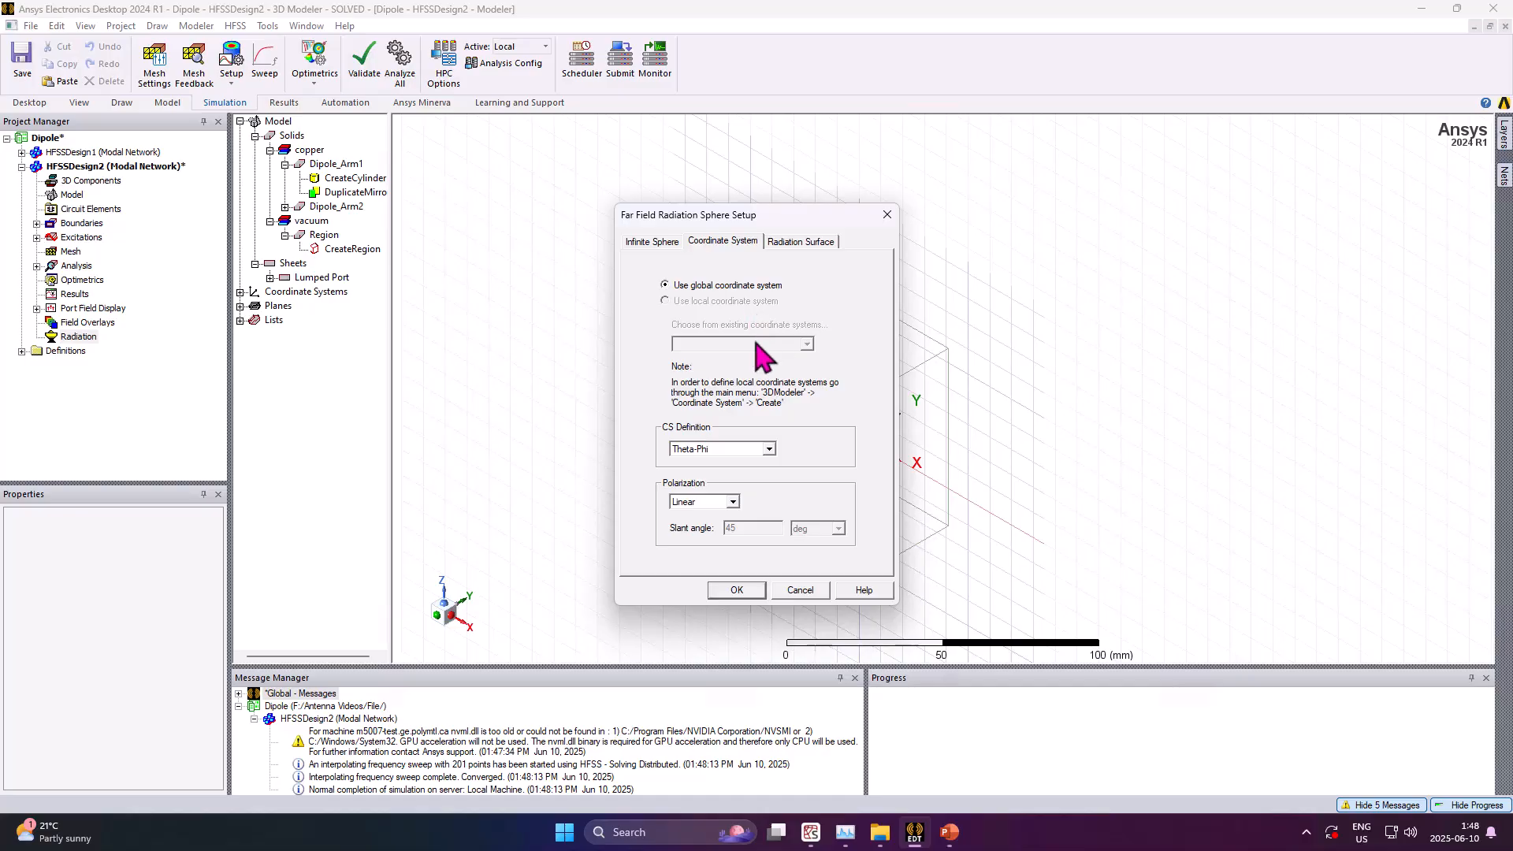
pyautogui.click(733, 591)
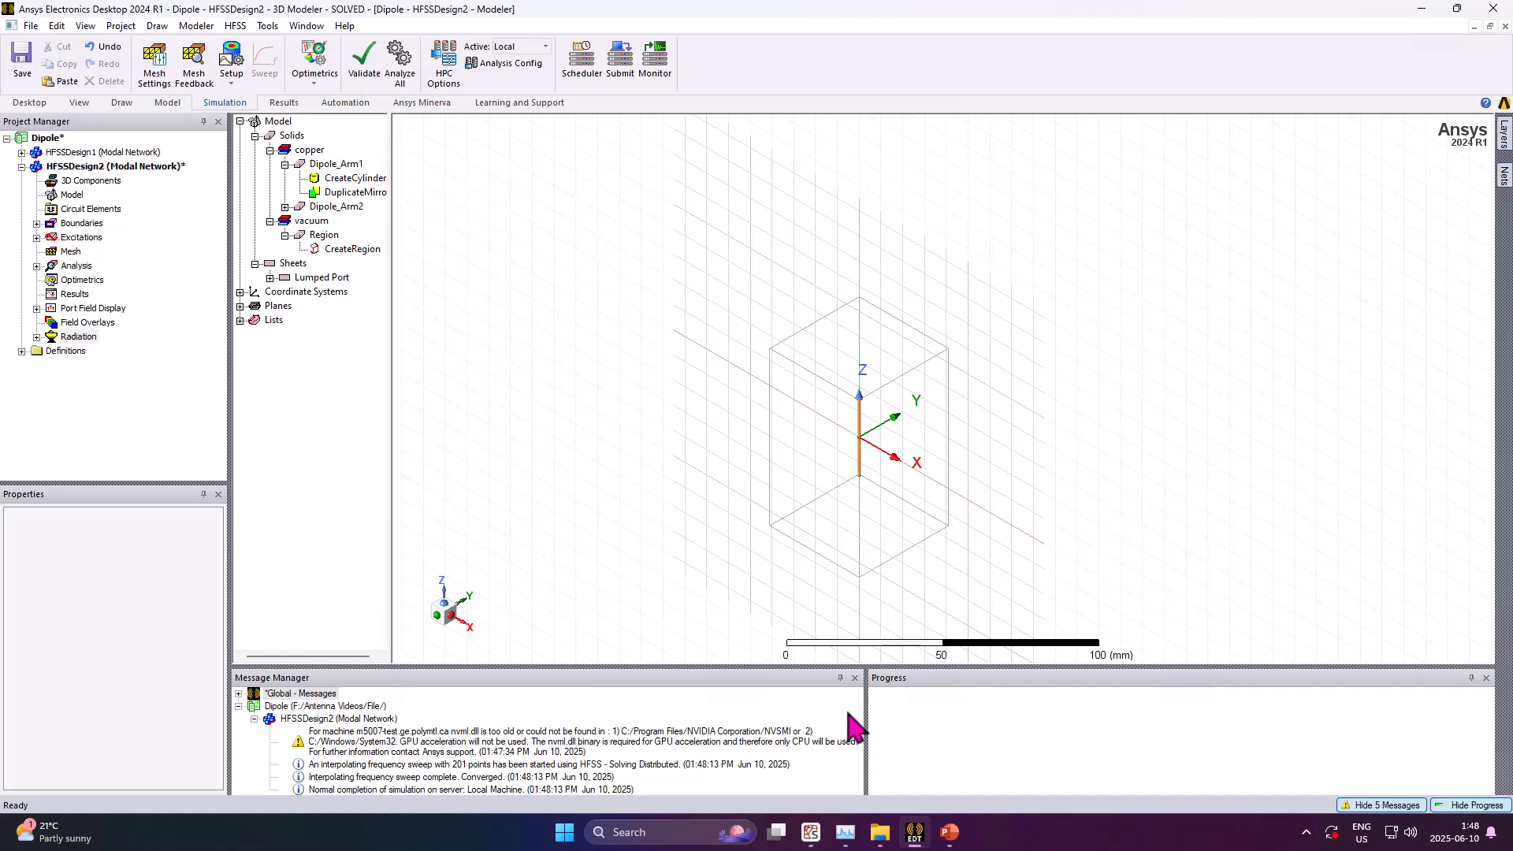
# Start a new modal solution rectangular plot report using the Setup1 : Sweep solution and Sweep domain
pyautogui.moveTo(868, 668); pyautogui.dragTo(868, 673)
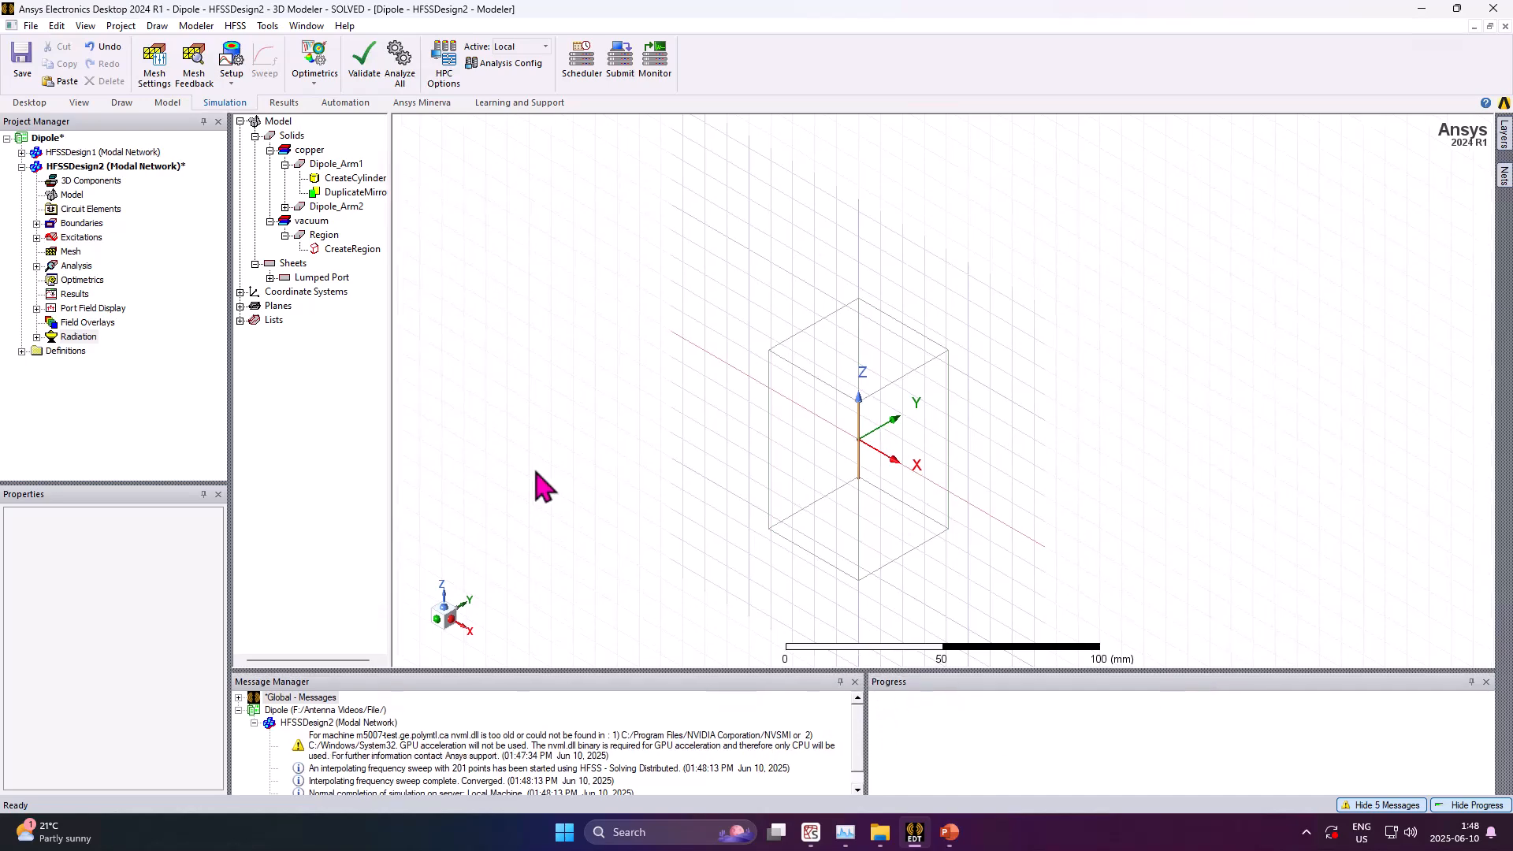
pyautogui.rightClick(80, 304)
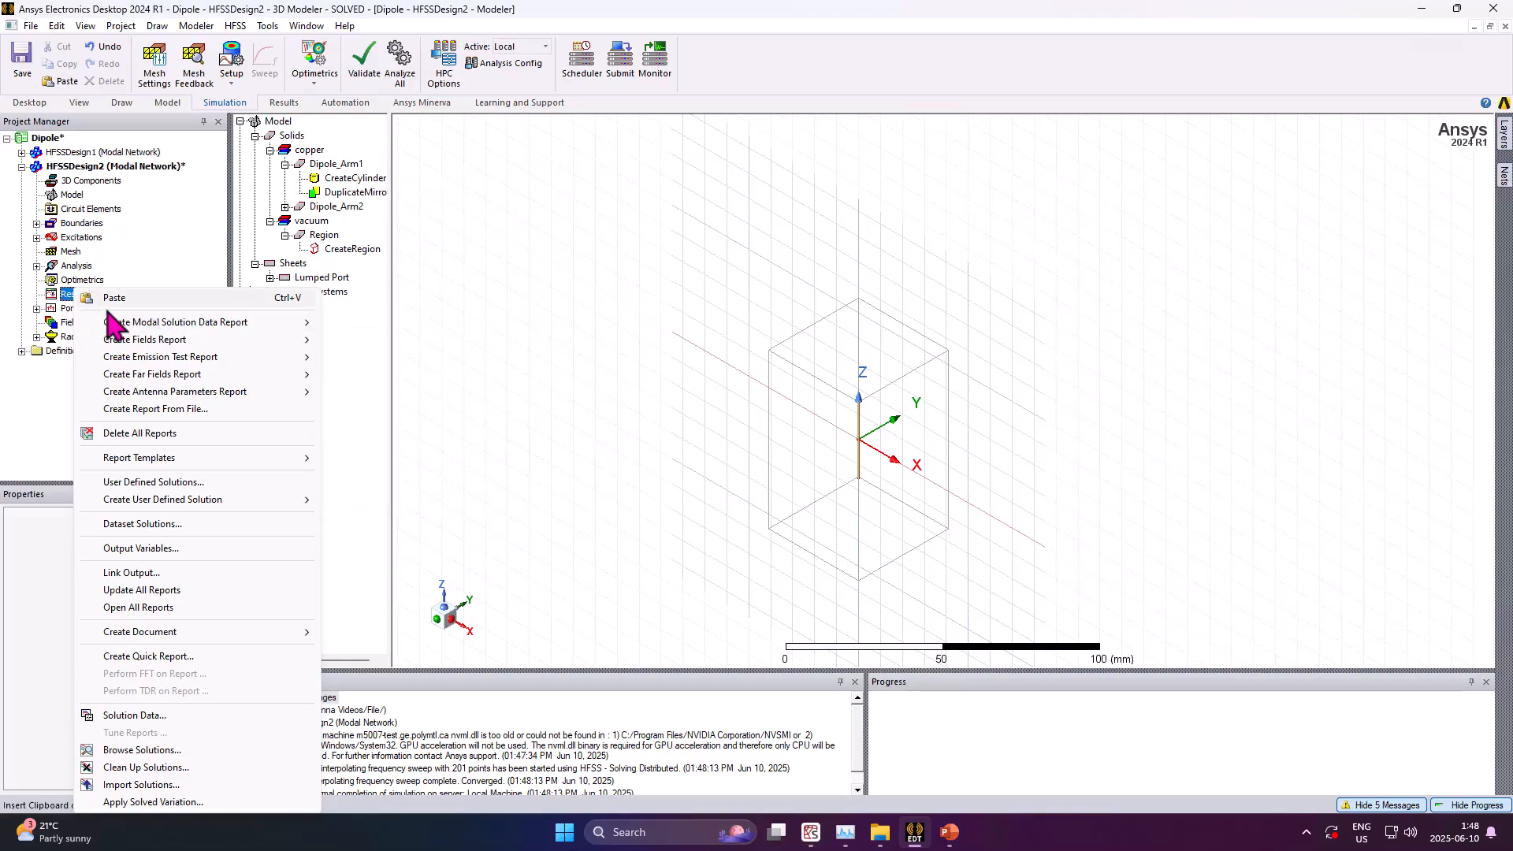
pyautogui.moveTo(169, 325)
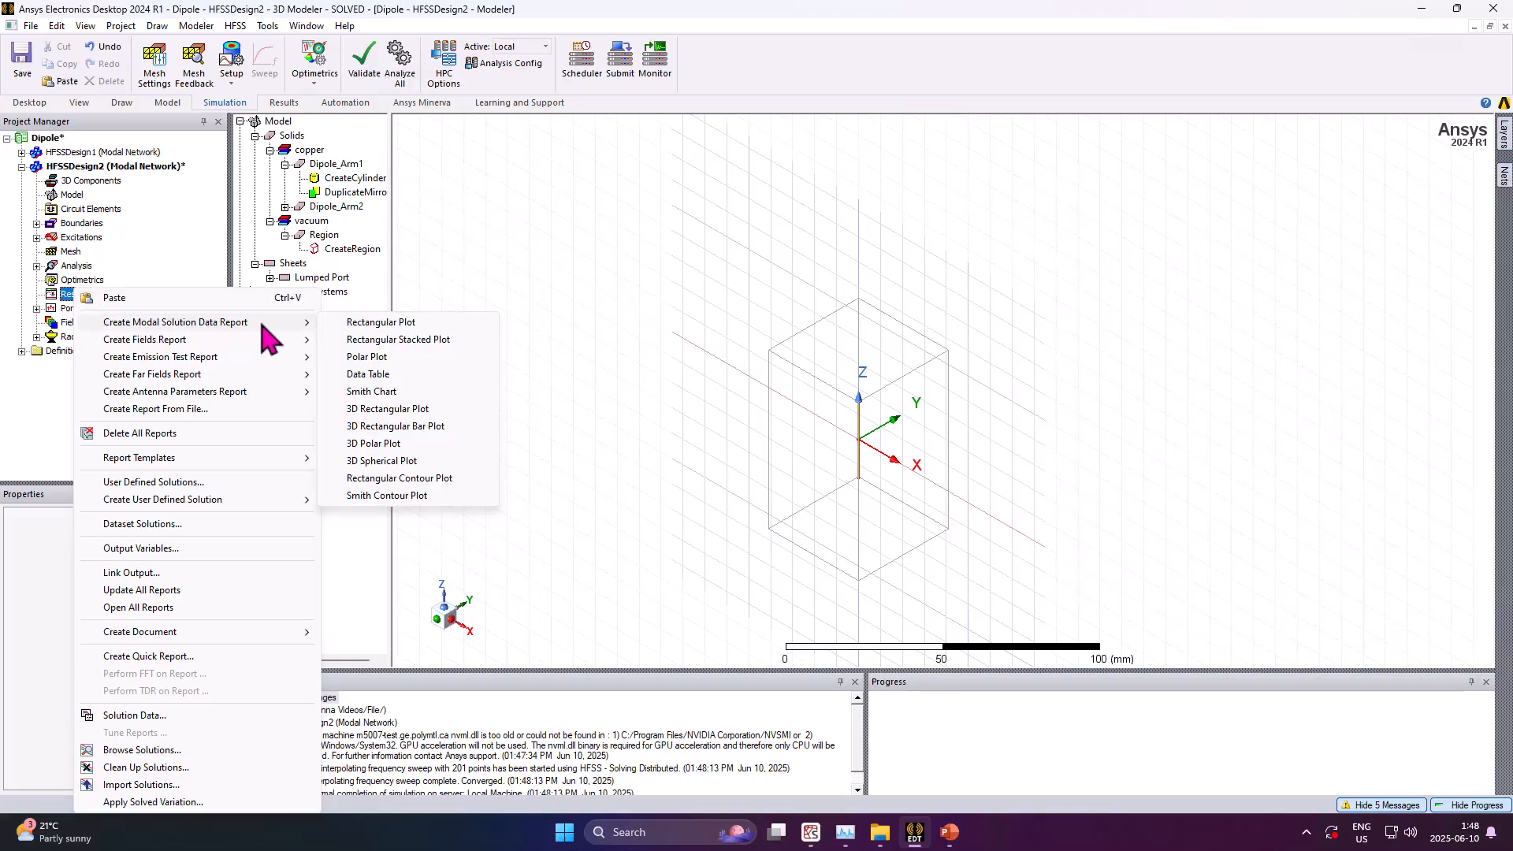
pyautogui.click(392, 326)
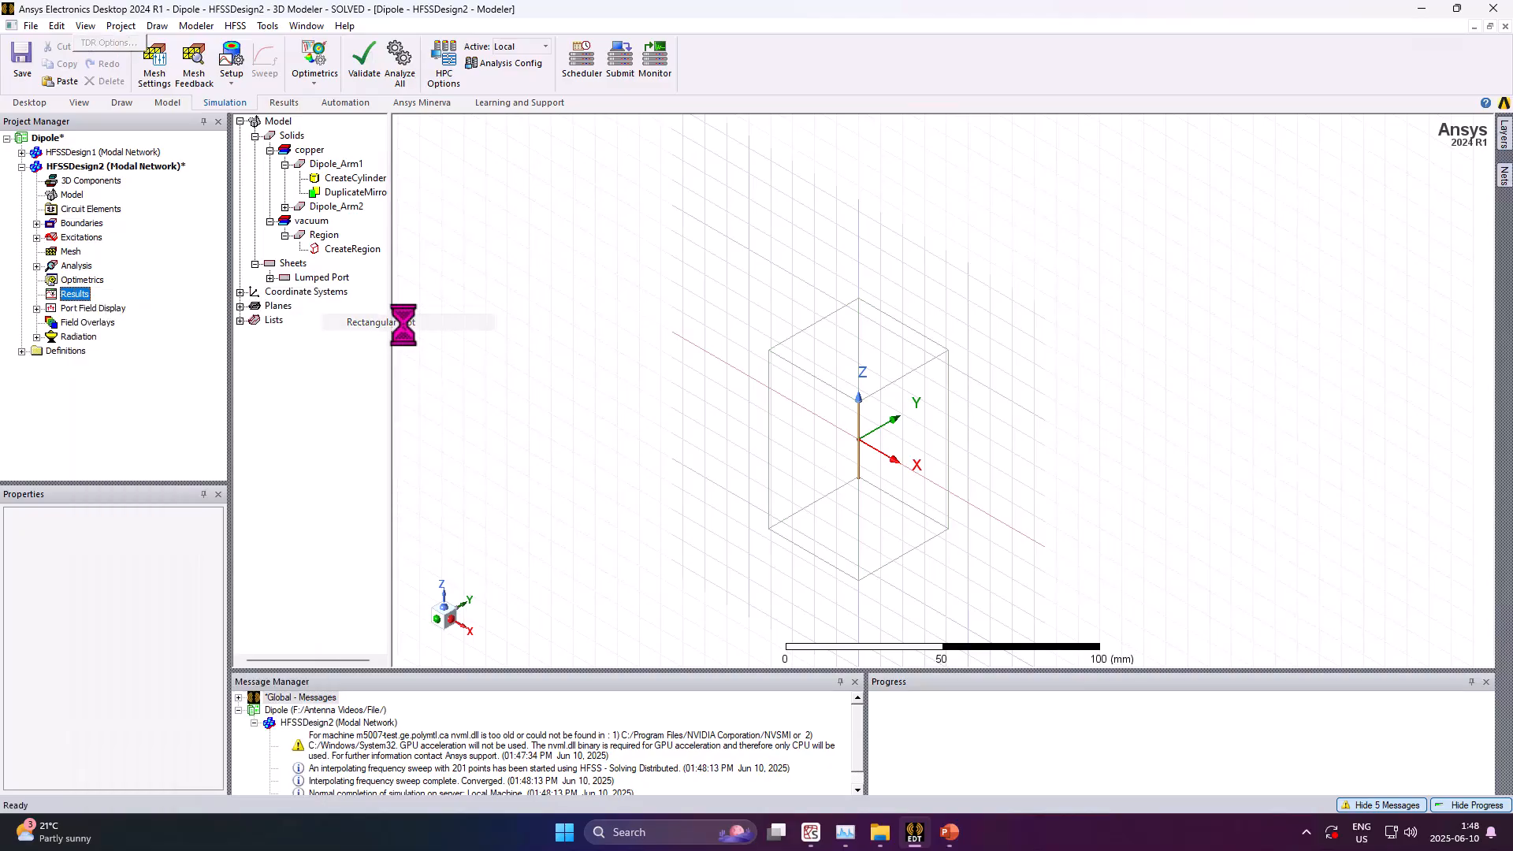
pyautogui.moveTo(425, 266); pyautogui.dragTo(568, 255)
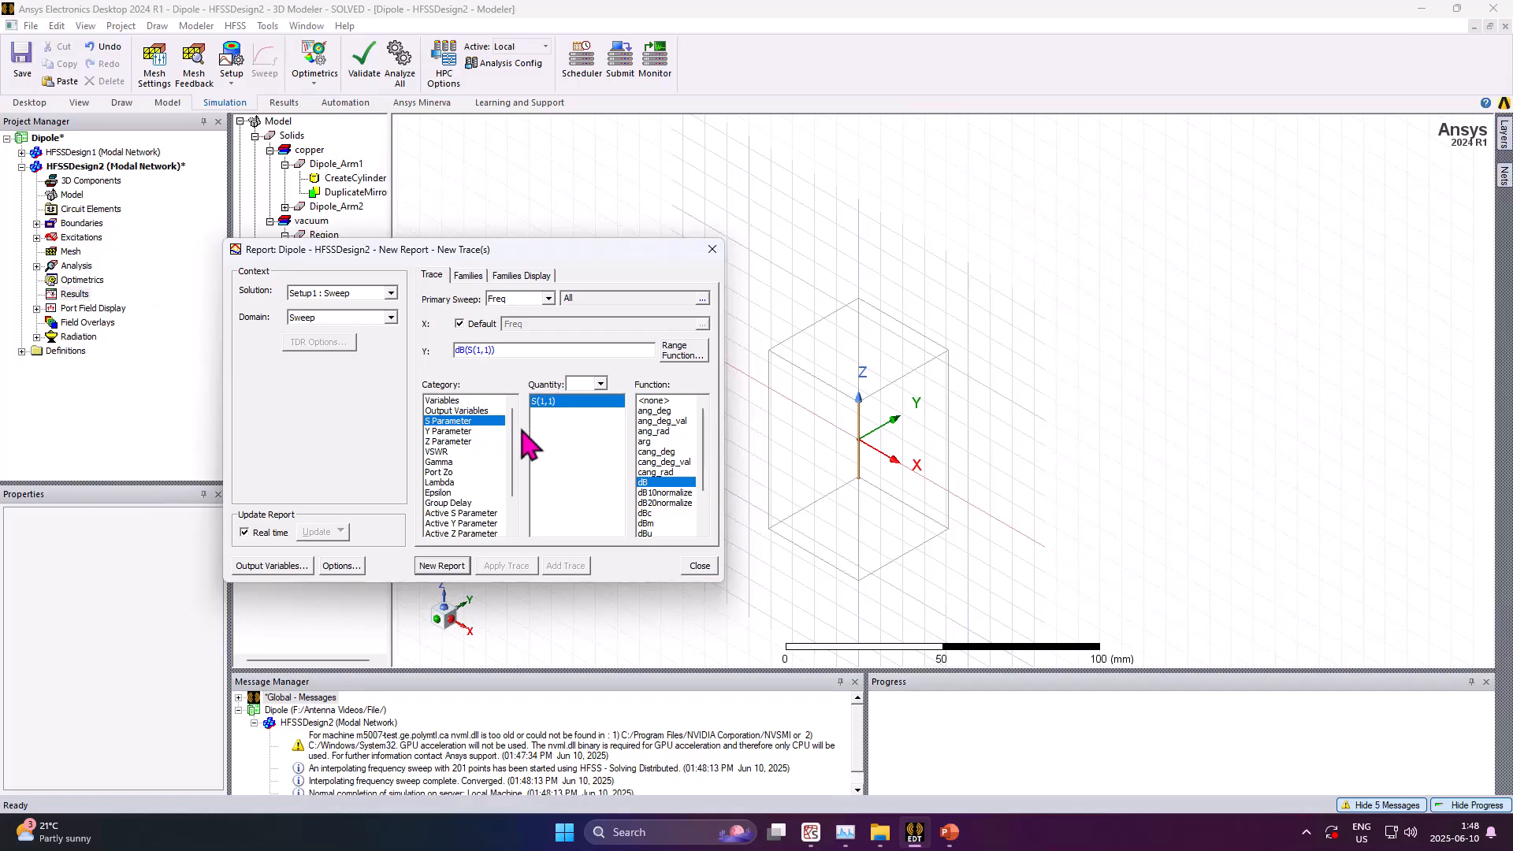
pyautogui.scroll(-2, 520, 479)
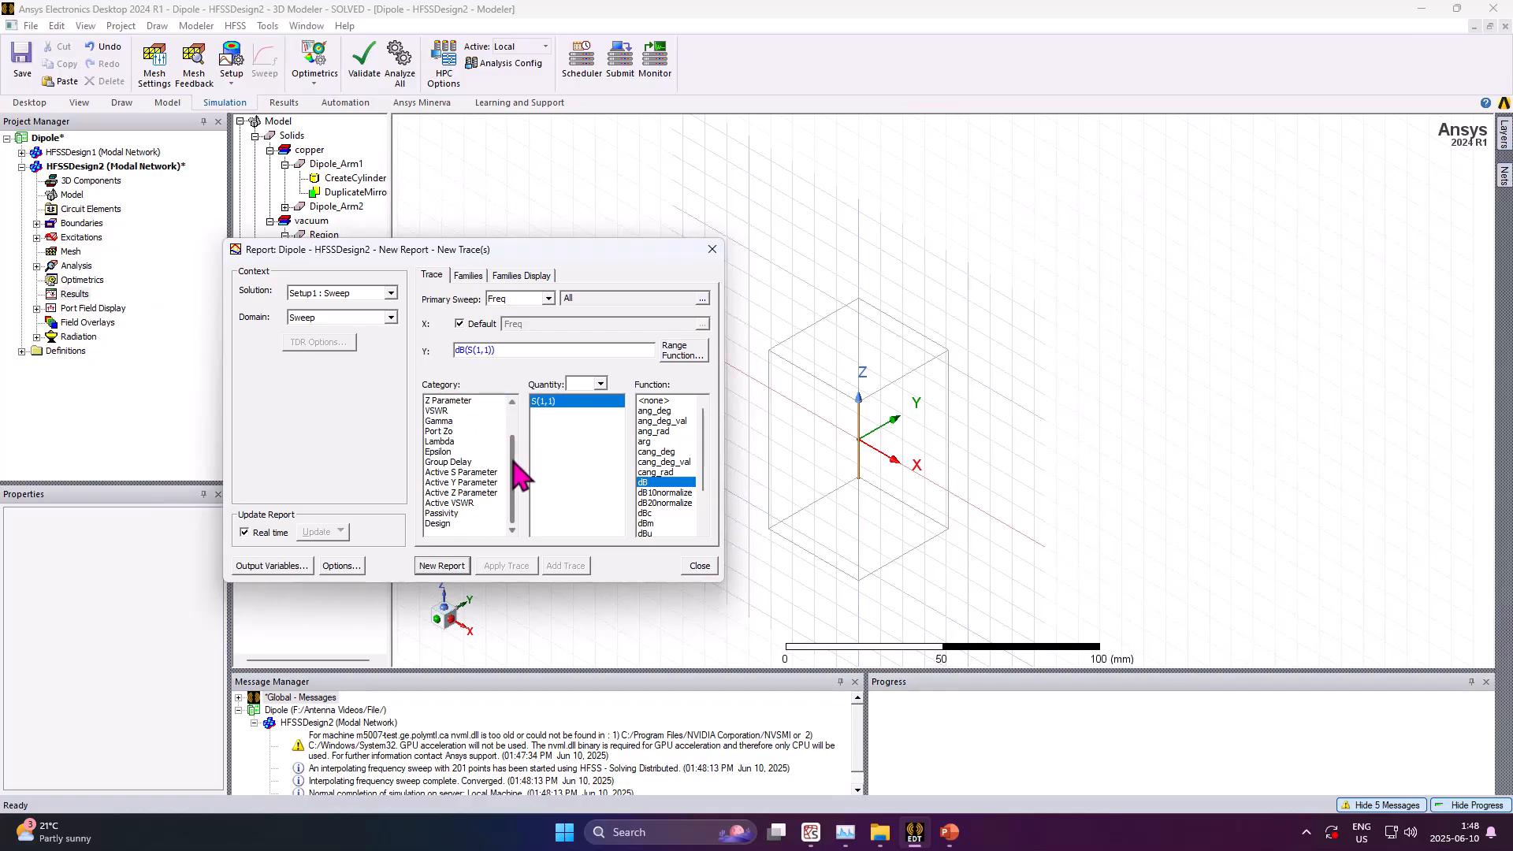
pyautogui.scroll(3, 519, 473)
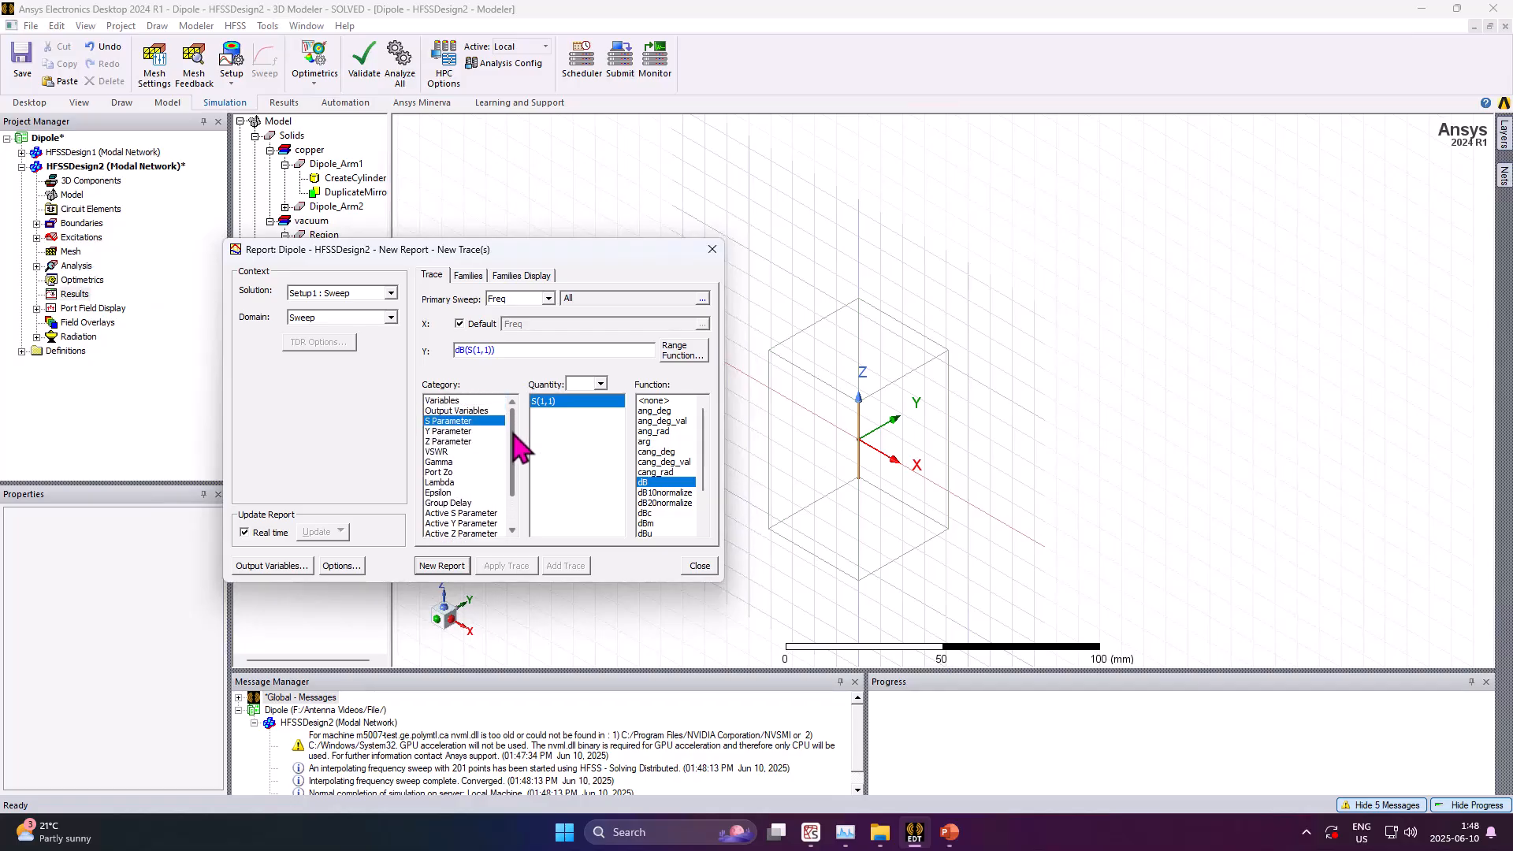
pyautogui.click(391, 294)
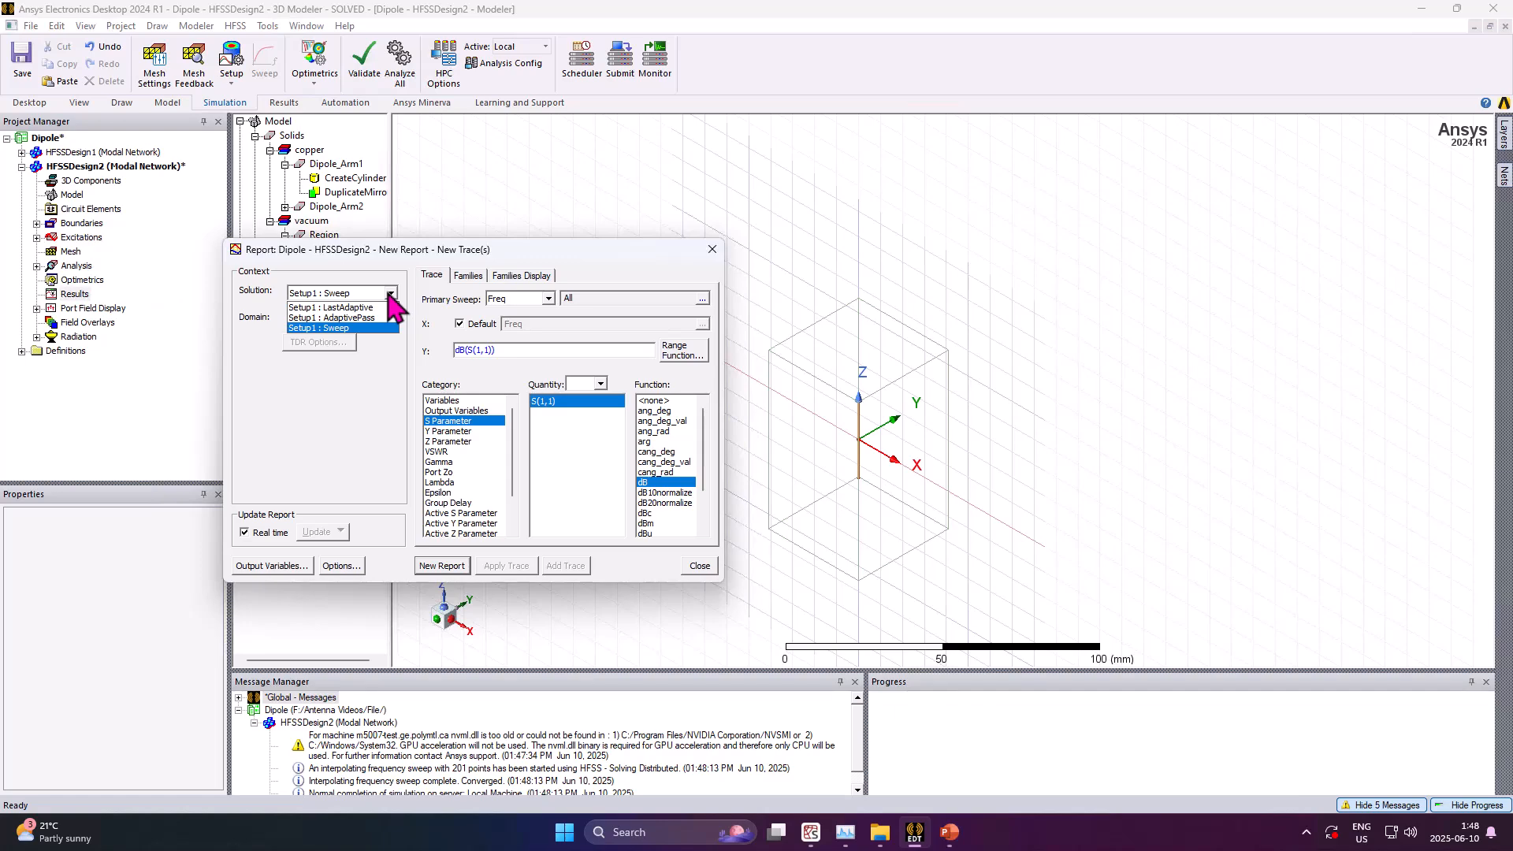
pyautogui.click(343, 328)
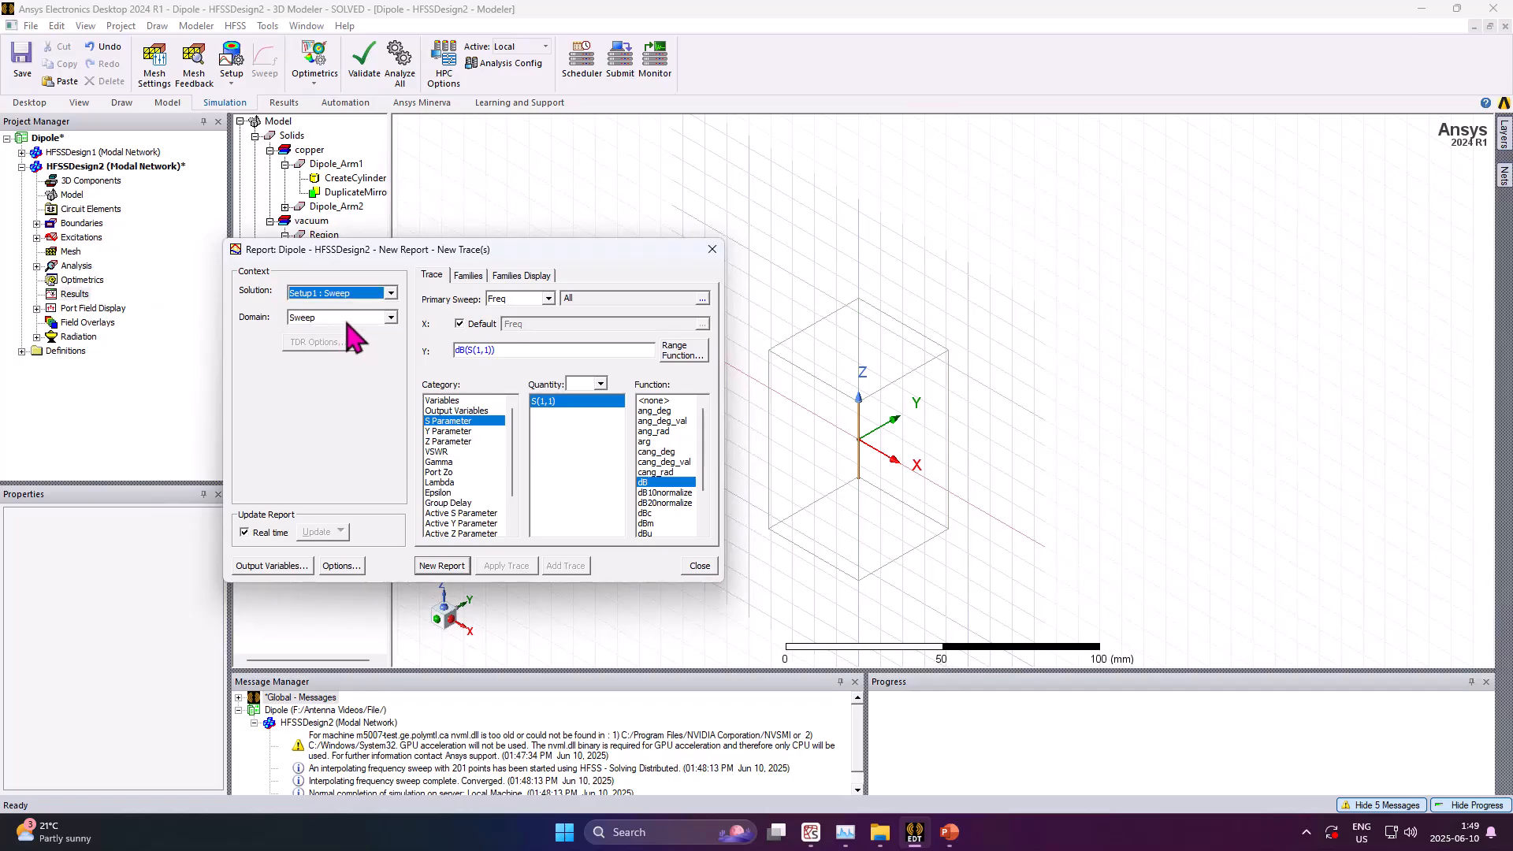
pyautogui.click(390, 319)
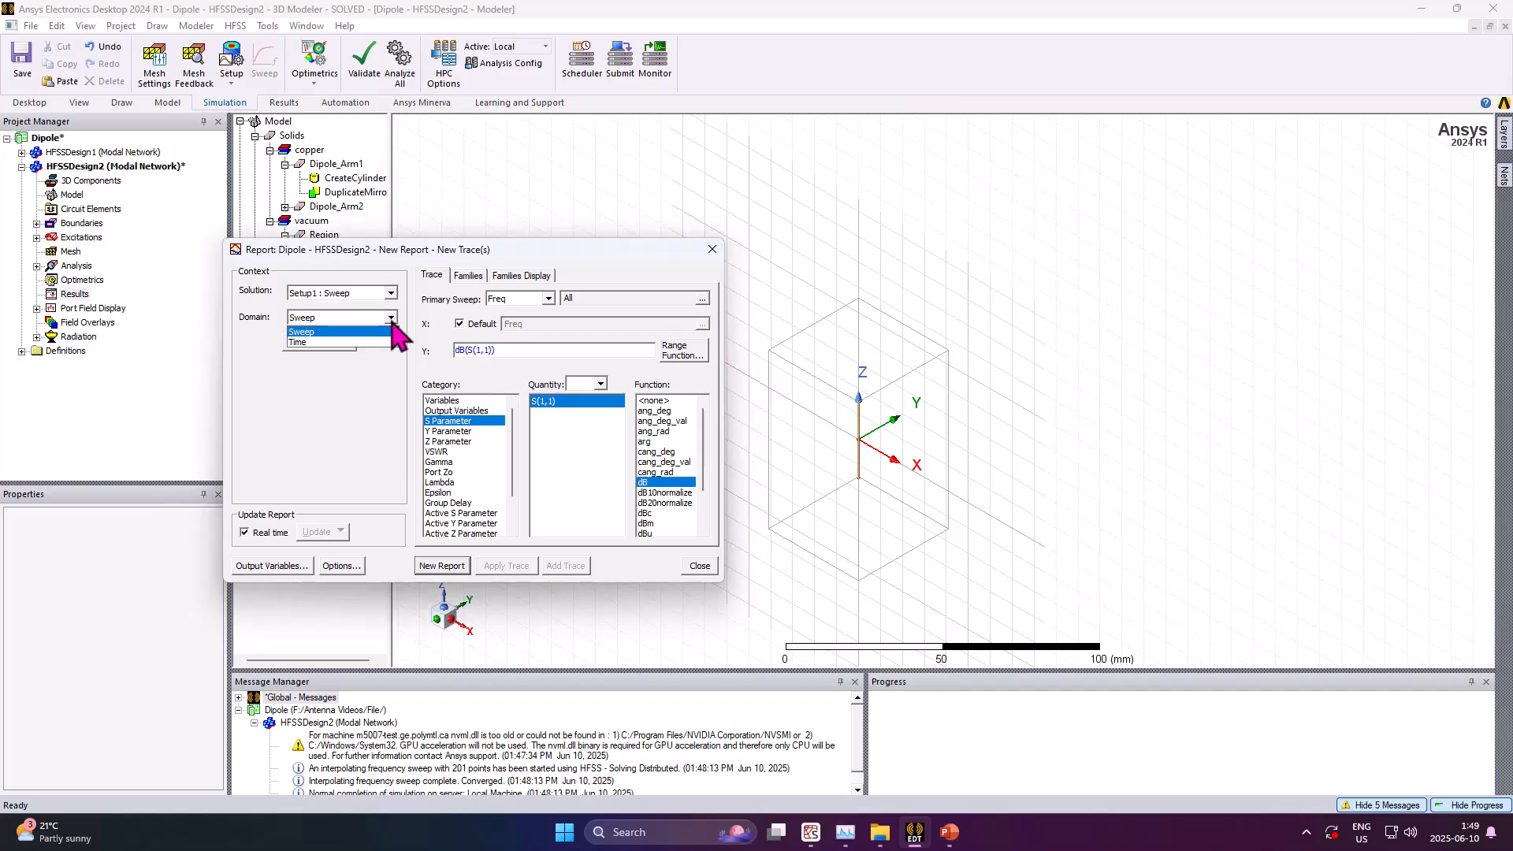
pyautogui.click(340, 332)
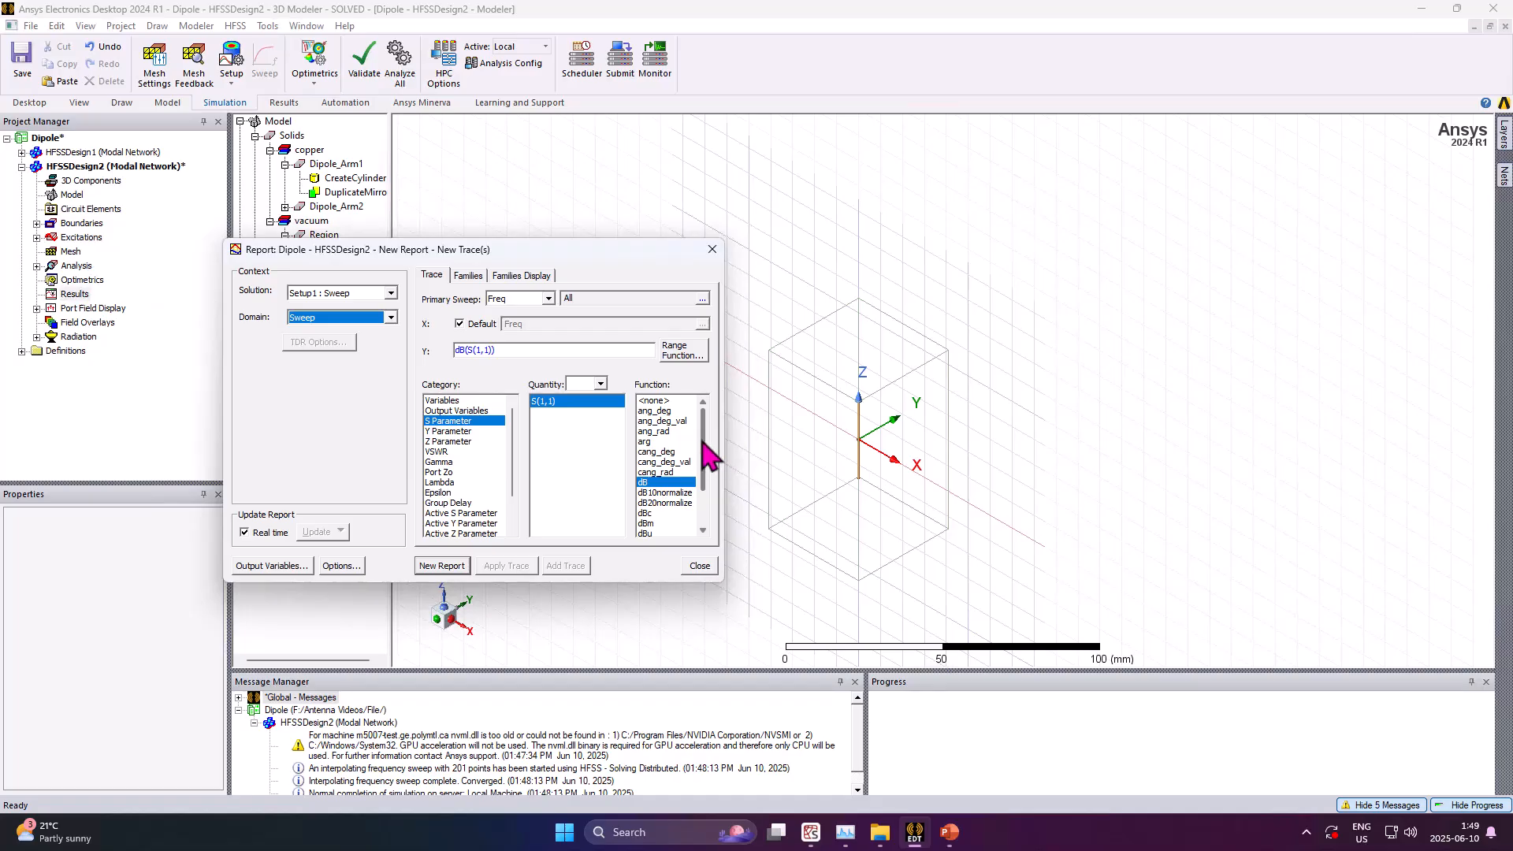
# Create the report of dB(S(1,1)) versus frequency from the S Parameter category and close the report dialog
pyautogui.moveTo(708, 455); pyautogui.dragTo(707, 489)
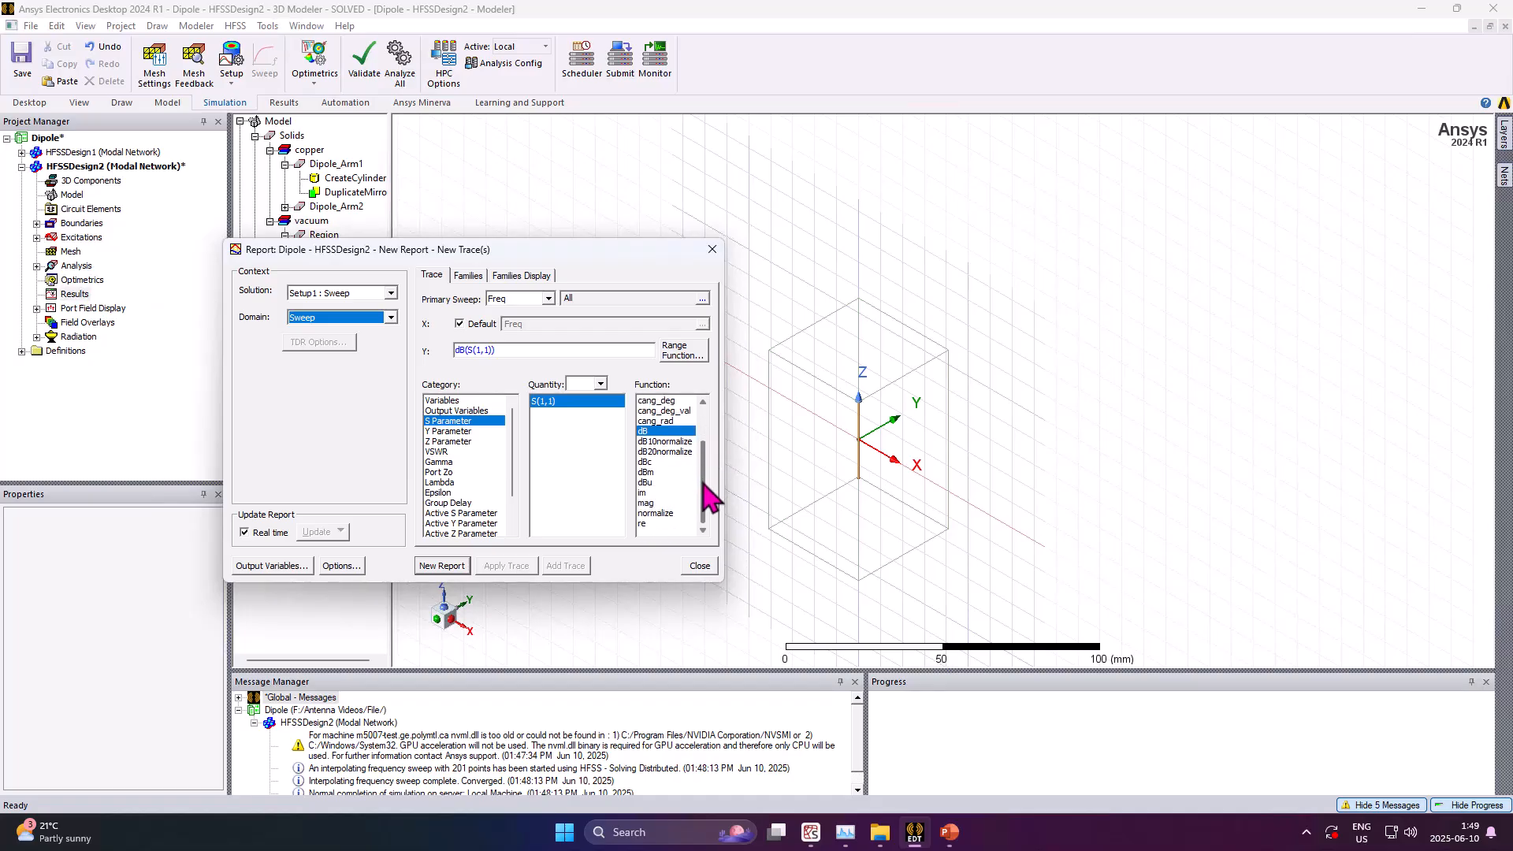
pyautogui.moveTo(710, 497); pyautogui.dragTo(700, 432)
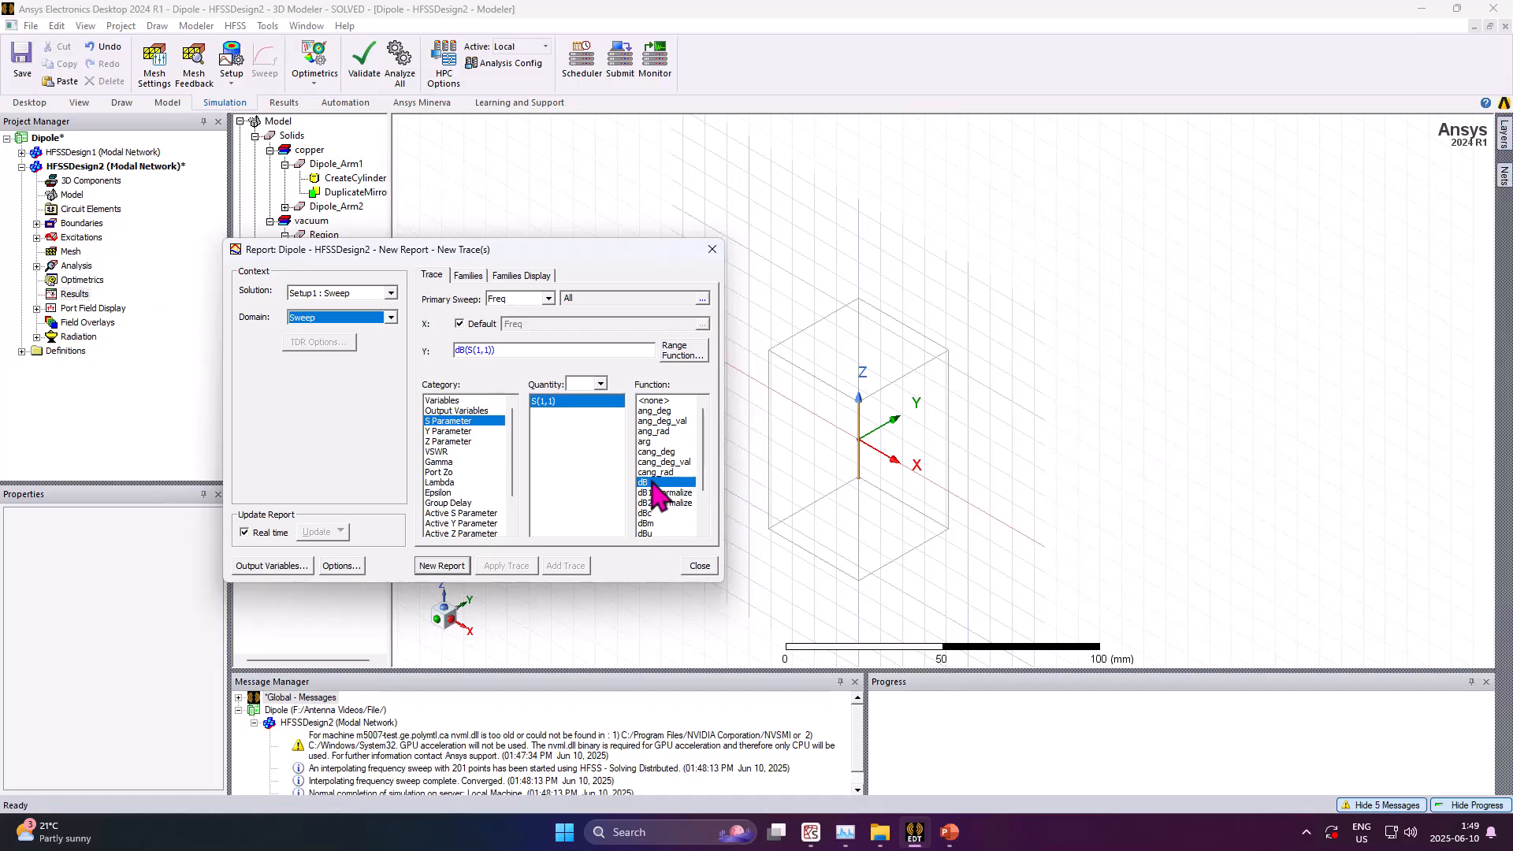
pyautogui.click(548, 401)
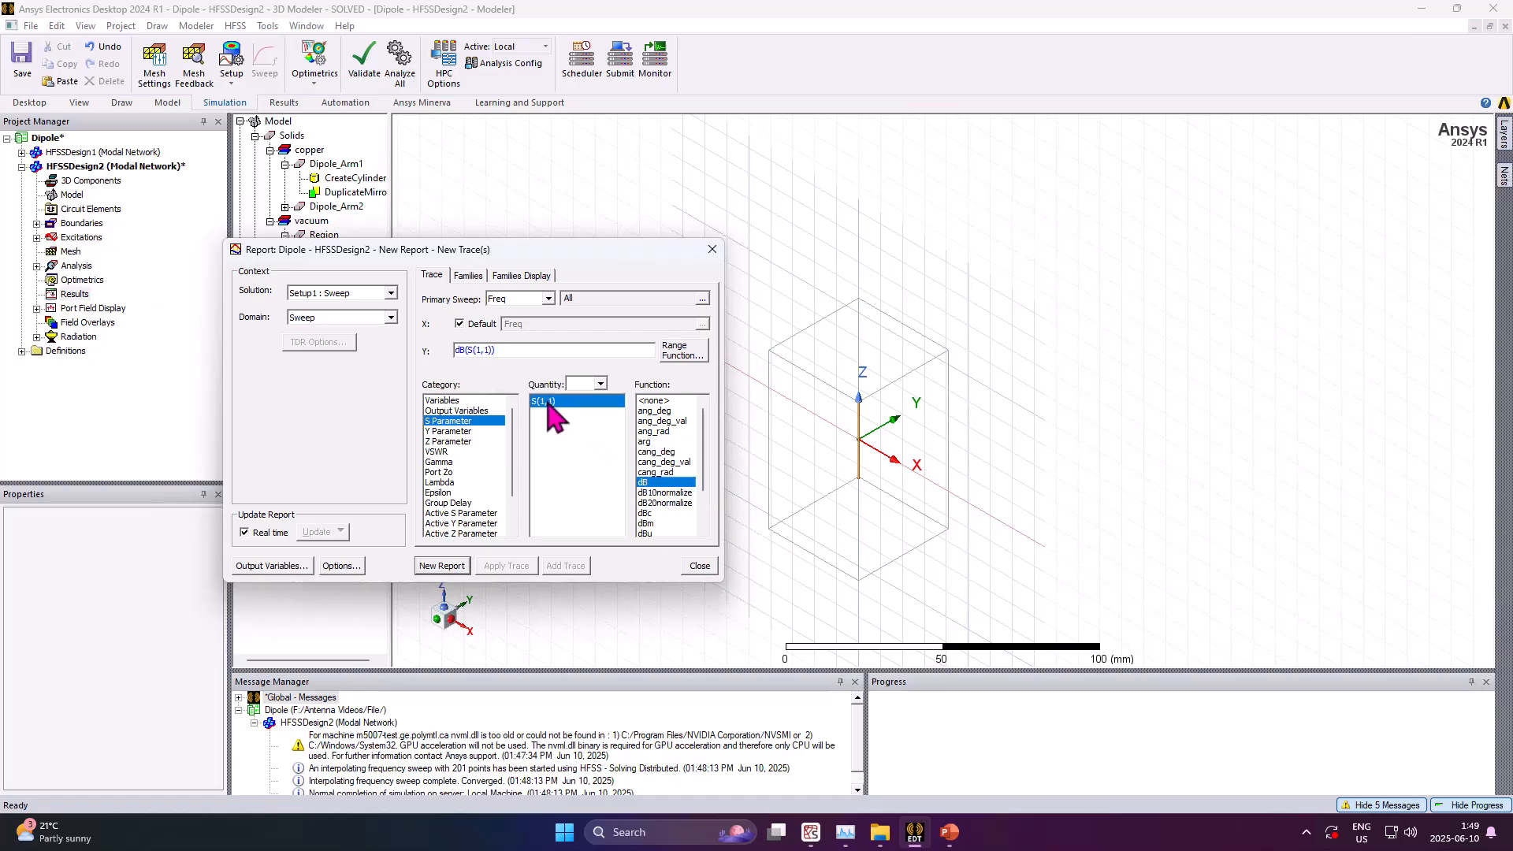
pyautogui.click(469, 277)
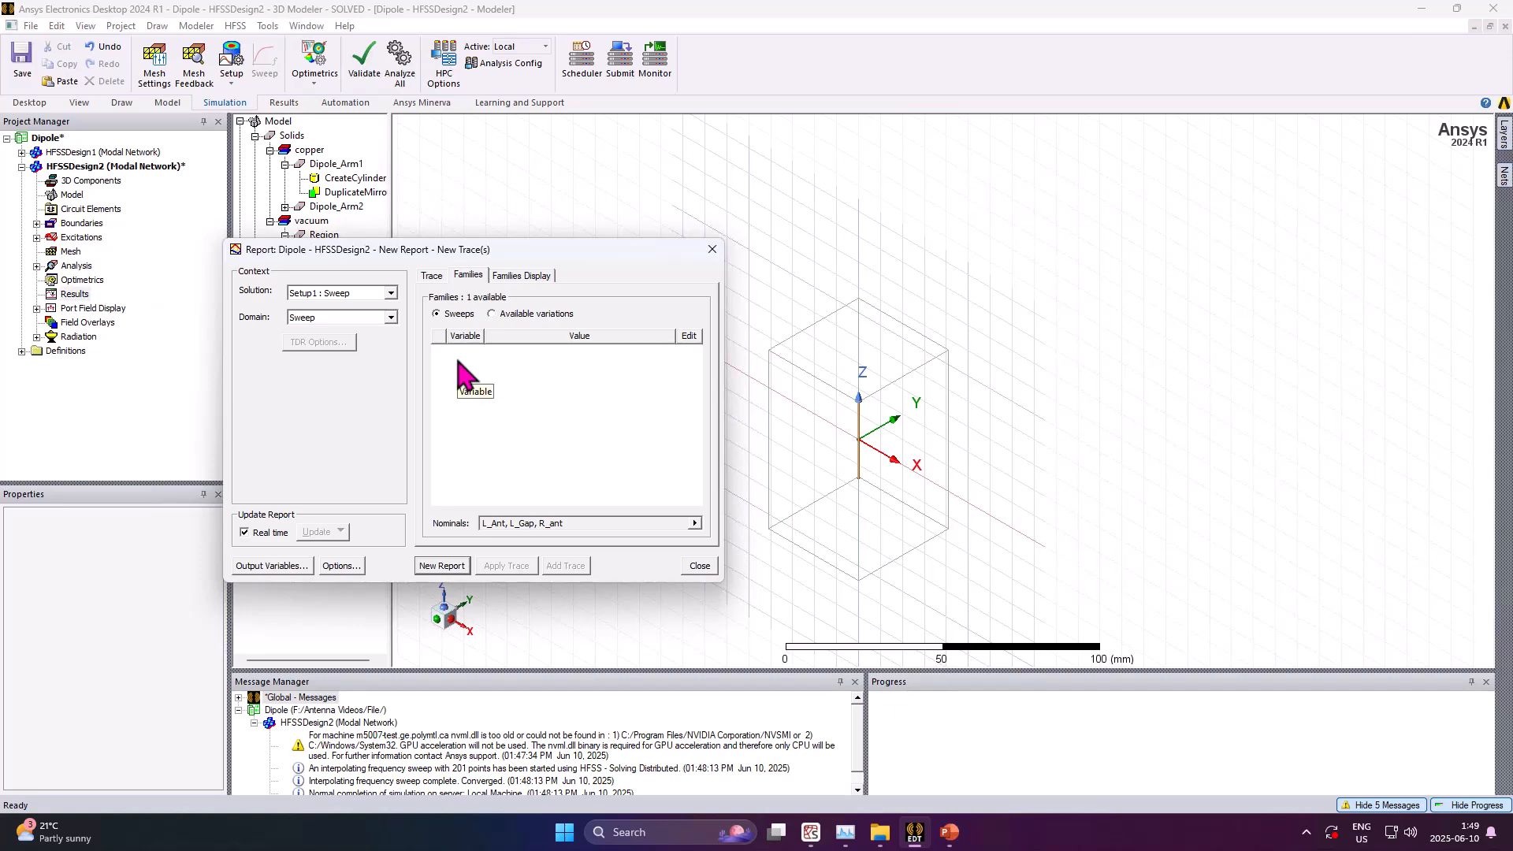
pyautogui.click(430, 276)
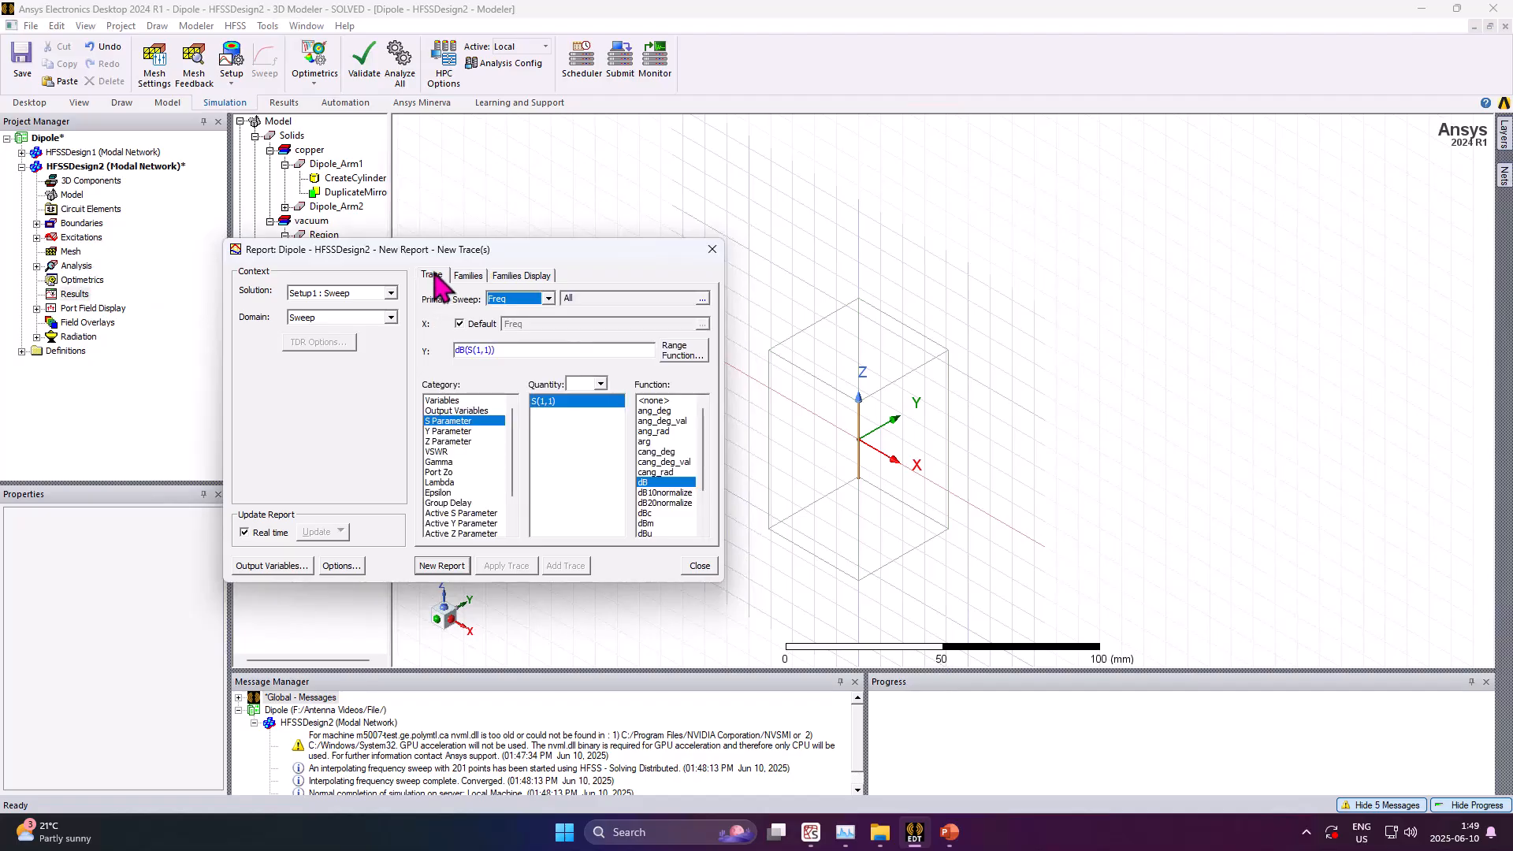
pyautogui.click(442, 565)
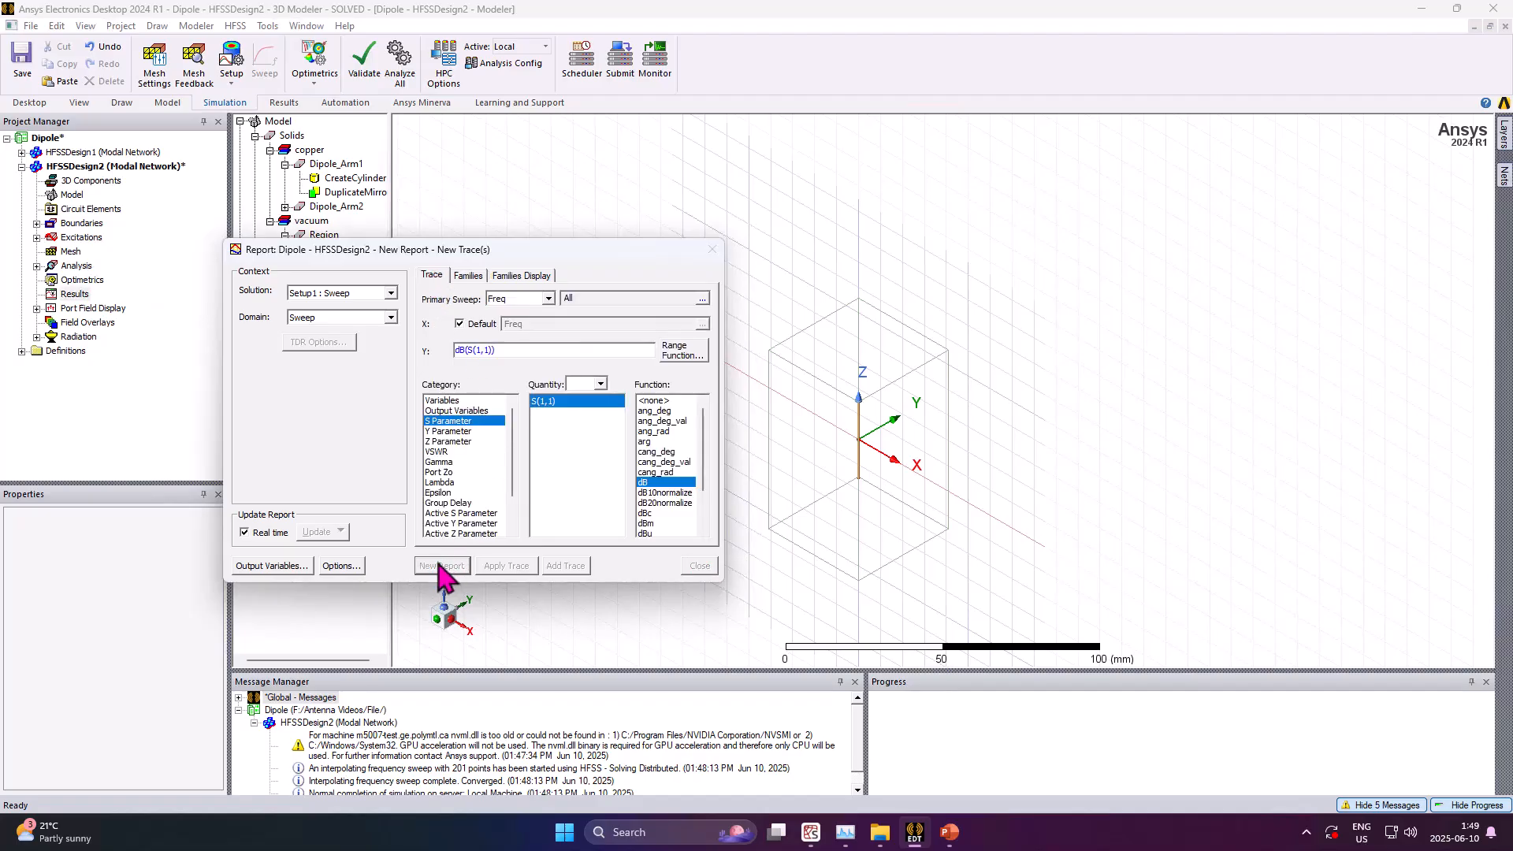
pyautogui.click(712, 250)
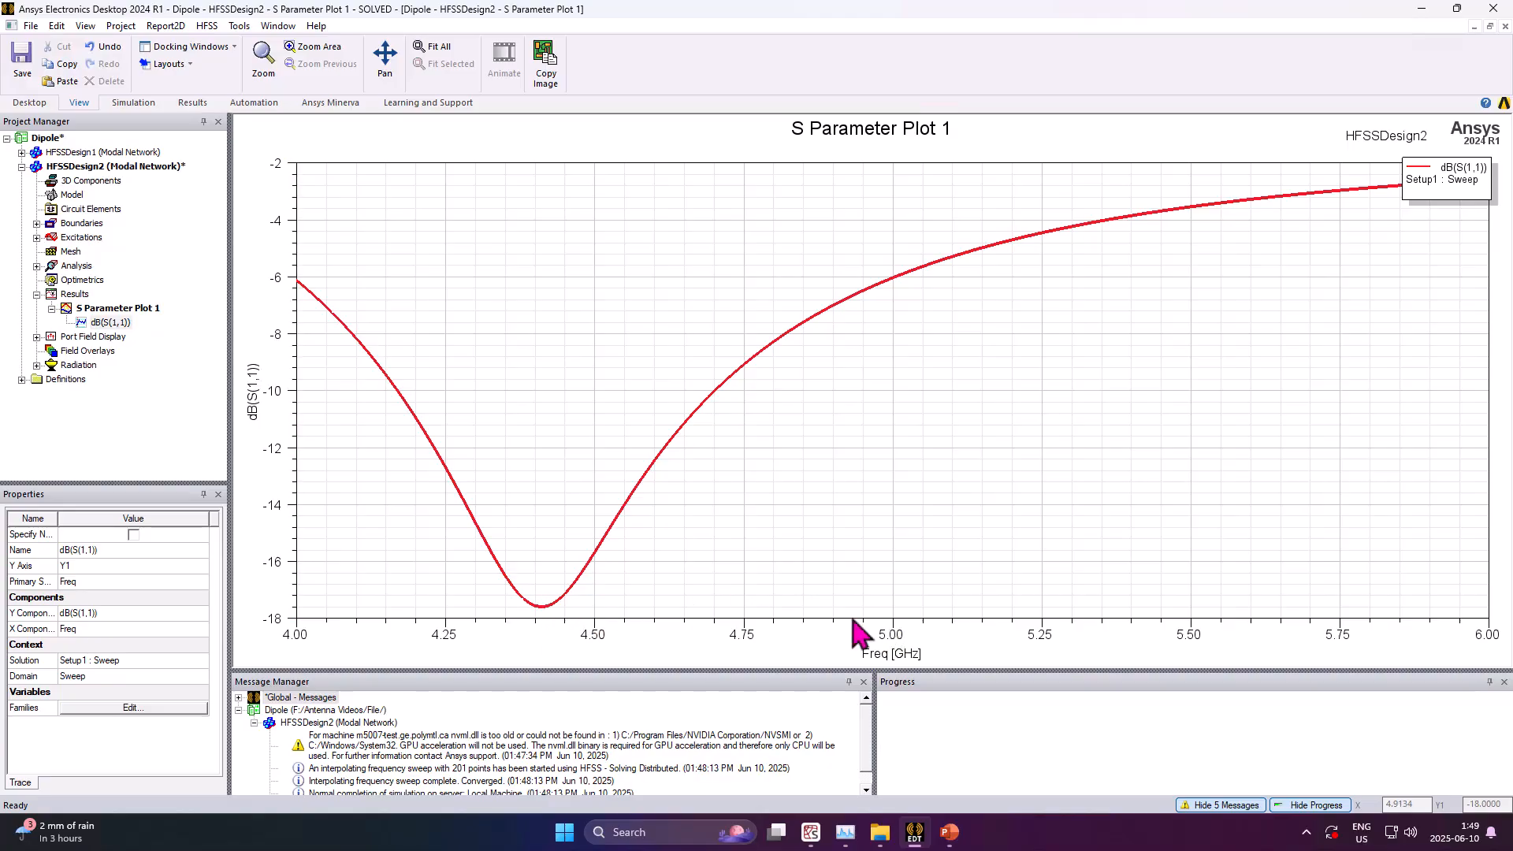
# Open HFSSDesign1's S Parameter Plot 1 to compare with the new design, then return to HFSSDesign2
pyautogui.click(95, 167)
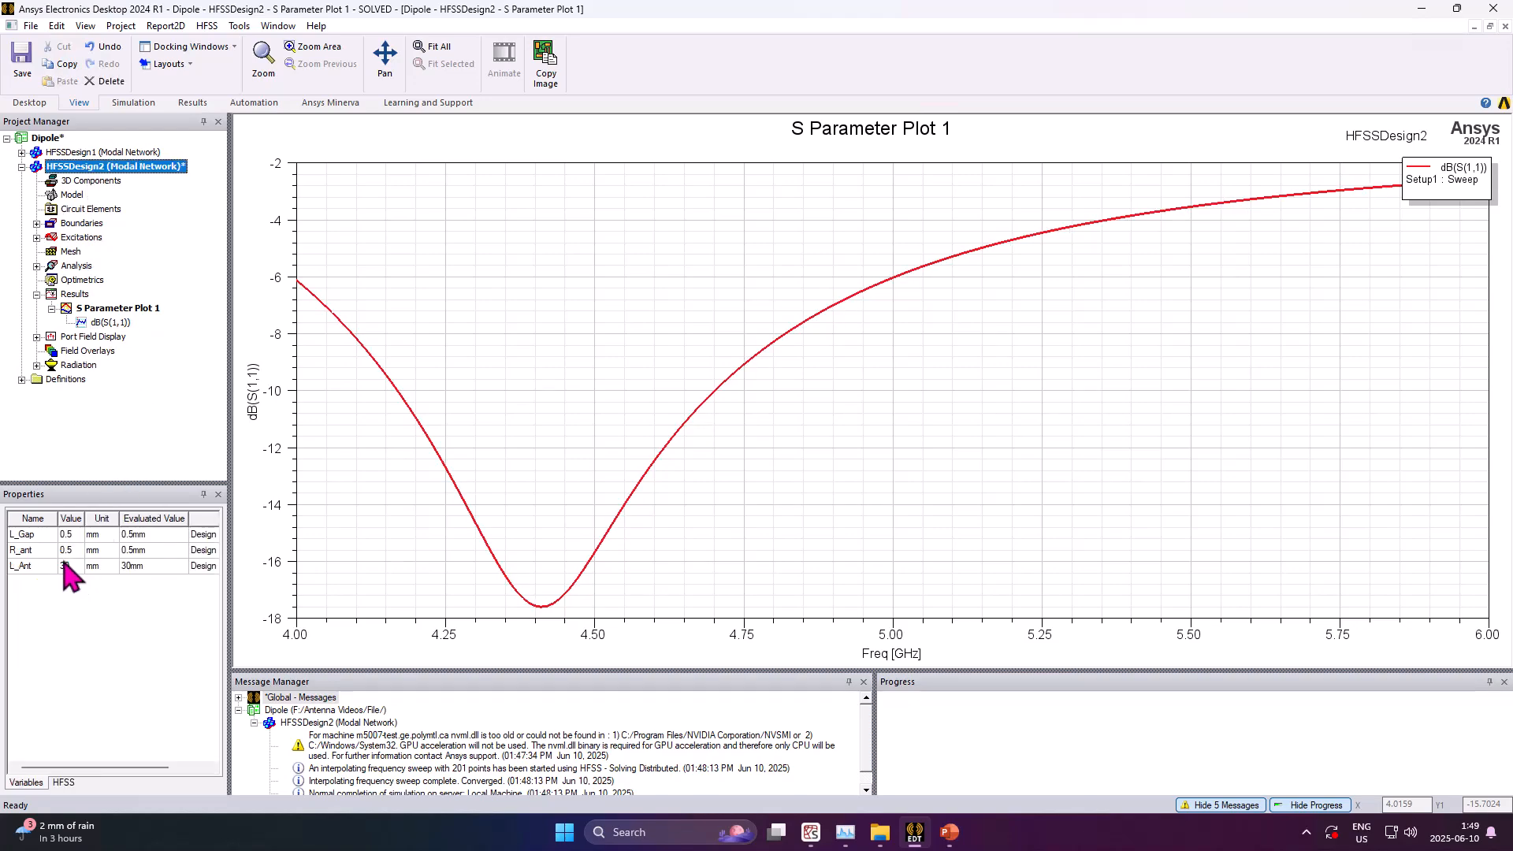
pyautogui.click(22, 153)
pyautogui.click(55, 154)
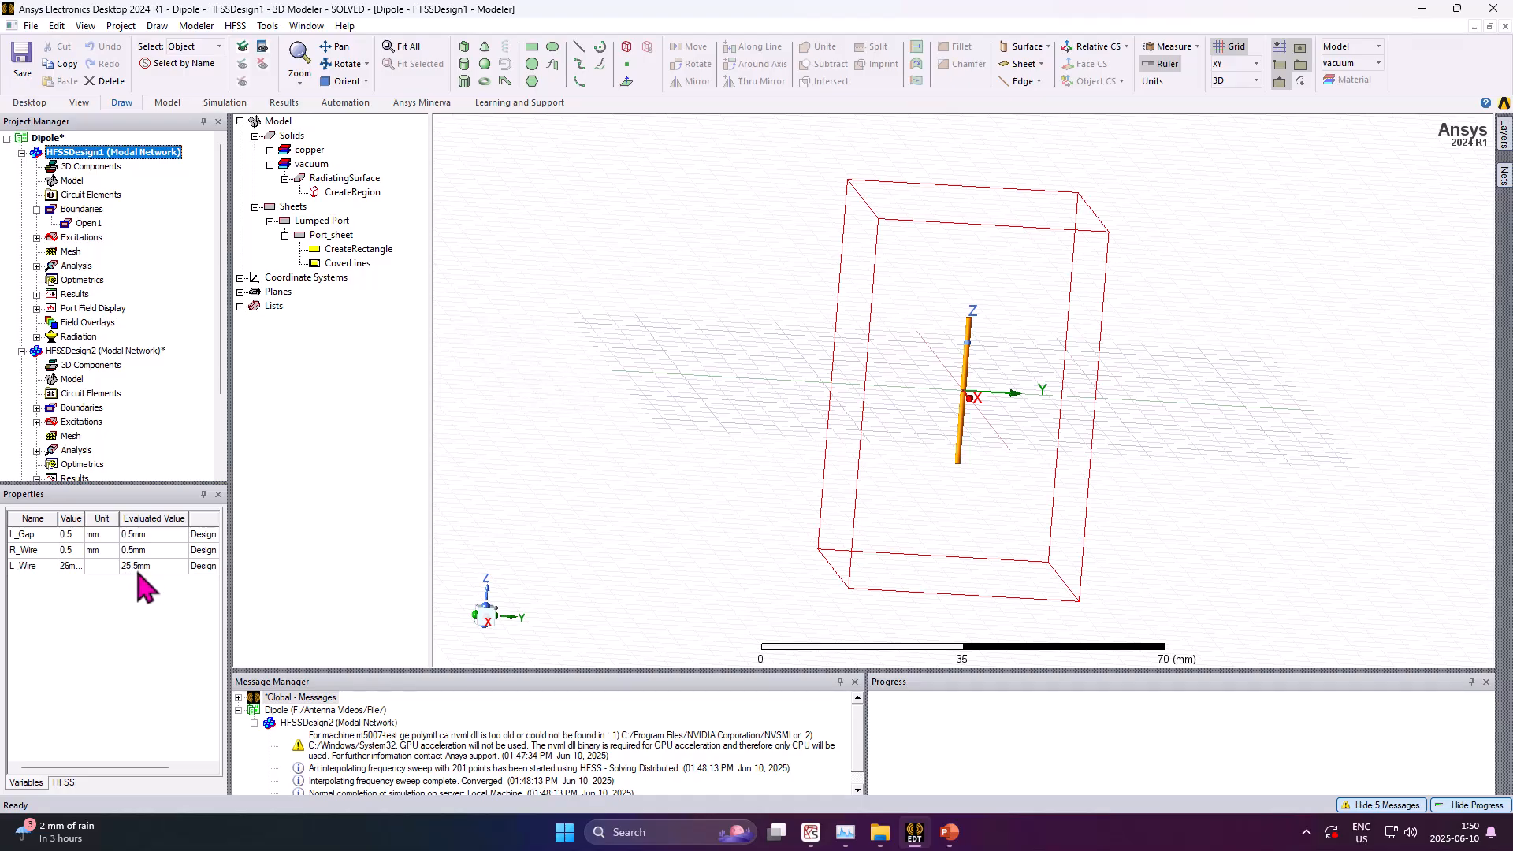
pyautogui.click(37, 294)
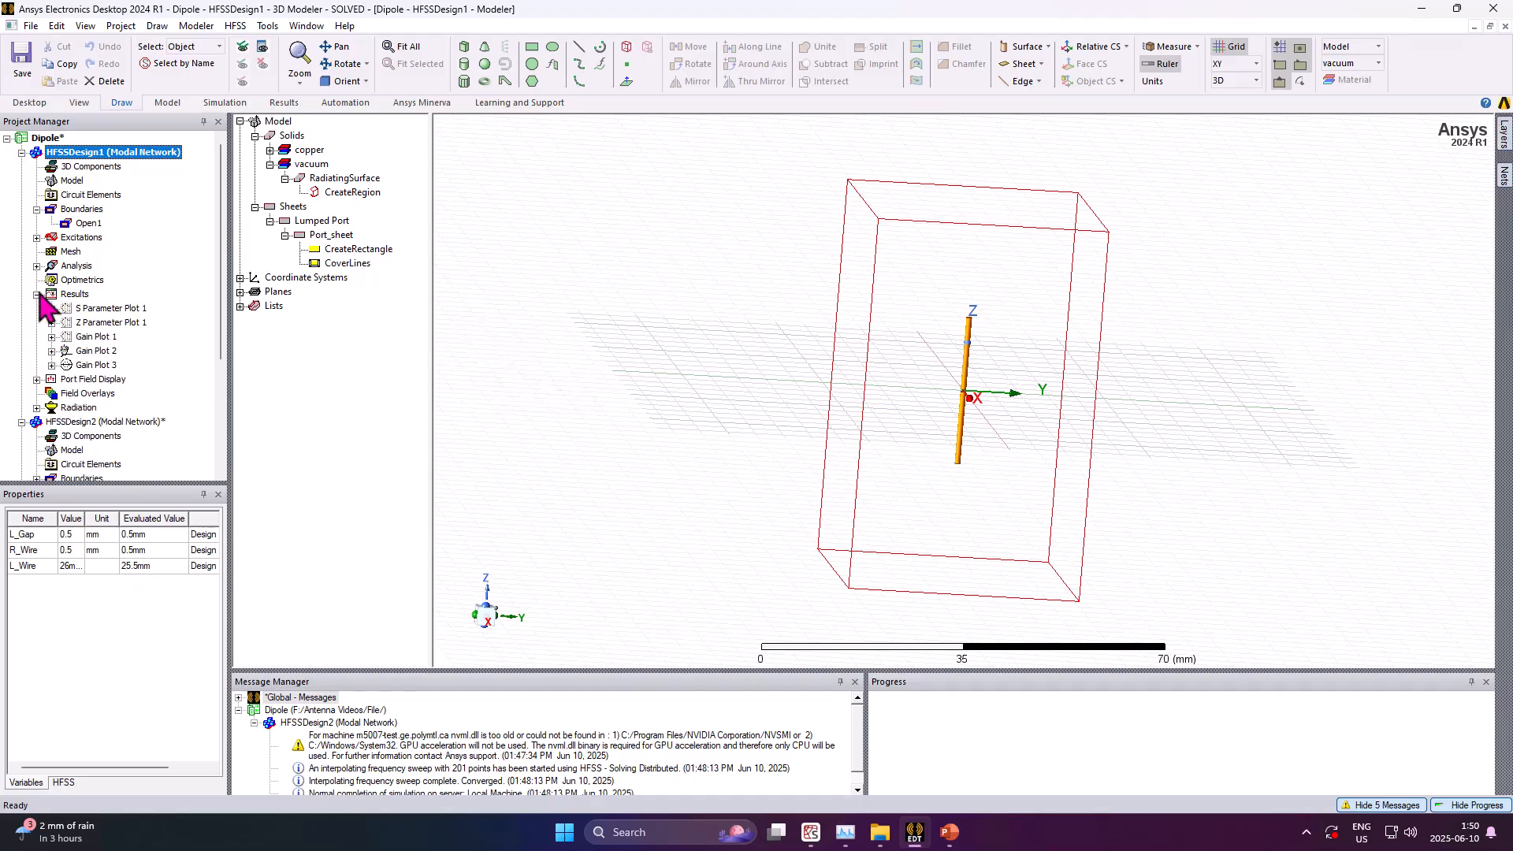
pyautogui.doubleClick(79, 308)
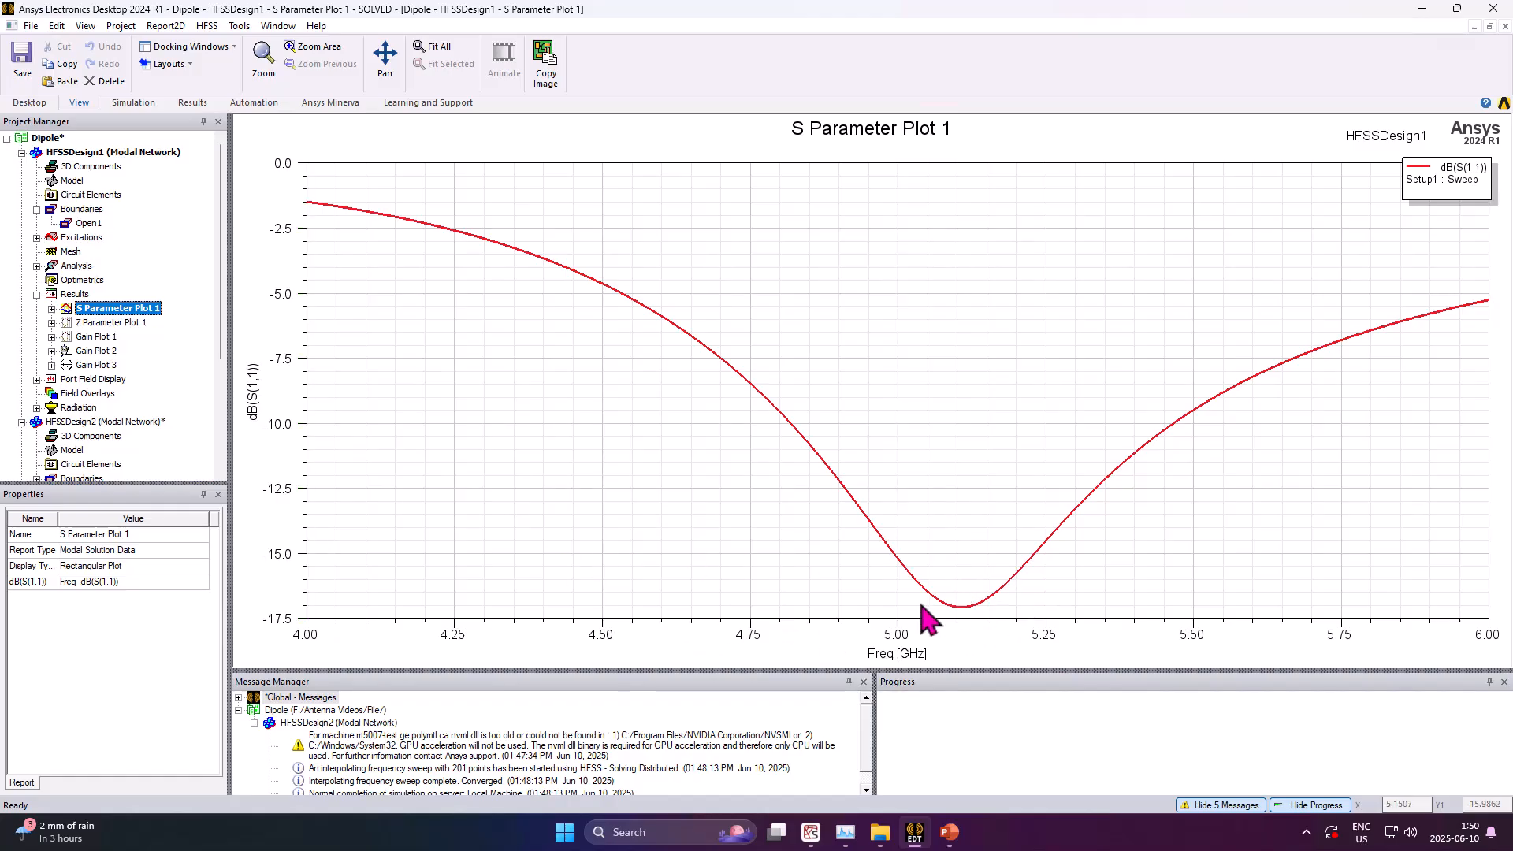
pyautogui.click(22, 152)
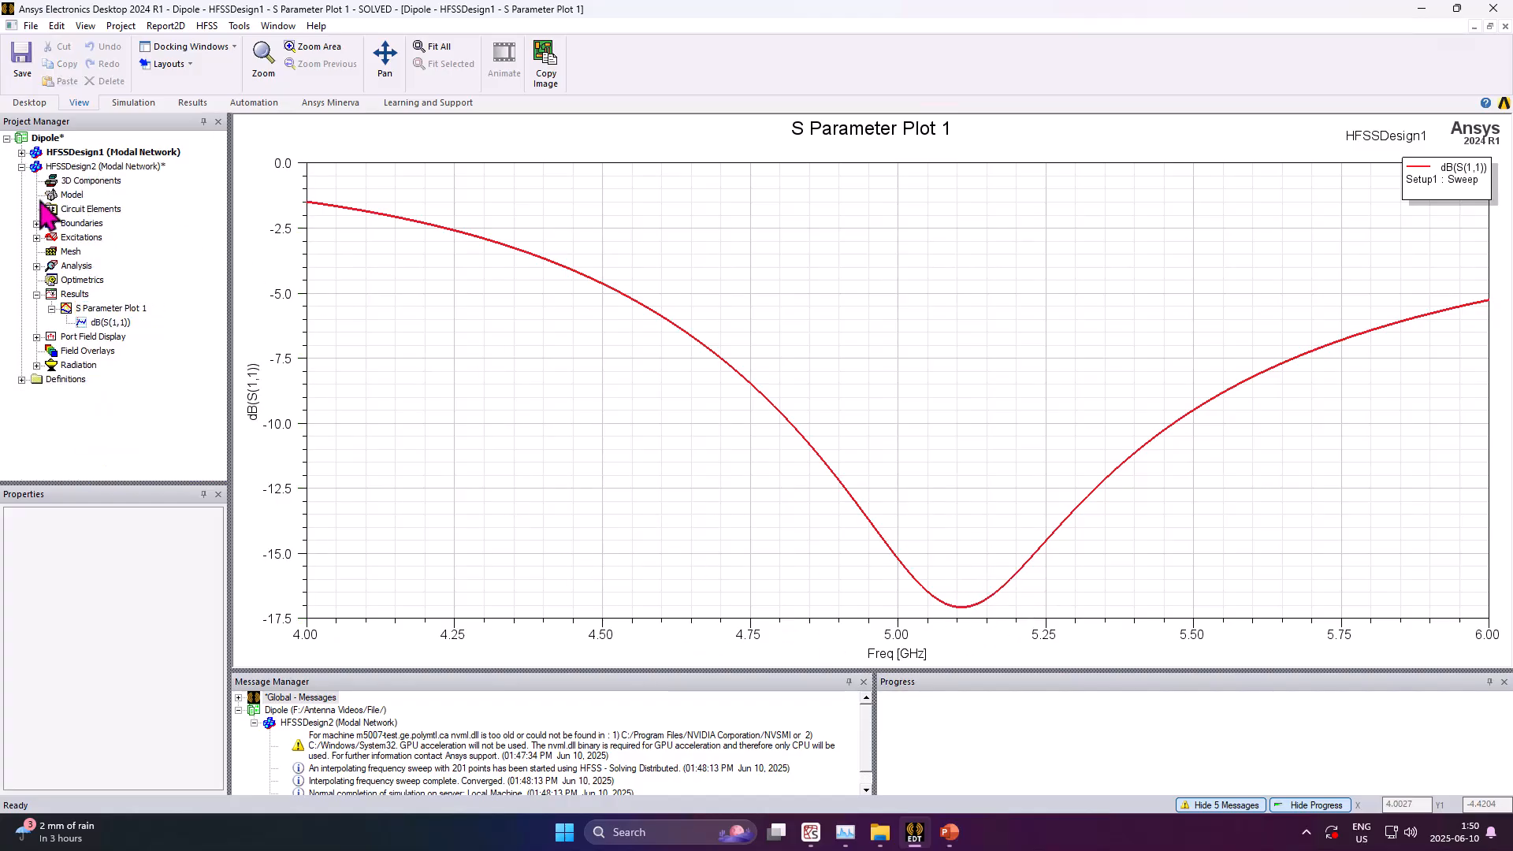
pyautogui.doubleClick(79, 167)
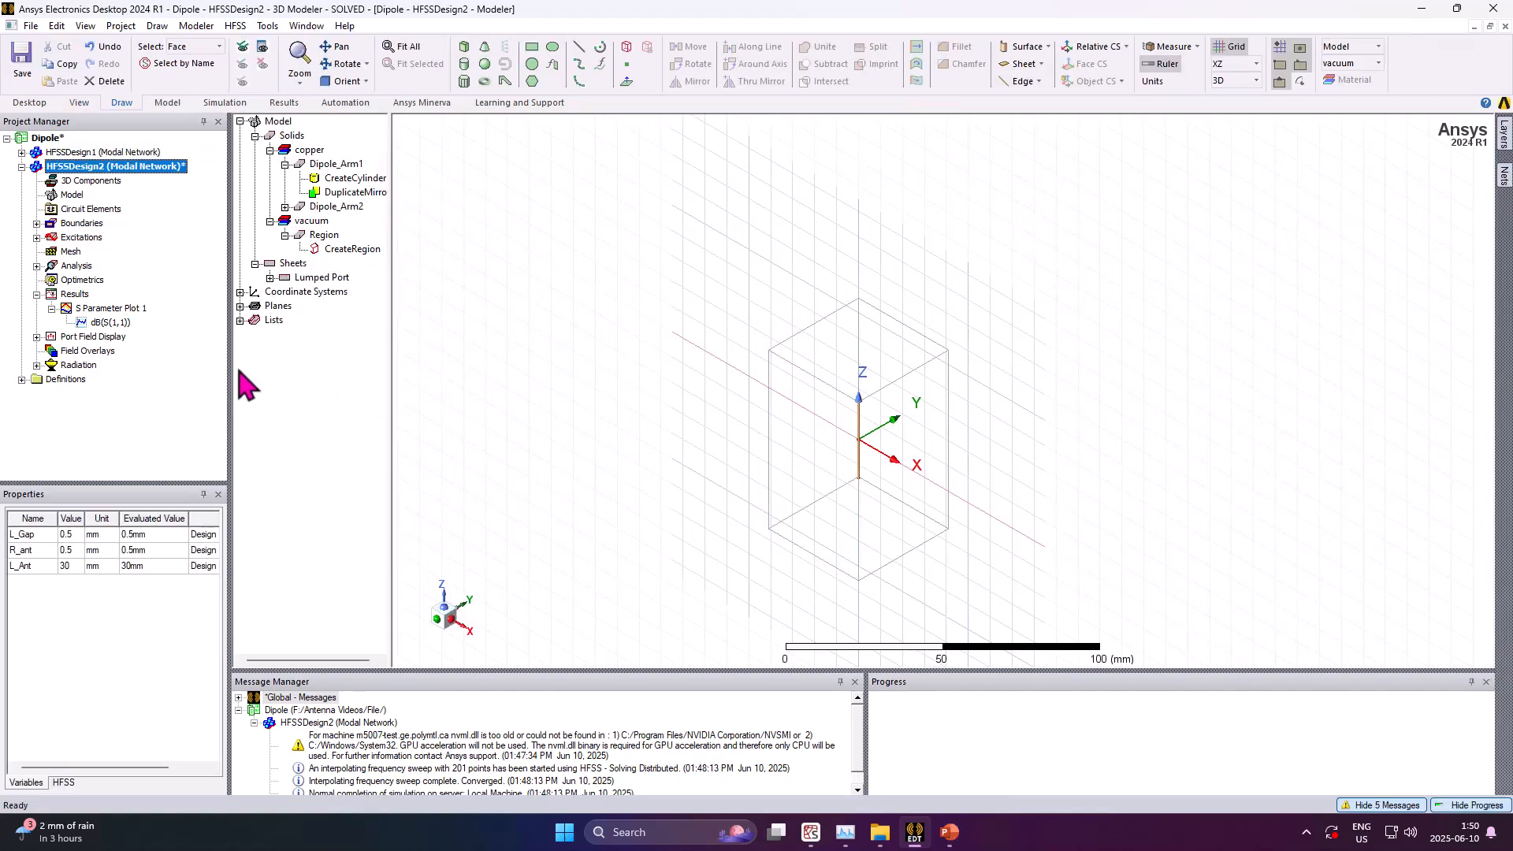
# Create a rectangular plot of abs(VSWR(1)) versus frequency from the VSWR category and close the report dialog
pyautogui.click(75, 296)
pyautogui.rightClick(75, 297)
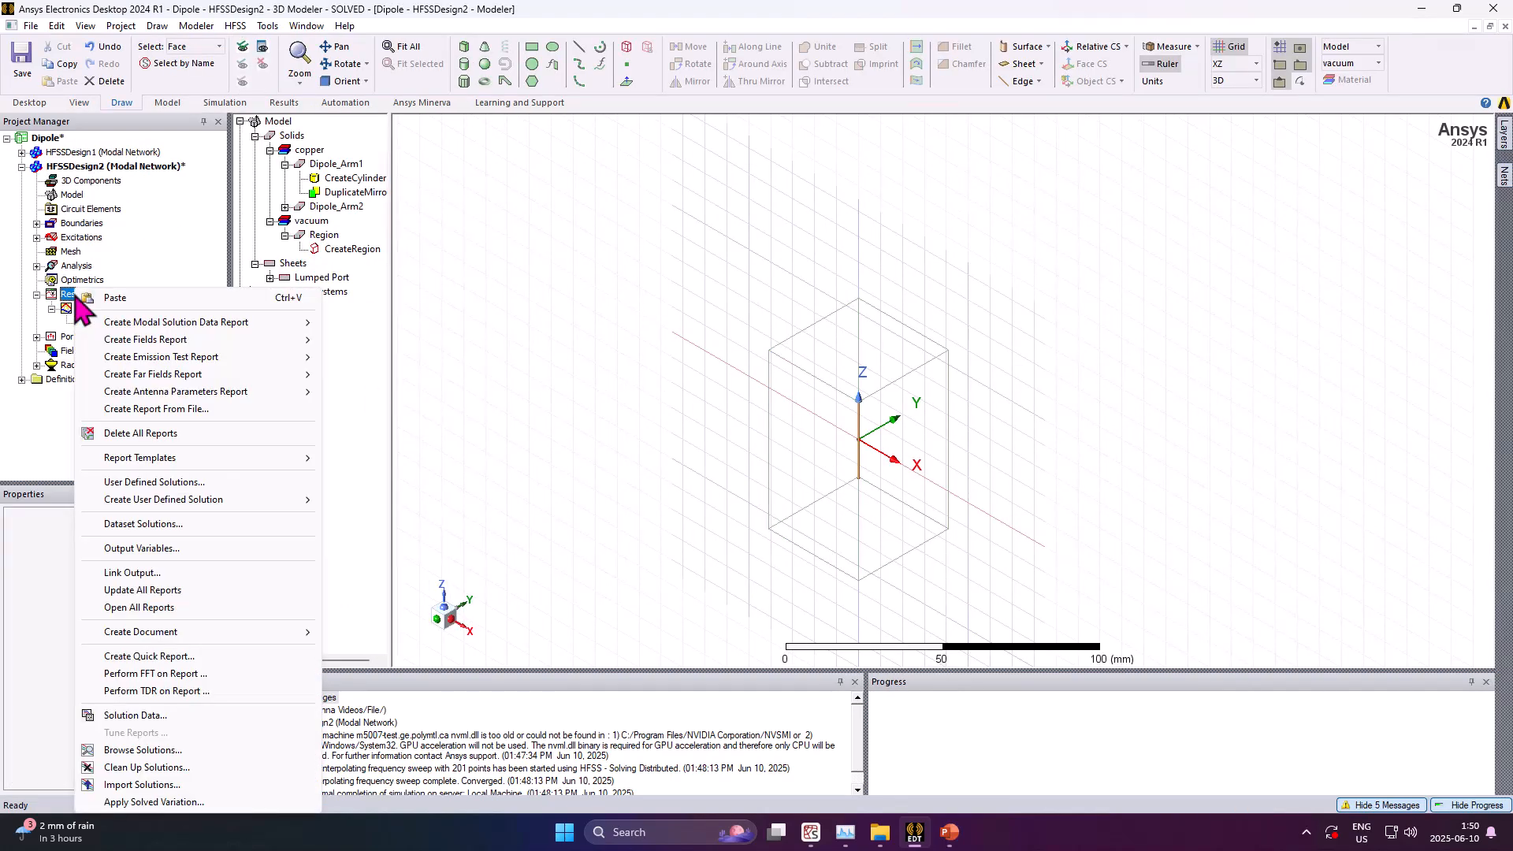
pyautogui.moveTo(175, 325)
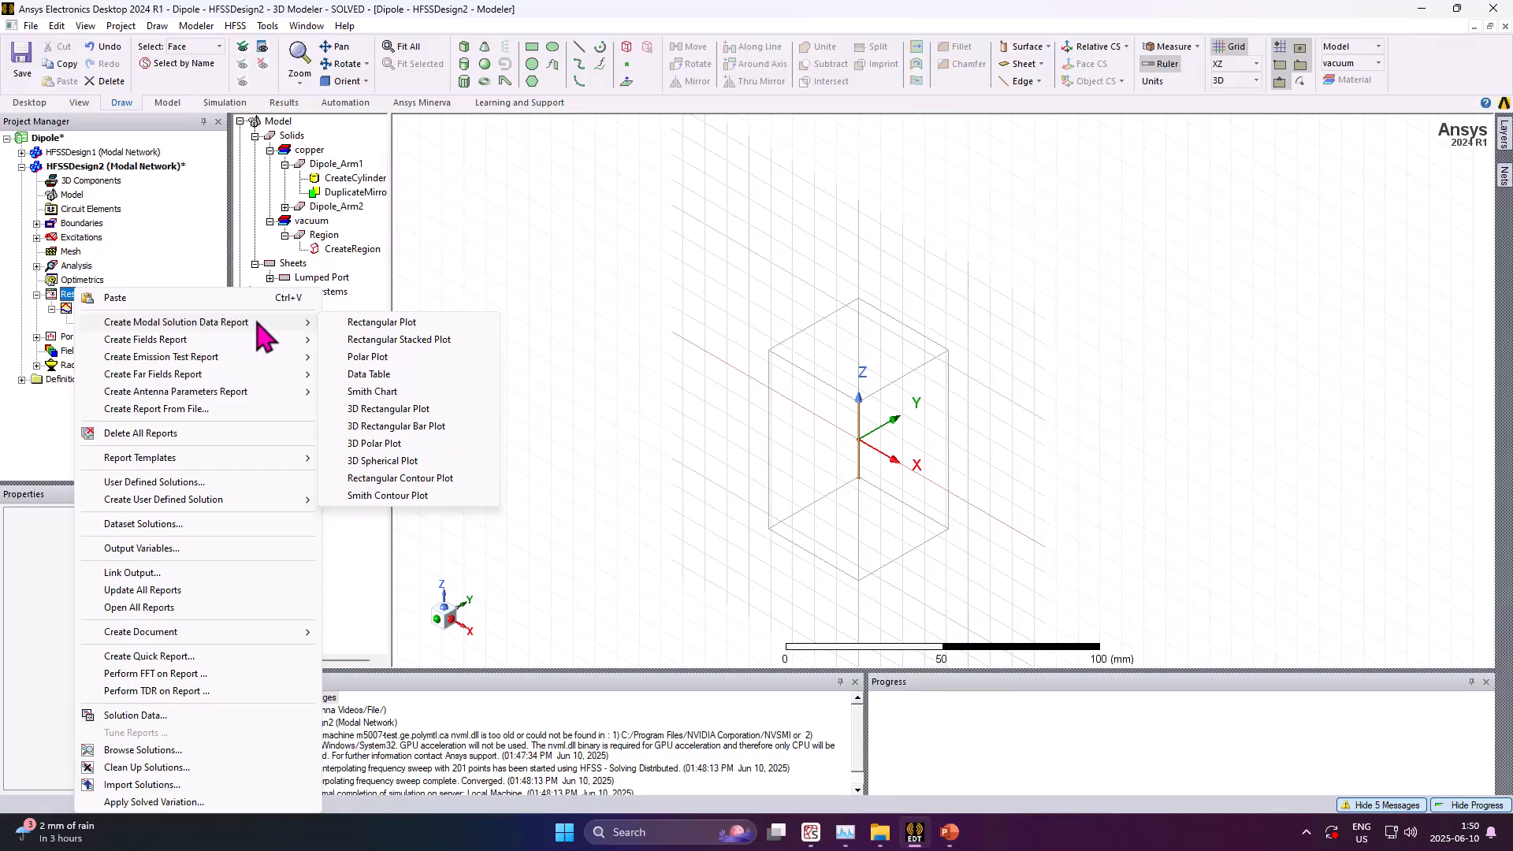
pyautogui.click(356, 326)
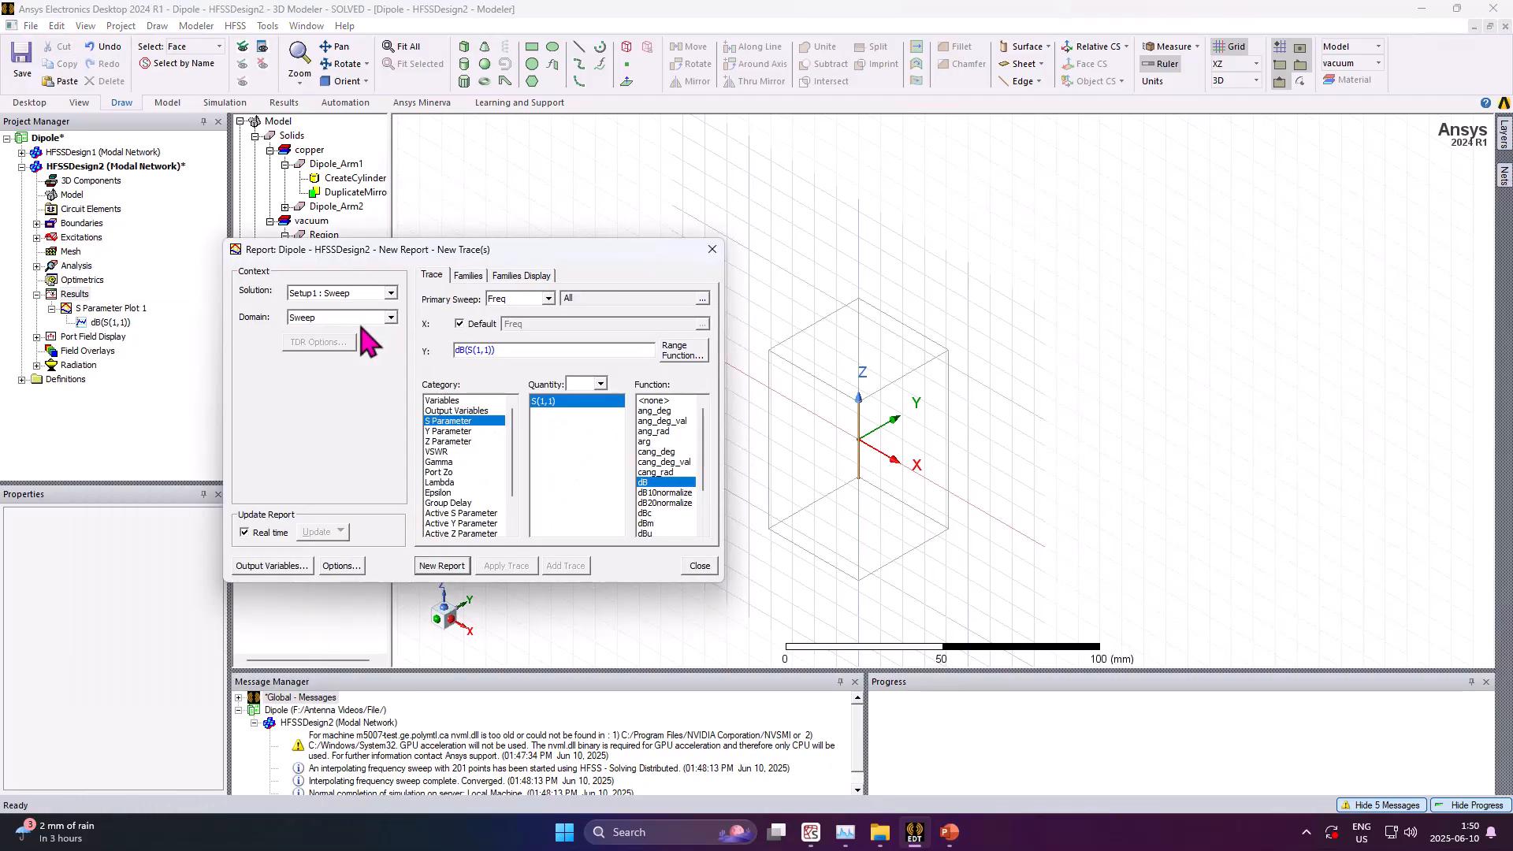
pyautogui.click(458, 432)
pyautogui.click(468, 441)
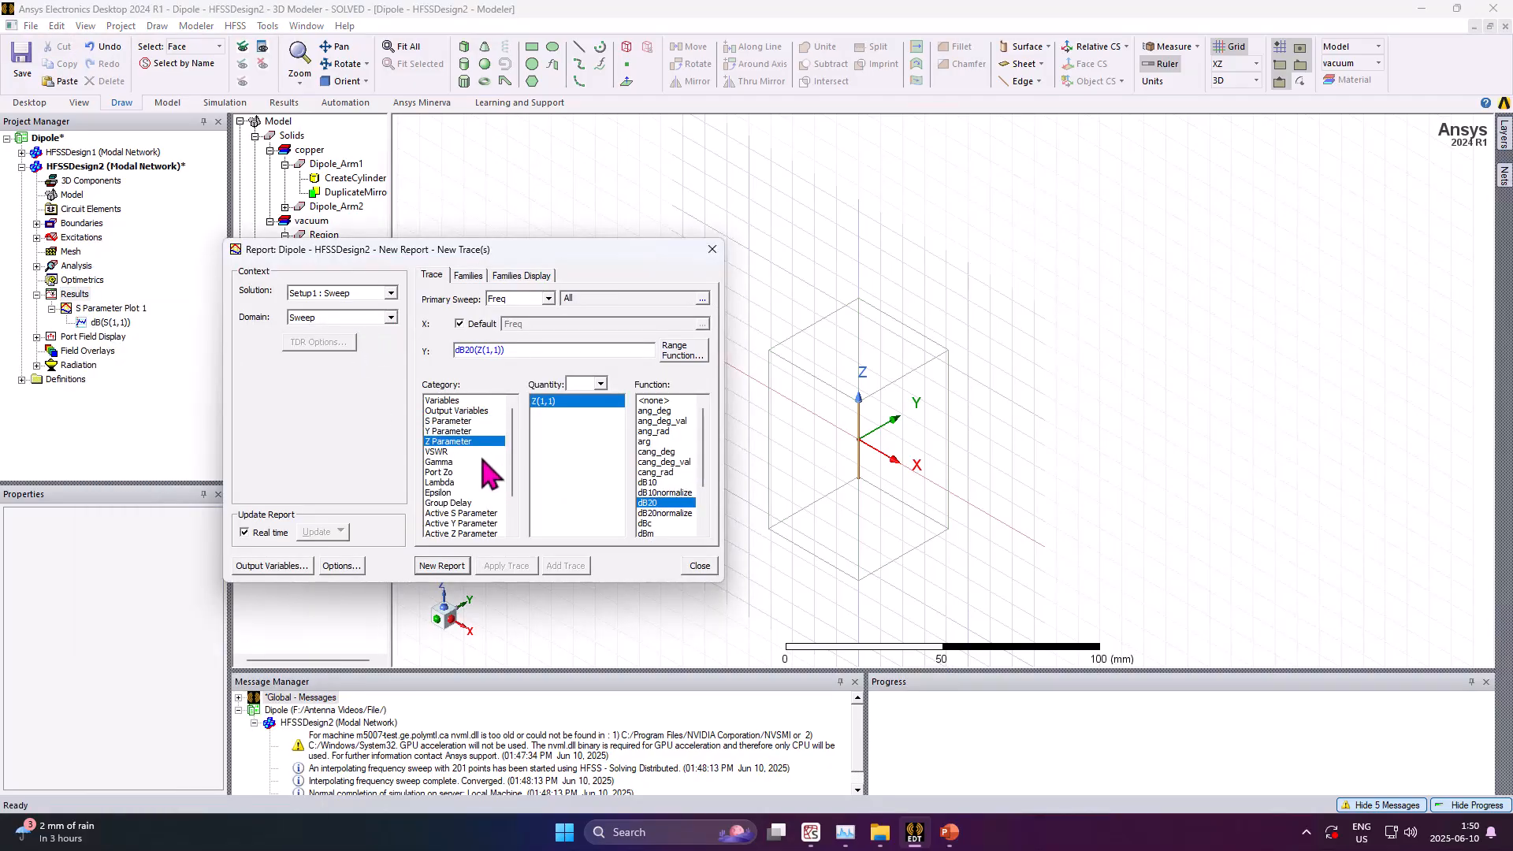
pyautogui.click(478, 452)
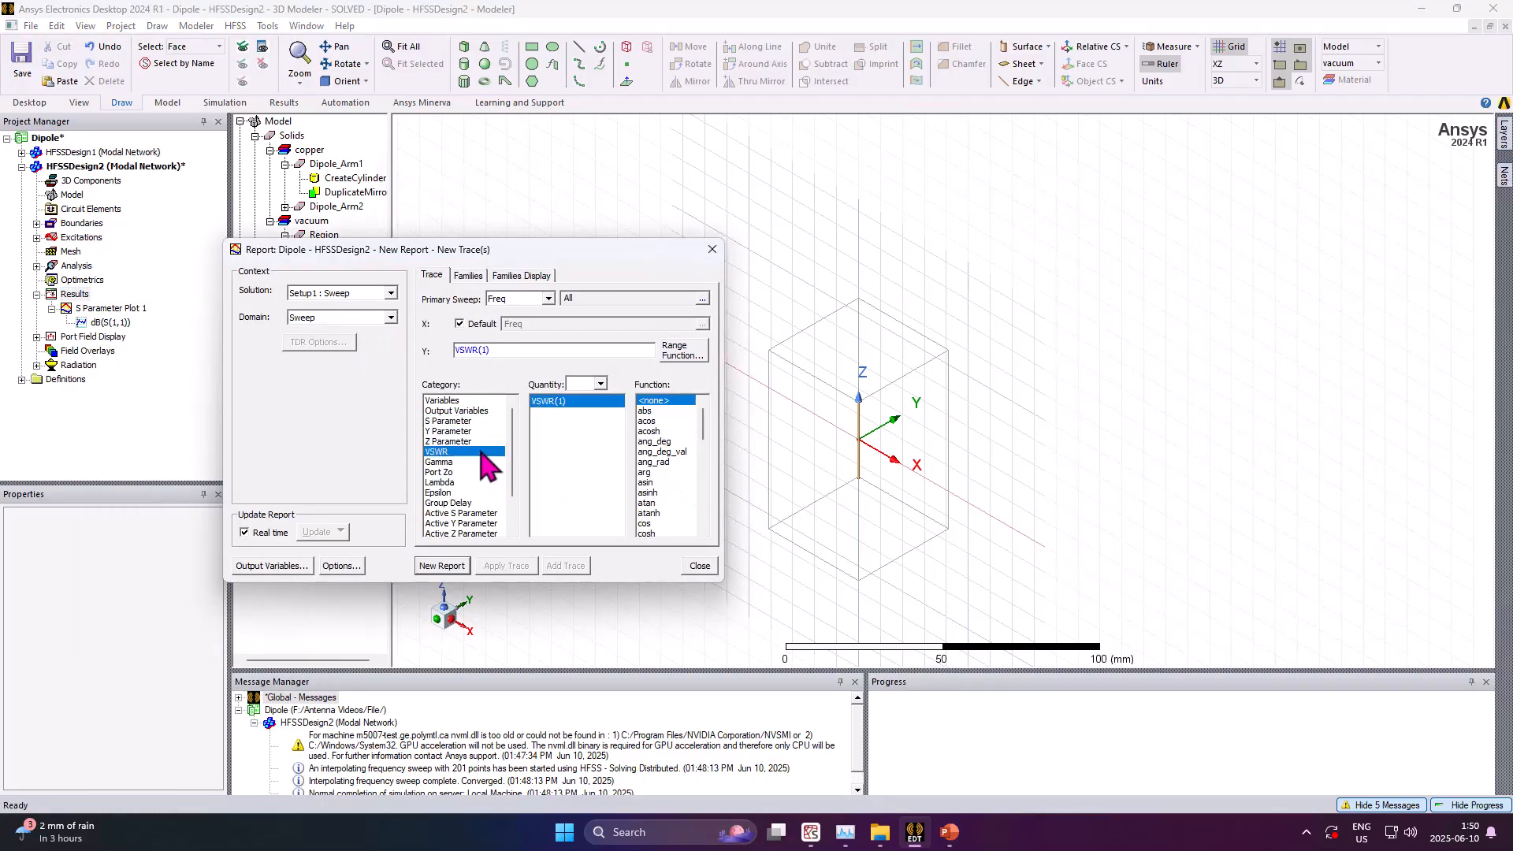
pyautogui.moveTo(701, 423)
pyautogui.mouseDown()
pyautogui.moveTo(701, 449)
pyautogui.moveTo(699, 414)
pyautogui.mouseUp()
pyautogui.click(677, 410)
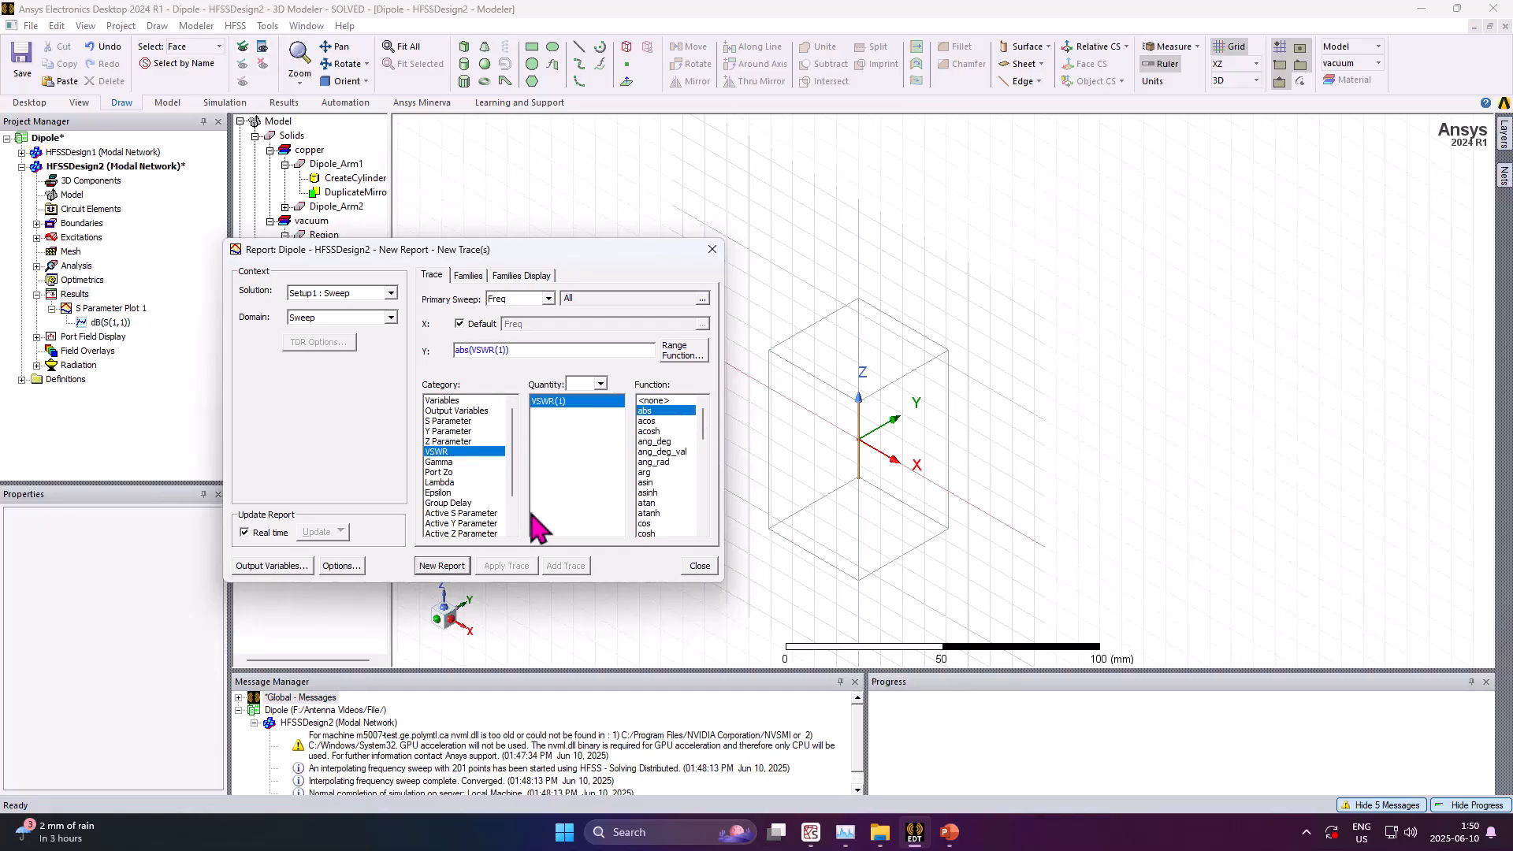
pyautogui.click(442, 566)
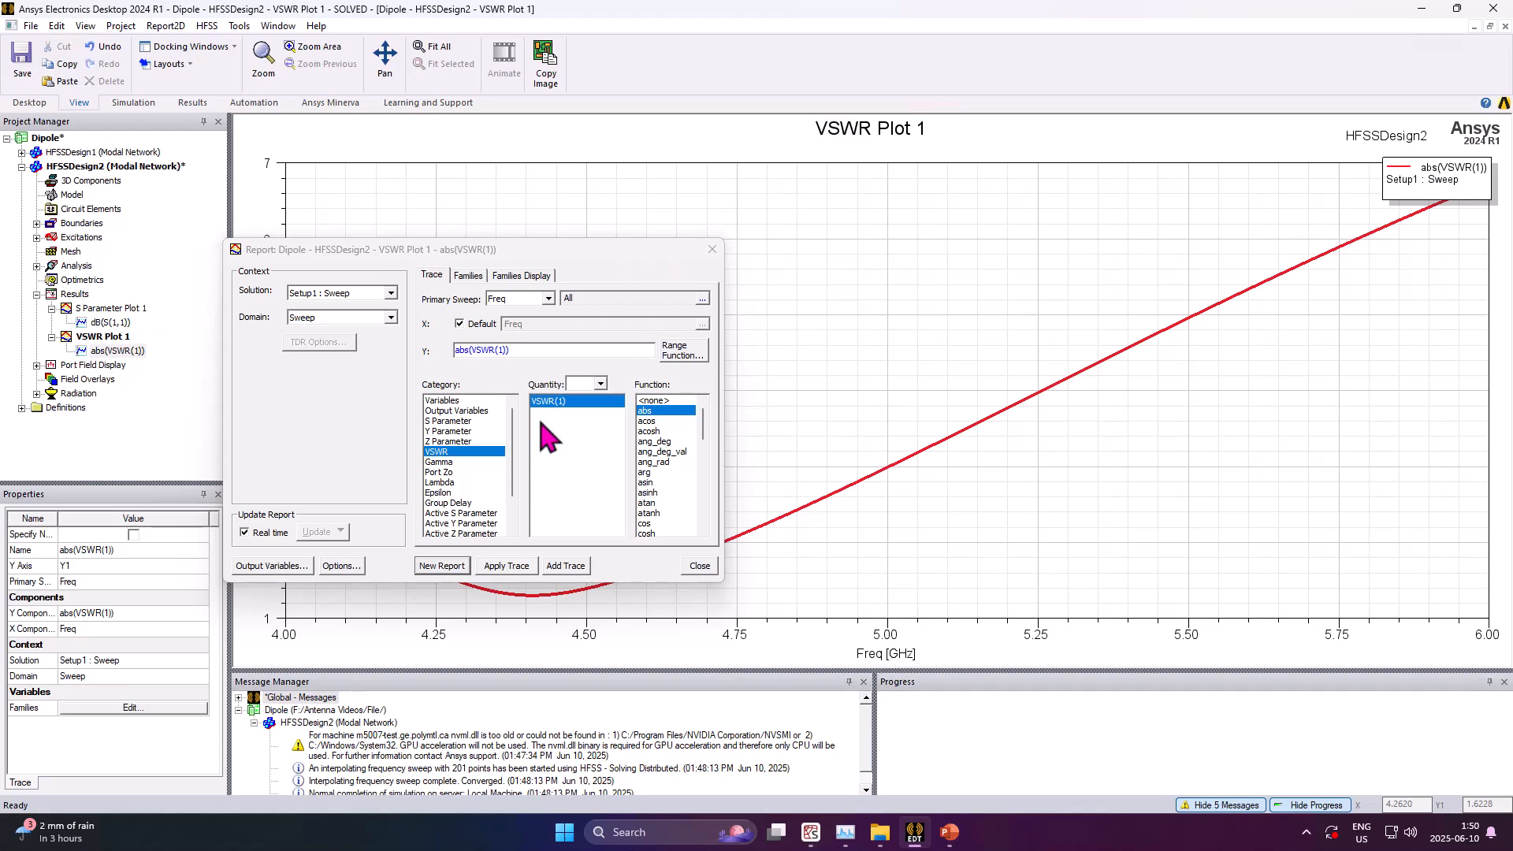
pyautogui.click(713, 250)
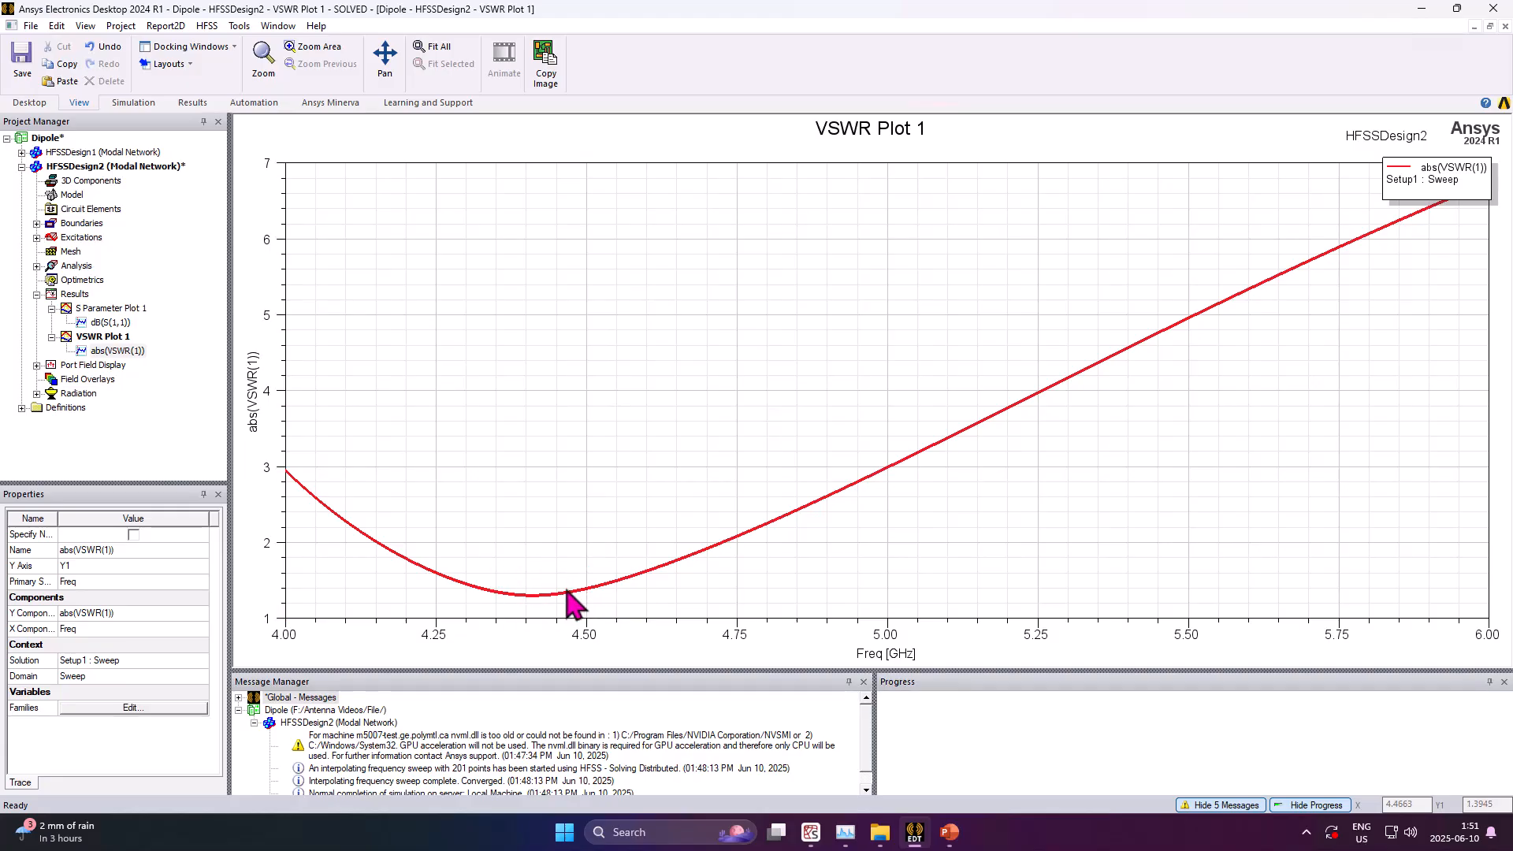
# Start a far-field 3D polar plot report showing dB(DirCoPolar) and dB(DirCrossPolar) from the Directivity category
pyautogui.click(71, 298)
pyautogui.rightClick(71, 298)
pyautogui.moveTo(237, 341)
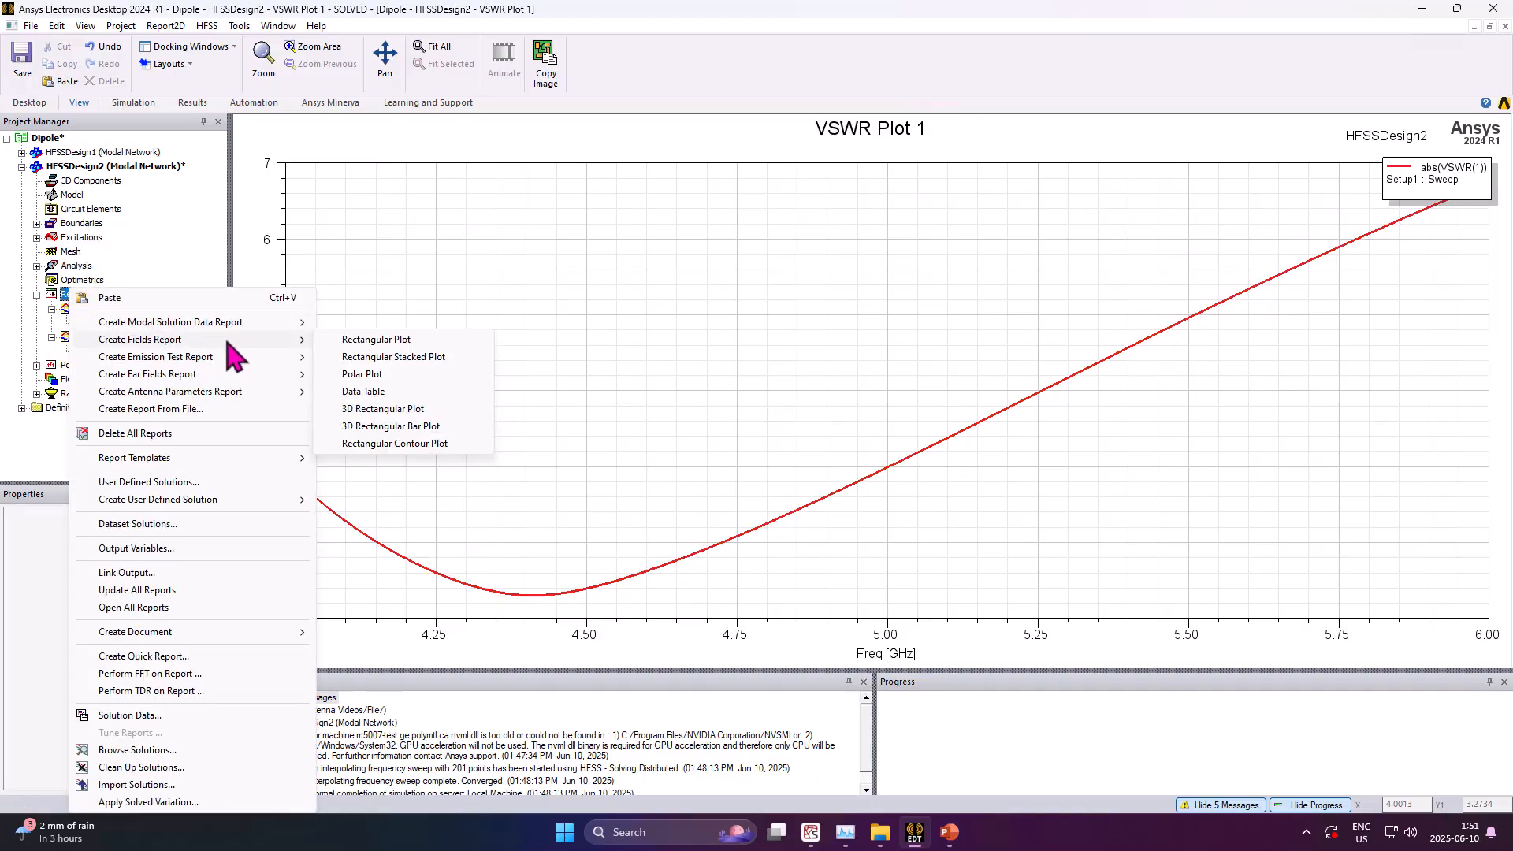
pyautogui.moveTo(249, 375)
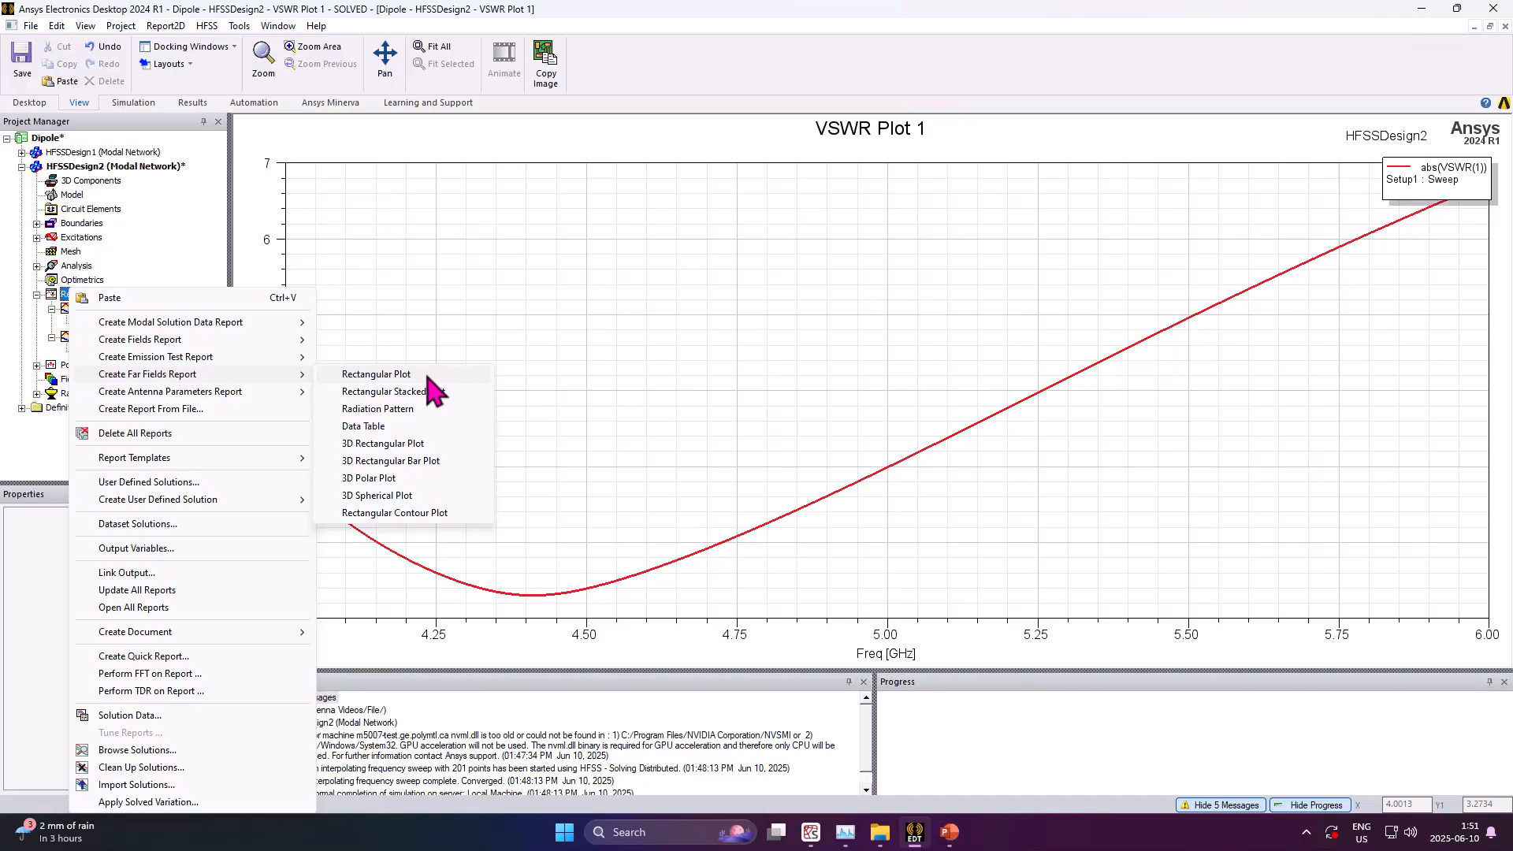
pyautogui.click(412, 478)
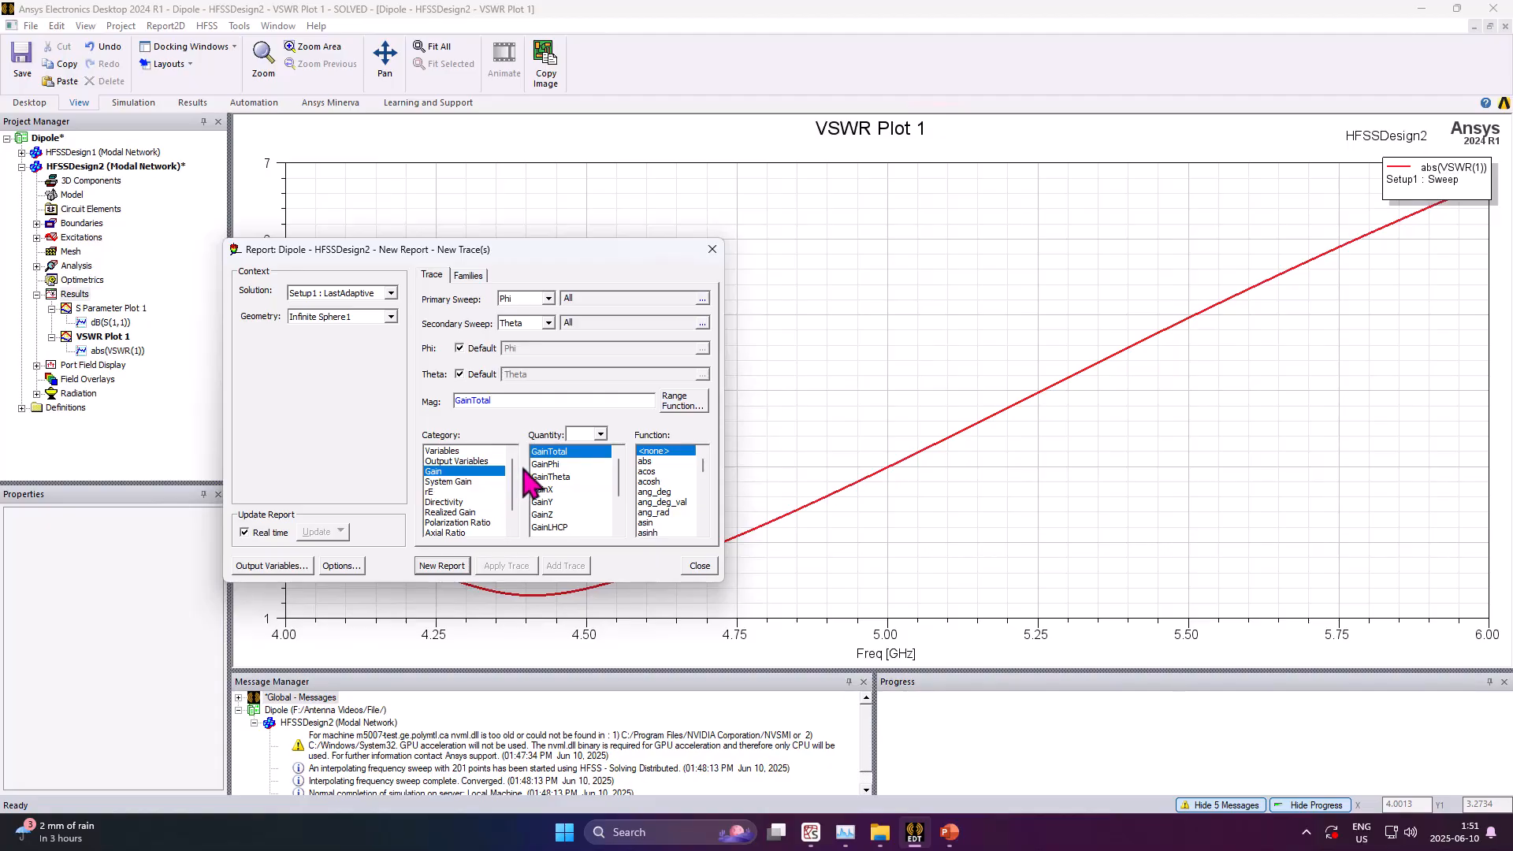
pyautogui.scroll(-1, 514, 485)
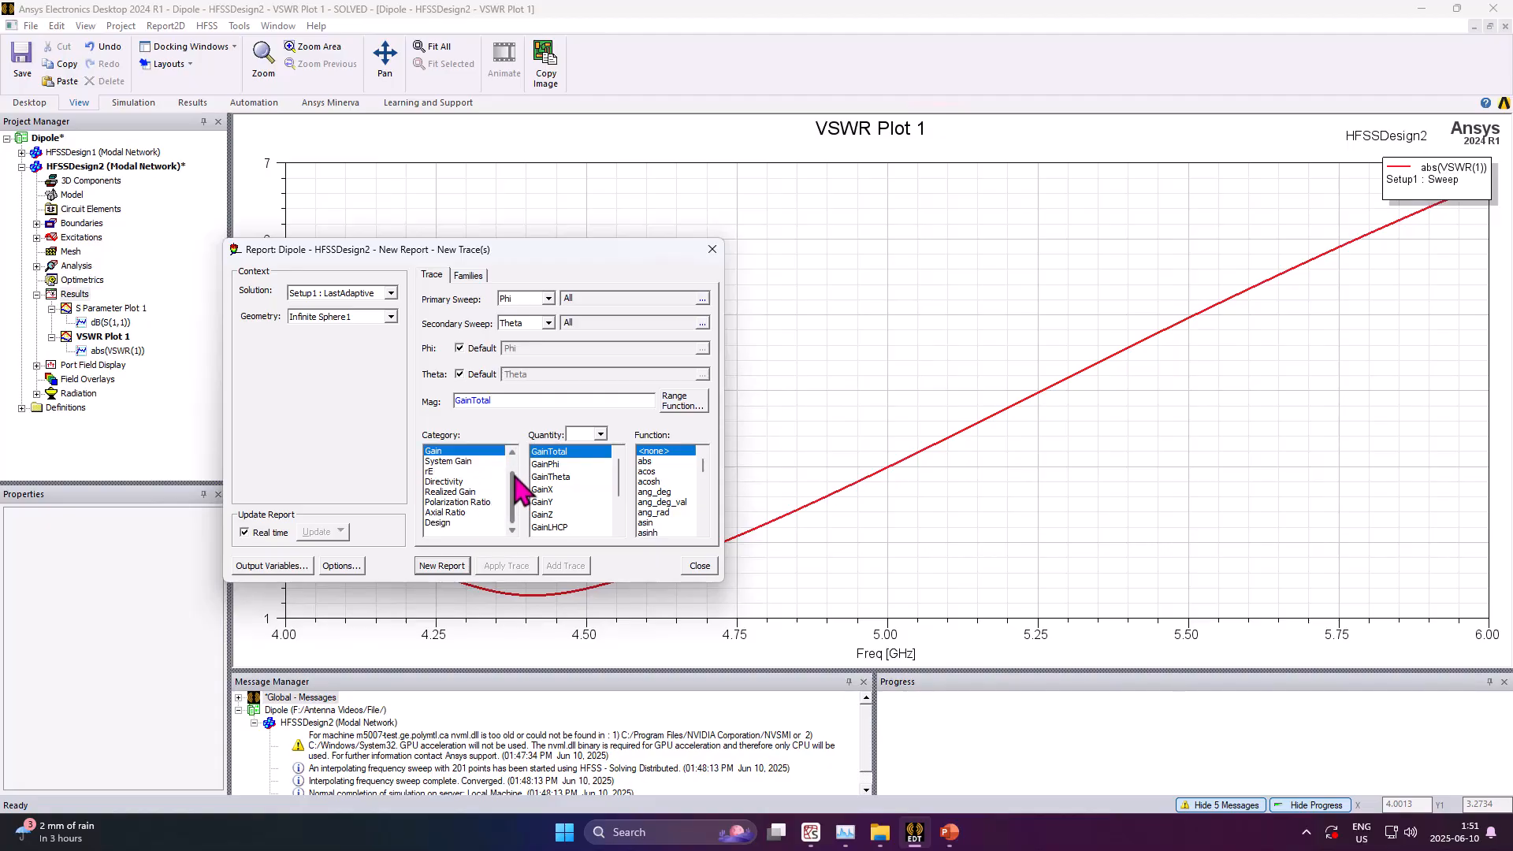
pyautogui.scroll(1, 519, 489)
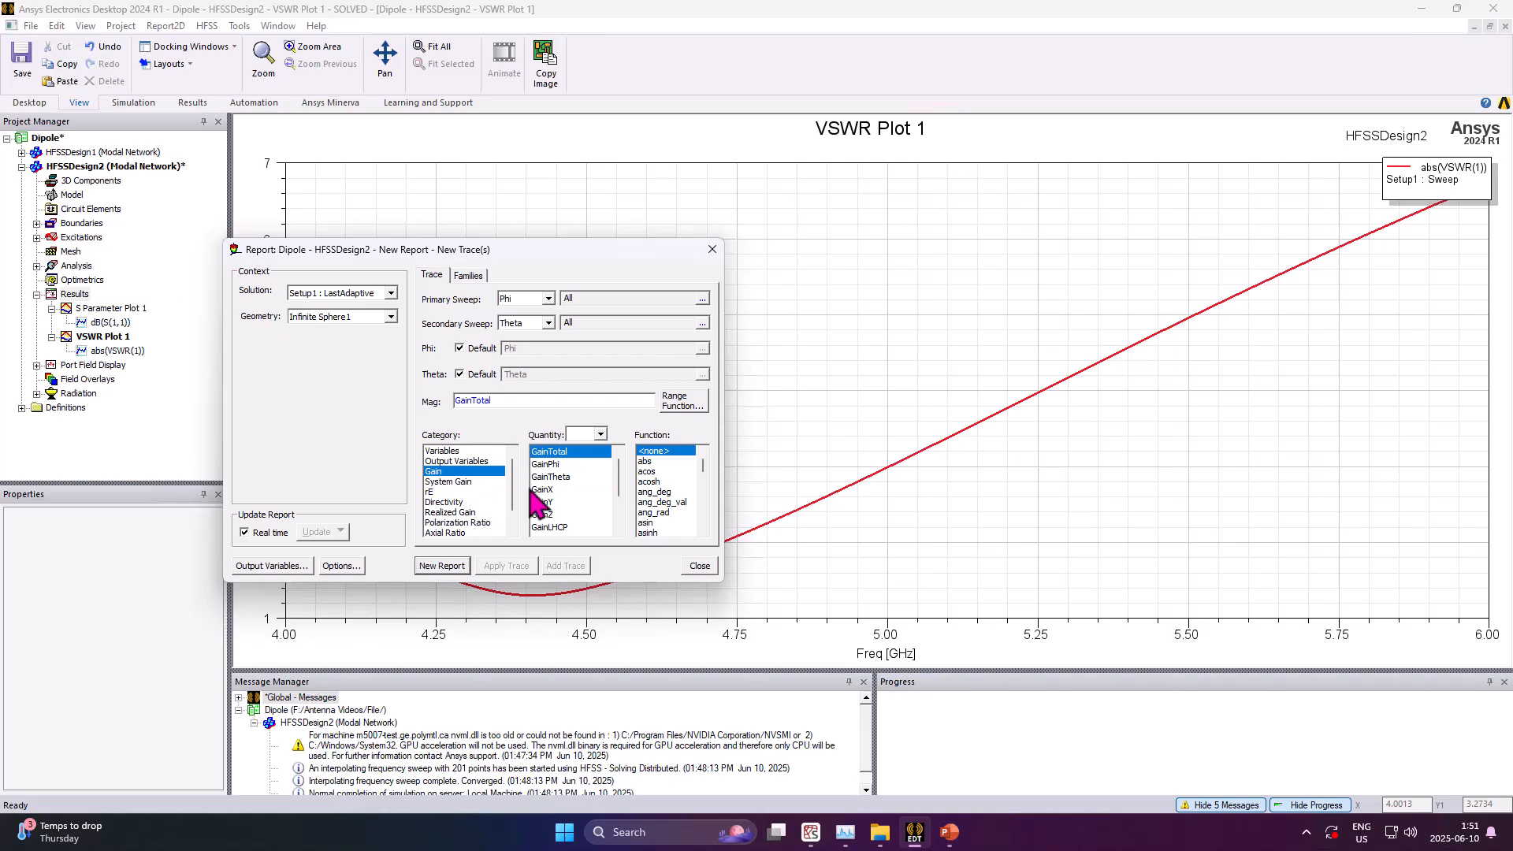
pyautogui.click(446, 503)
pyautogui.moveTo(701, 464); pyautogui.dragTo(702, 481)
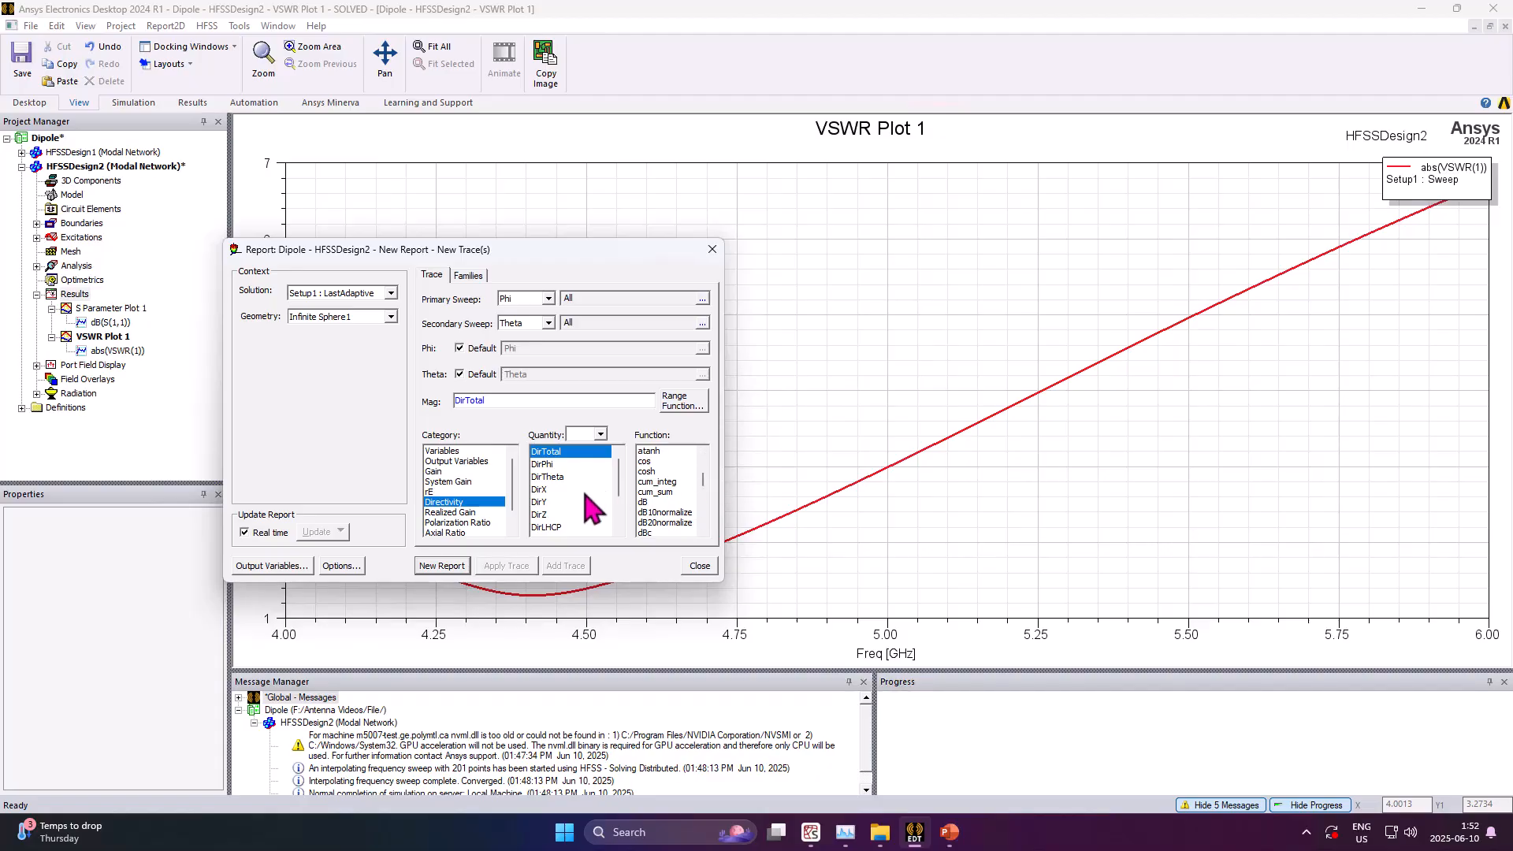
pyautogui.scroll(-2, 592, 513)
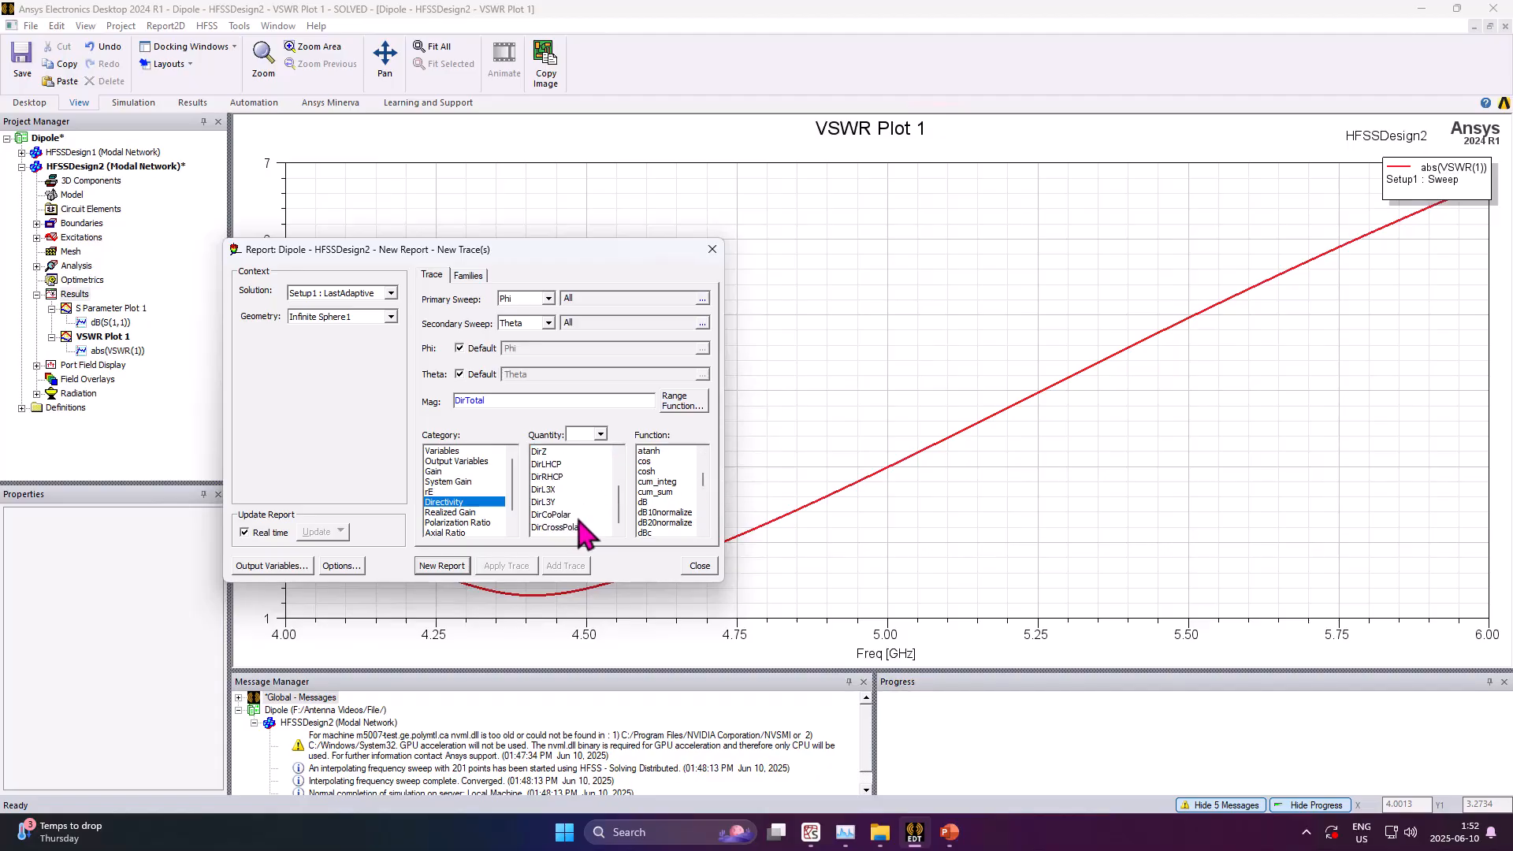
pyautogui.moveTo(622, 505); pyautogui.dragTo(623, 461)
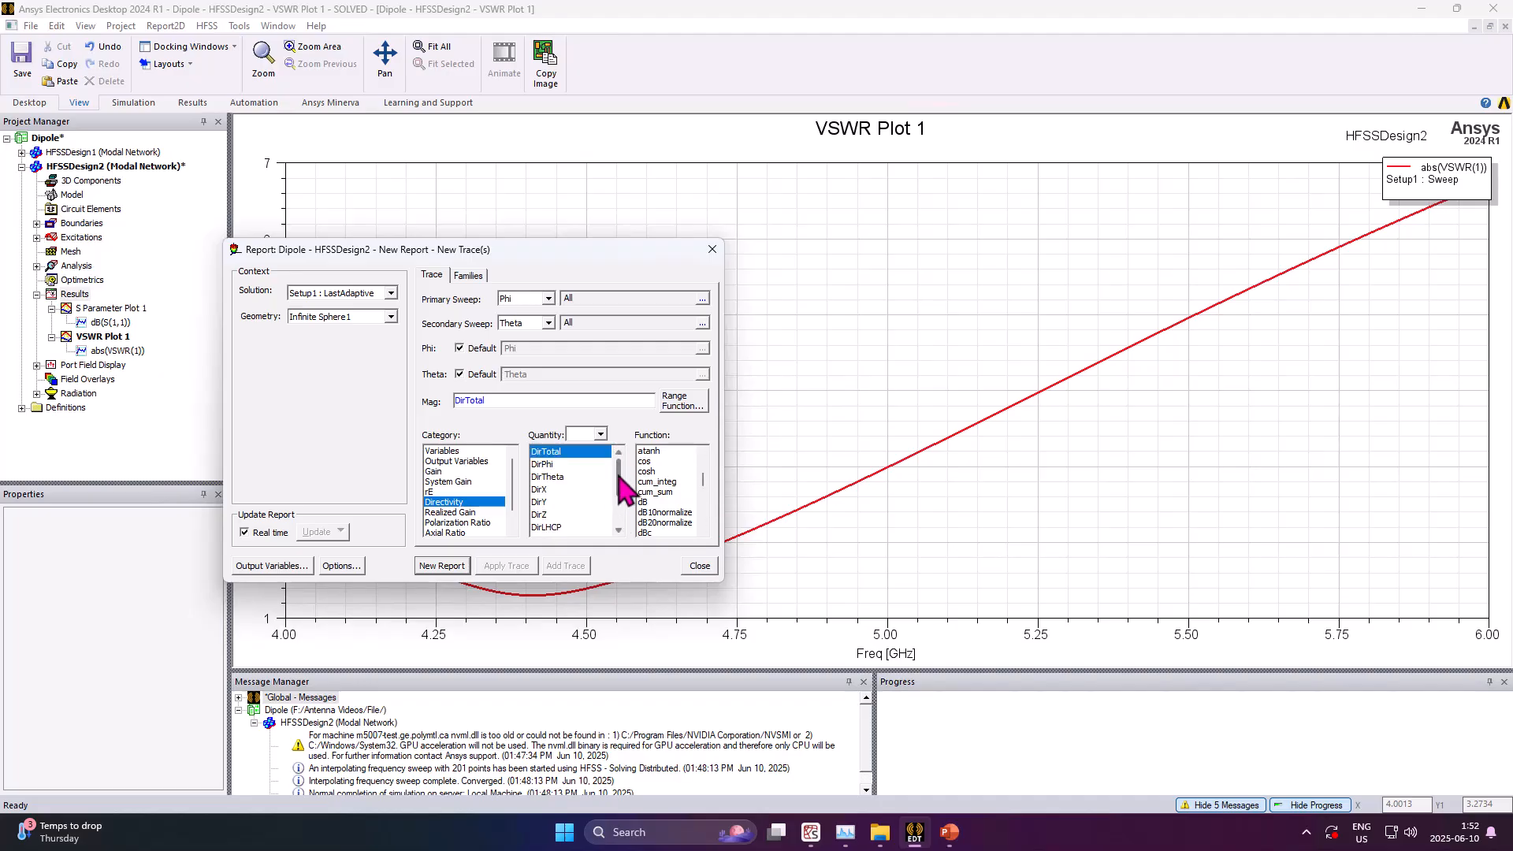
pyautogui.scroll(-2, 618, 517)
pyautogui.click(584, 515)
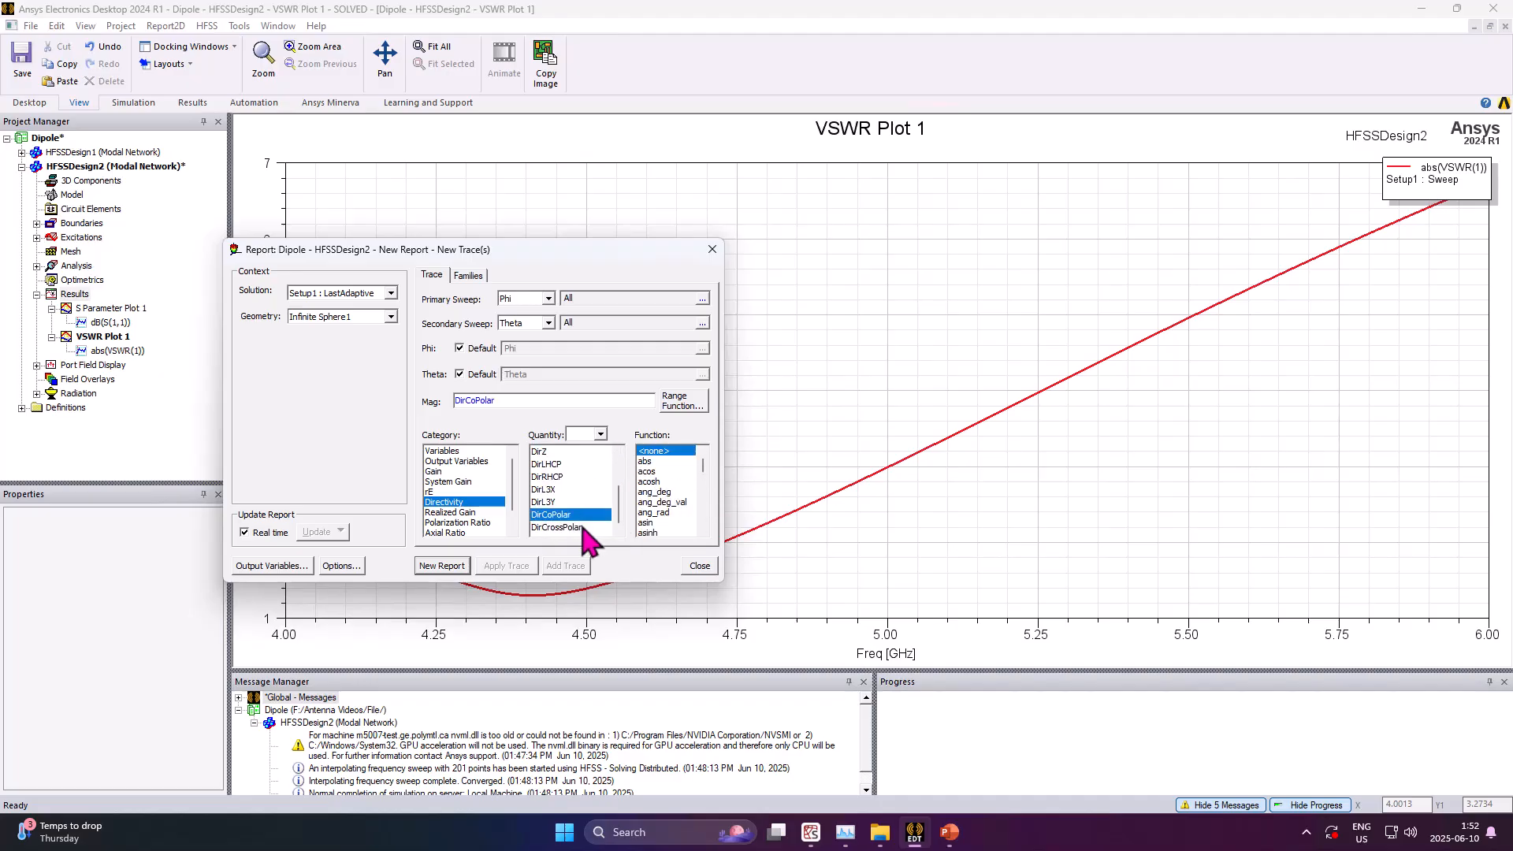
pyautogui.keyDown('ctrl'); pyautogui.click(593, 528); pyautogui.keyUp('ctrl')
pyautogui.moveTo(701, 463)
pyautogui.mouseDown()
pyautogui.moveTo(700, 481)
pyautogui.moveTo(704, 456)
pyautogui.mouseUp()
pyautogui.click(690, 492)
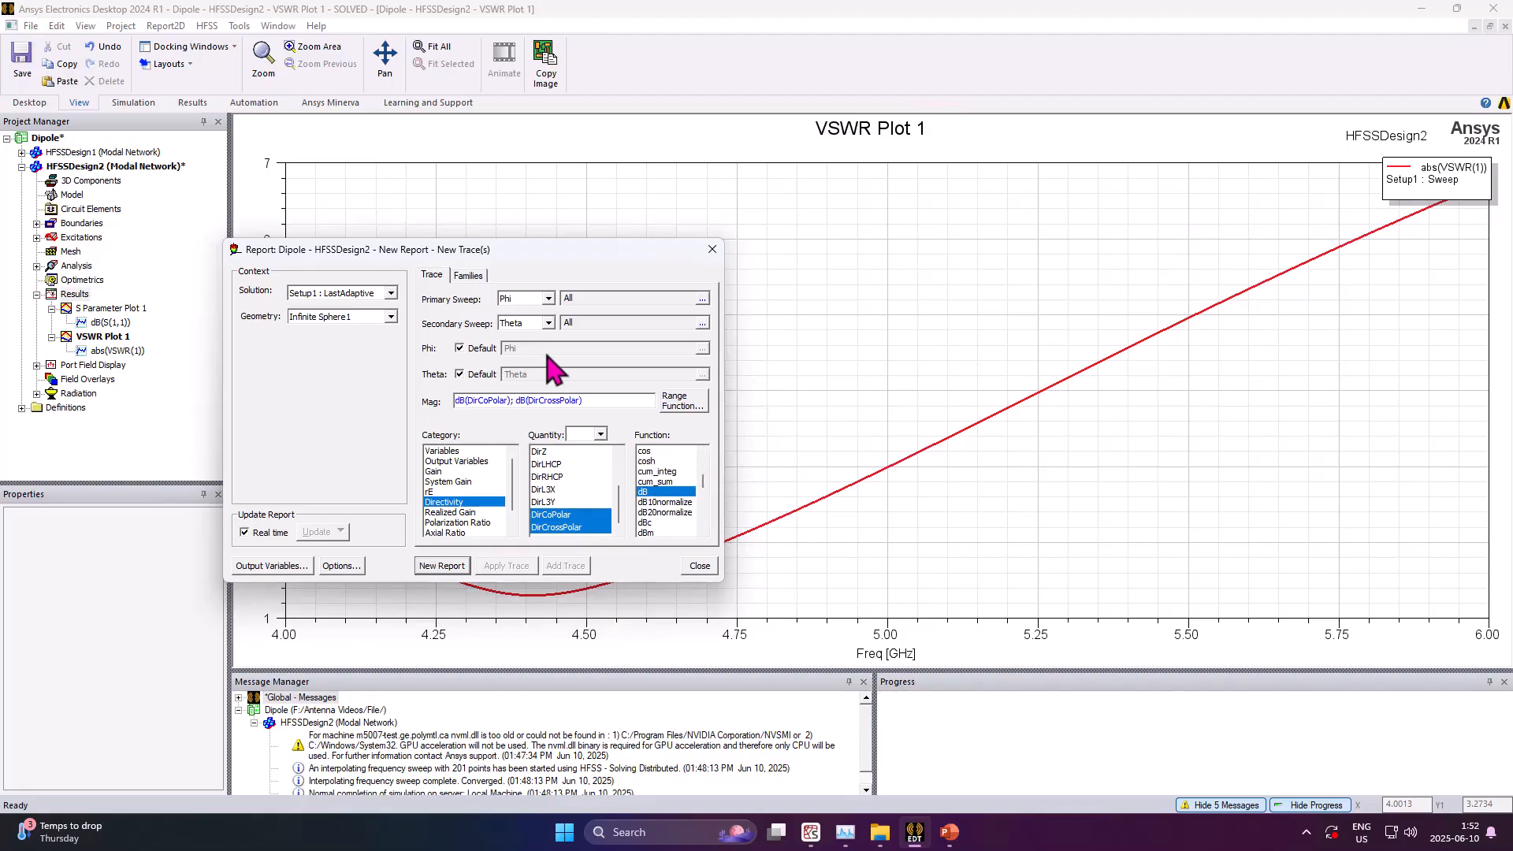
# Set the report's solution to Setup1 : Sweep and its frequency family to 4.5GHz
pyautogui.click(468, 275)
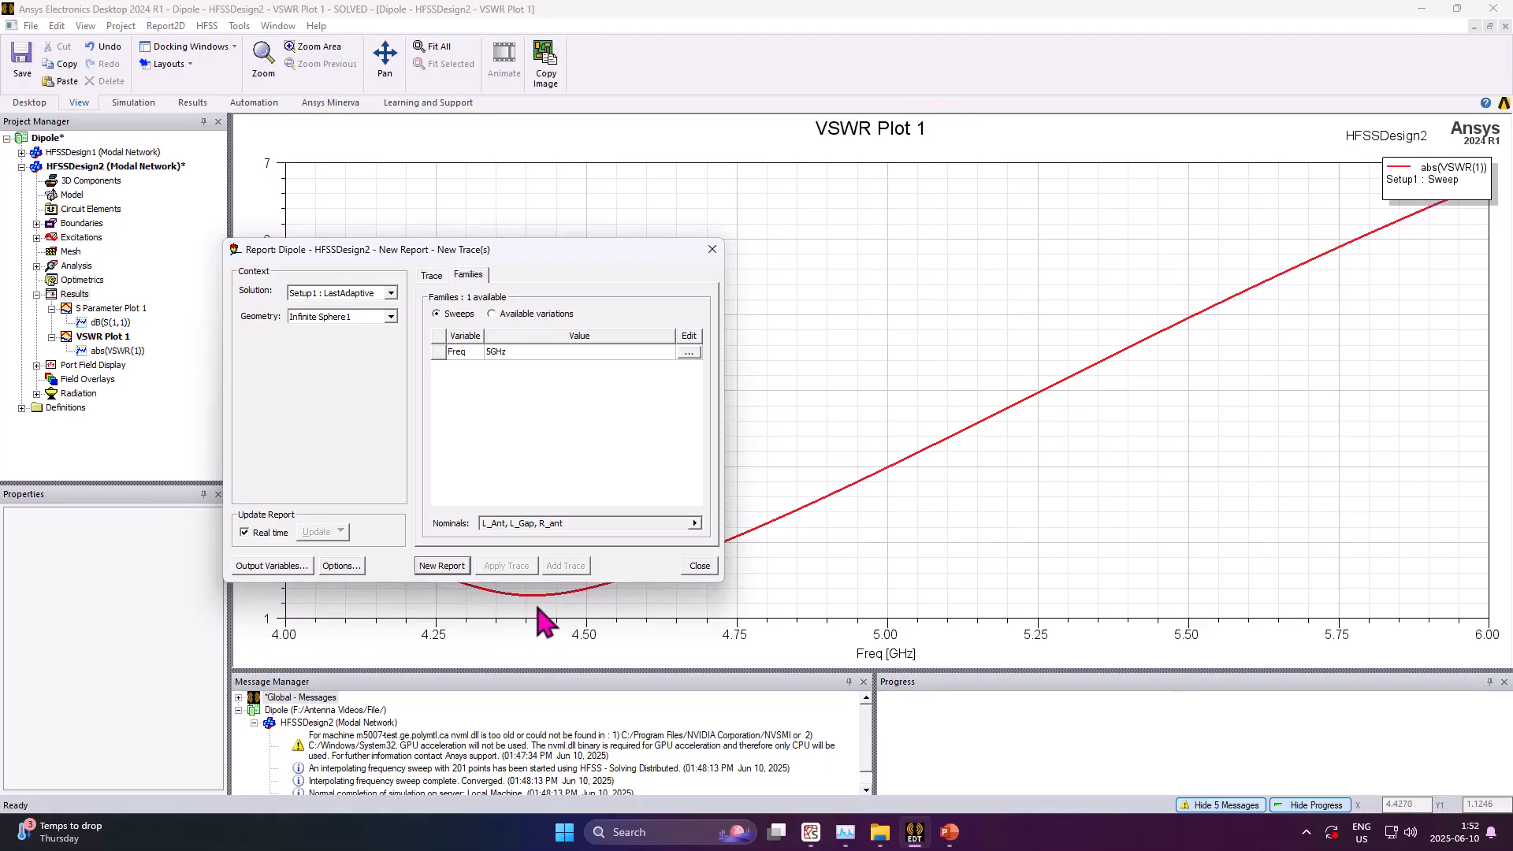
pyautogui.click(689, 353)
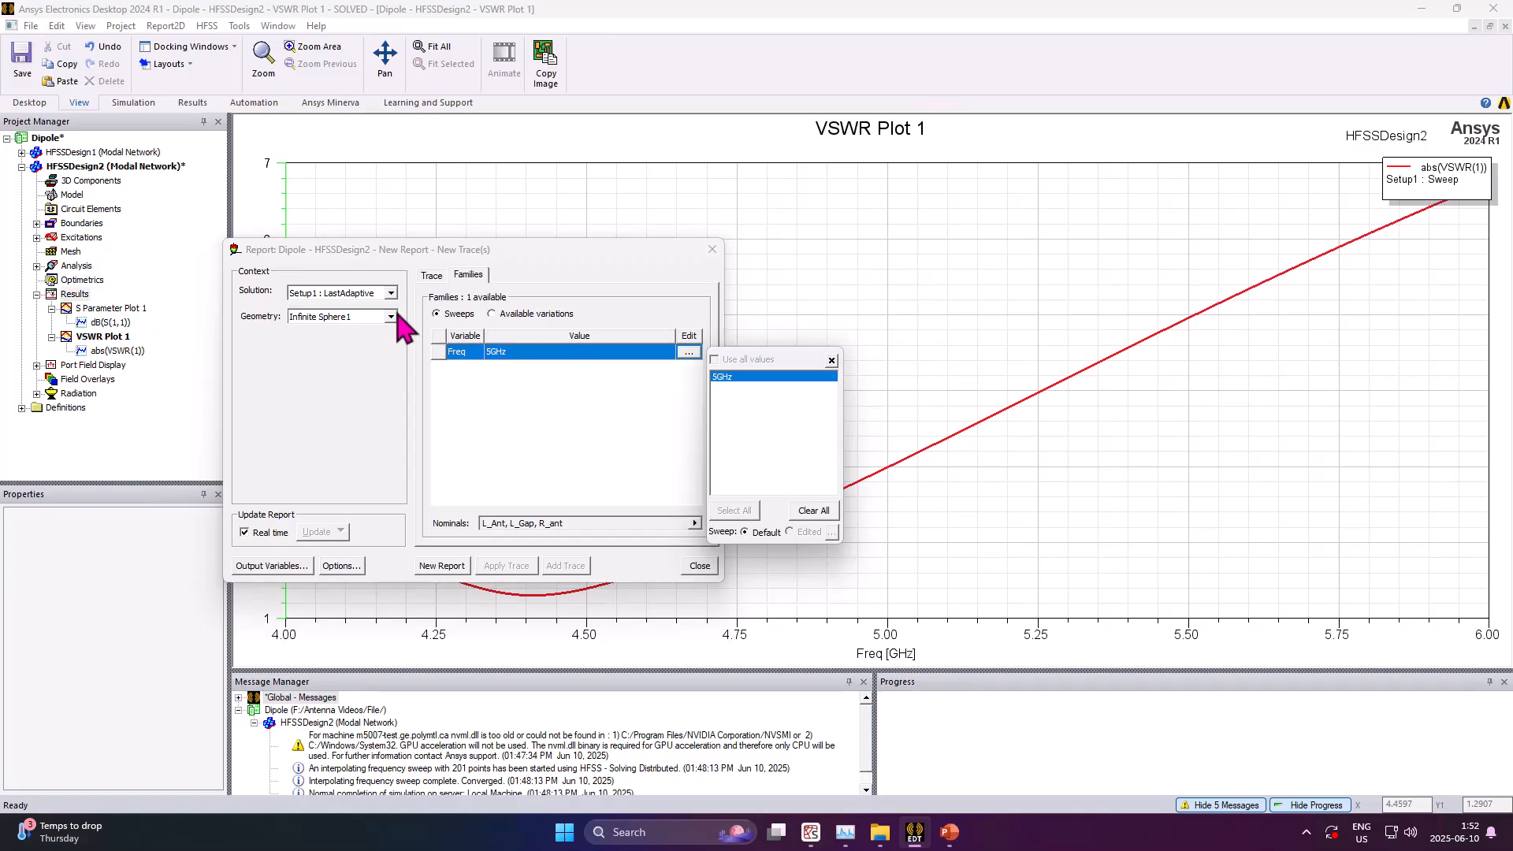
pyautogui.click(452, 363)
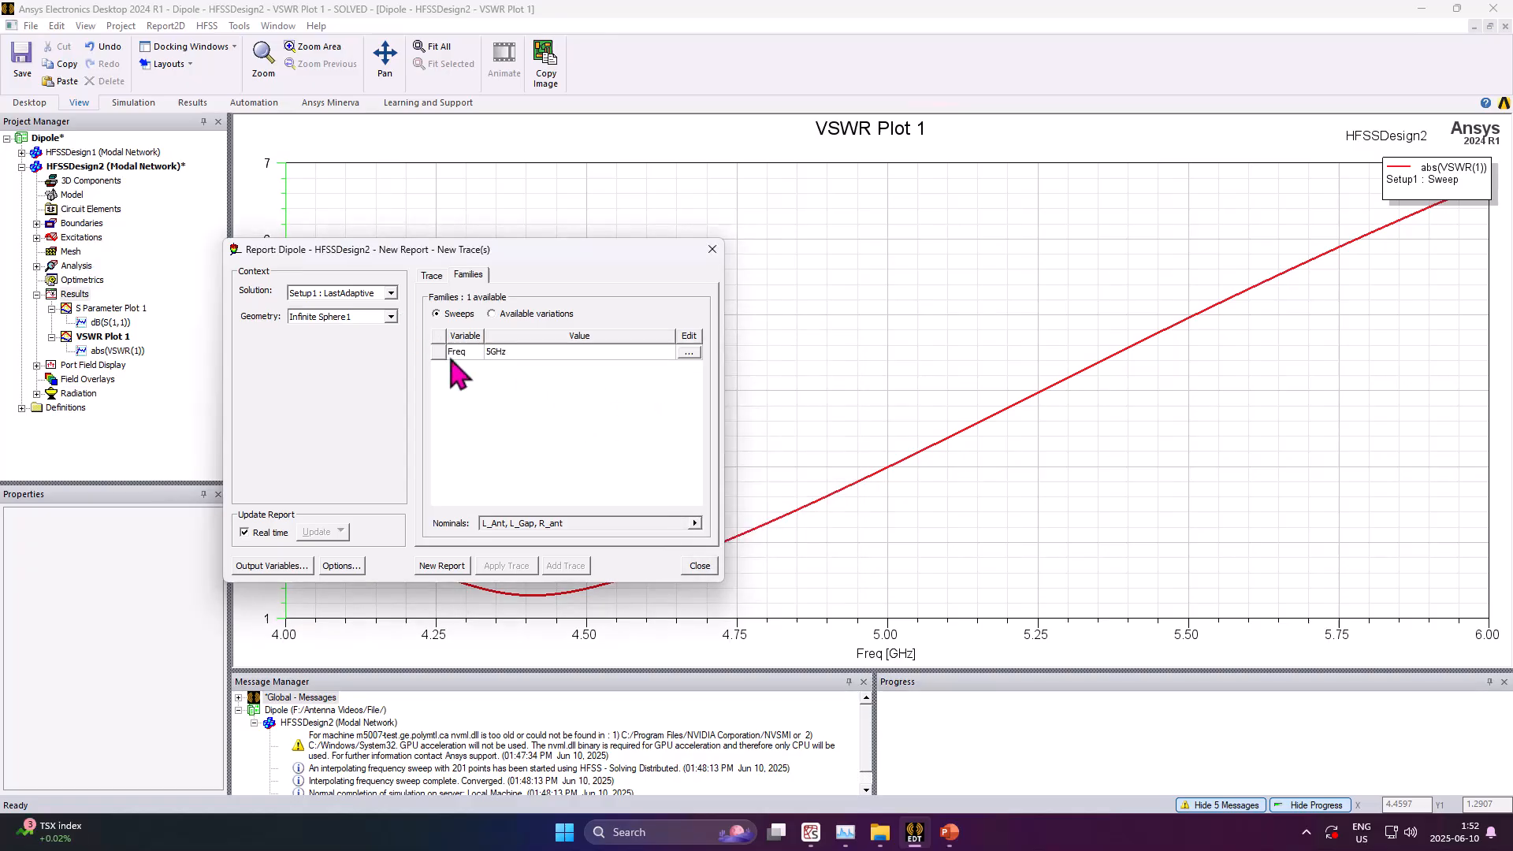
pyautogui.click(391, 318)
pyautogui.click(391, 294)
pyautogui.click(391, 293)
pyautogui.click(357, 319)
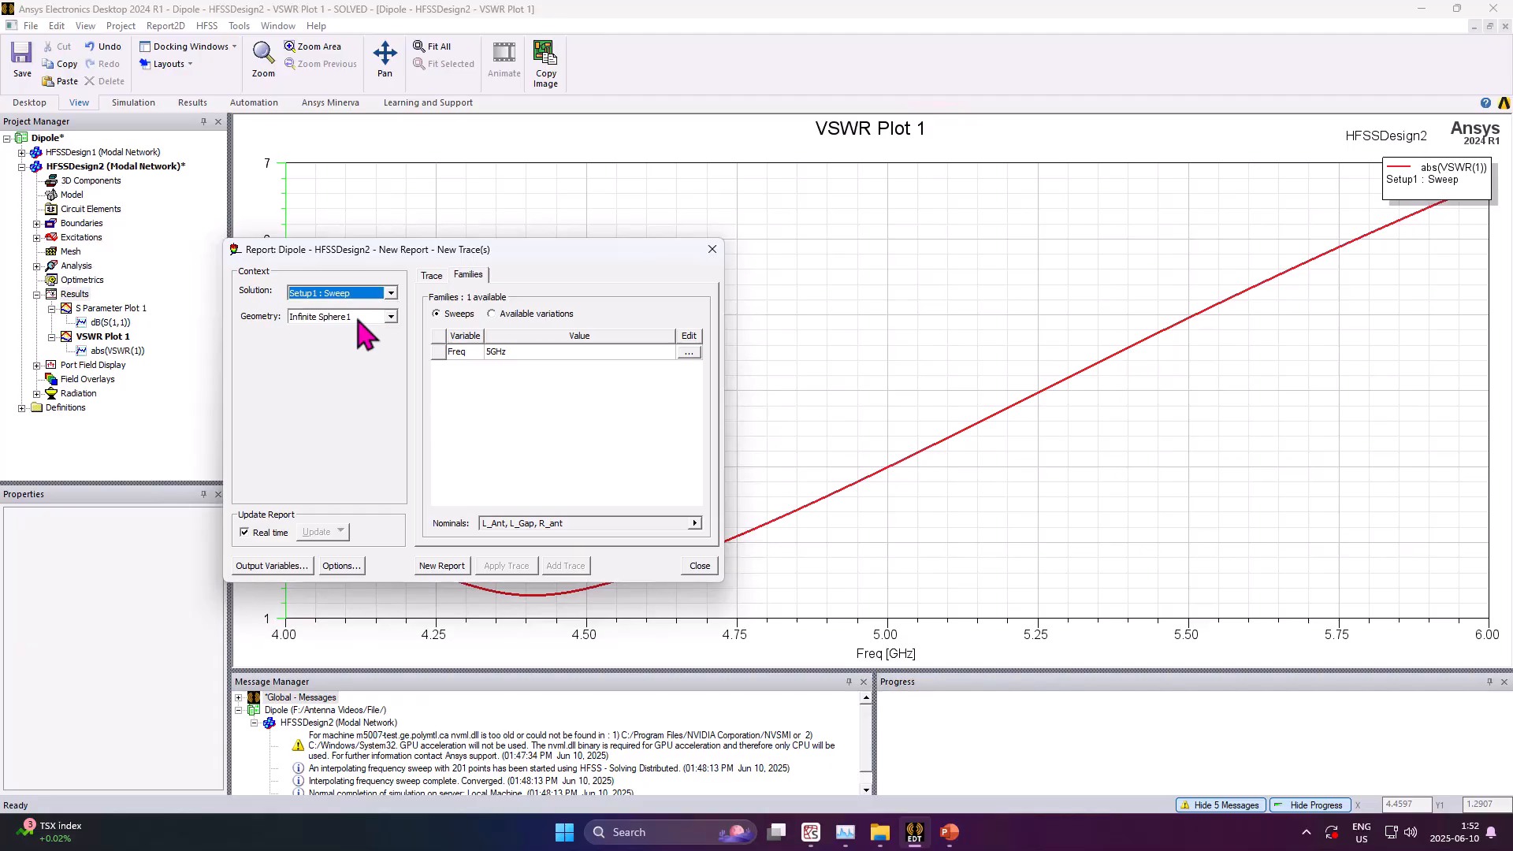
pyautogui.click(391, 317)
pyautogui.click(370, 331)
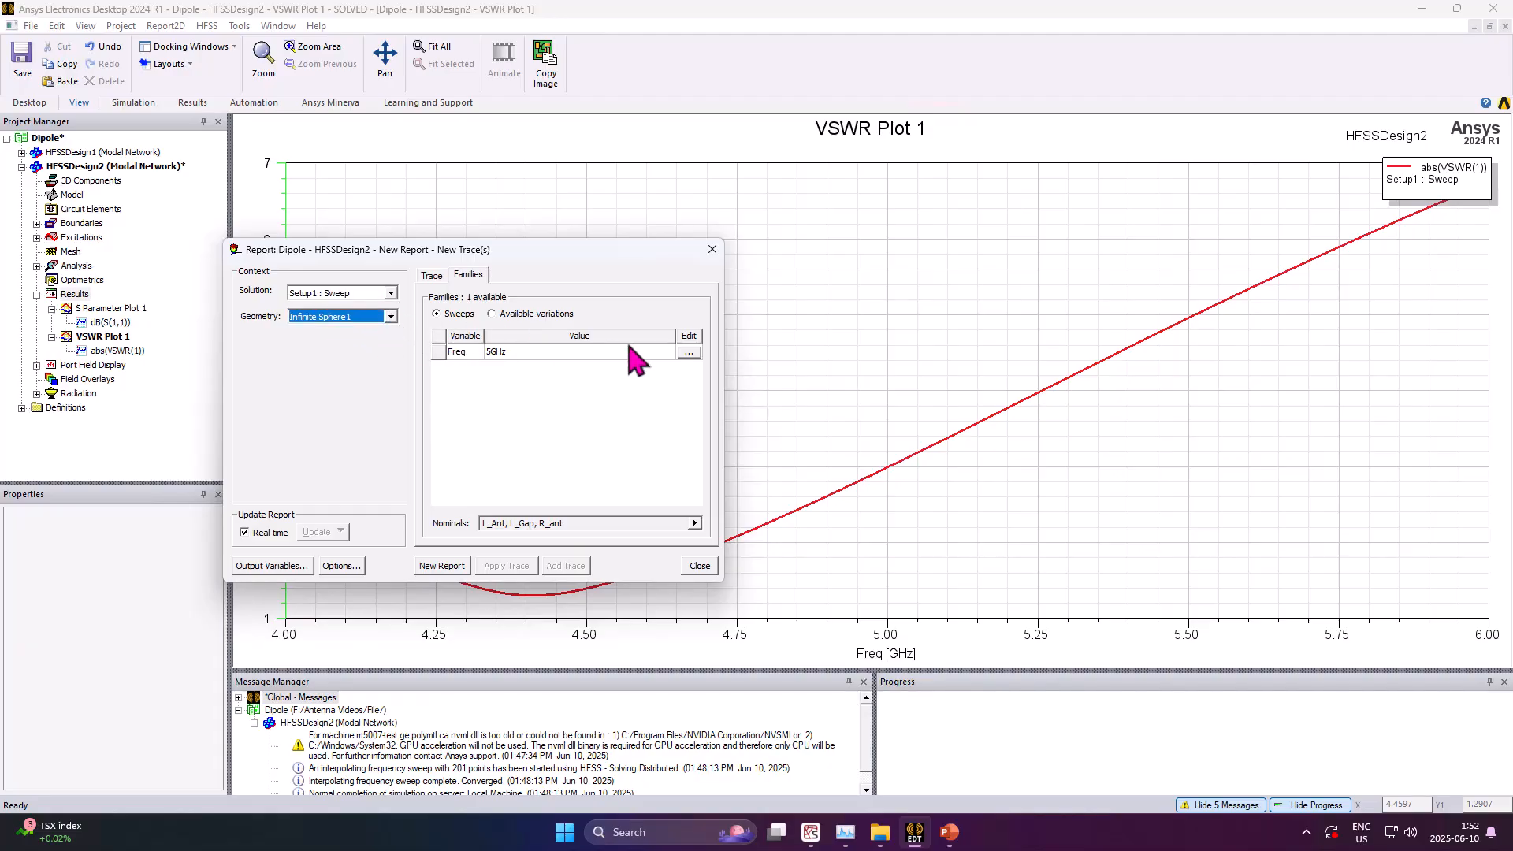
pyautogui.click(689, 353)
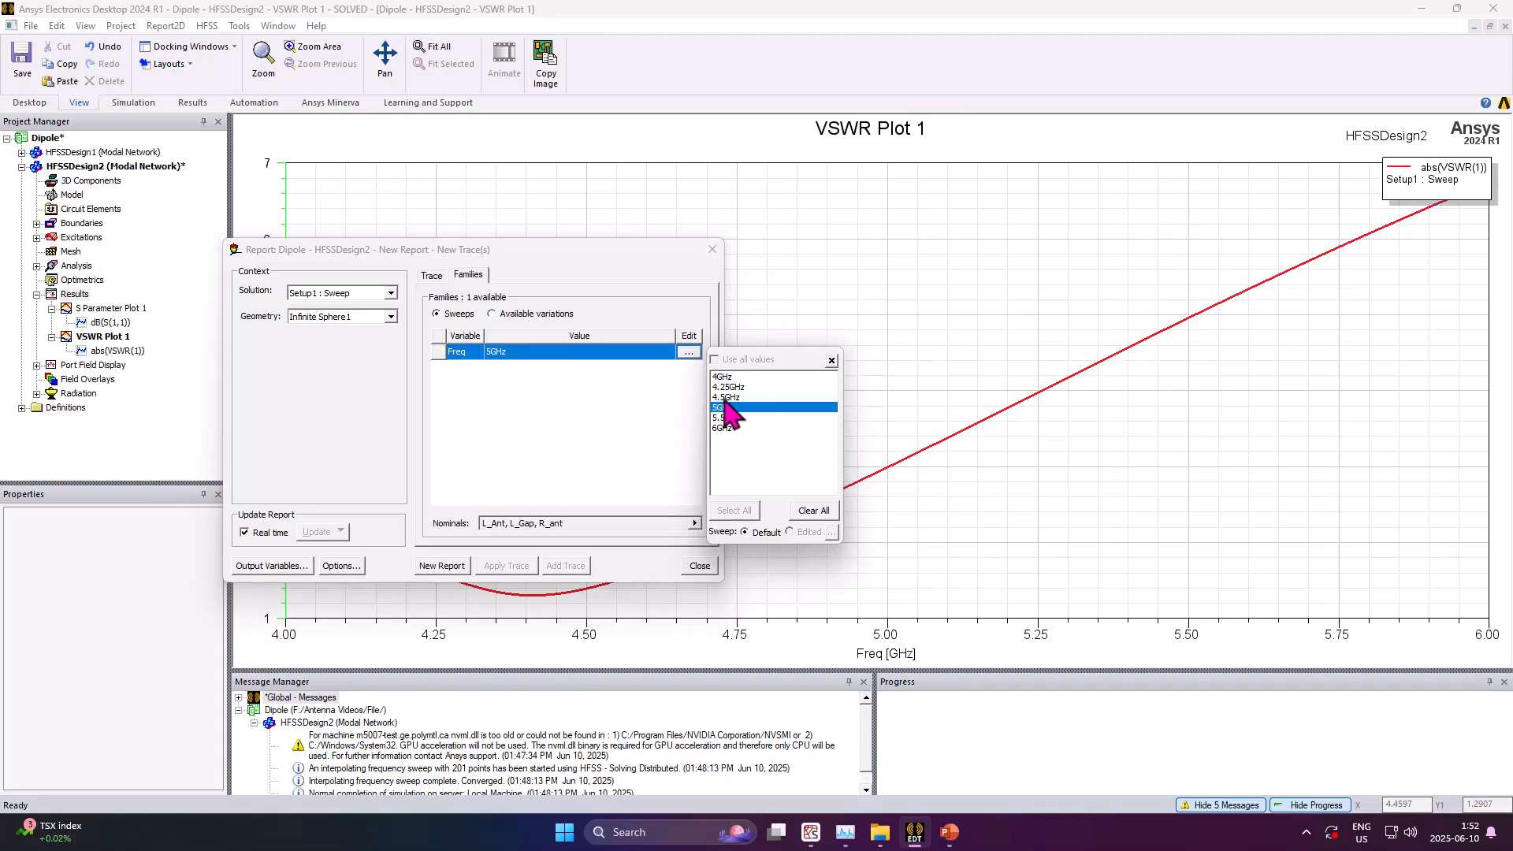
pyautogui.click(725, 398)
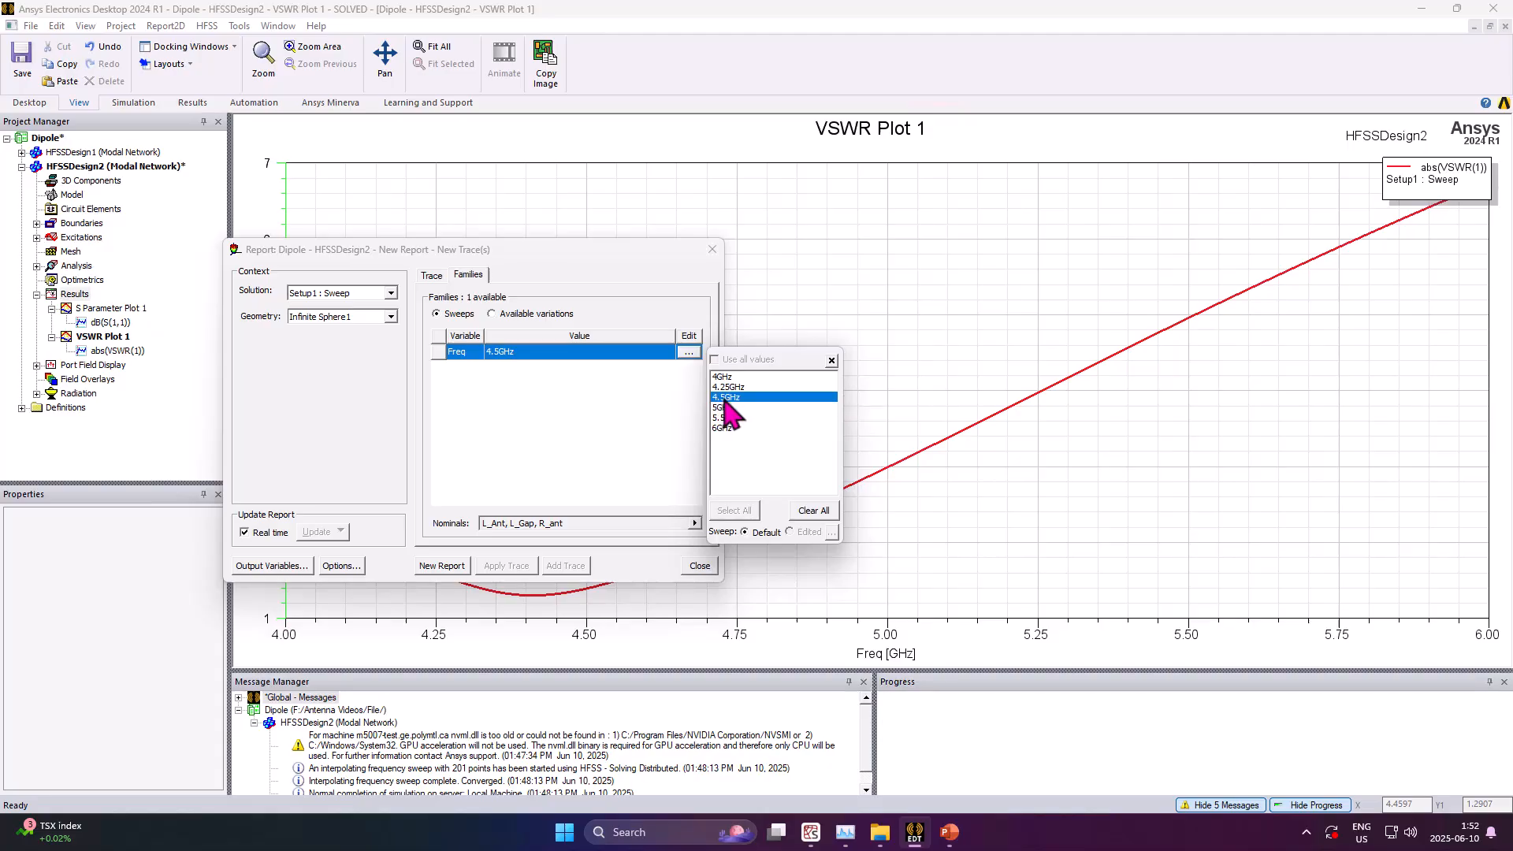
pyautogui.click(571, 430)
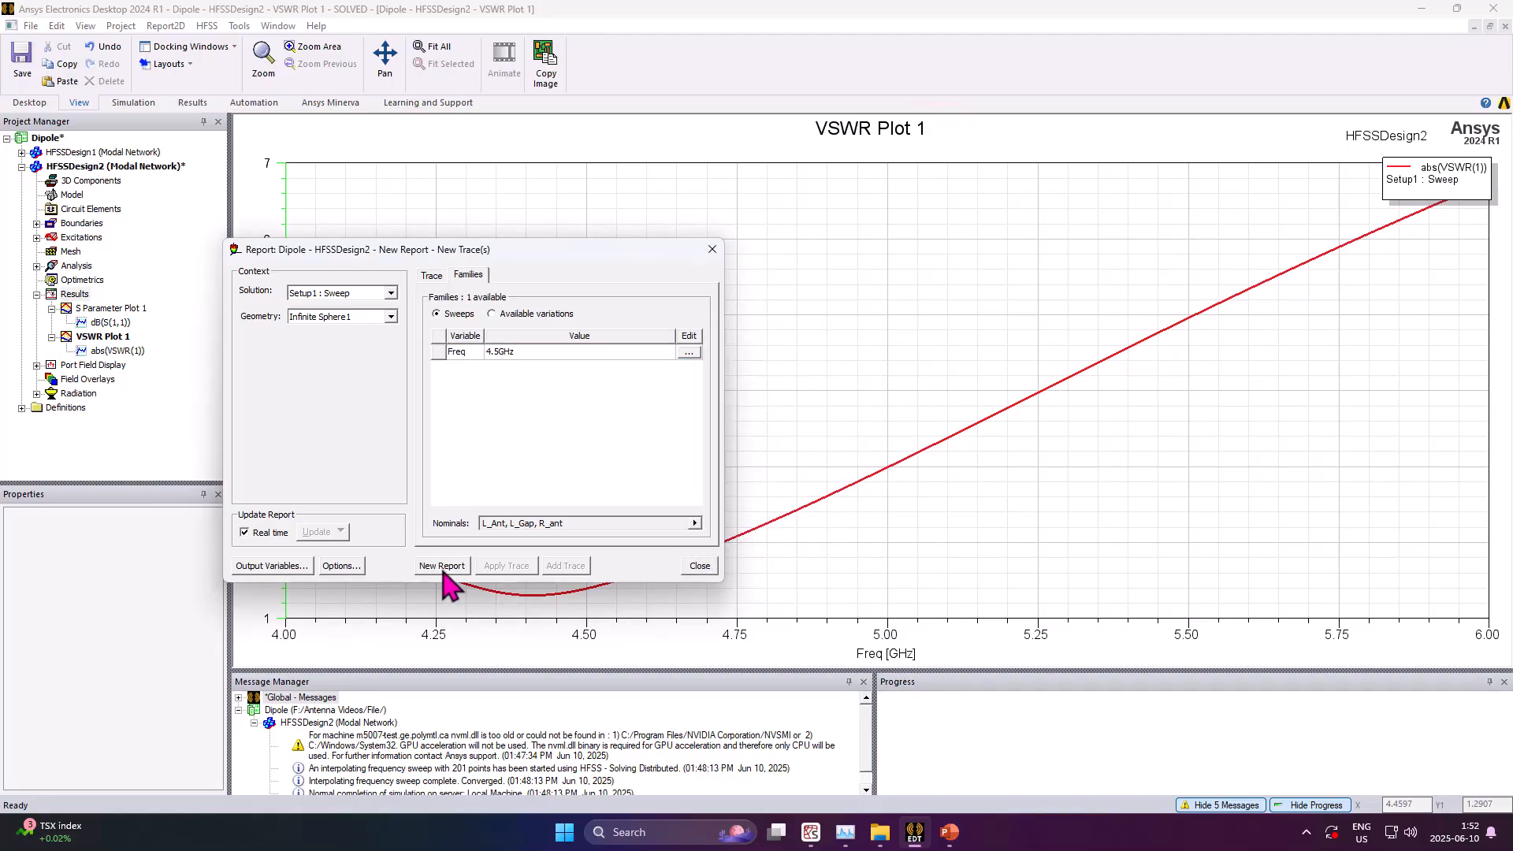
# Create the directivity 3D polar report, close the report dialog and orbit the pattern
pyautogui.click(442, 566)
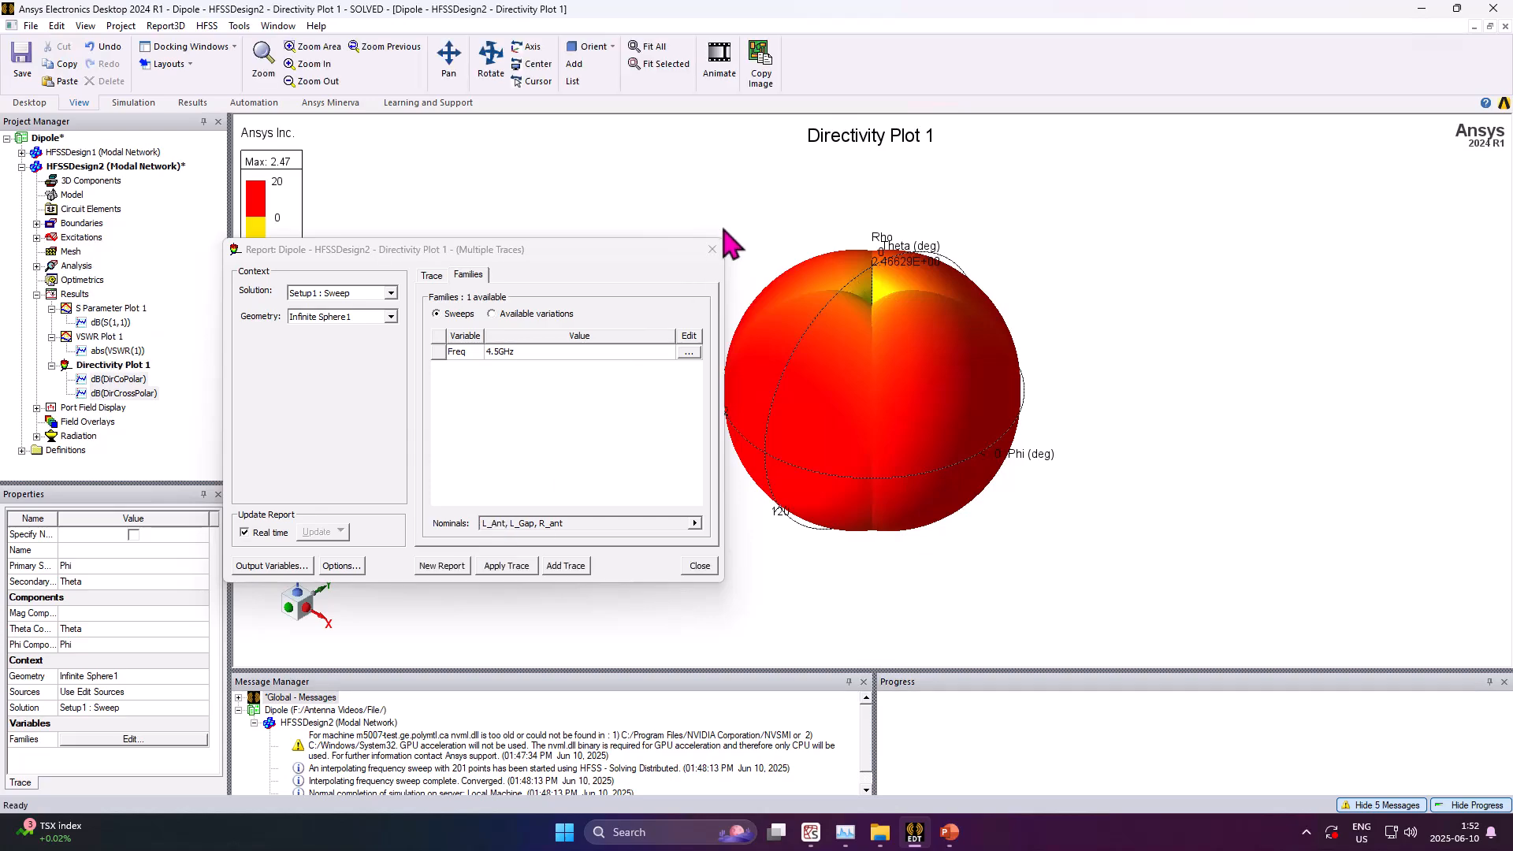
pyautogui.click(712, 250)
pyautogui.keyDown('alt'); pyautogui.moveTo(868, 361); pyautogui.dragTo(949, 348); pyautogui.keyUp('alt')
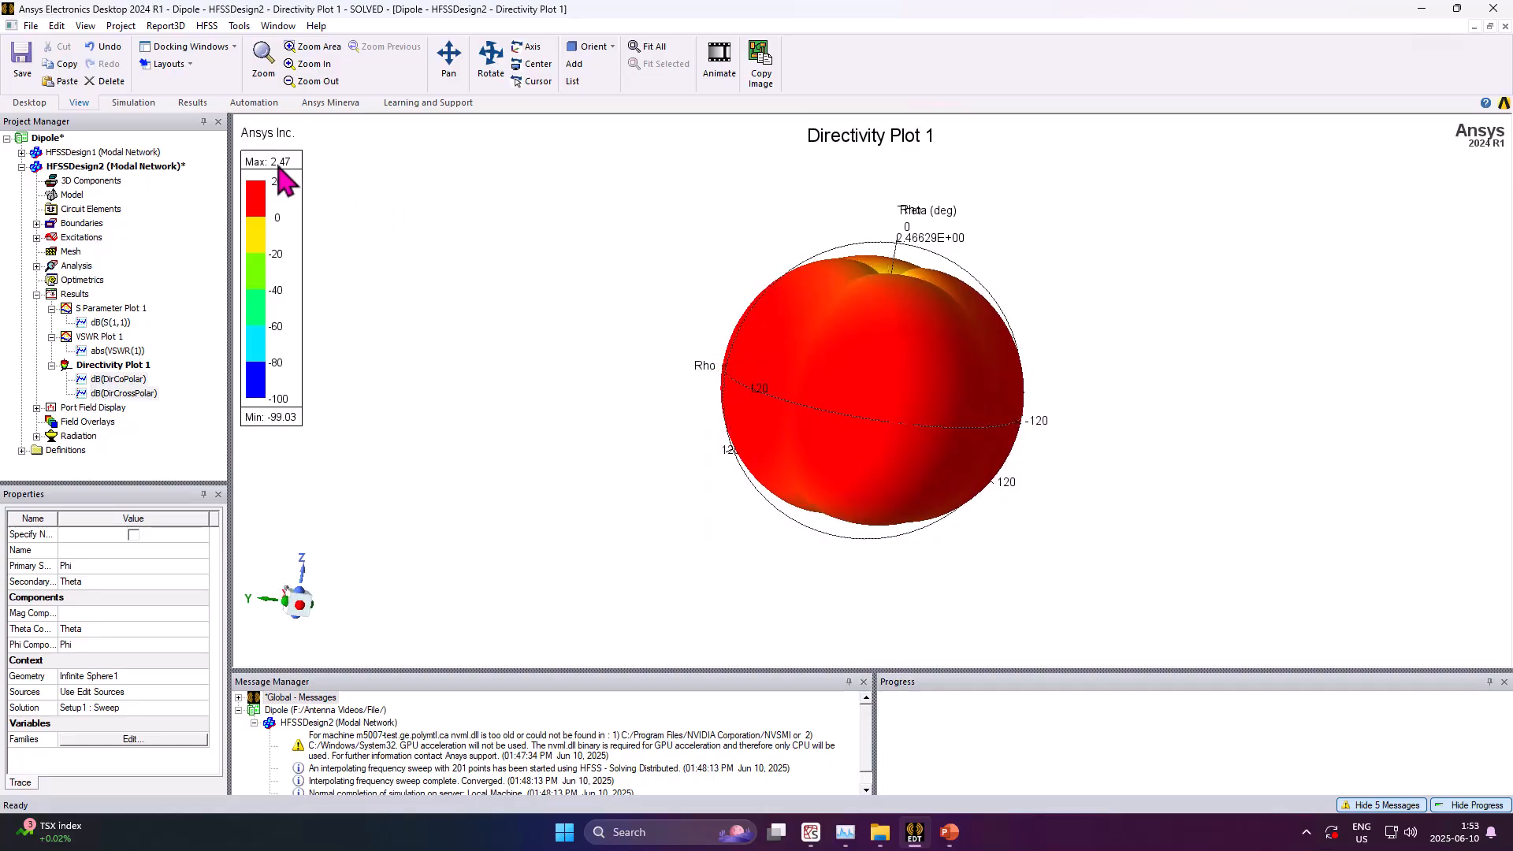
pyautogui.keyDown('alt'); pyautogui.moveTo(814, 405); pyautogui.dragTo(725, 388); pyautogui.keyUp('alt')
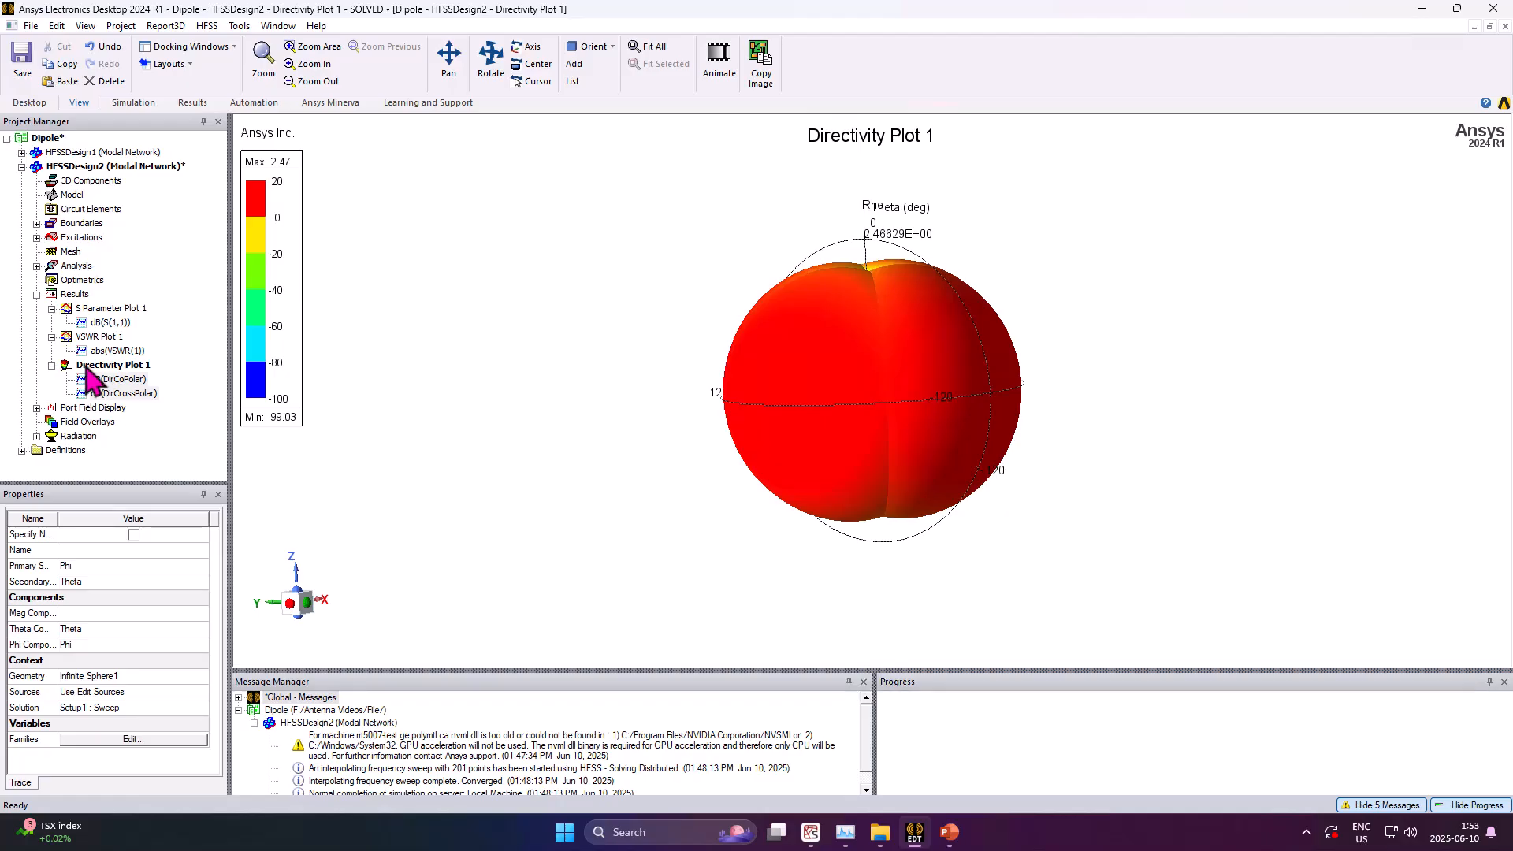
# Overlay Directivity Plot 1 in the 3D modeler window of HFSSDesign2 to view the pattern around the dipole
pyautogui.rightClick(87, 368)
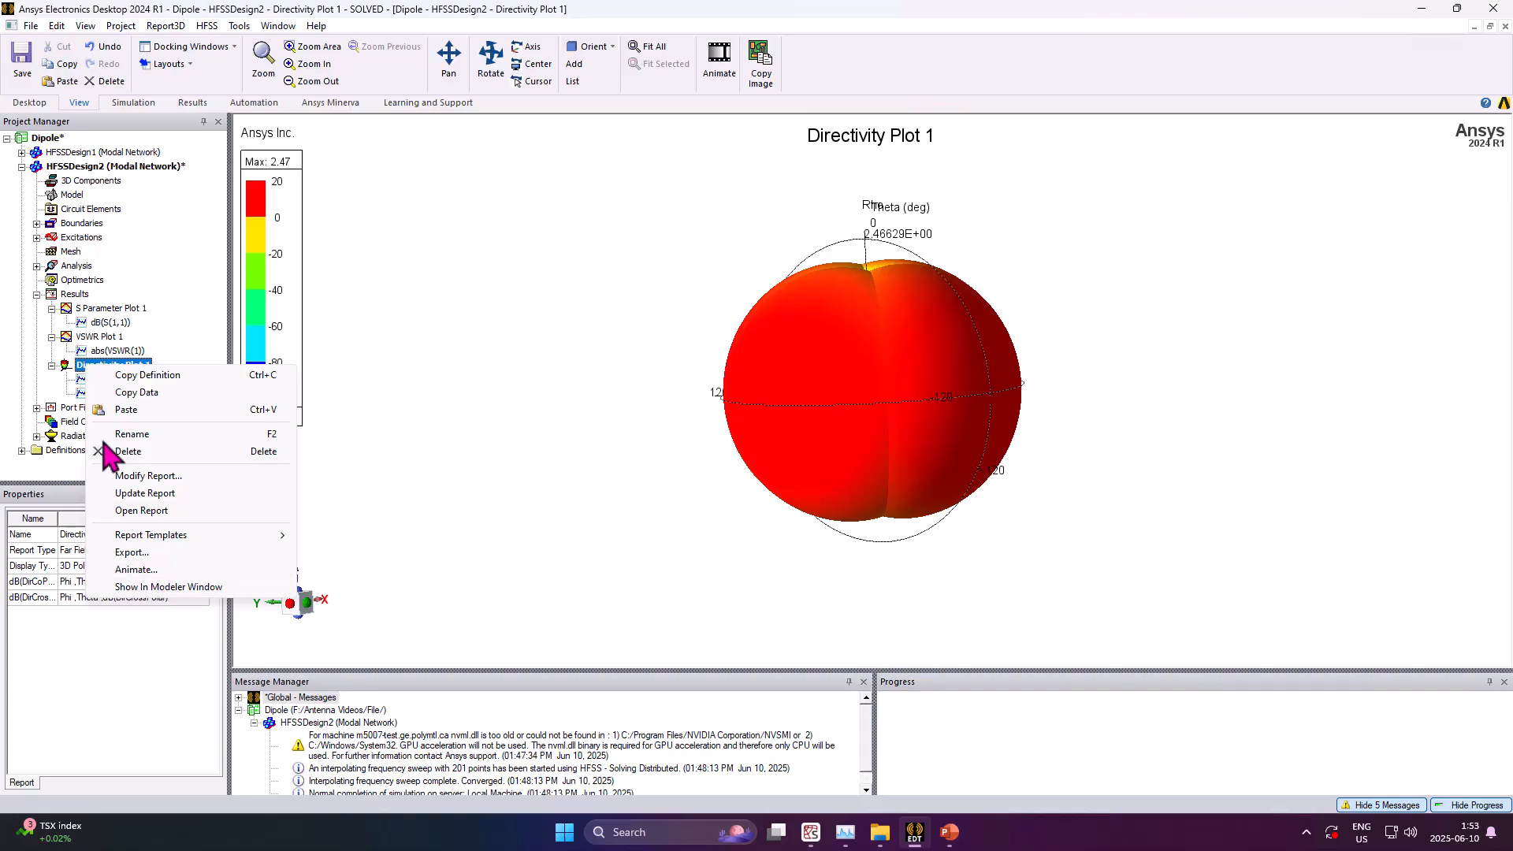
pyautogui.click(159, 588)
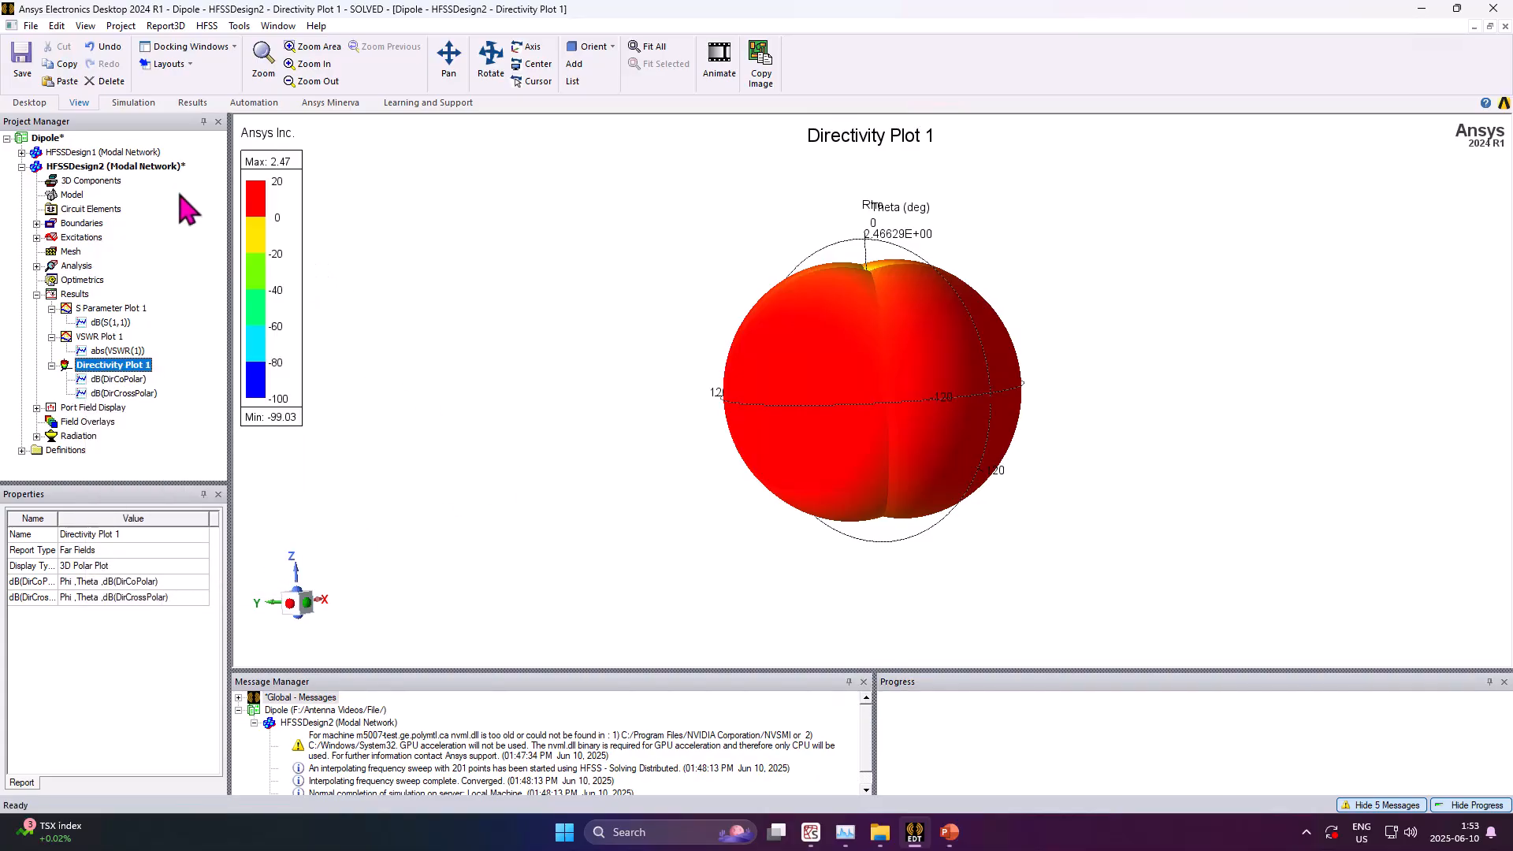
pyautogui.click(145, 167)
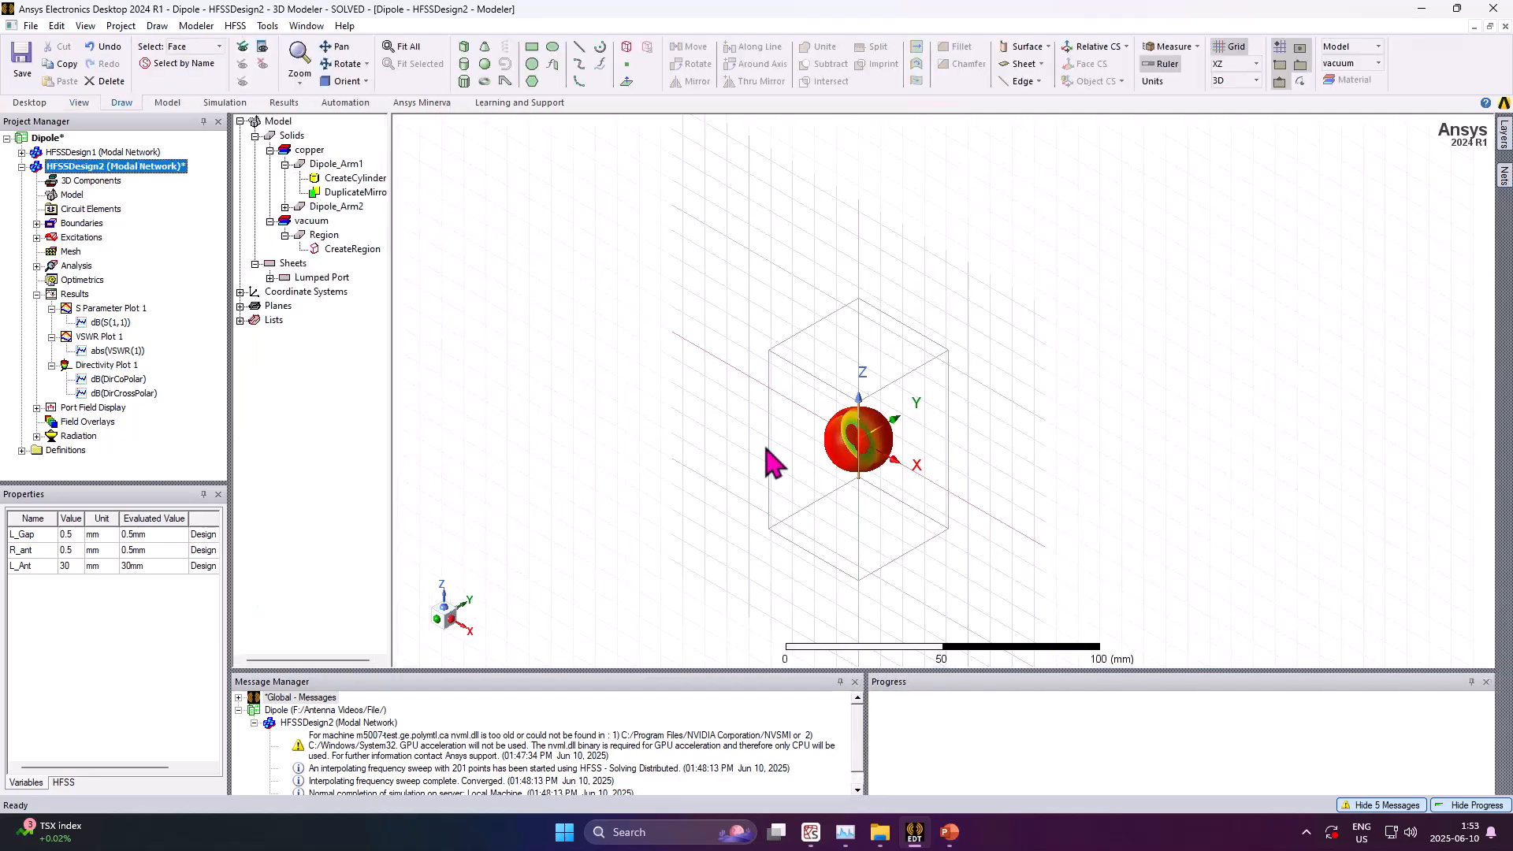
pyautogui.moveTo(884, 472); pyautogui.dragTo(709, 415, button='middle')
pyautogui.scroll(5, 870, 447)
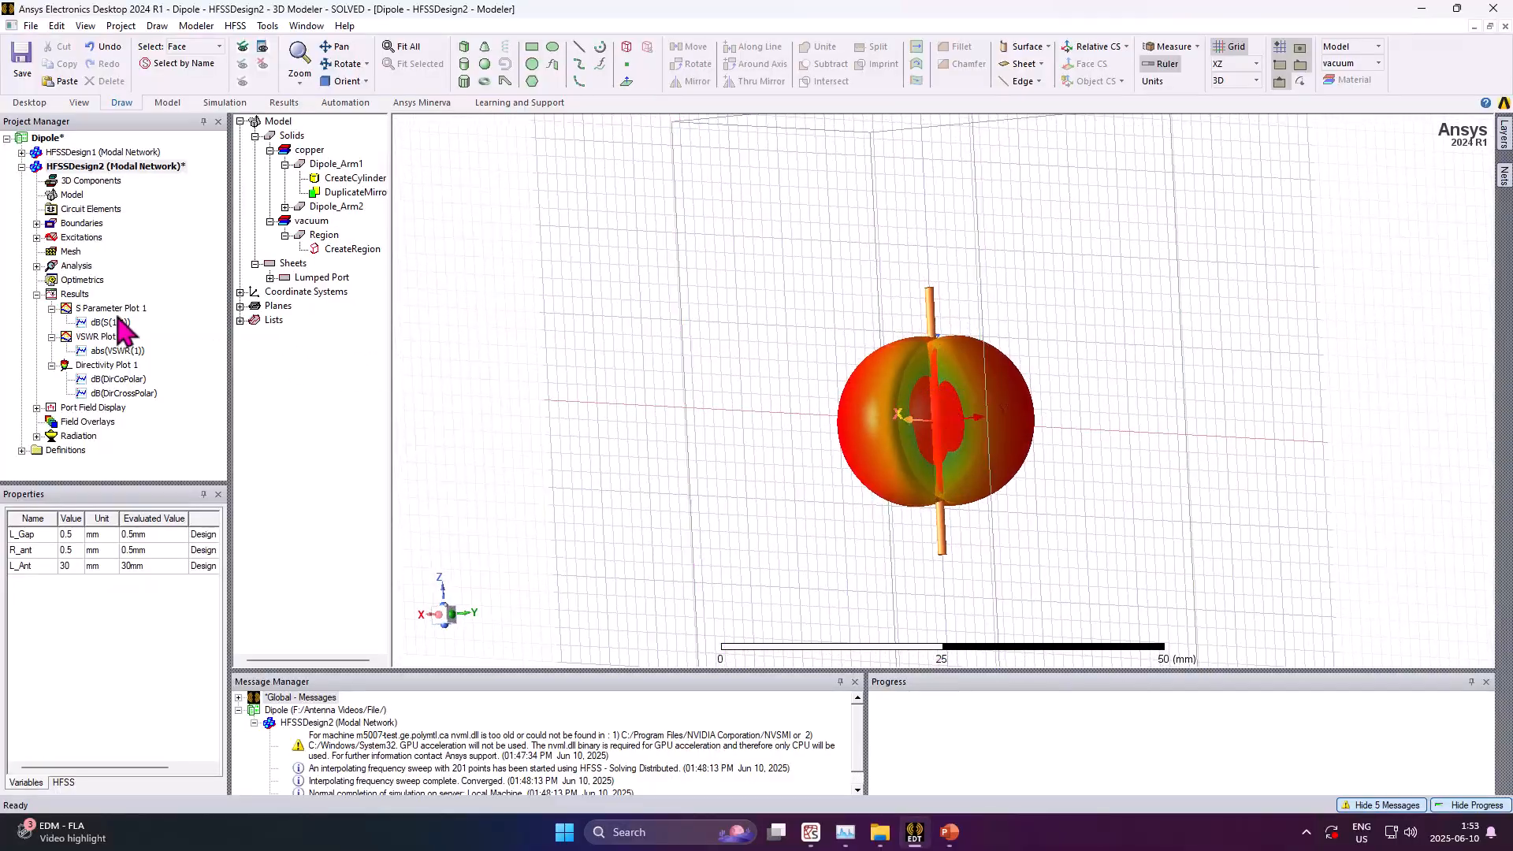
# Start a far-field radiation pattern report of dB(GainTotal) from the Gain category
pyautogui.rightClick(75, 297)
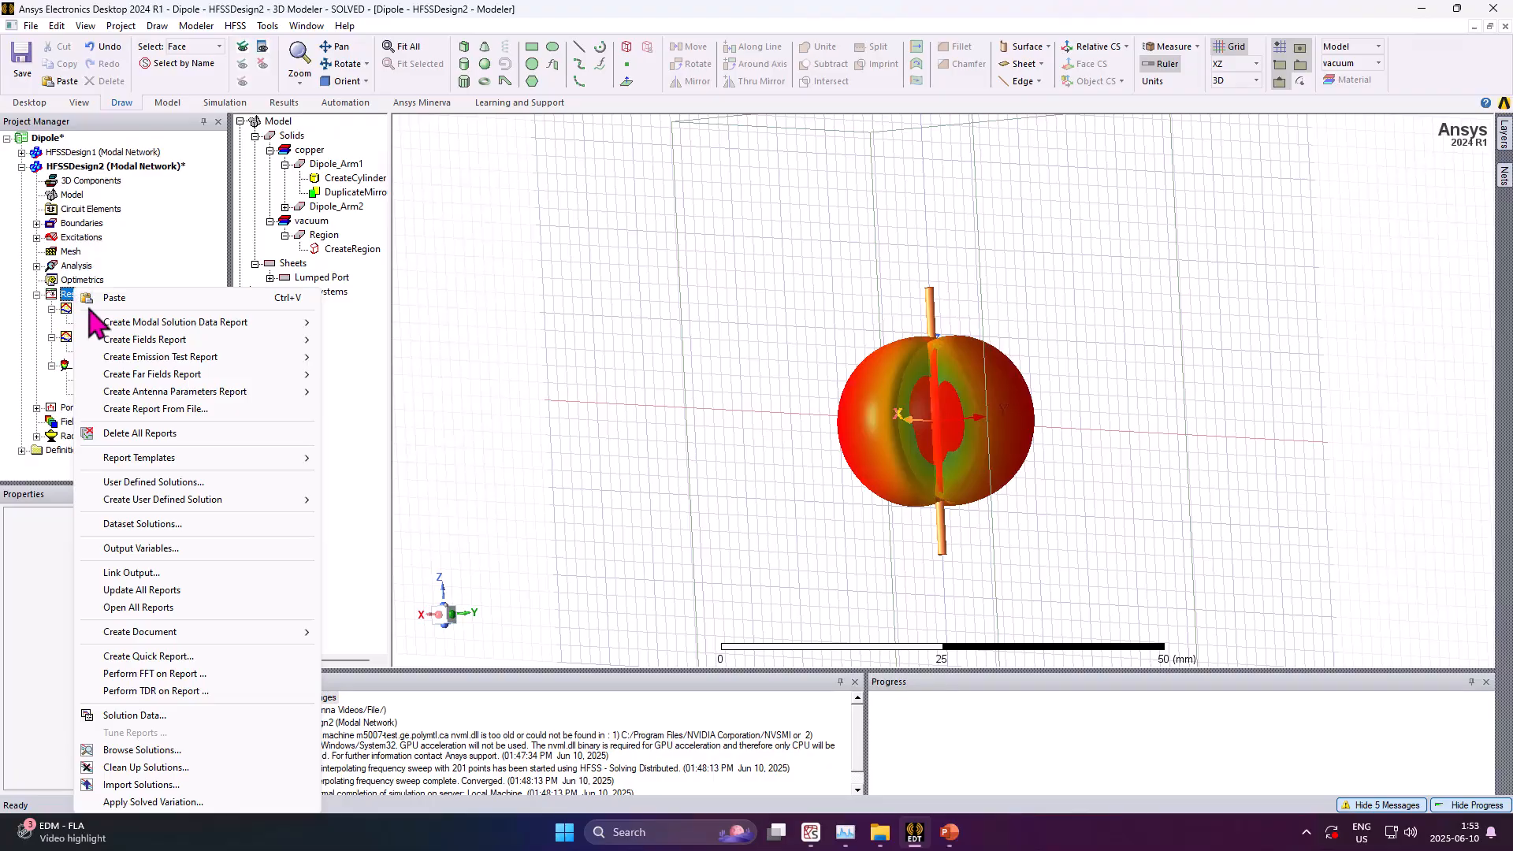
pyautogui.moveTo(229, 376)
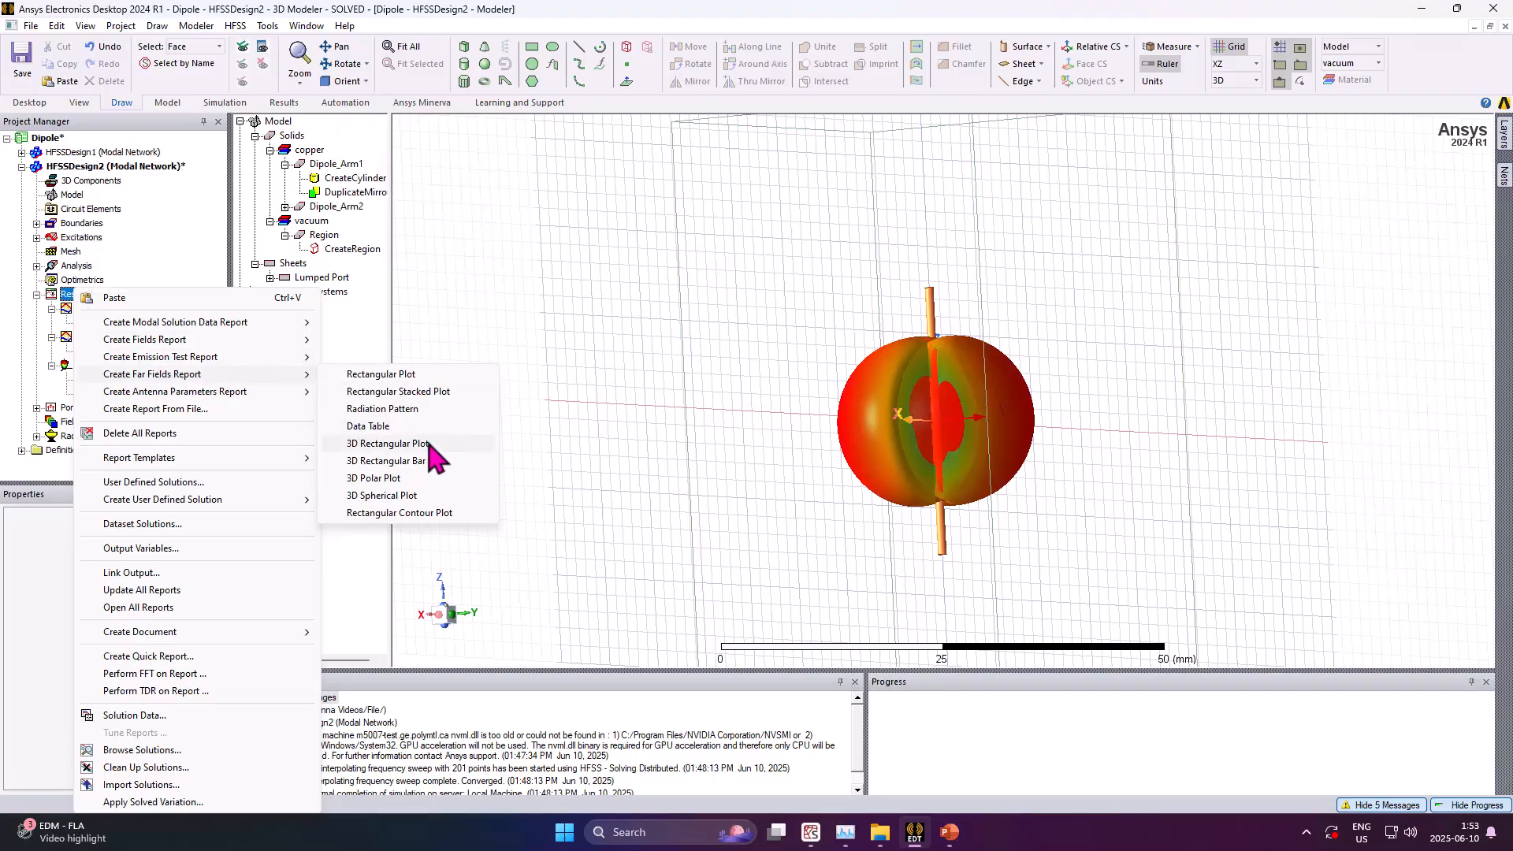
pyautogui.click(369, 412)
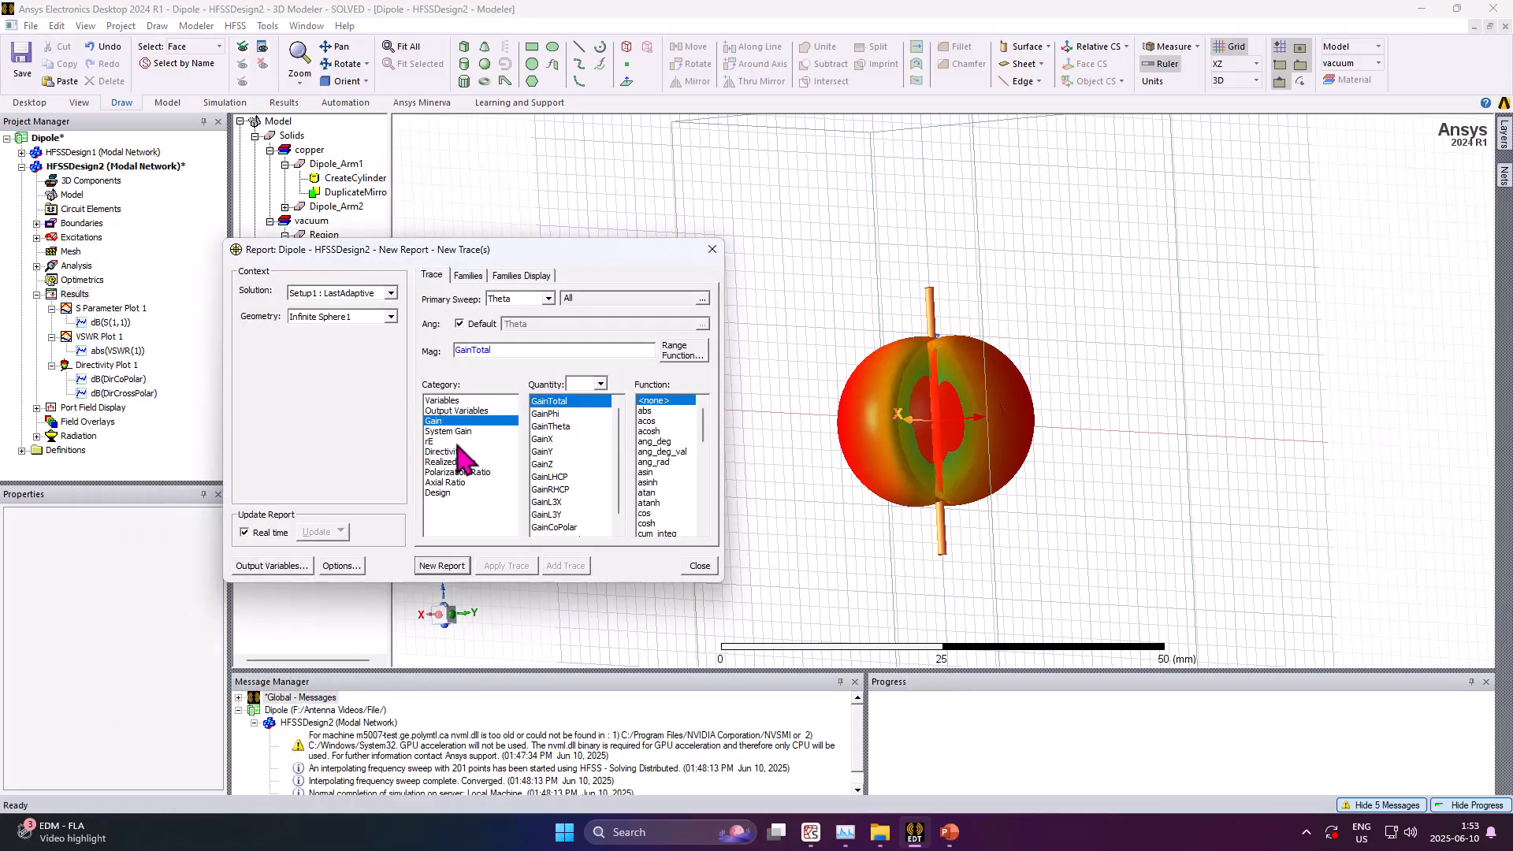
pyautogui.scroll(-3, 684, 503)
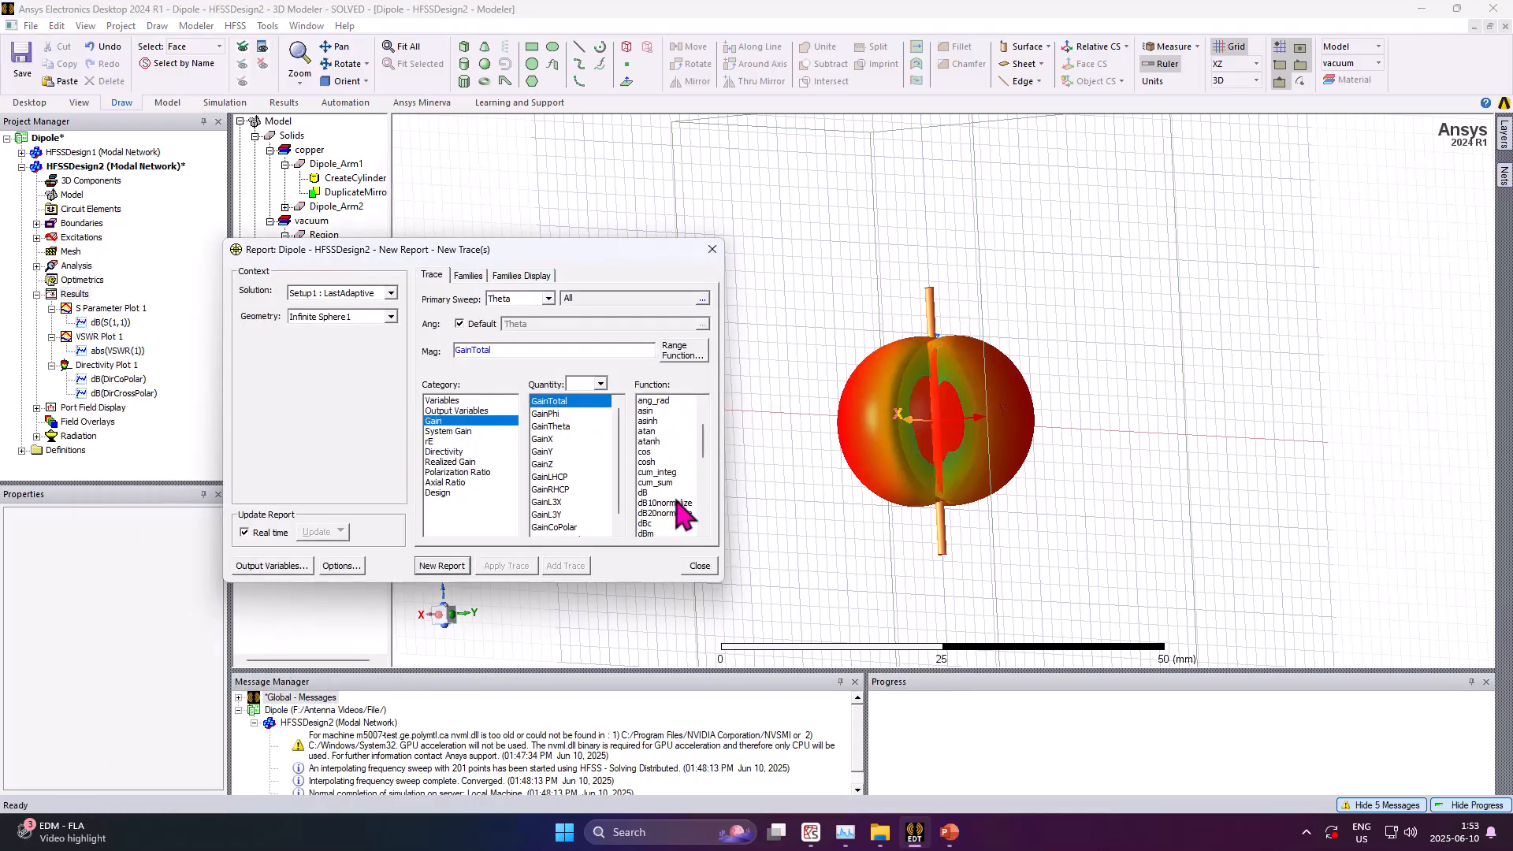
# Set the radiation pattern's Phi family to the single value 0deg
pyautogui.click(470, 276)
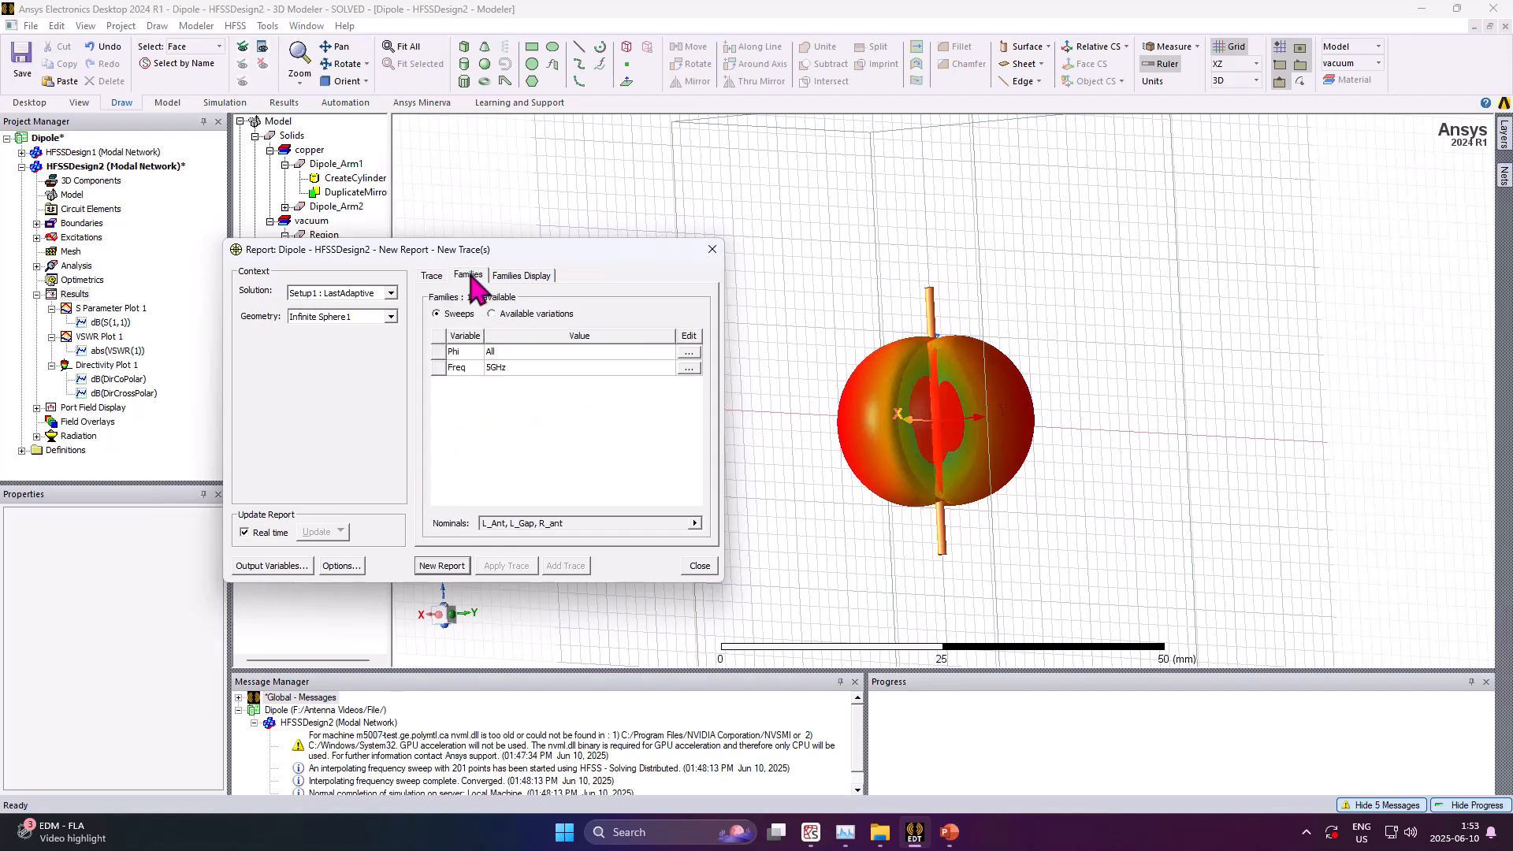
pyautogui.click(692, 353)
pyautogui.click(743, 420)
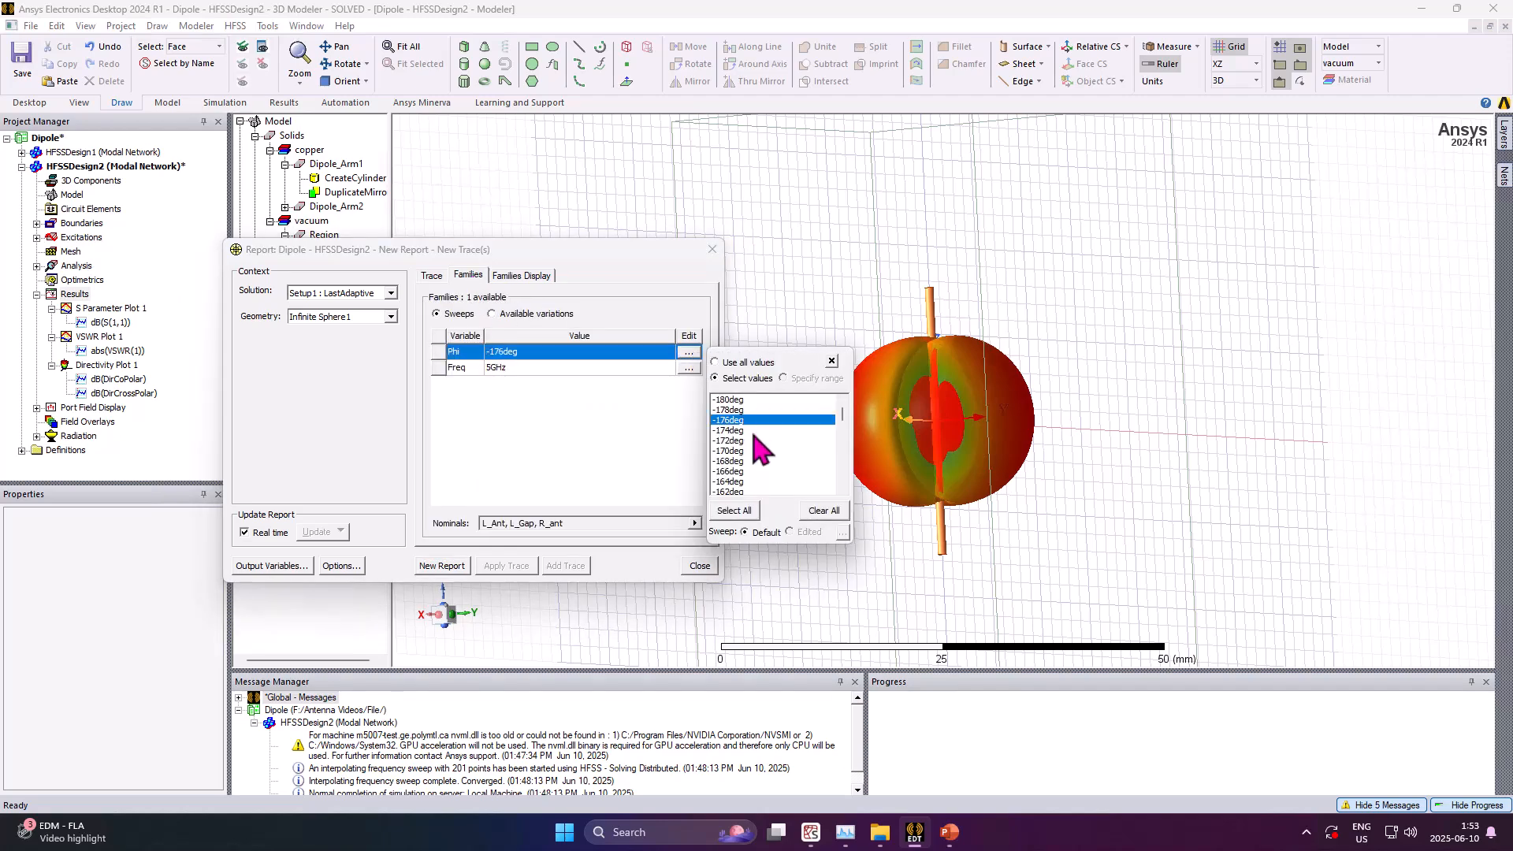
pyautogui.scroll(-11, 755, 433)
pyautogui.scroll(-20, 762, 451)
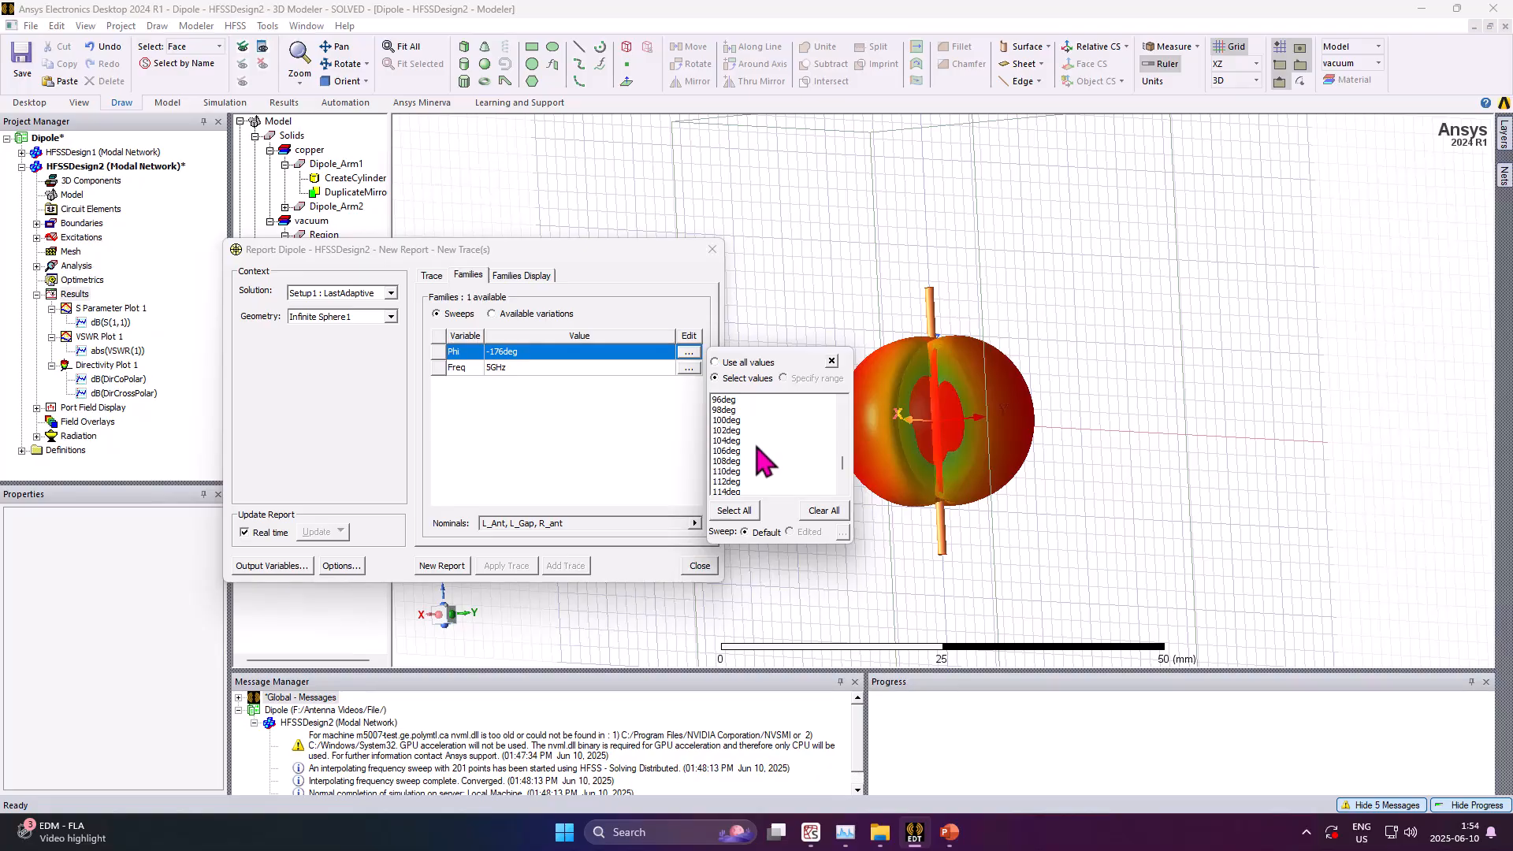
pyautogui.scroll(11, 764, 461)
pyautogui.scroll(3, 765, 461)
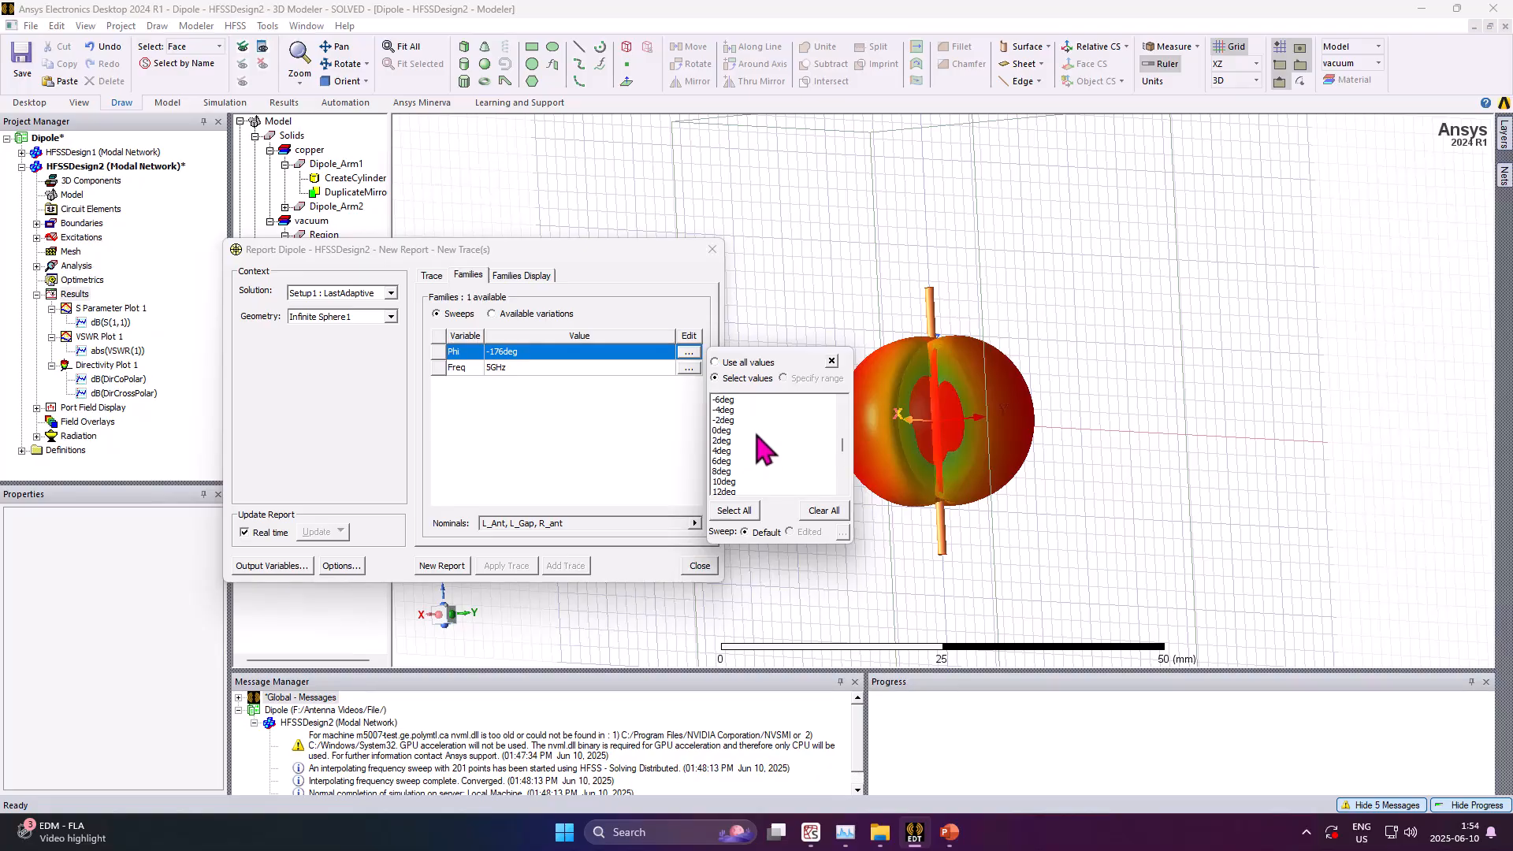
pyautogui.click(749, 431)
# Create the dB(GainTotal) radiation pattern for solution Setup1 : Sweep at 4.5GHz and close the report dialog
pyautogui.click(688, 368)
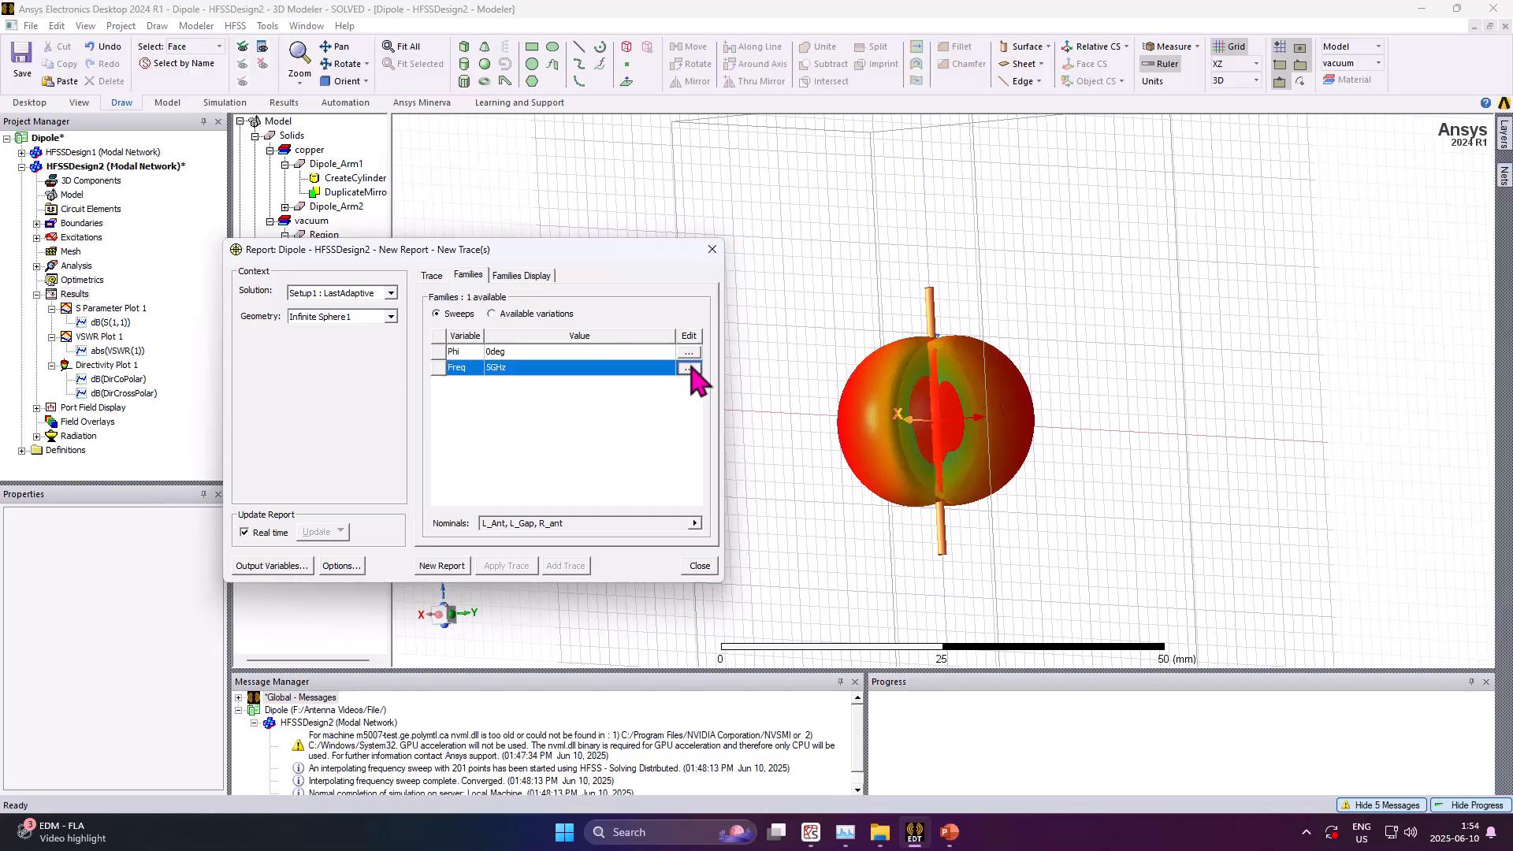
pyautogui.click(390, 293)
pyautogui.click(390, 293)
pyautogui.click(339, 318)
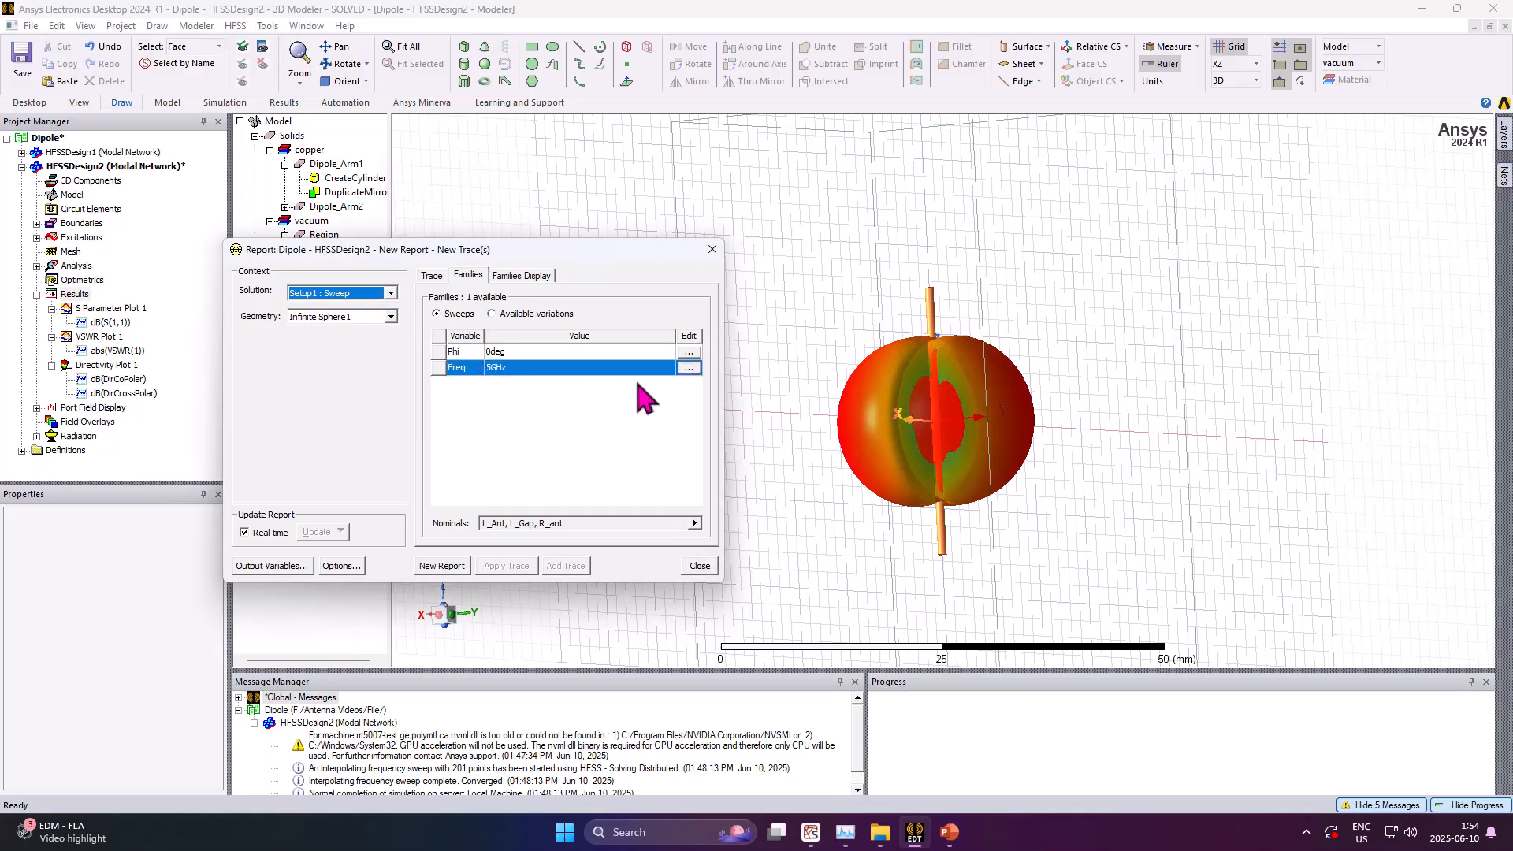
pyautogui.click(689, 368)
pyautogui.click(734, 435)
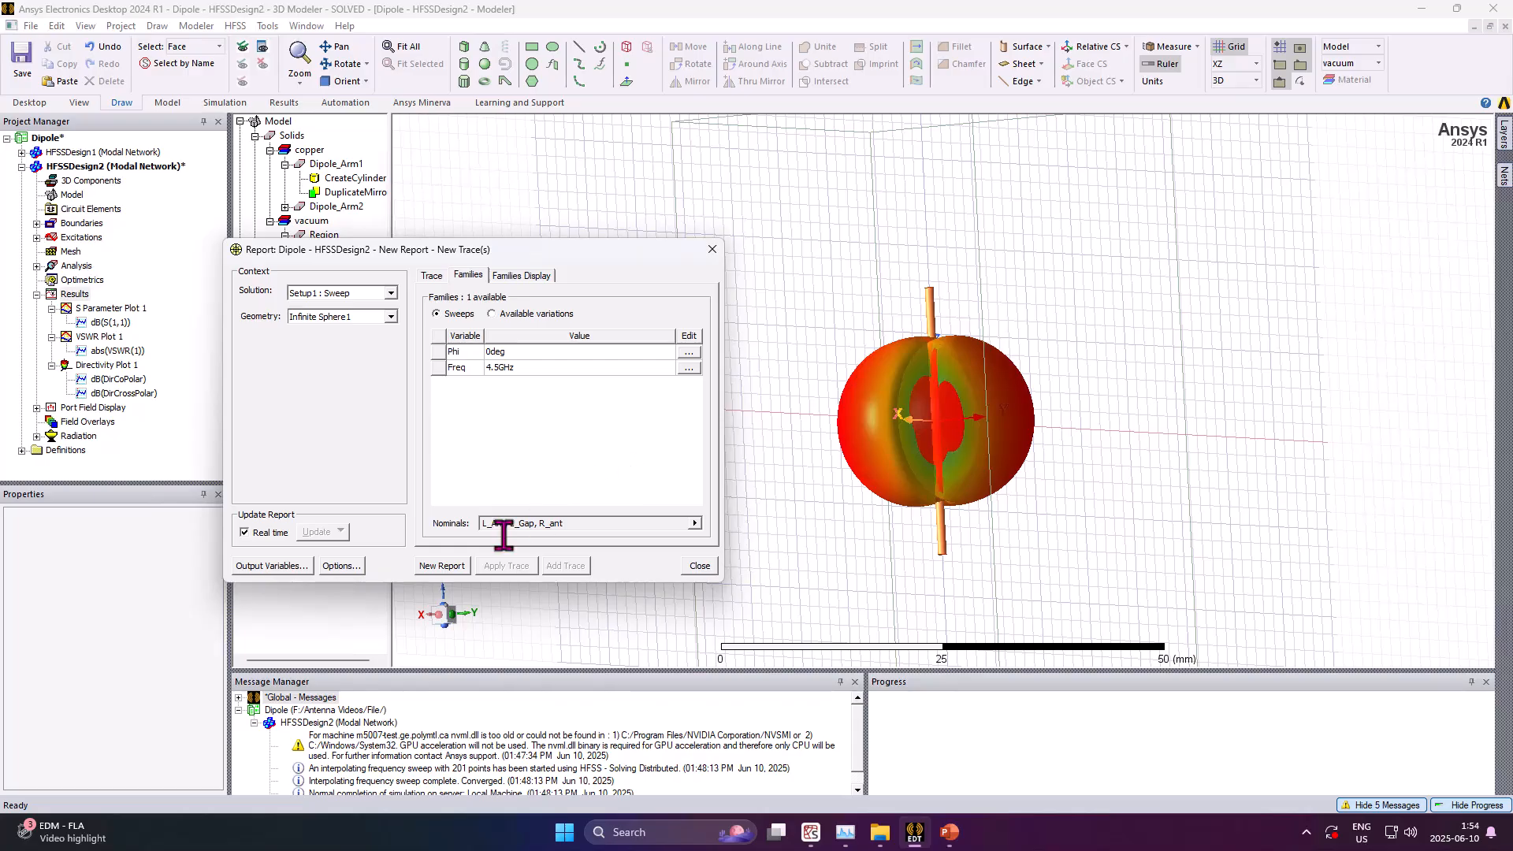
pyautogui.click(442, 566)
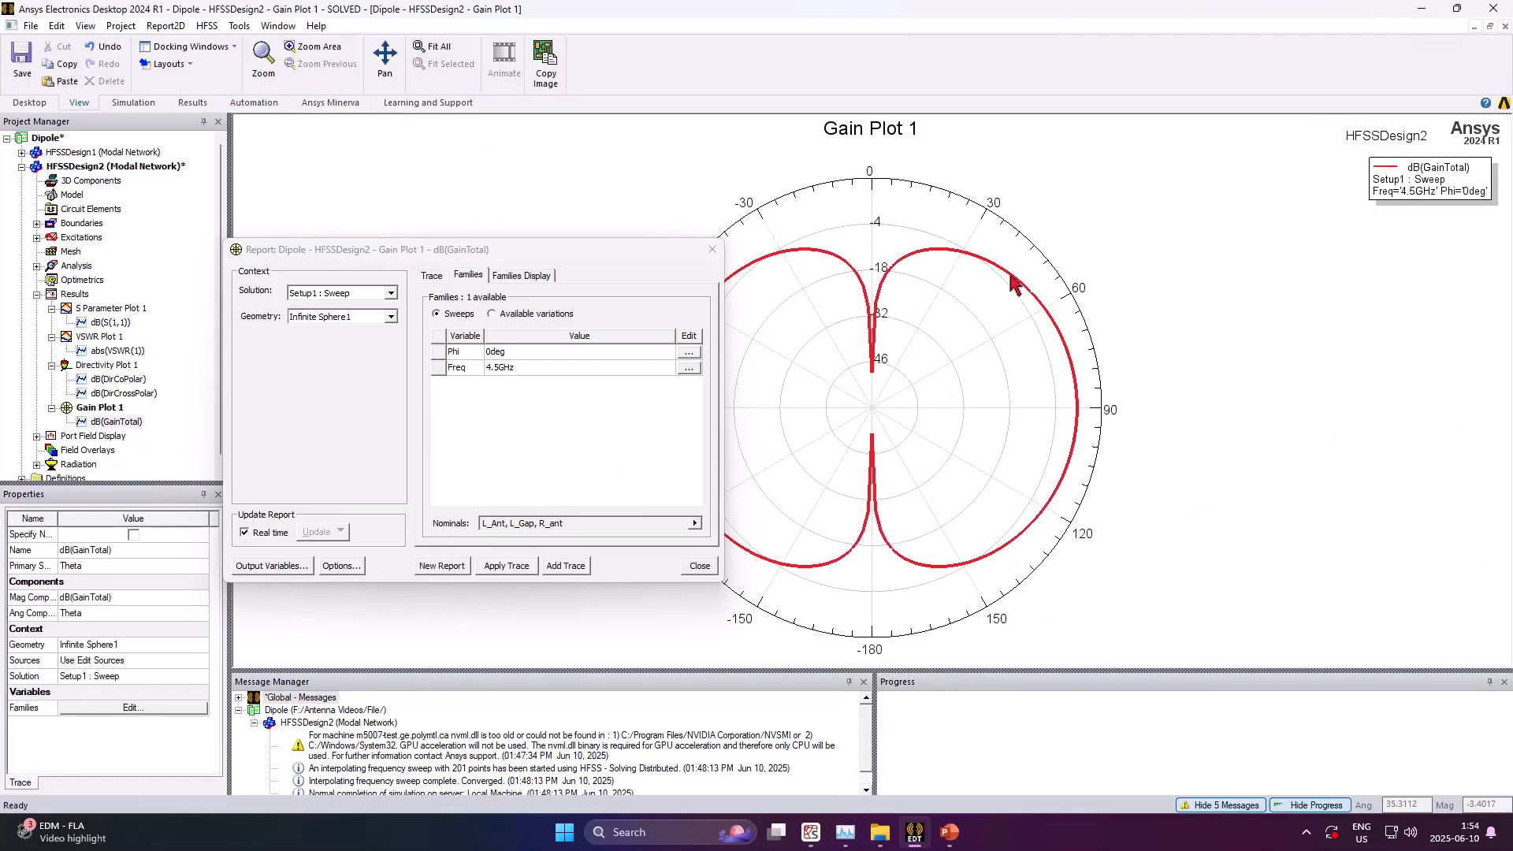
pyautogui.click(712, 249)
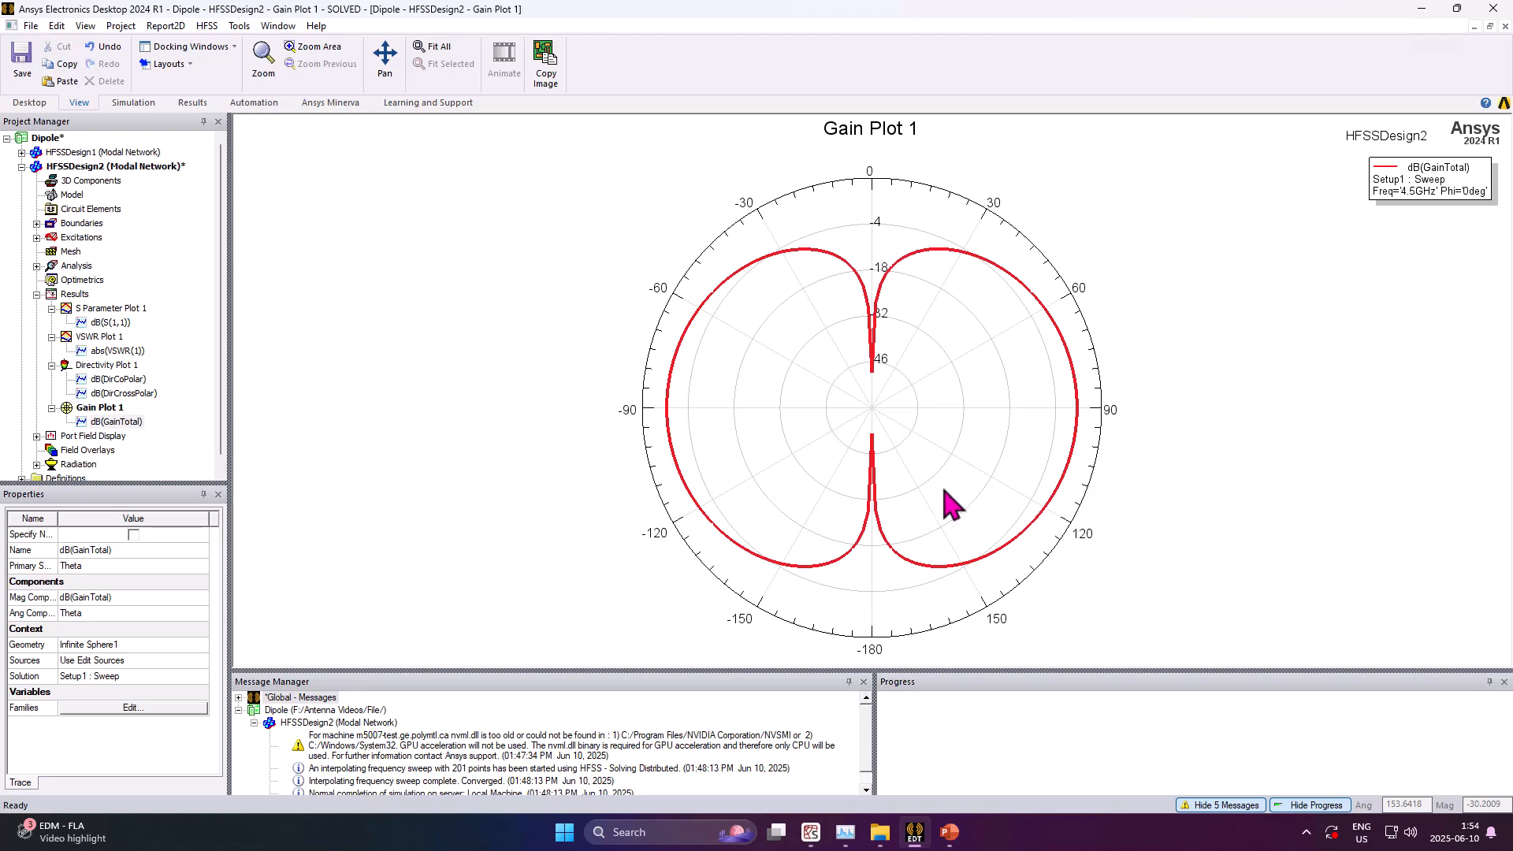
# Start a far-field rectangular plot report with dB(GainCoPolar) and dB(GainCrossPolar) traces
pyautogui.click(72, 296)
pyautogui.rightClick(75, 309)
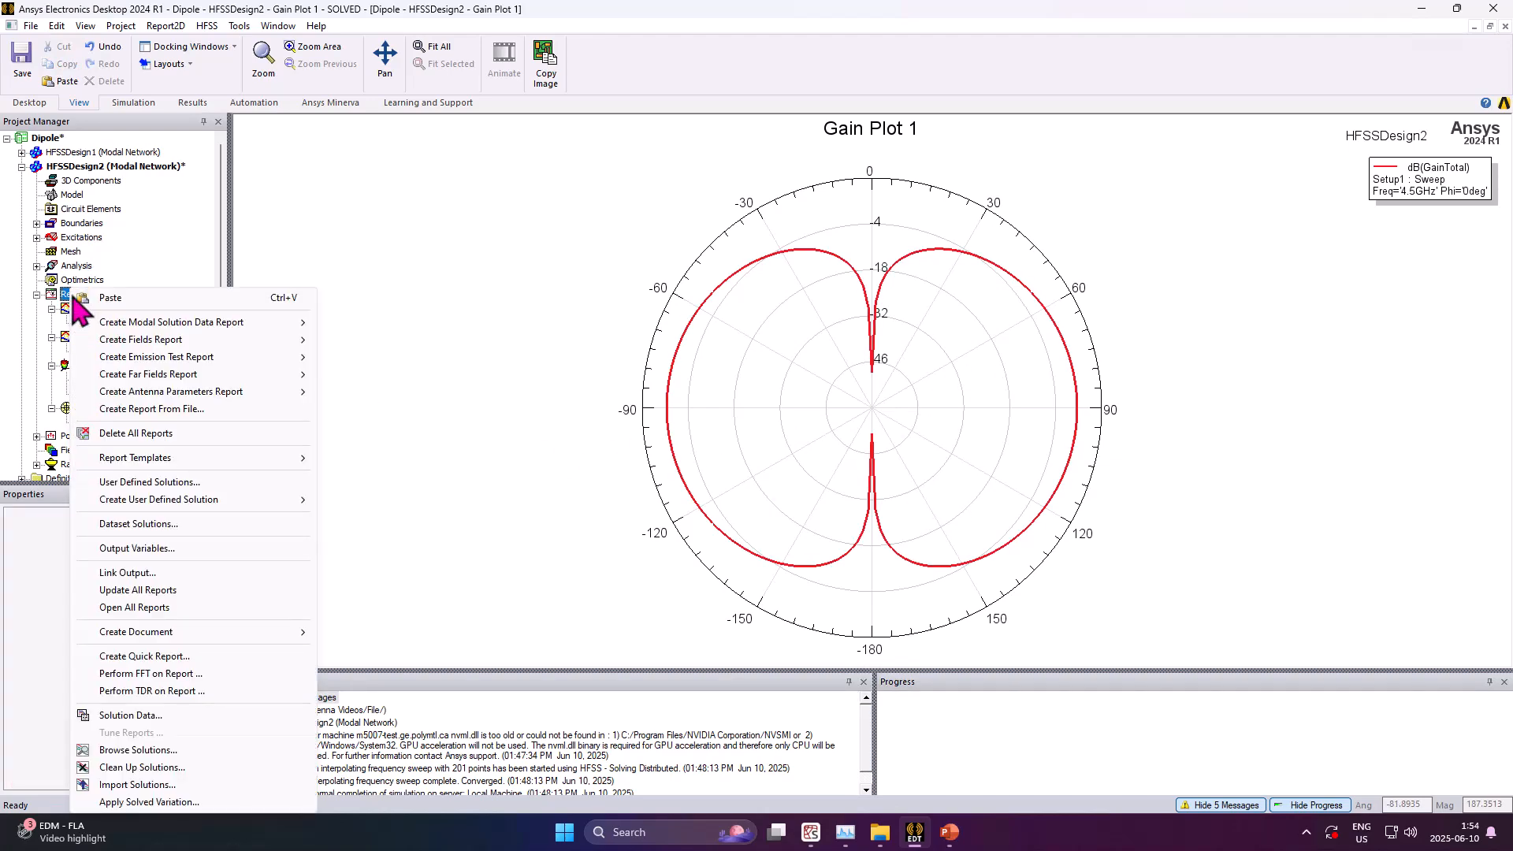
pyautogui.moveTo(182, 376)
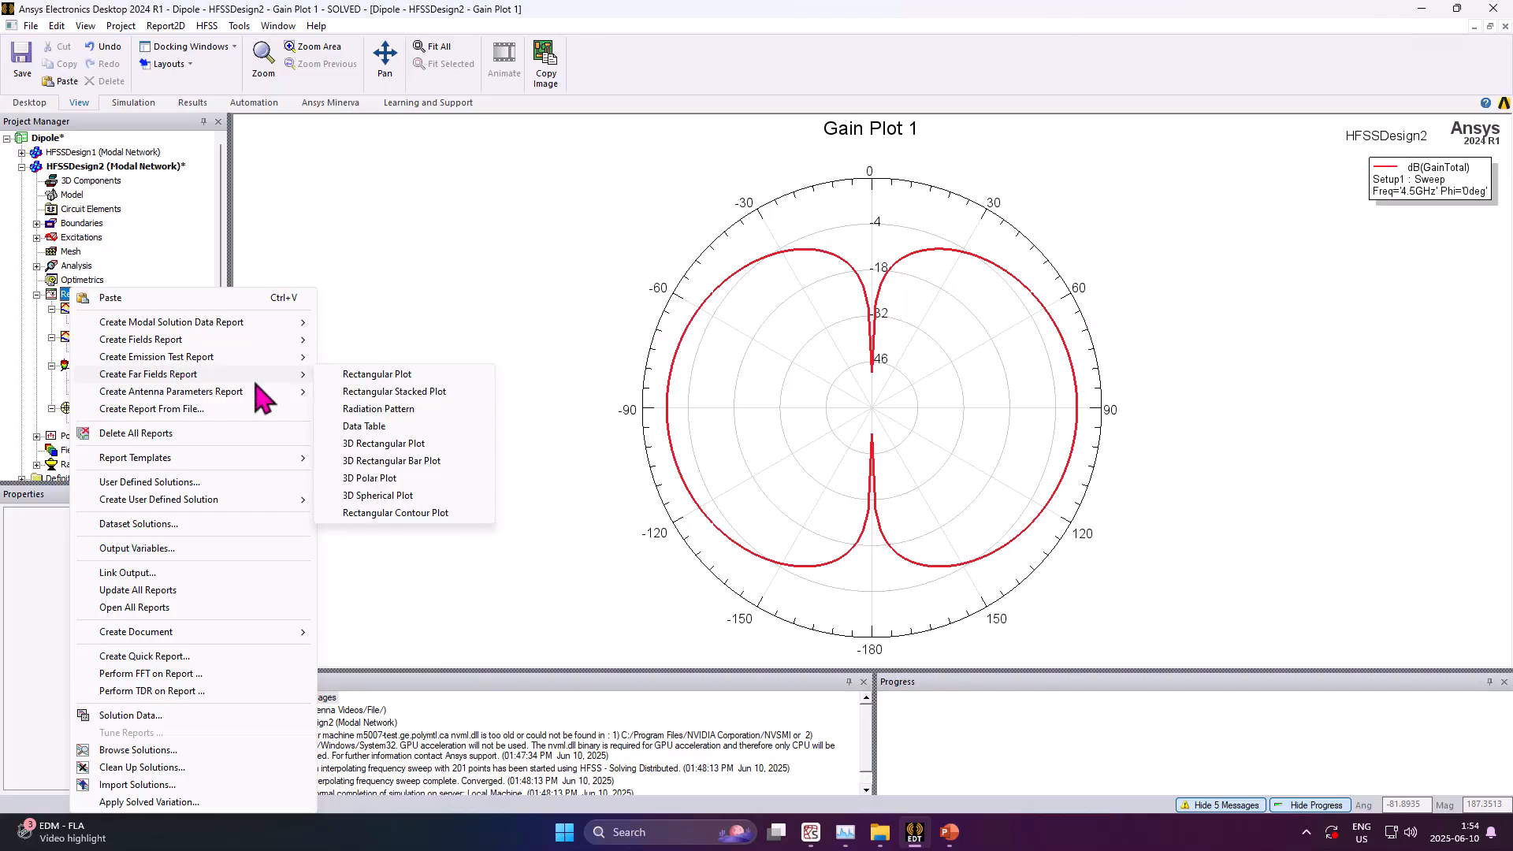
pyautogui.click(380, 379)
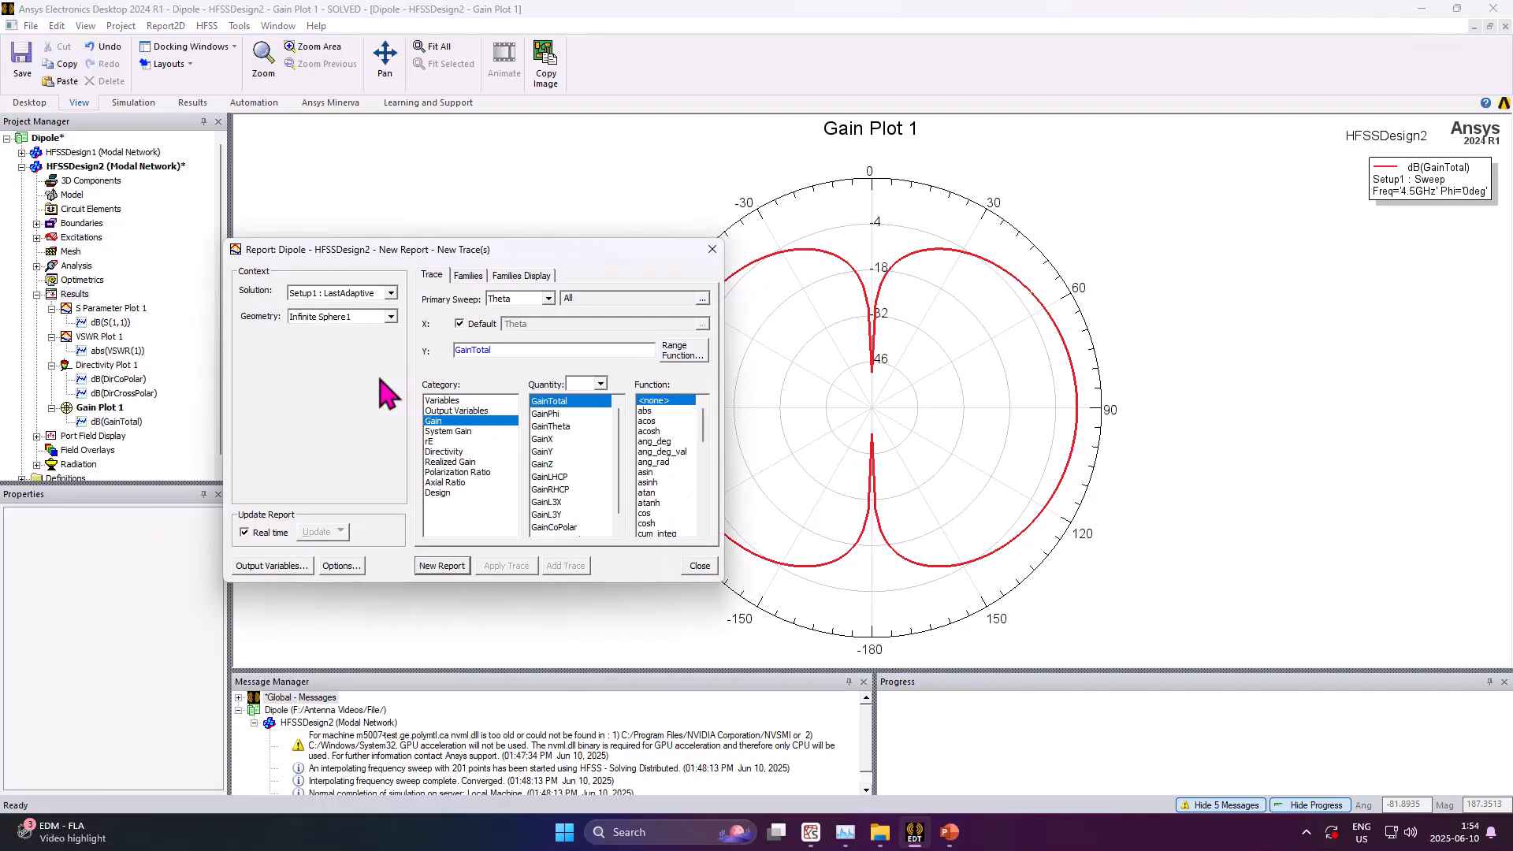
pyautogui.moveTo(536, 249); pyautogui.dragTo(568, 235)
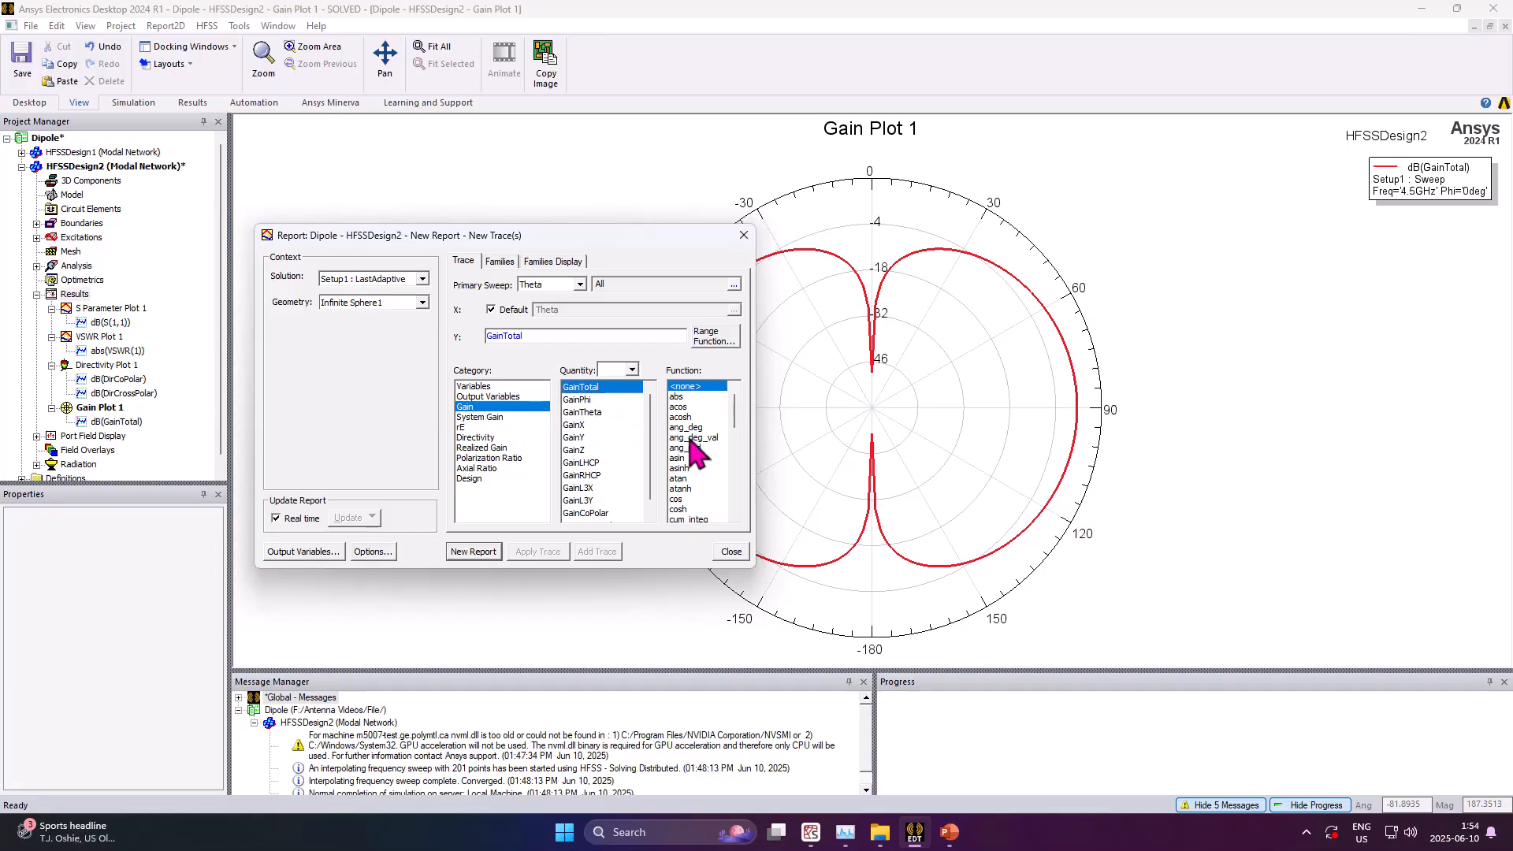
pyautogui.moveTo(738, 420); pyautogui.dragTo(717, 431)
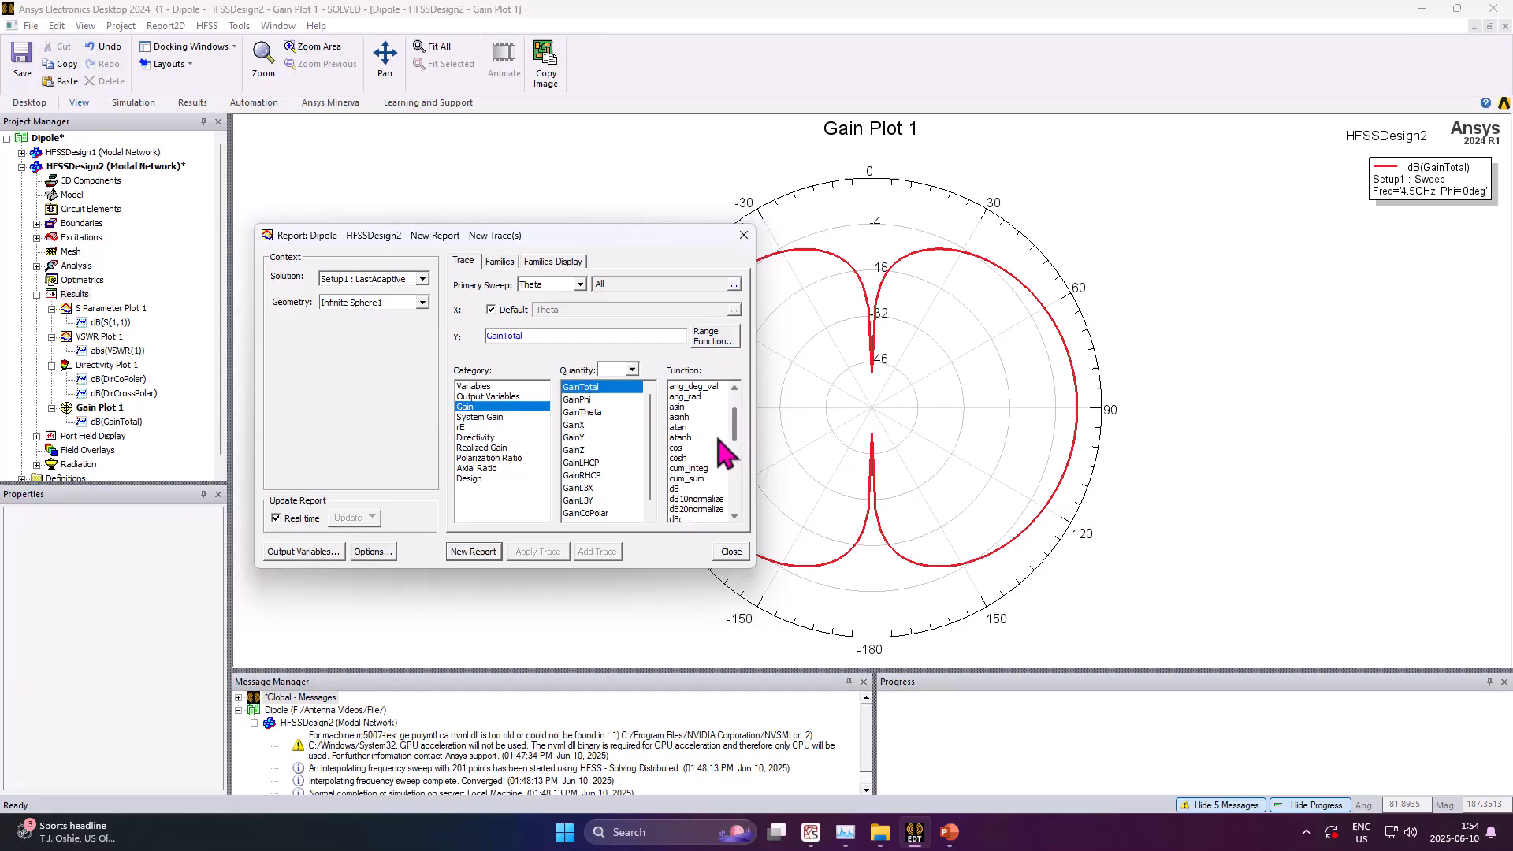
pyautogui.click(694, 488)
pyautogui.scroll(-1, 624, 480)
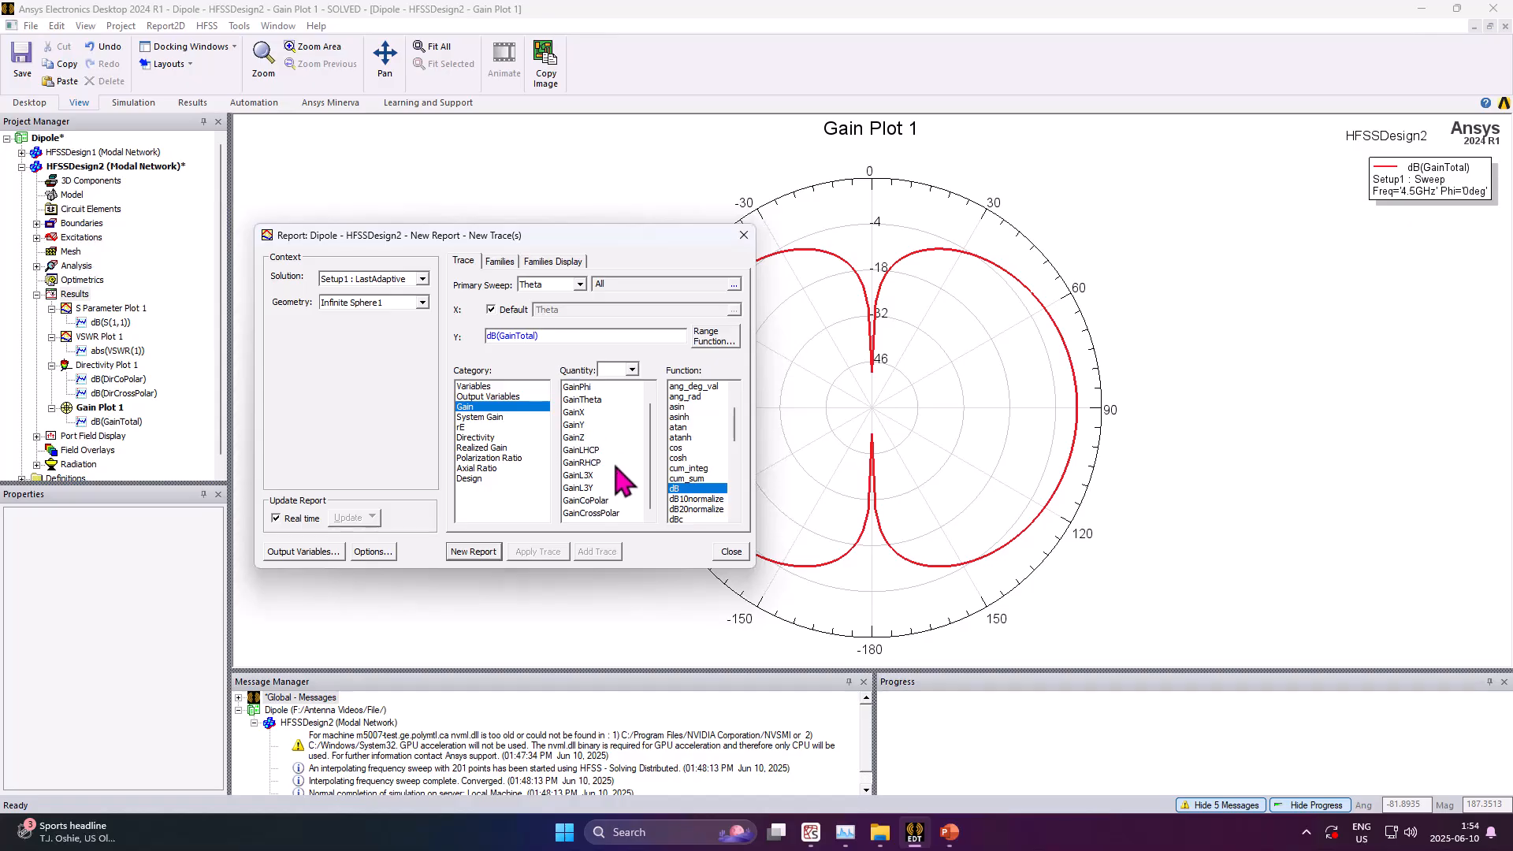
pyautogui.click(587, 501)
pyautogui.keyDown('ctrl'); pyautogui.click(591, 514); pyautogui.keyUp('ctrl')
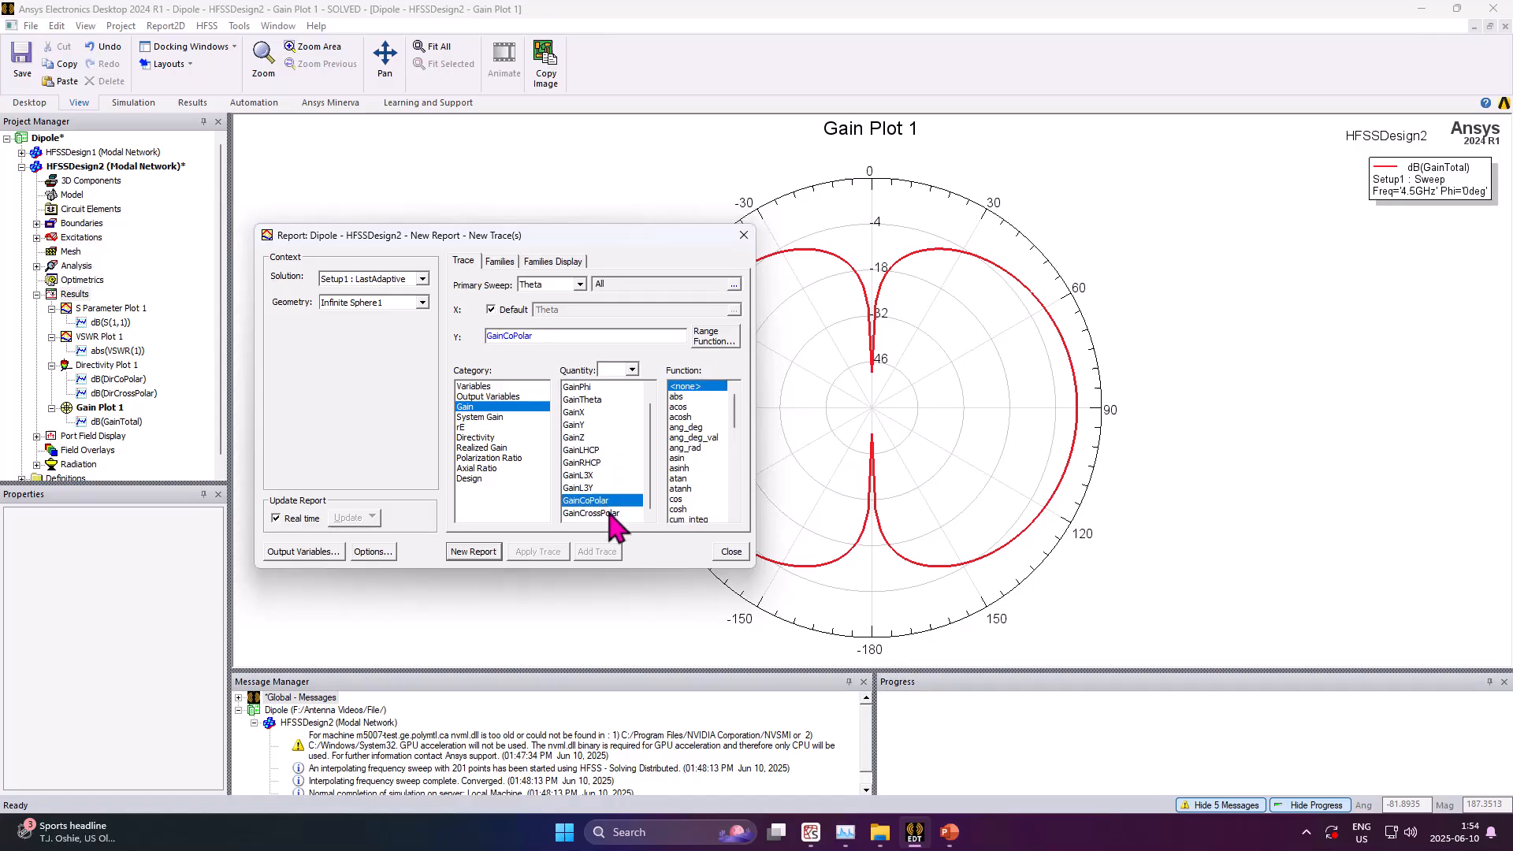
pyautogui.moveTo(741, 418); pyautogui.dragTo(729, 433)
pyautogui.click(692, 426)
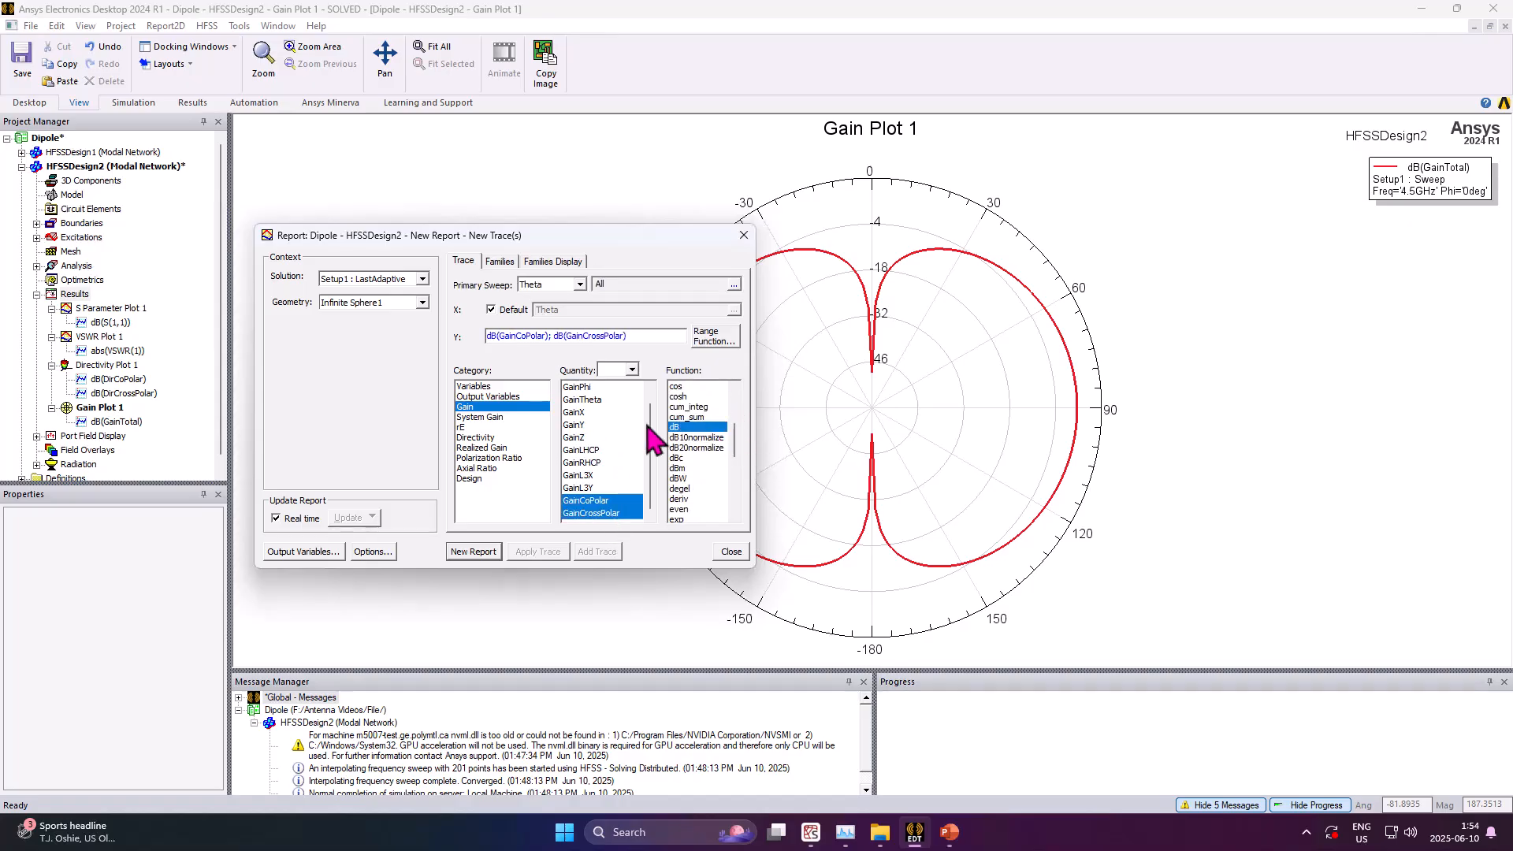
# Set the rectangular plot's solution to Setup1 : Sweep and its frequency to 4.5GHz
pyautogui.click(422, 279)
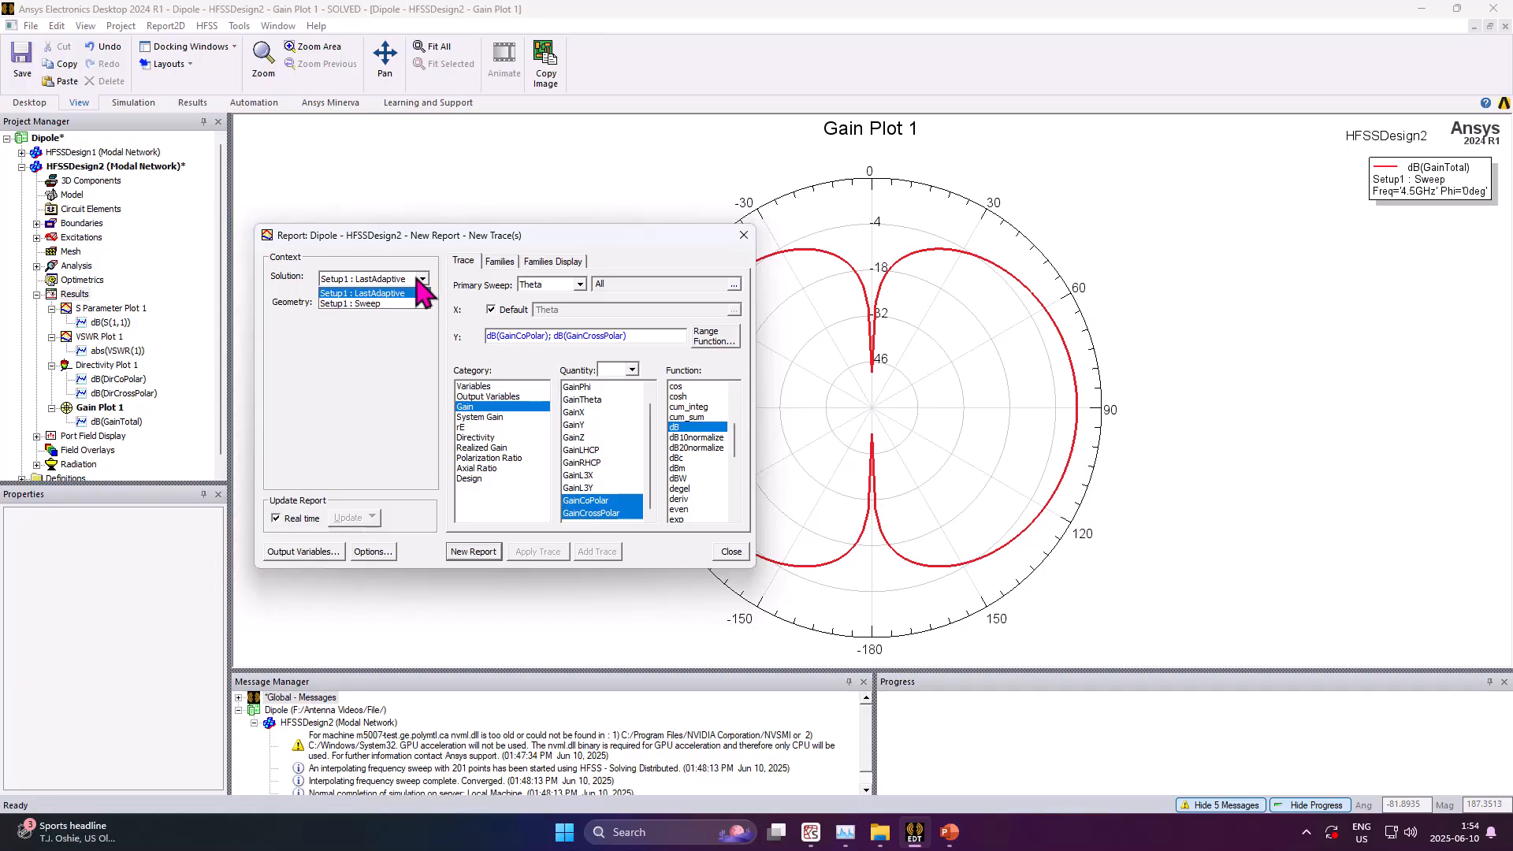
pyautogui.click(378, 305)
pyautogui.click(500, 261)
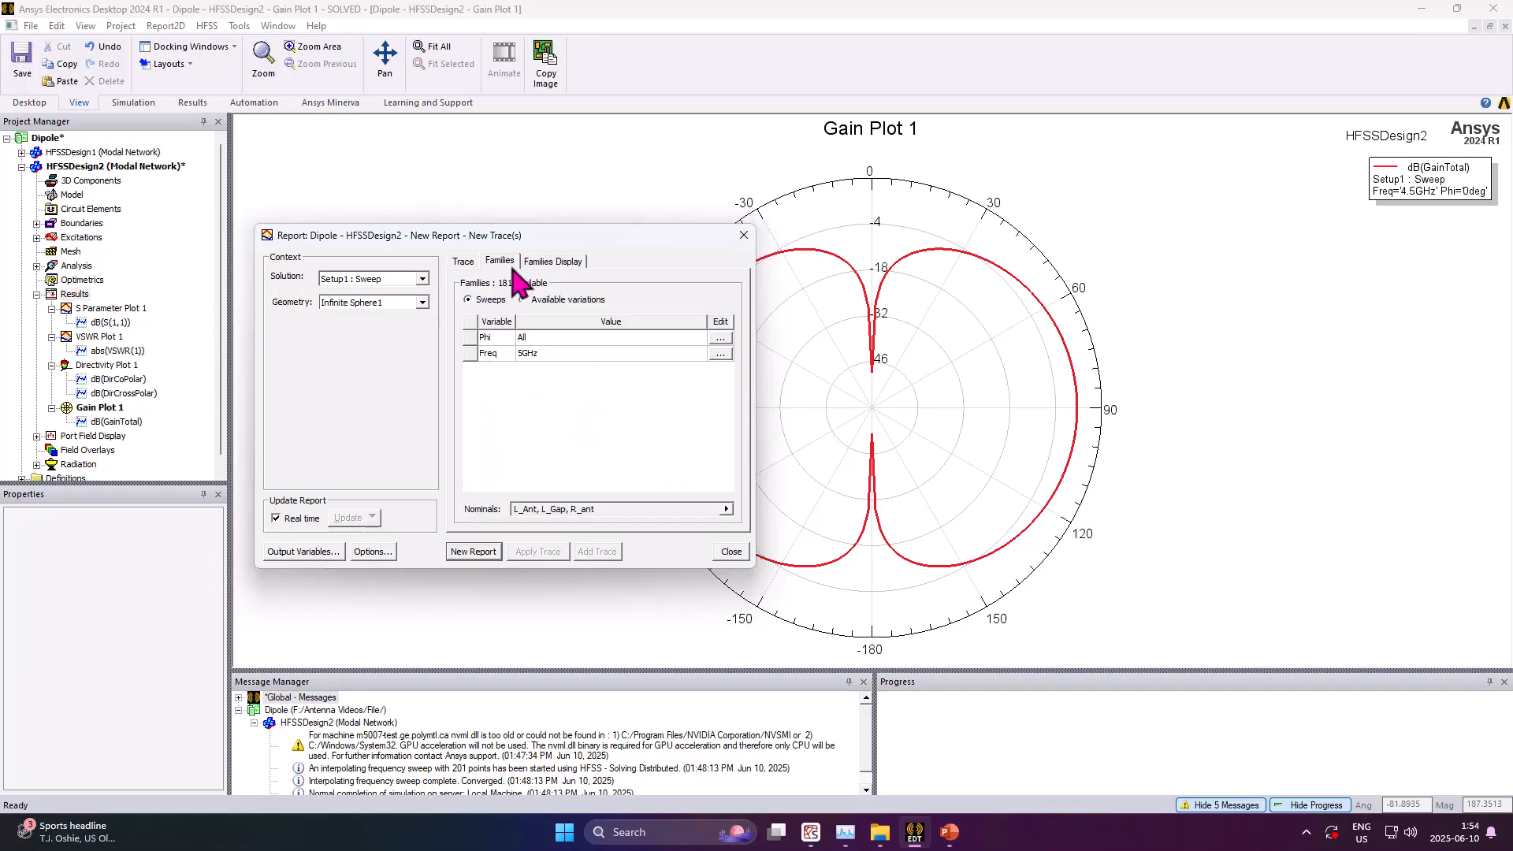
pyautogui.click(720, 353)
pyautogui.click(773, 430)
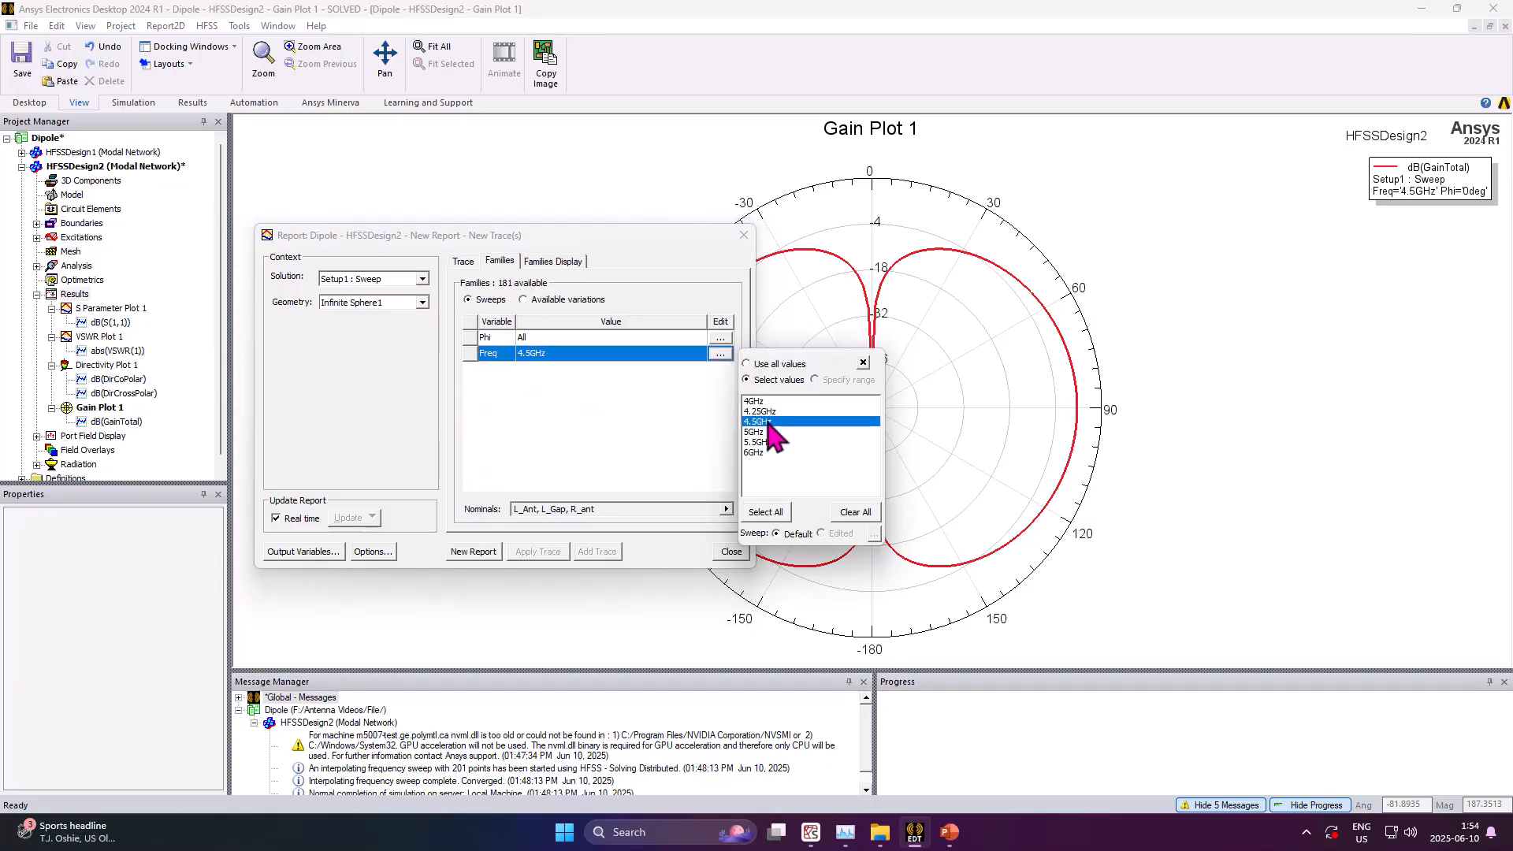
pyautogui.click(626, 415)
# Set the rectangular plot's Phi family to the single value 0deg
pyautogui.click(720, 338)
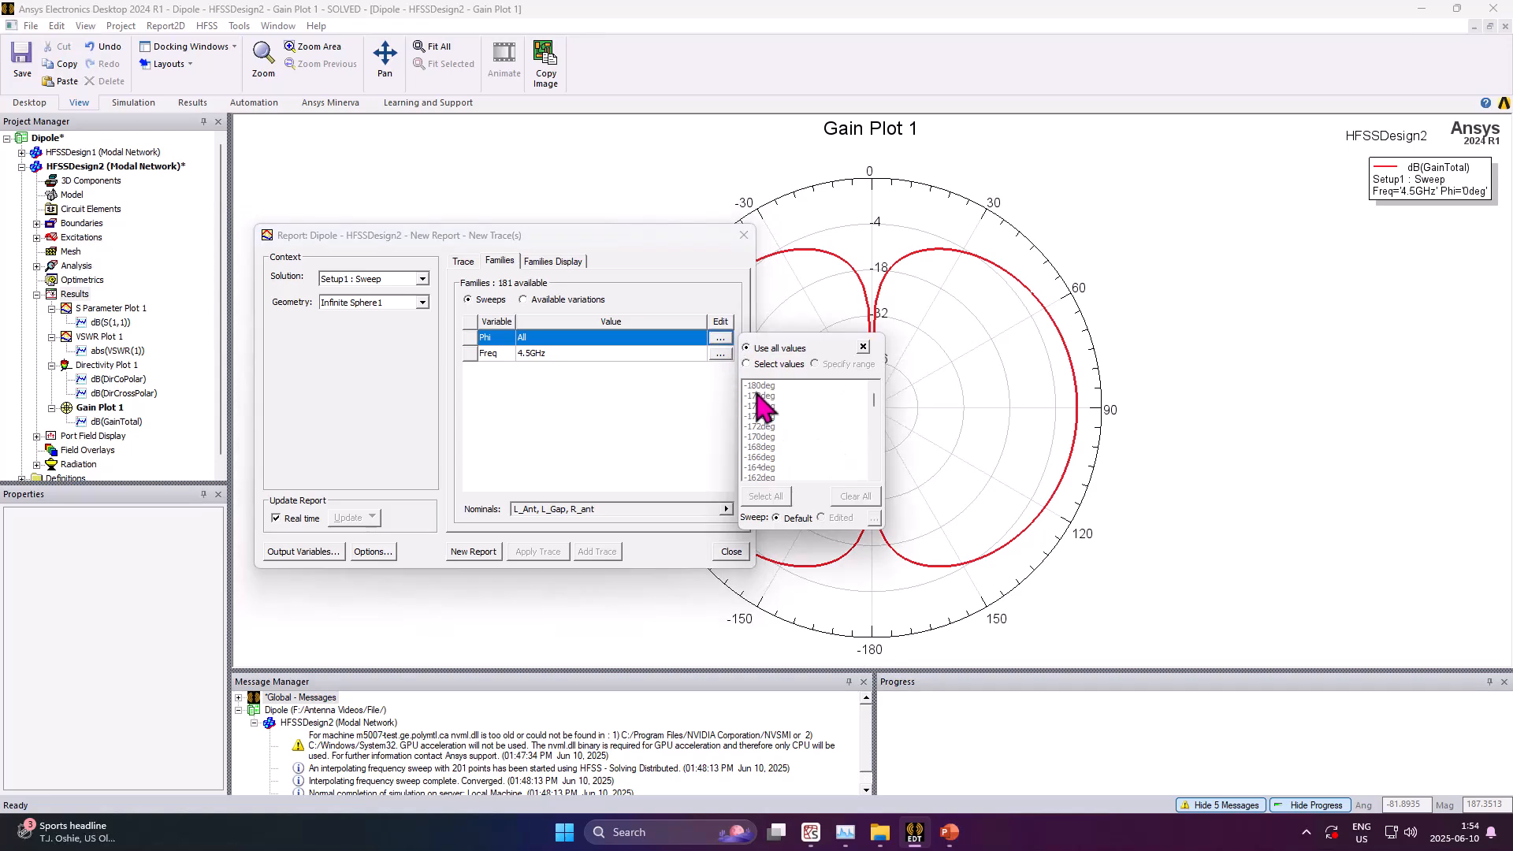
pyautogui.click(774, 407)
pyautogui.scroll(-6, 793, 436)
pyautogui.scroll(-8, 800, 438)
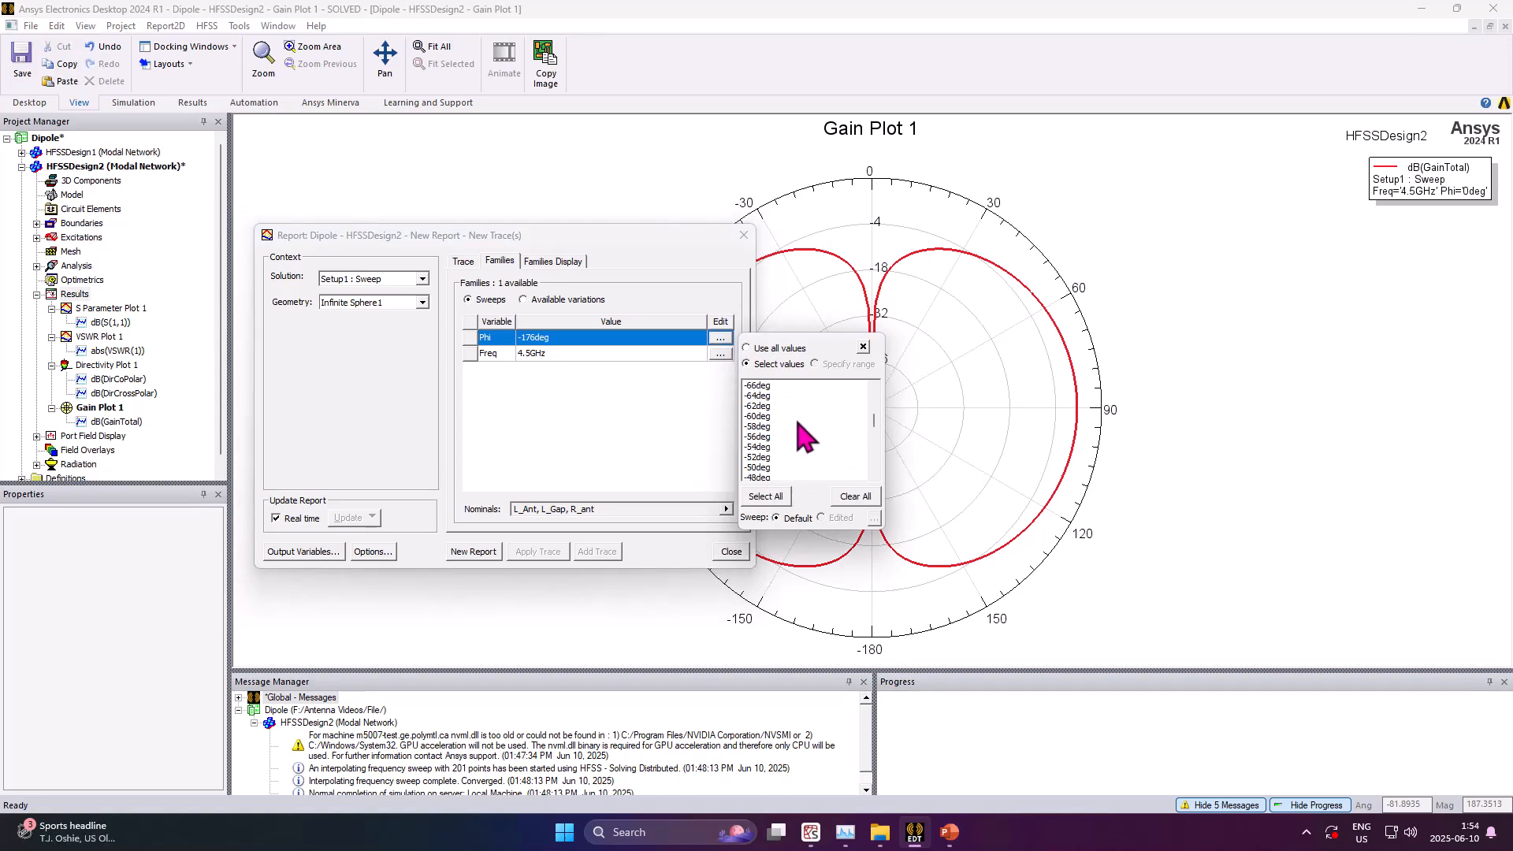
pyautogui.scroll(-4, 804, 438)
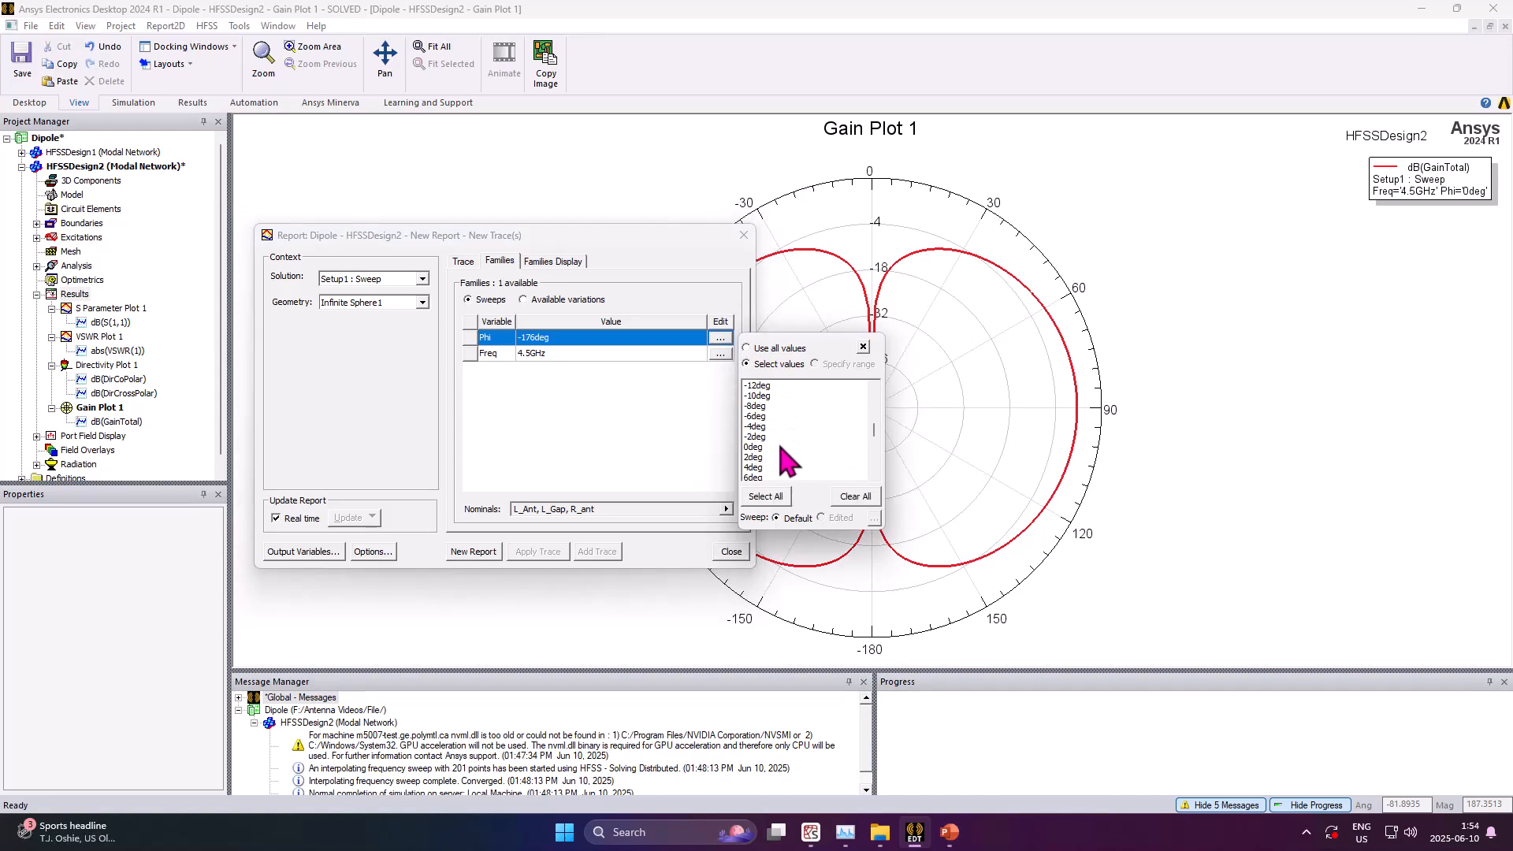
pyautogui.click(780, 447)
pyautogui.click(697, 447)
# Create the co-polar and cross-polar gain rectangular plot and close the report dialog
pyautogui.click(463, 262)
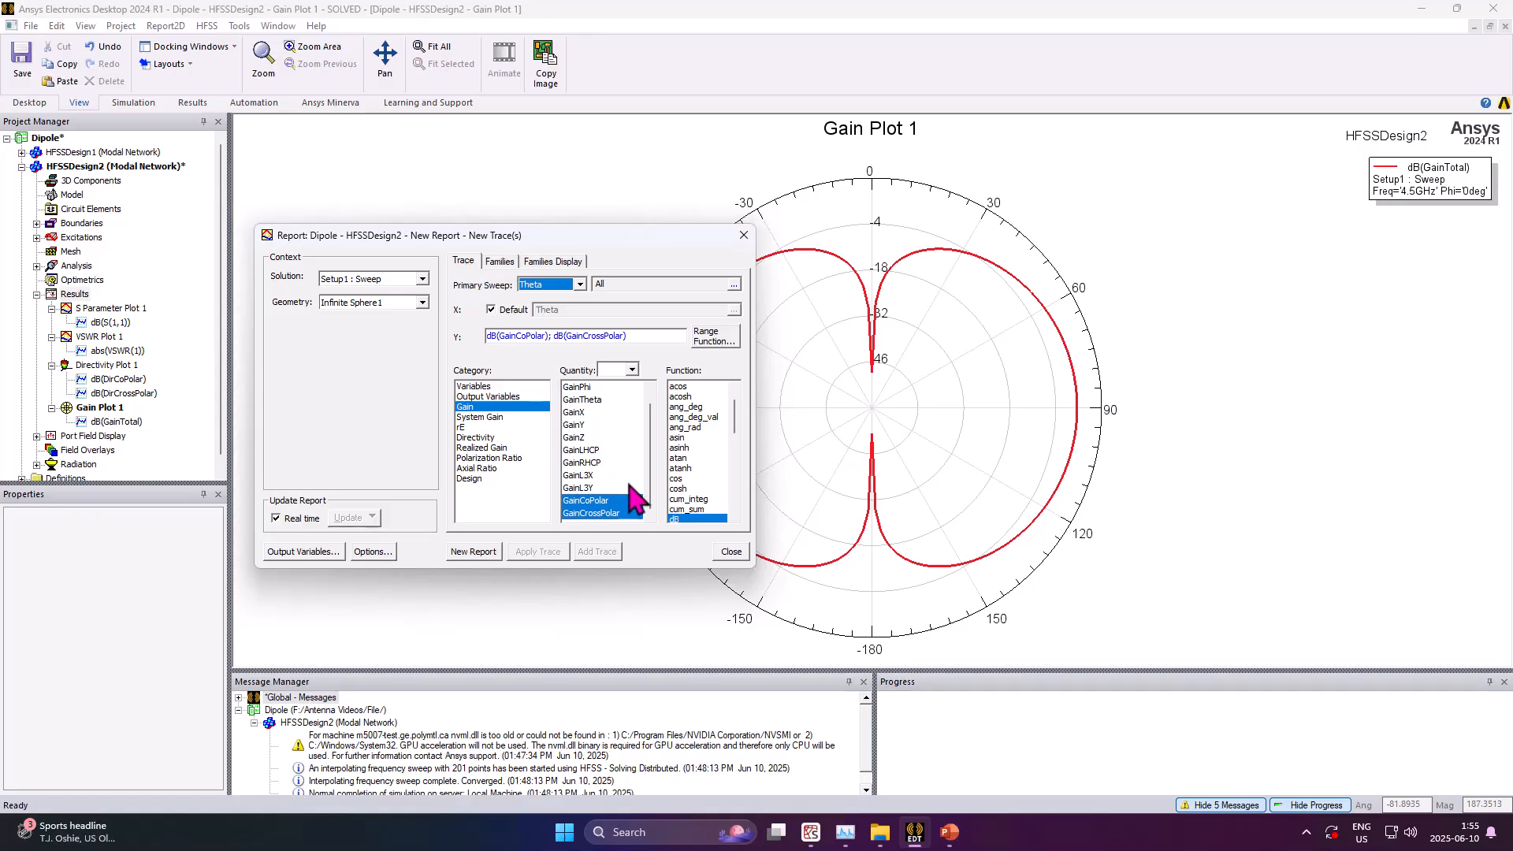
pyautogui.click(463, 552)
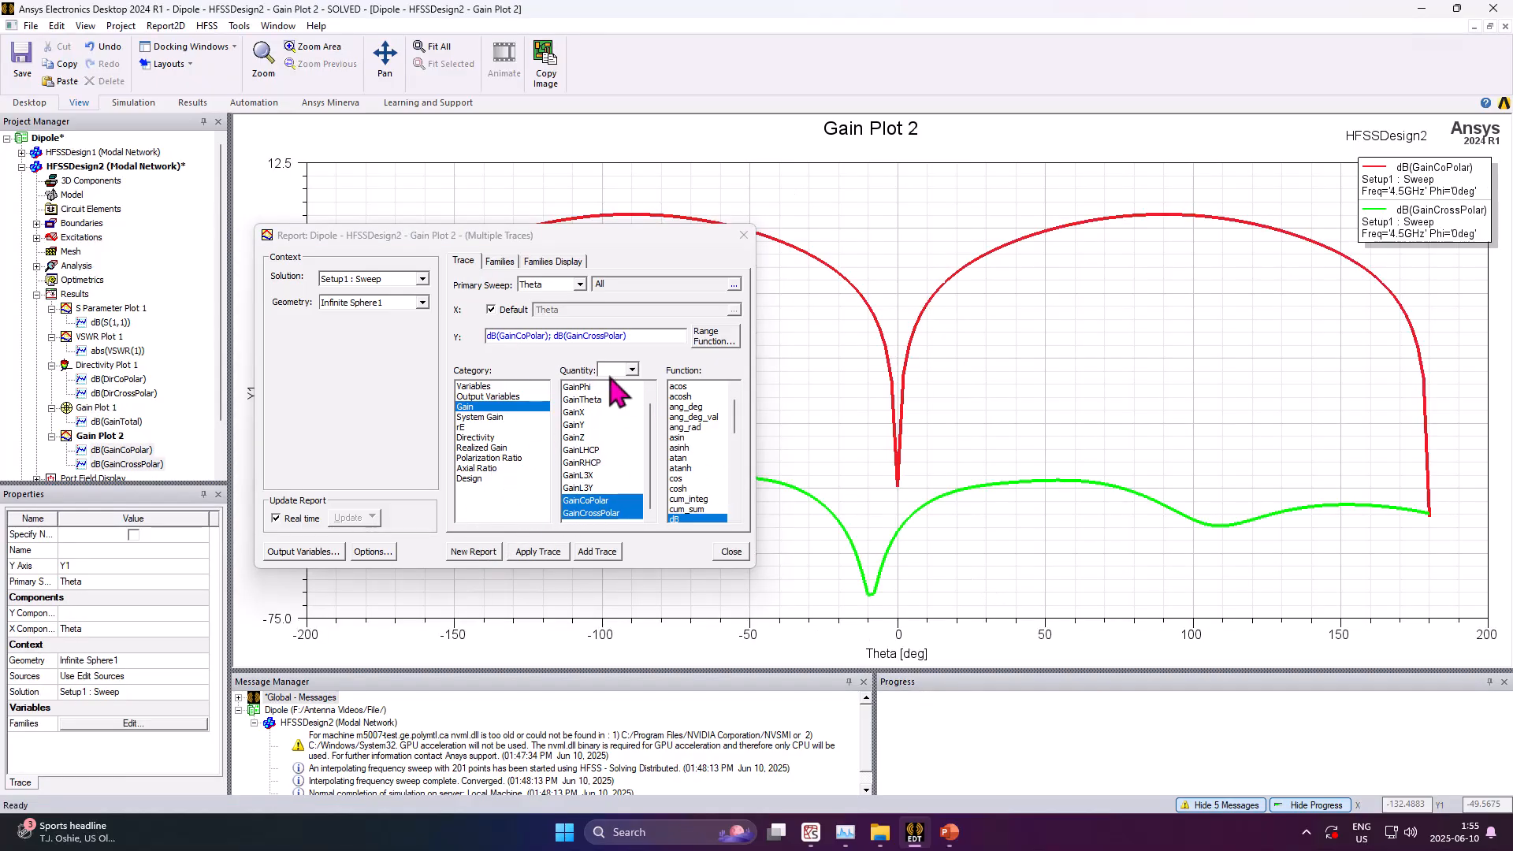
pyautogui.click(743, 235)
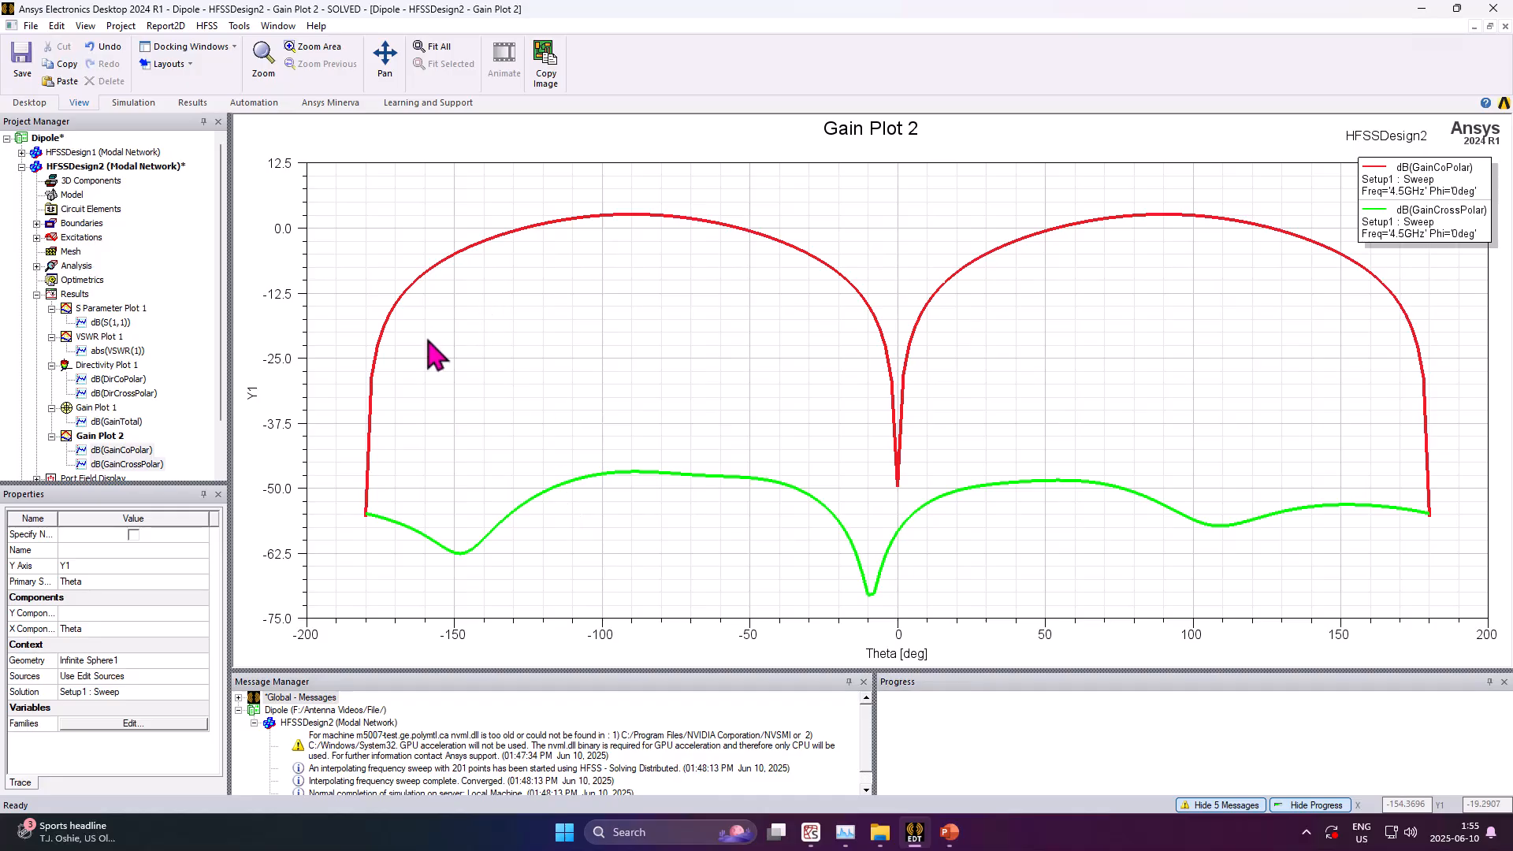
# Place a marker on the co-polar gain curve at about Theta -90 deg
pyautogui.click(875, 403)
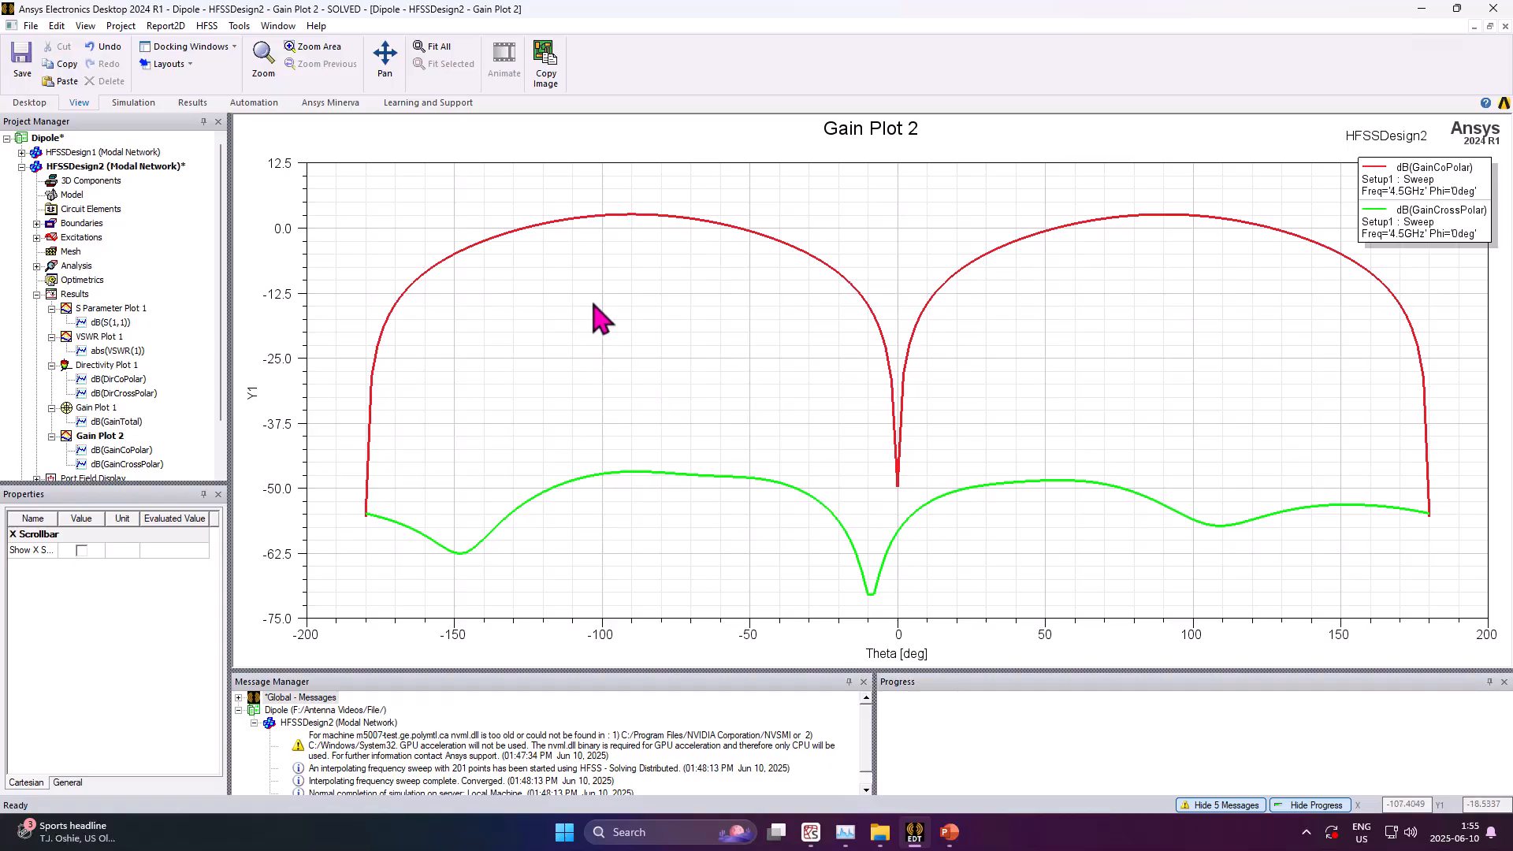
pyautogui.rightClick(631, 212)
pyautogui.moveTo(679, 226)
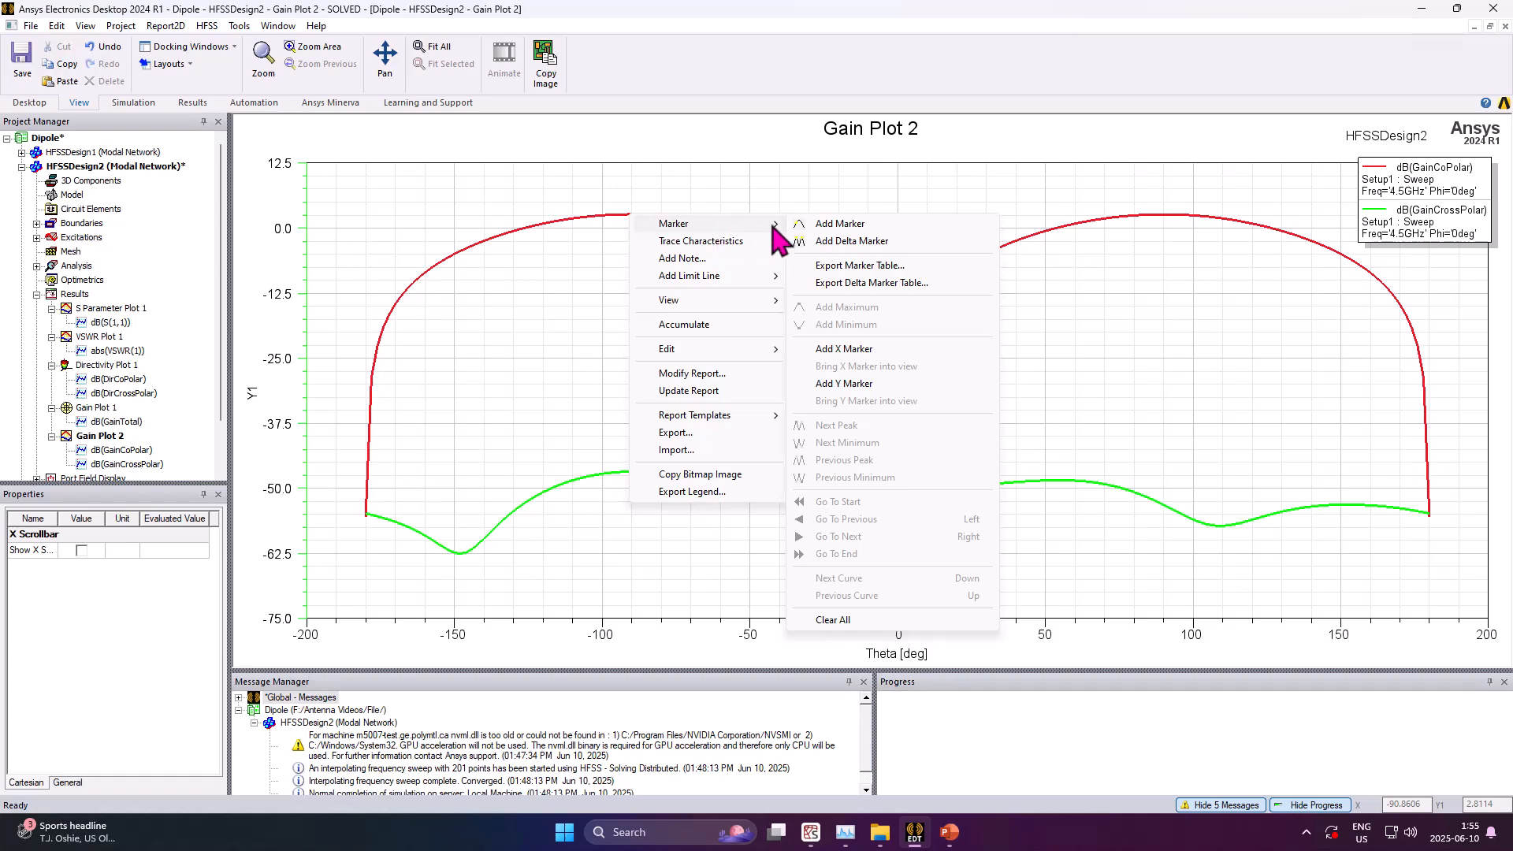
pyautogui.click(798, 224)
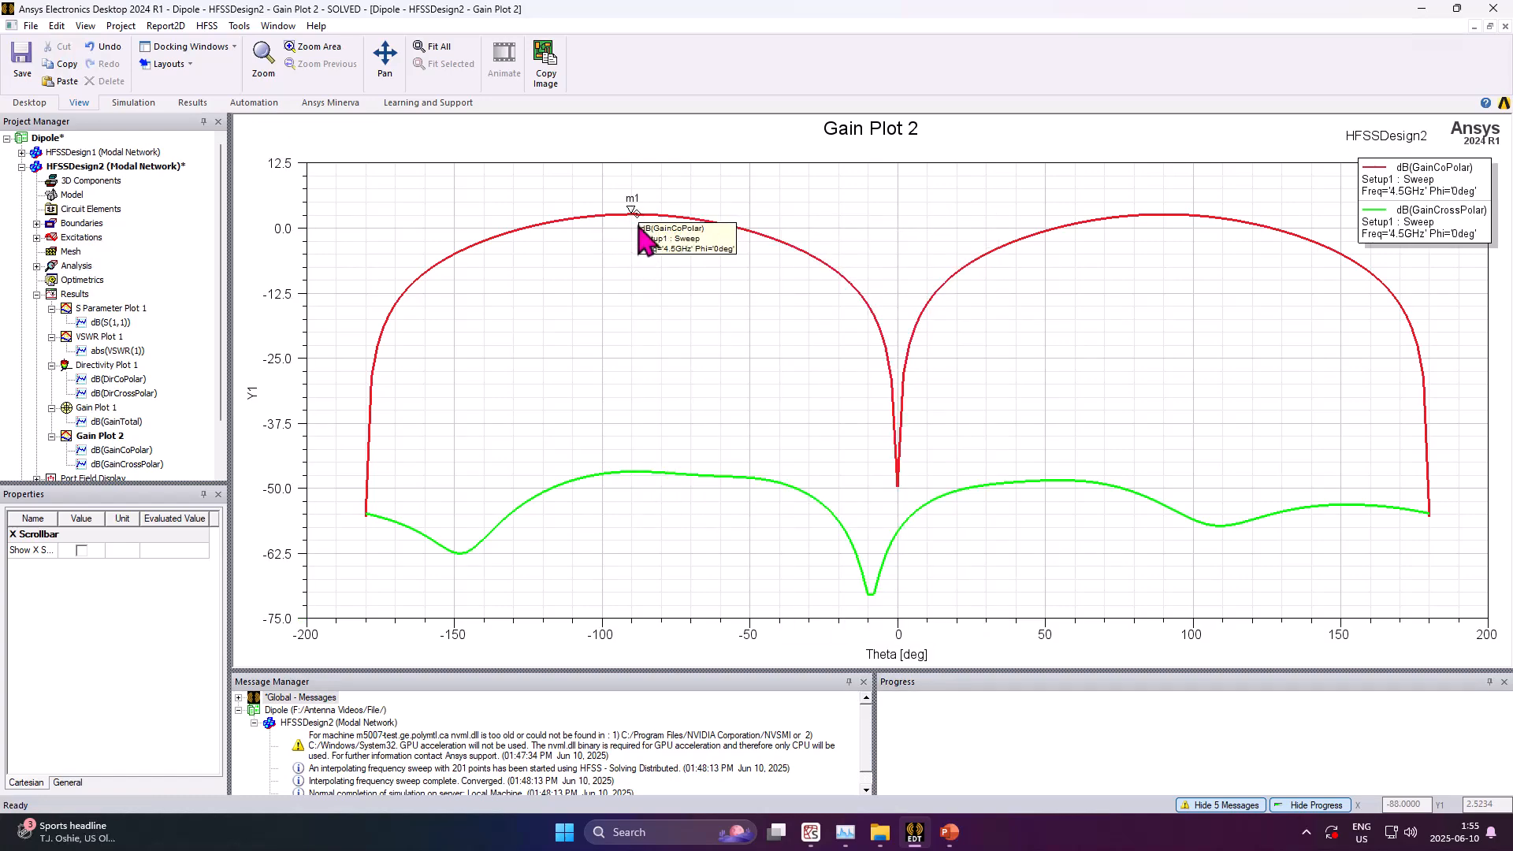
pyautogui.click(633, 216)
pyautogui.press('Escape')
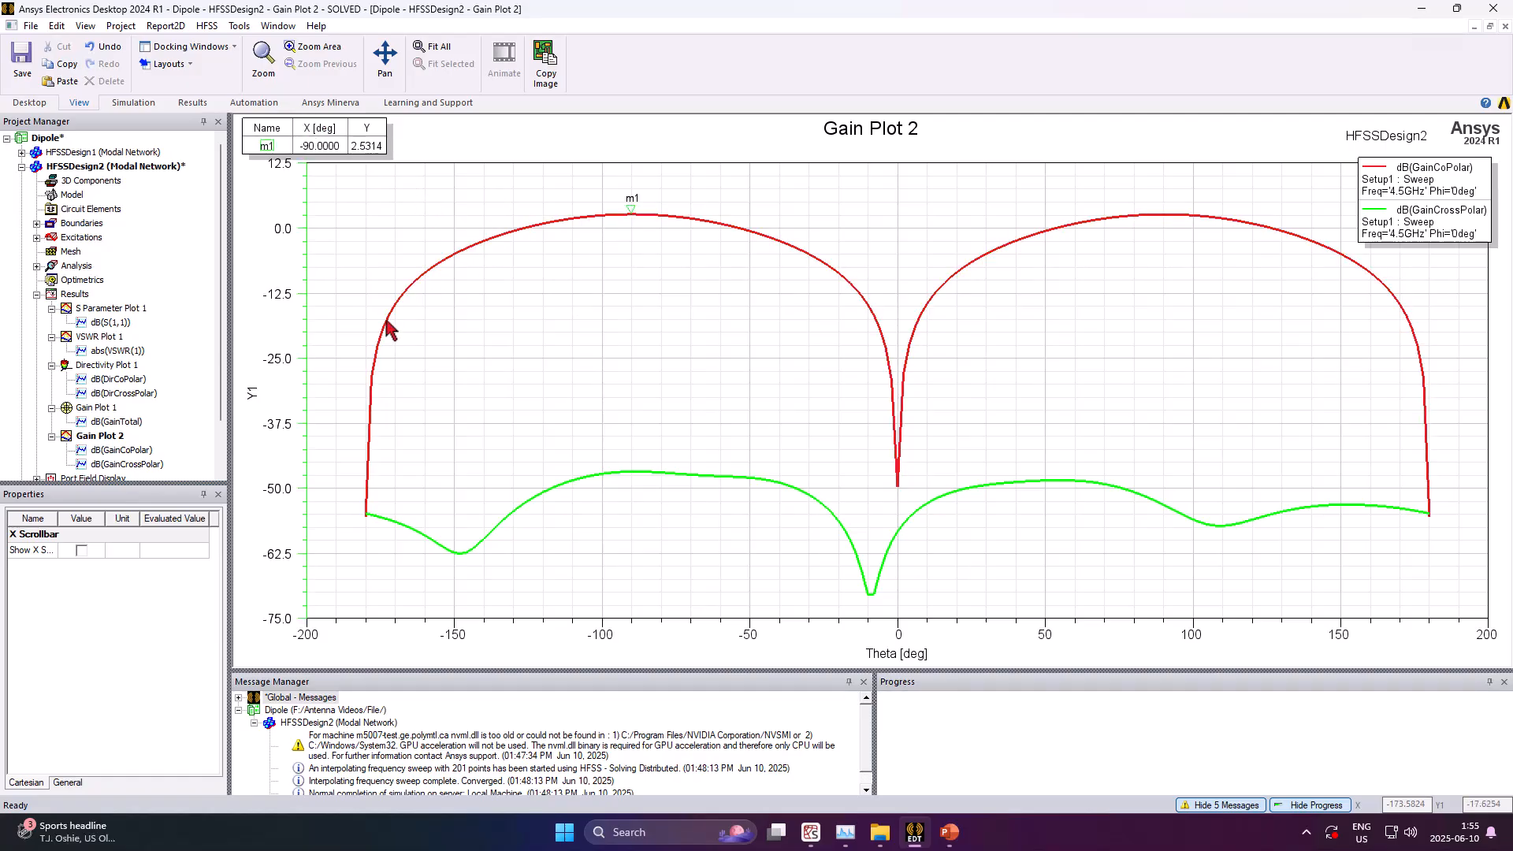
# Export Gain Plot 2 as the comma-delimited file Gain Plot 2.csv with separate columns for curves
pyautogui.scroll(-2, 224, 298)
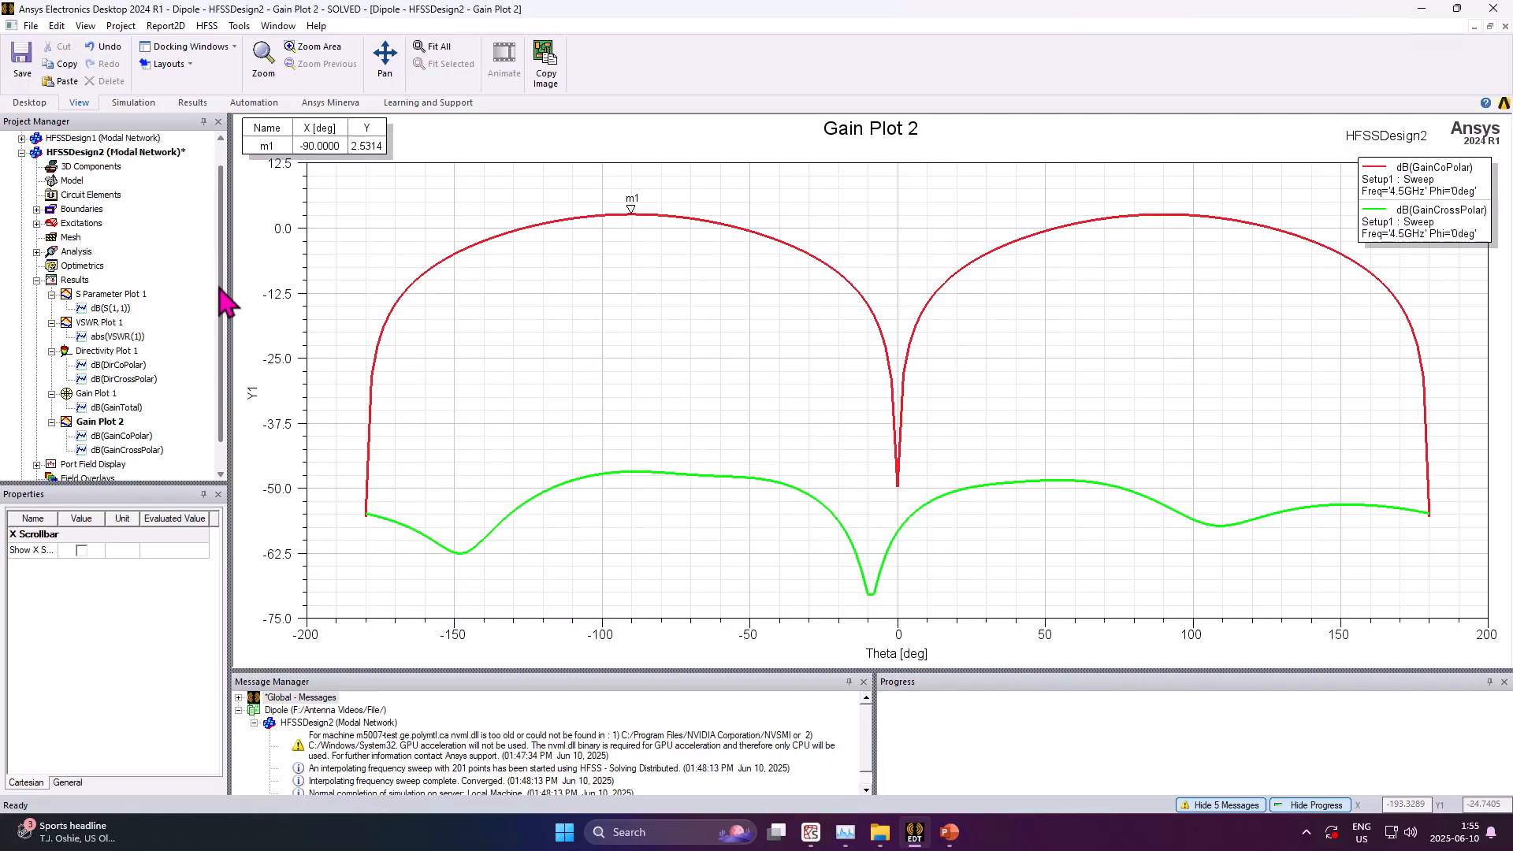
pyautogui.scroll(2, 225, 294)
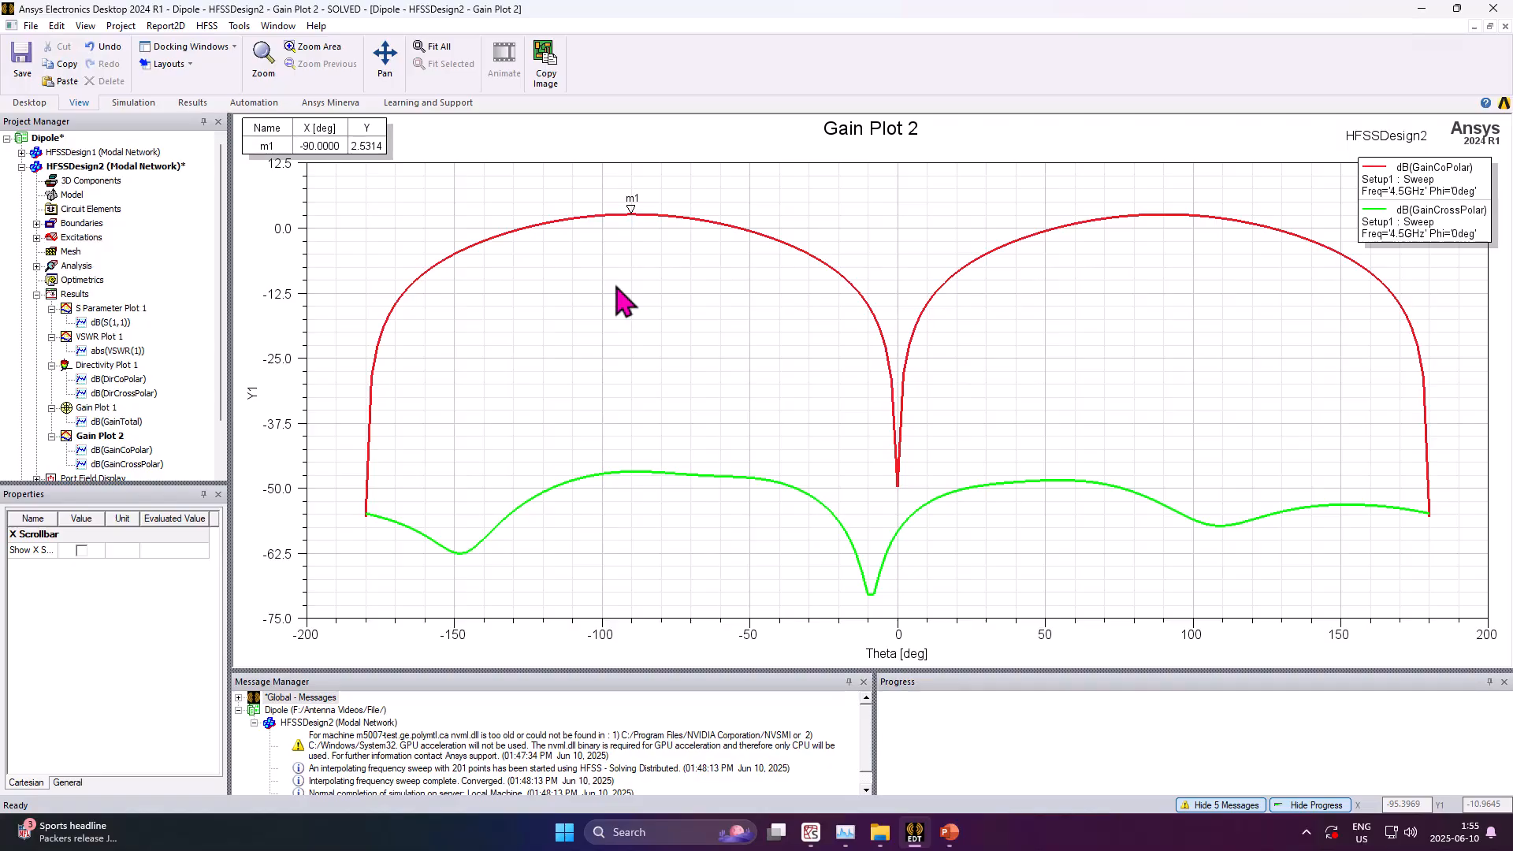
pyautogui.rightClick(620, 360)
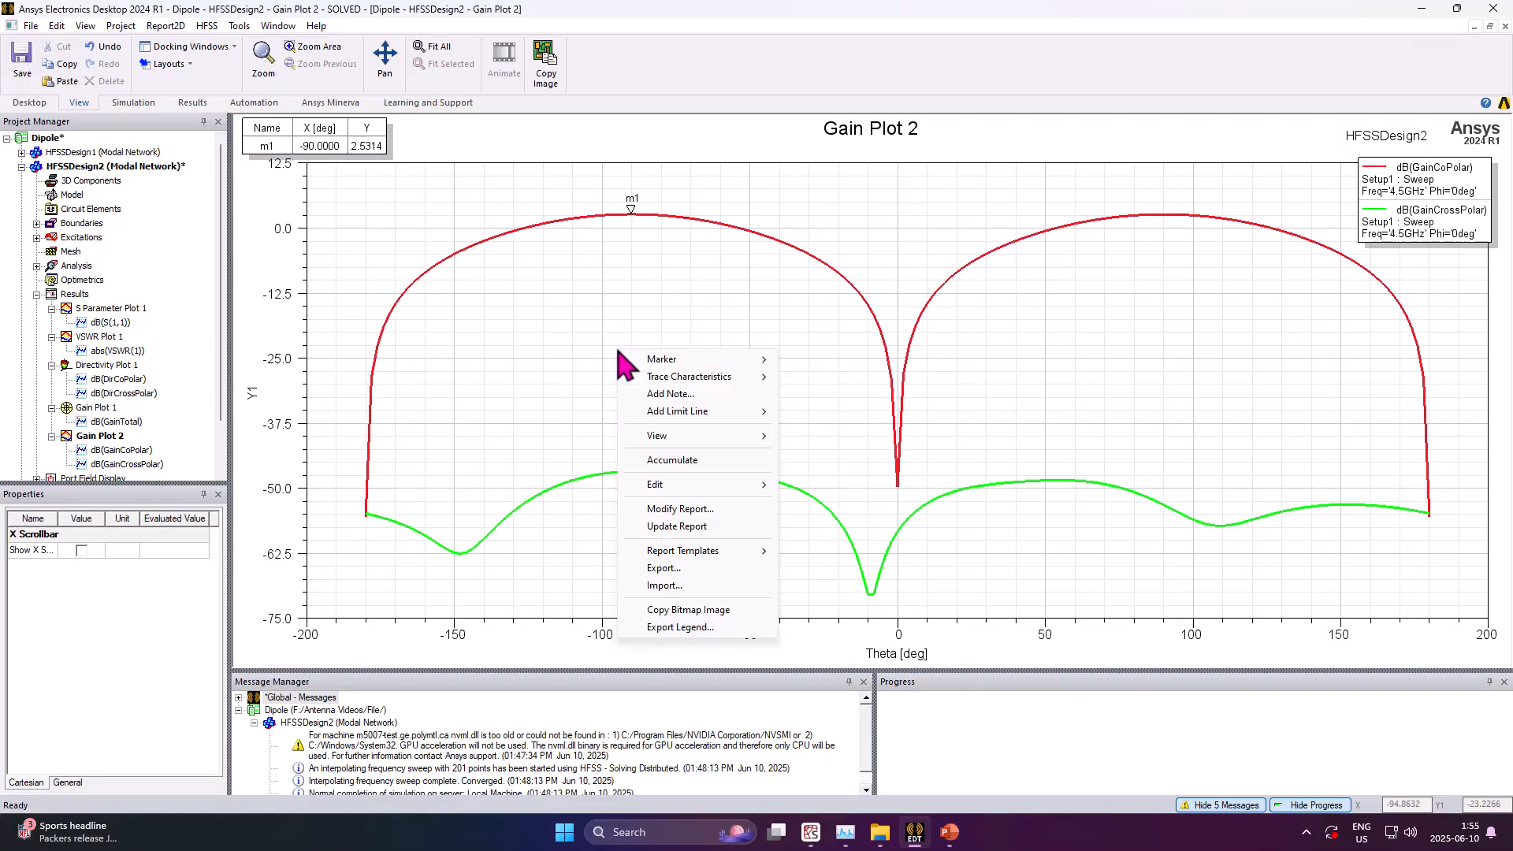
pyautogui.click(733, 574)
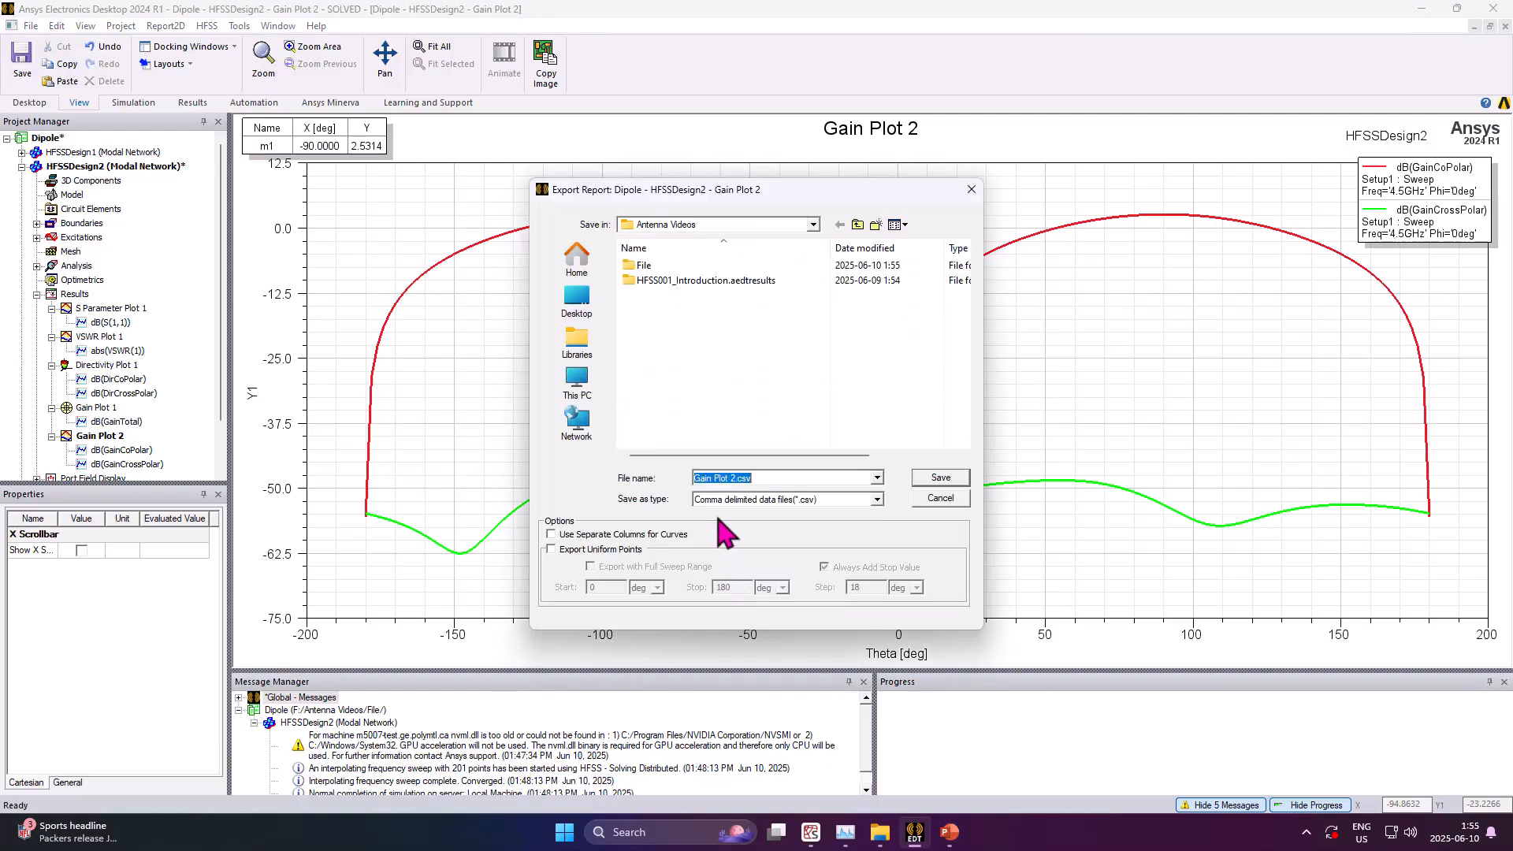
pyautogui.click(606, 536)
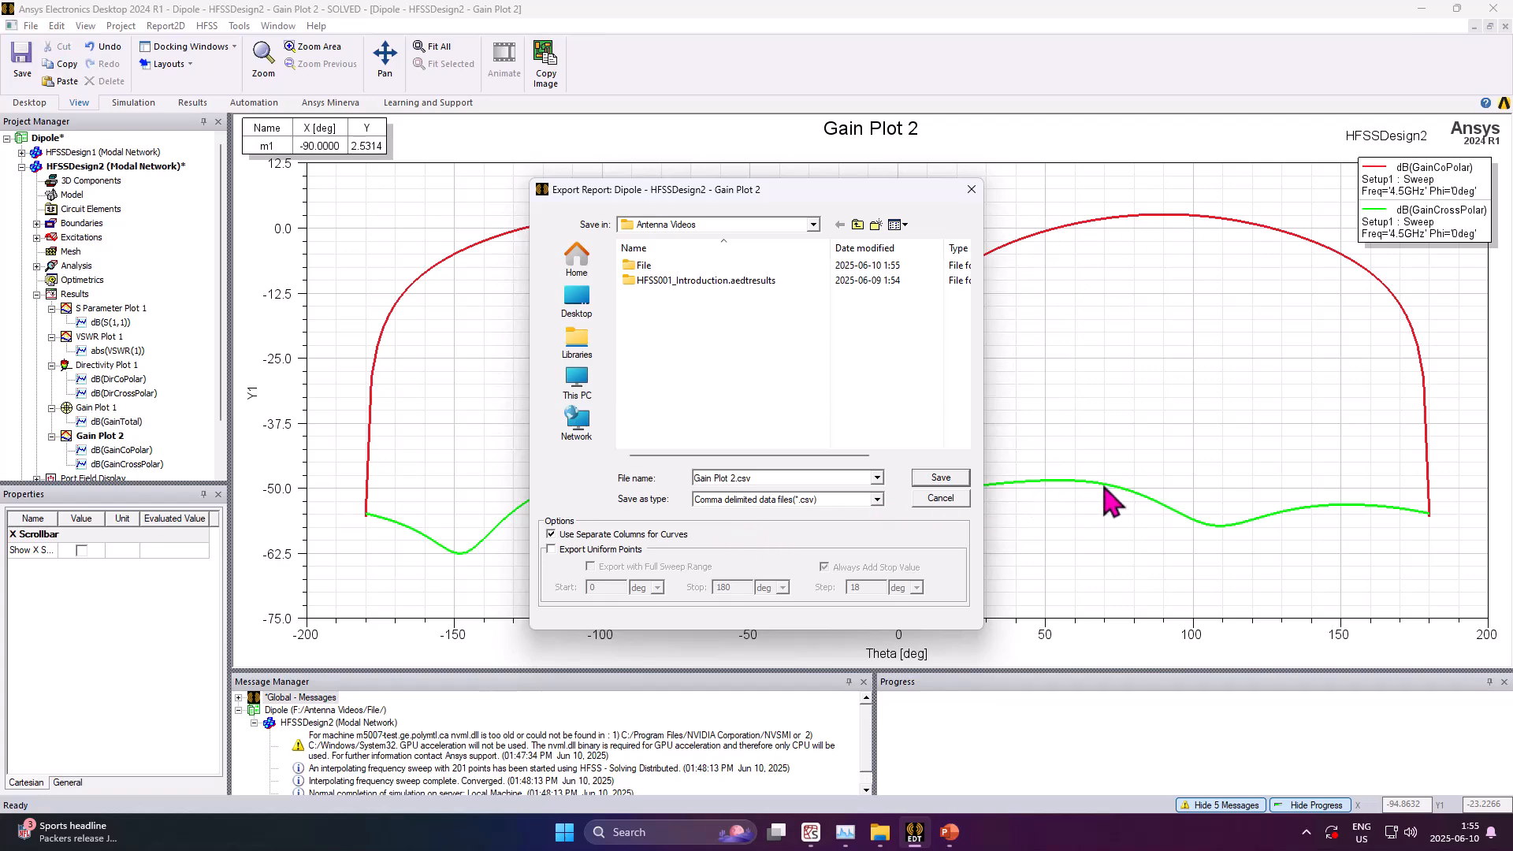
pyautogui.click(878, 478)
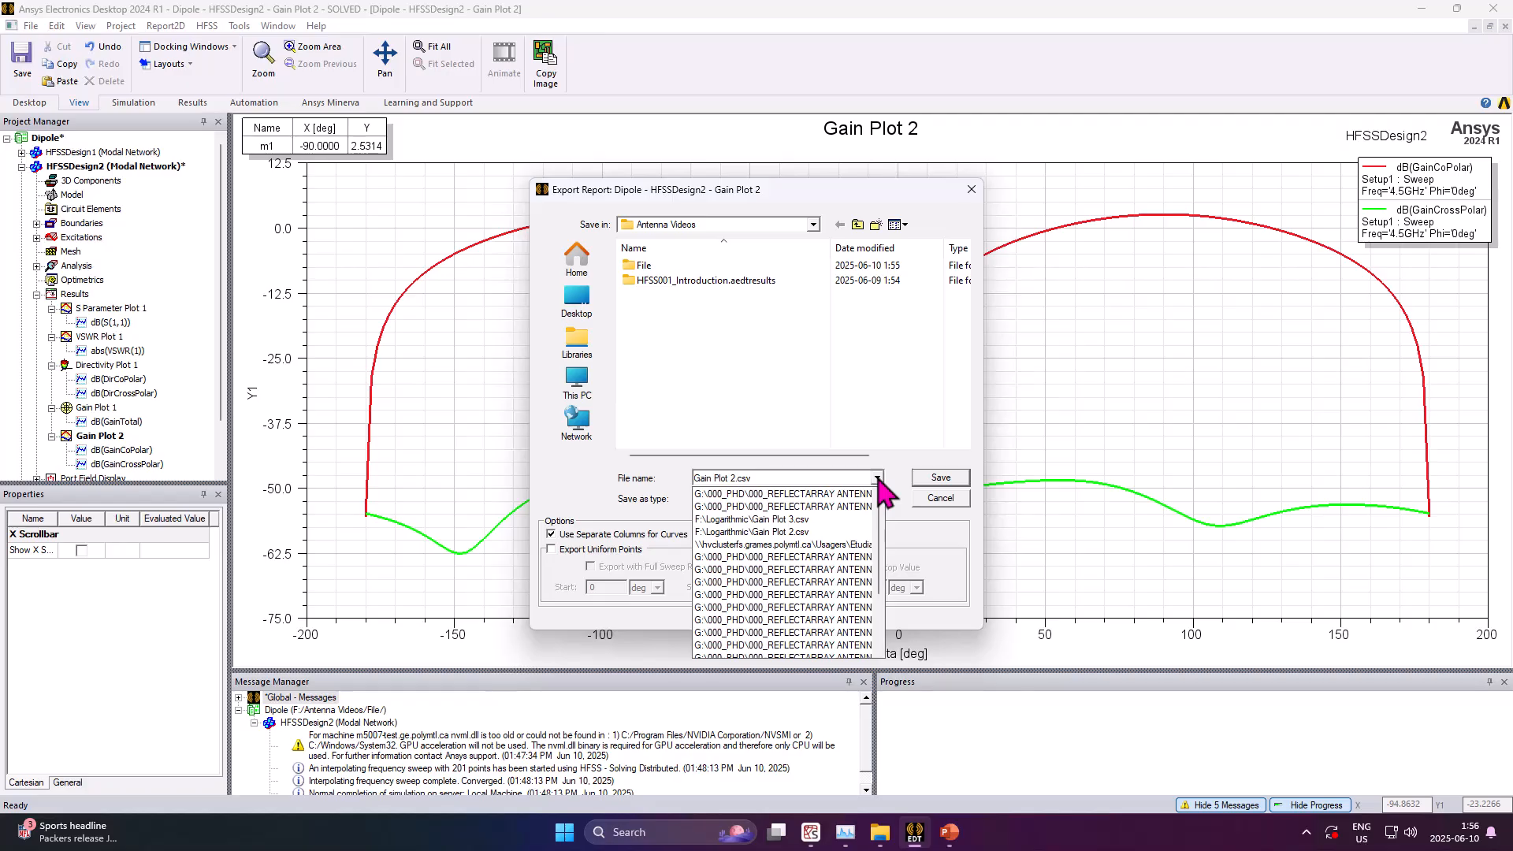
pyautogui.click(878, 479)
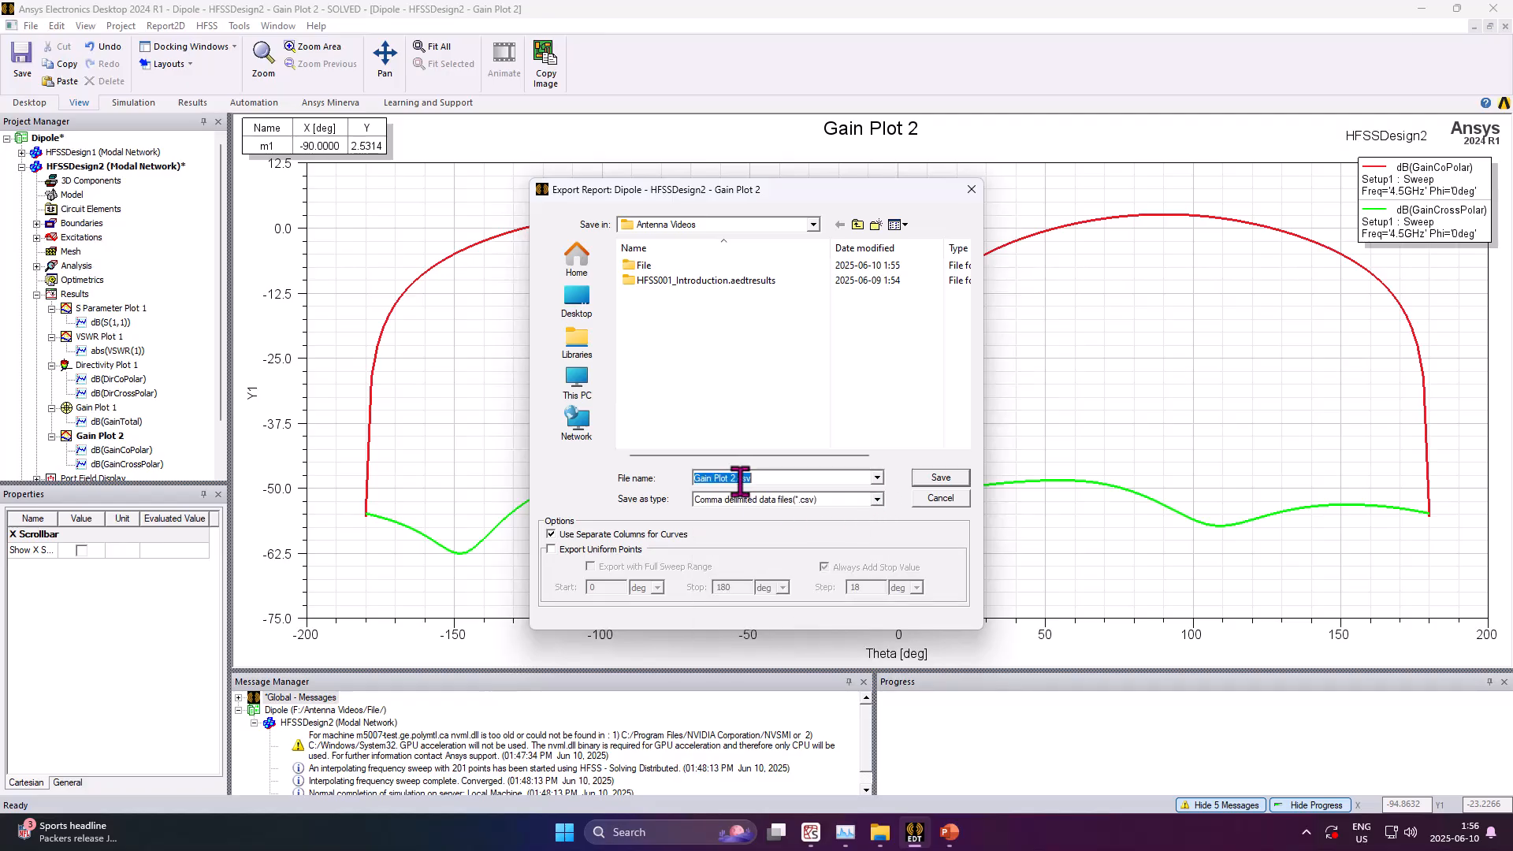
pyautogui.click(877, 500)
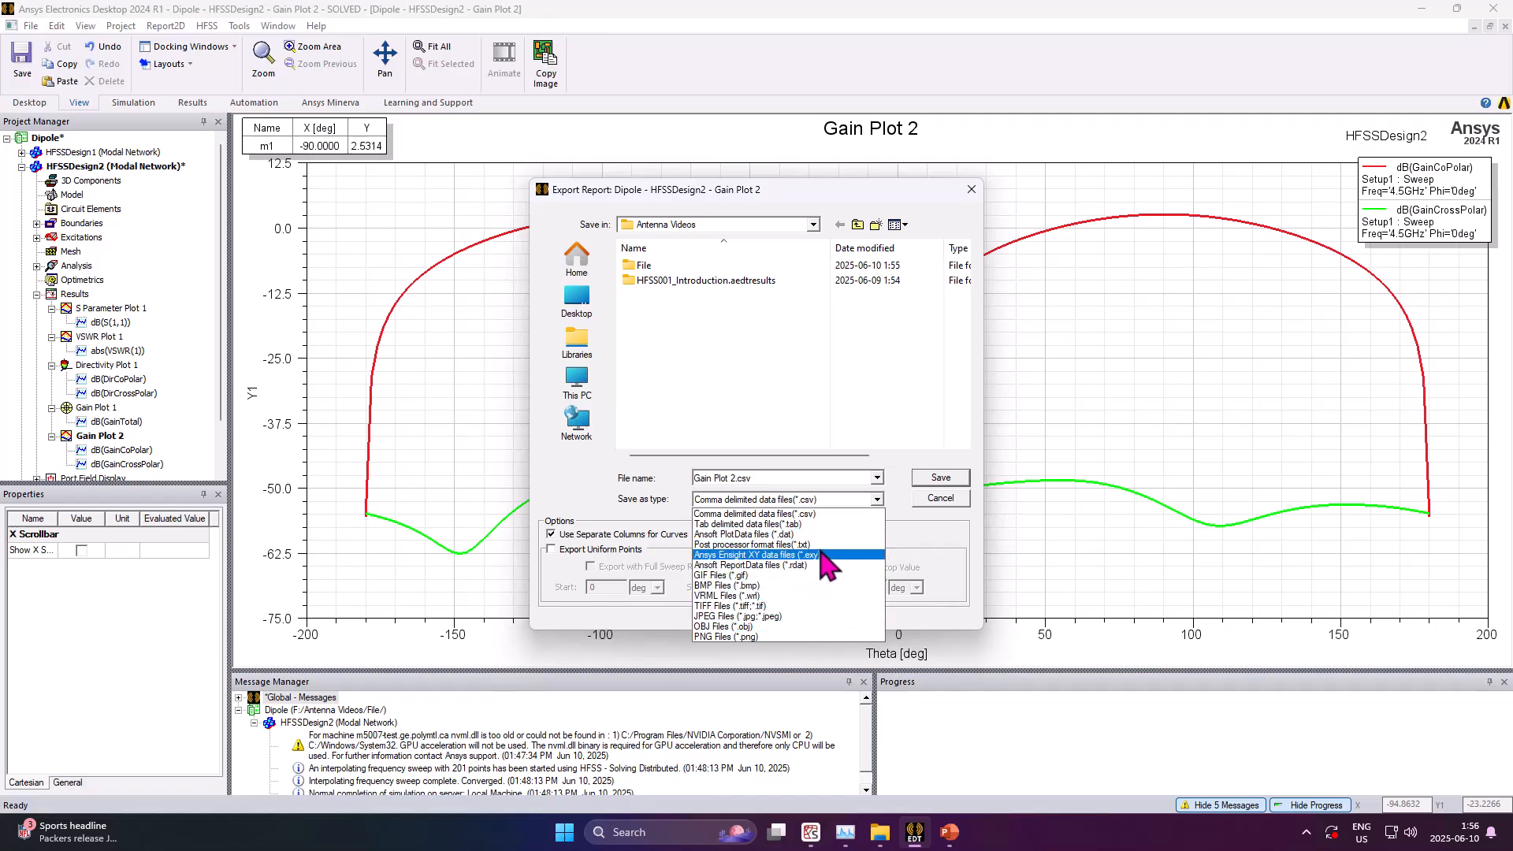
pyautogui.click(828, 513)
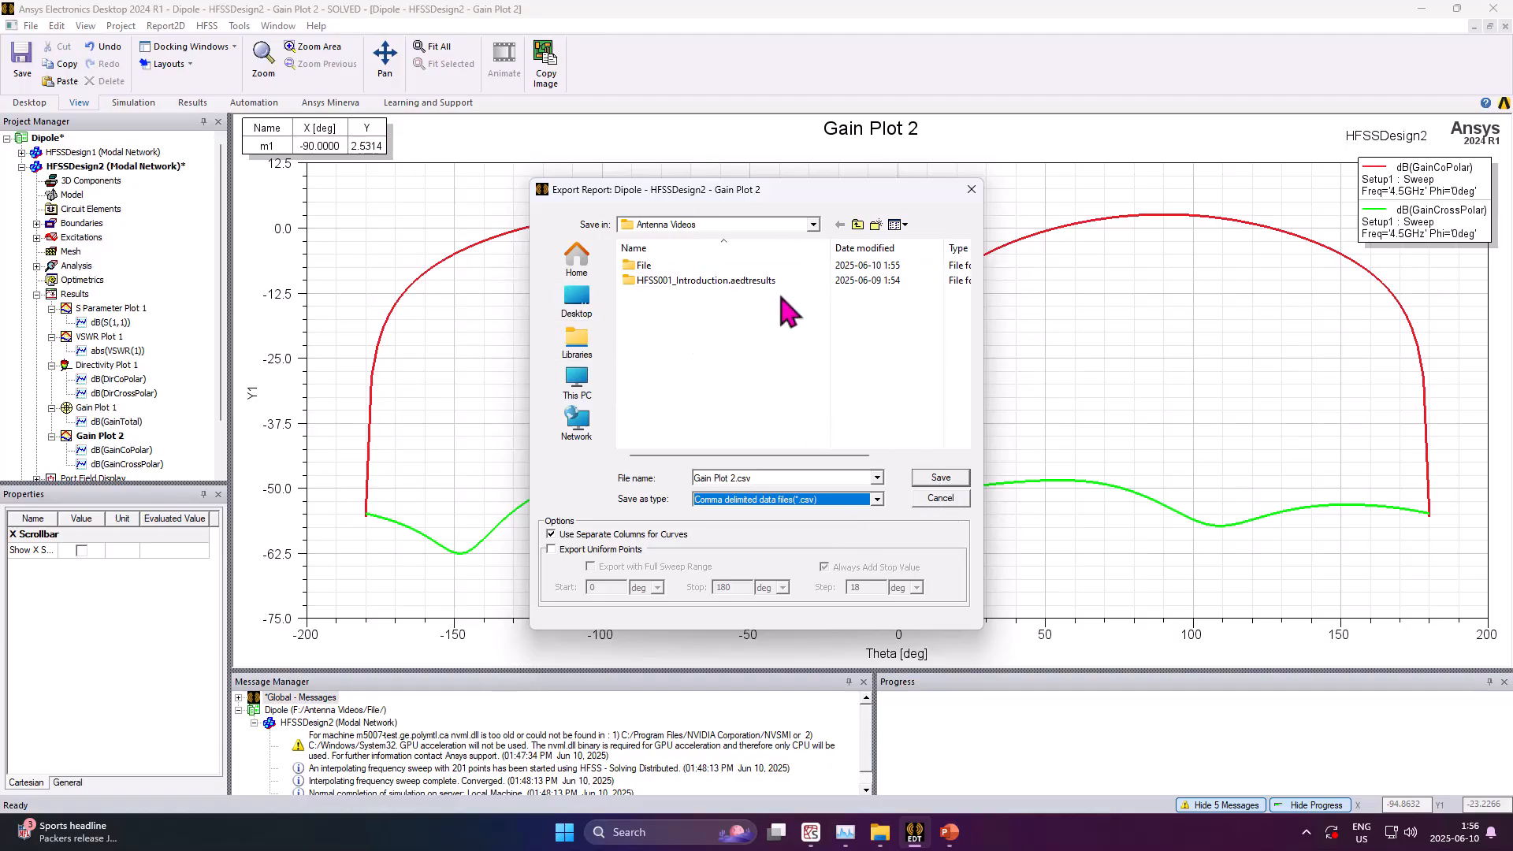
pyautogui.click(950, 495)
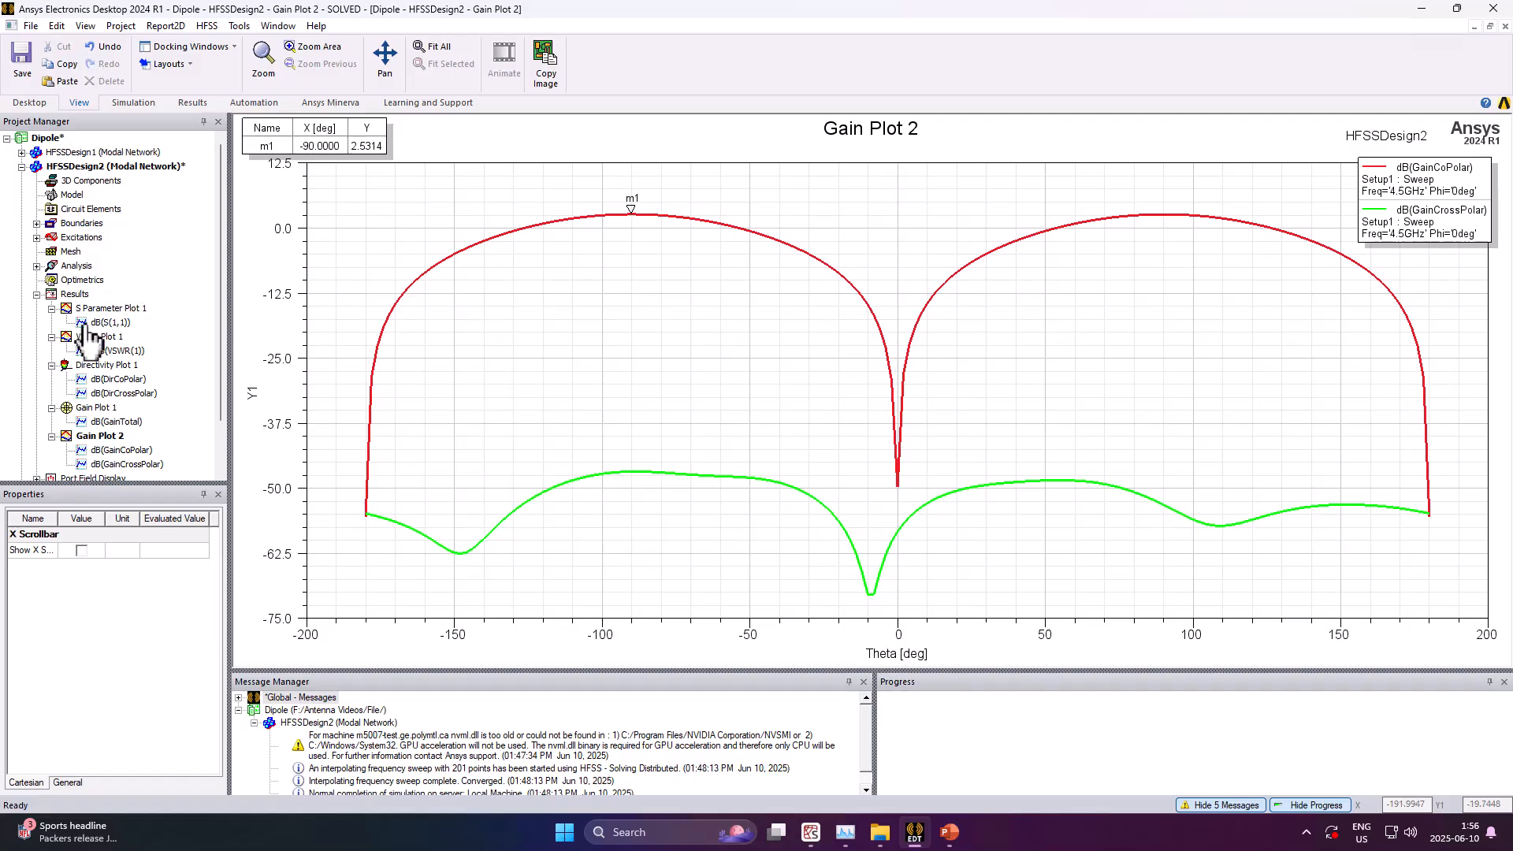
# Open the HFSSDesign2 3D modeler and orbit the view around the overlaid radiation pattern
pyautogui.doubleClick(73, 168)
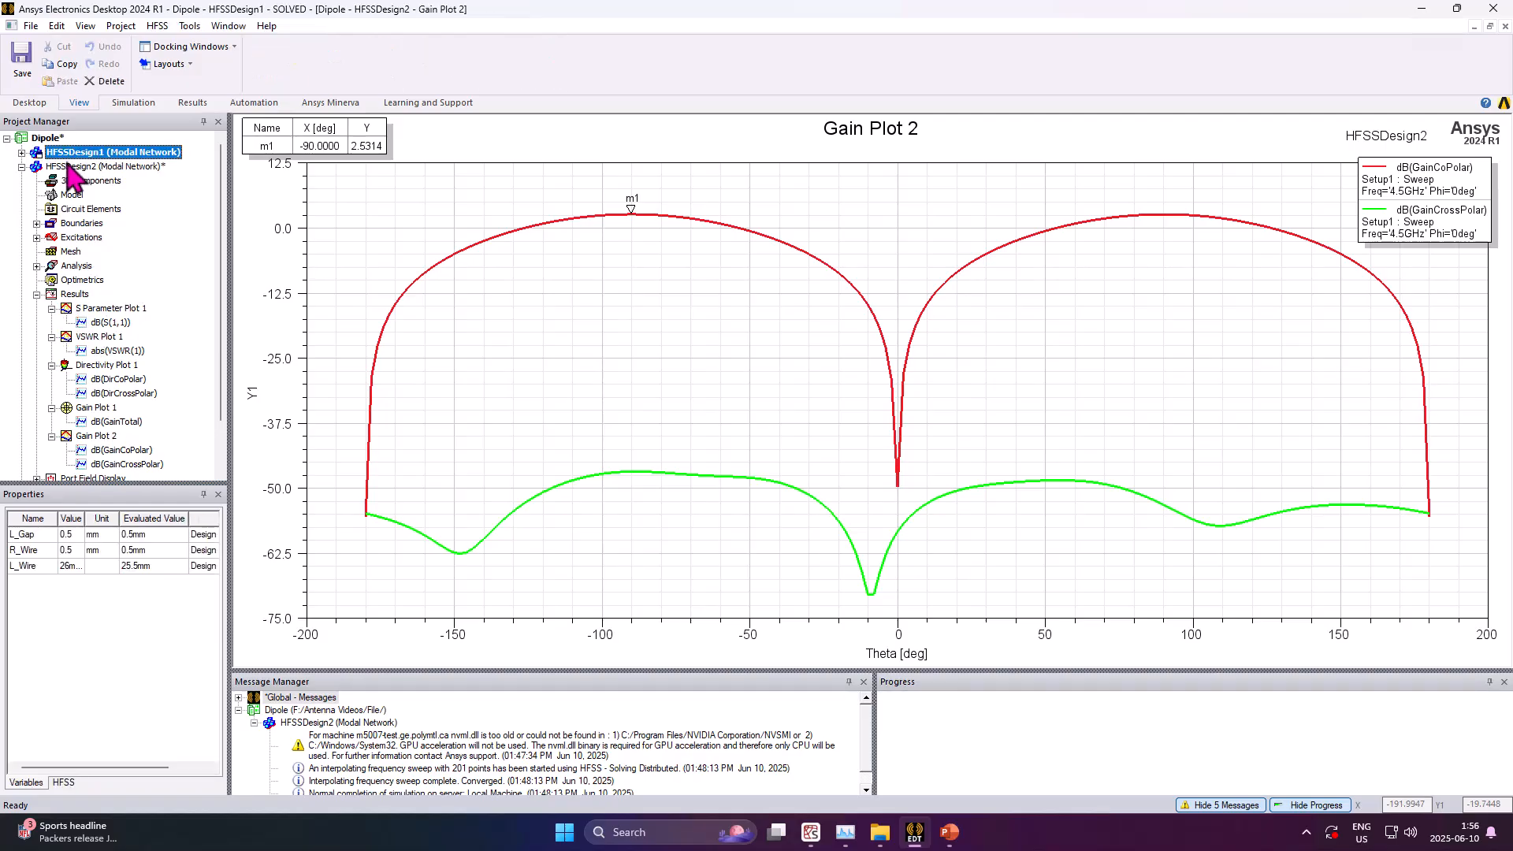
pyautogui.rightClick(1012, 410)
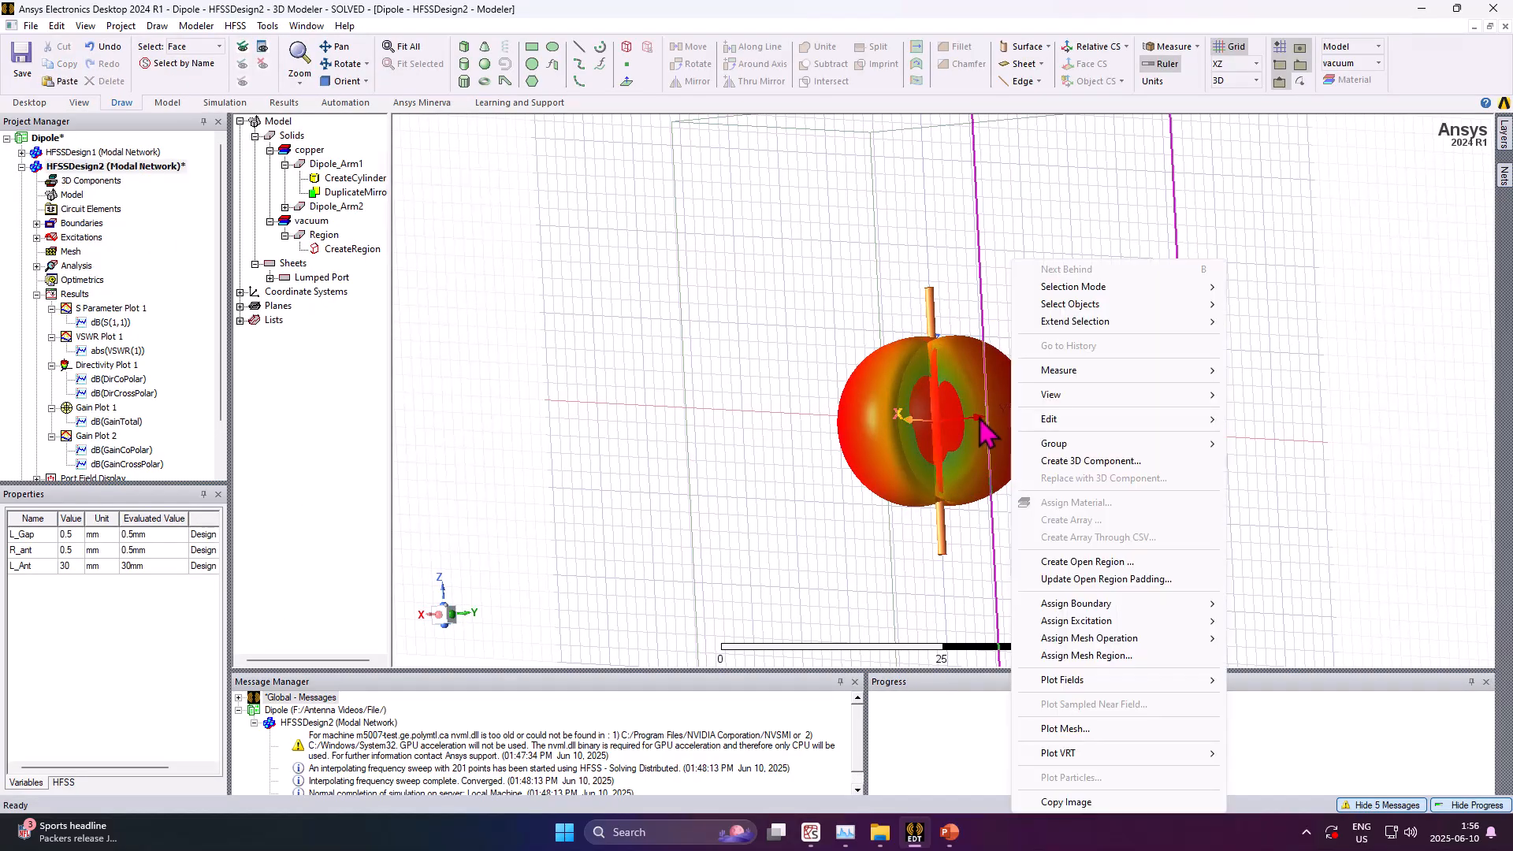
pyautogui.click(1293, 297)
pyautogui.moveTo(961, 449); pyautogui.dragTo(977, 504, button='middle')
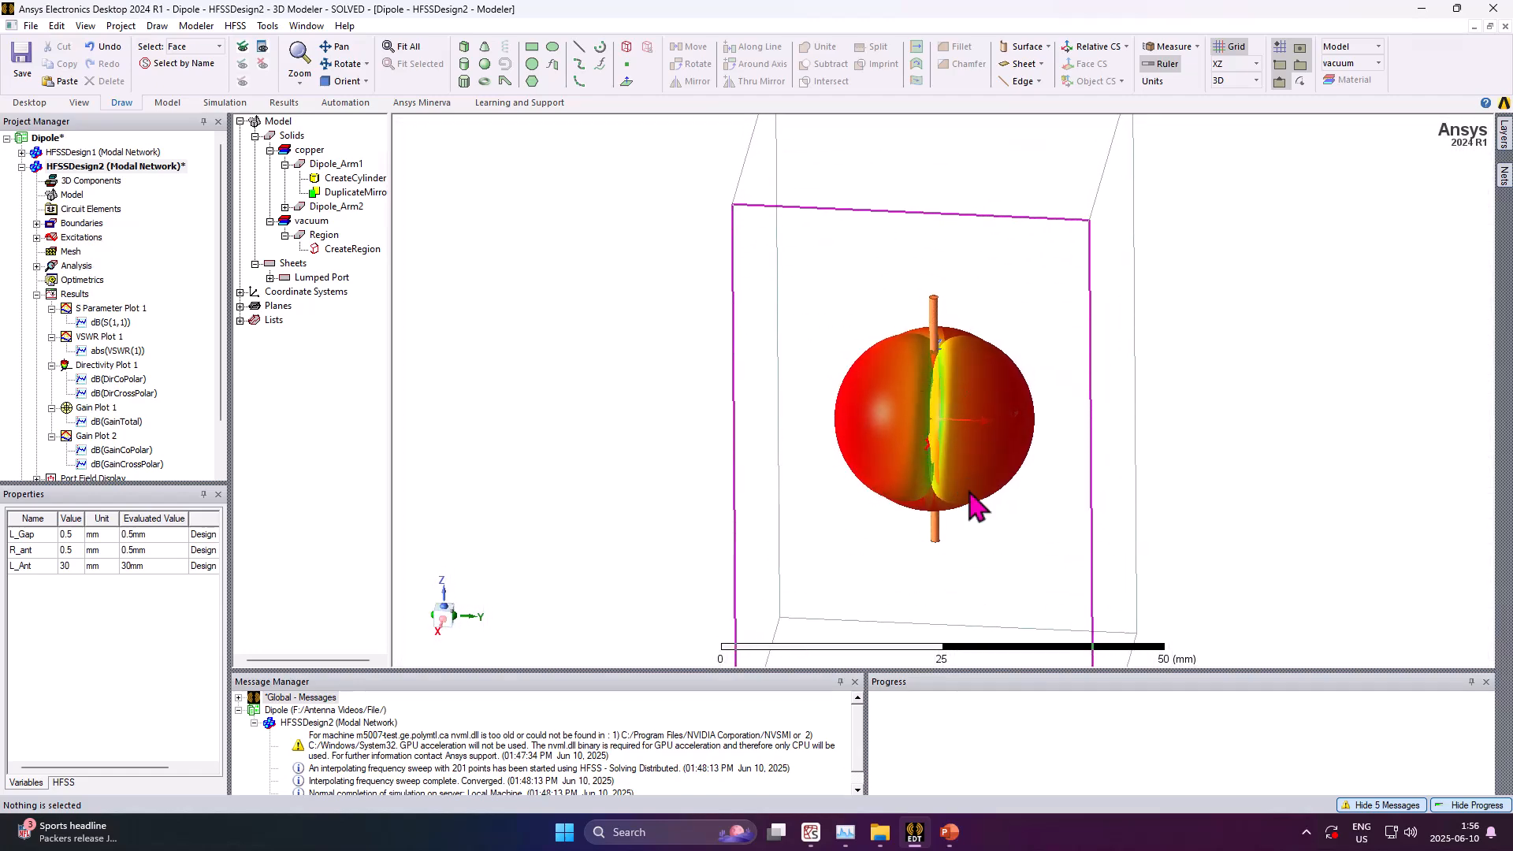